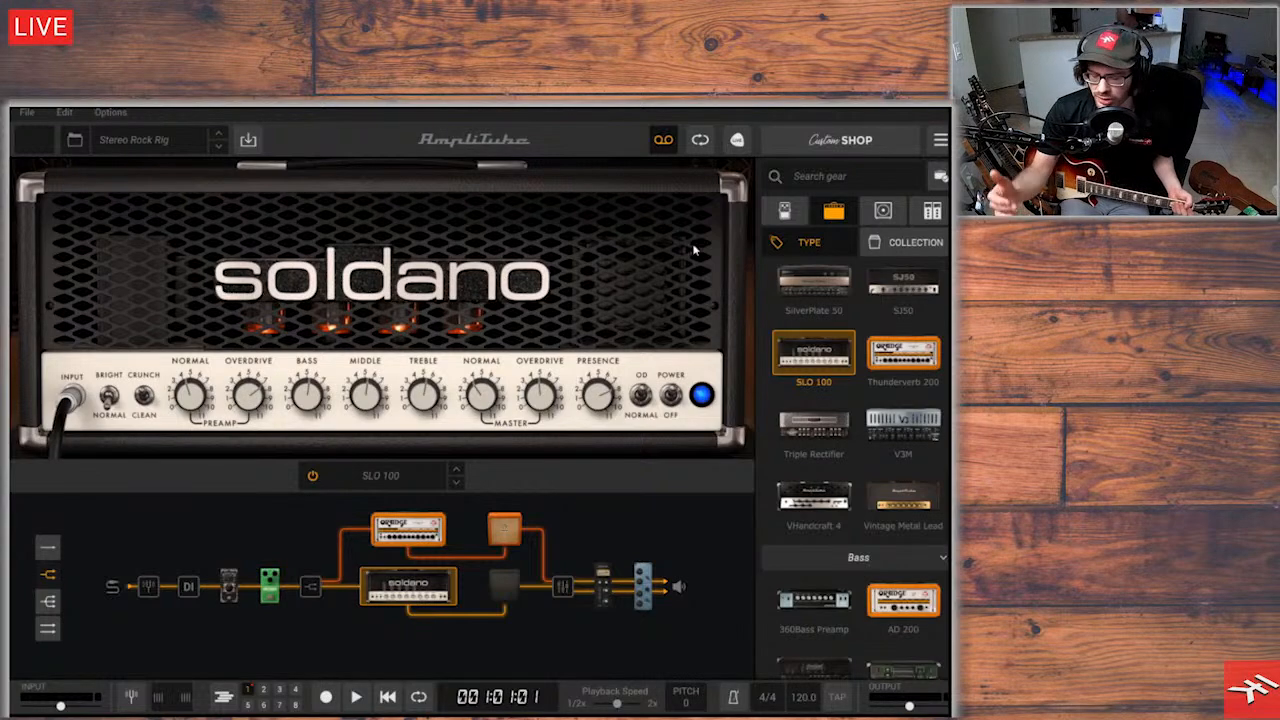
Open the audio and MIDI settings and examine the left output channel choices and the available buffer sizes, keeping 256
left_click(940, 140)
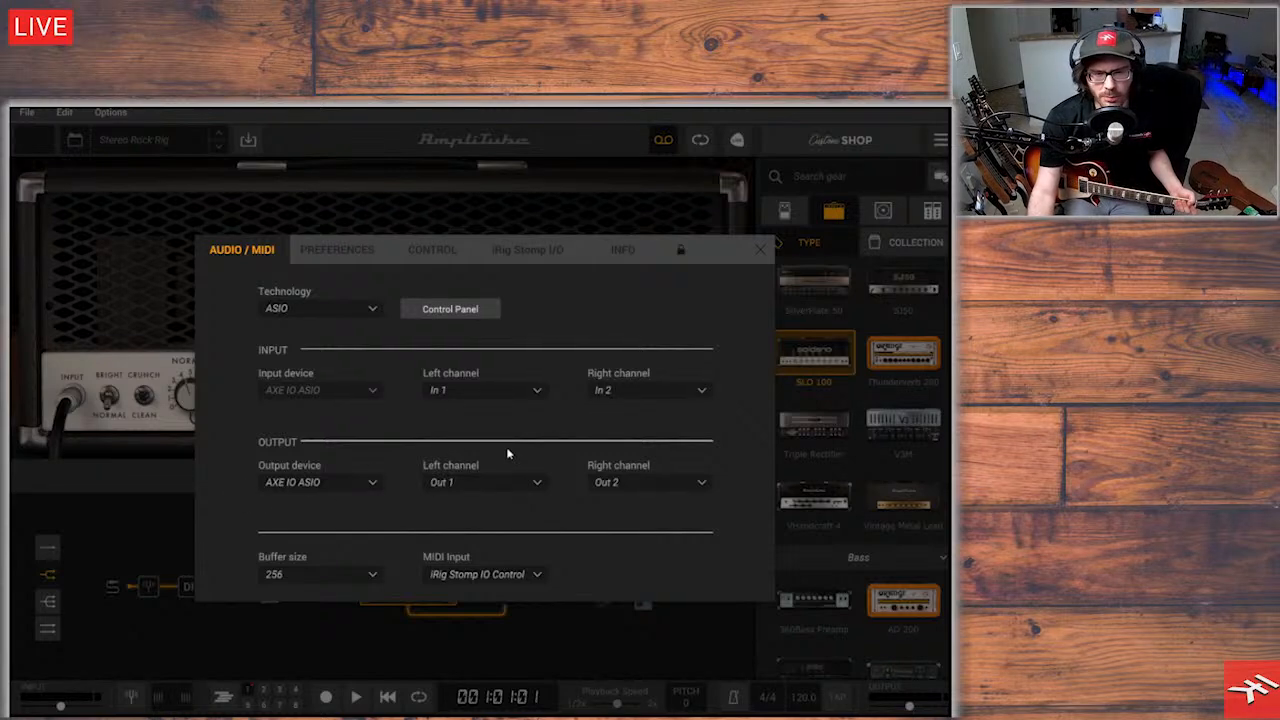
left_click(528, 484)
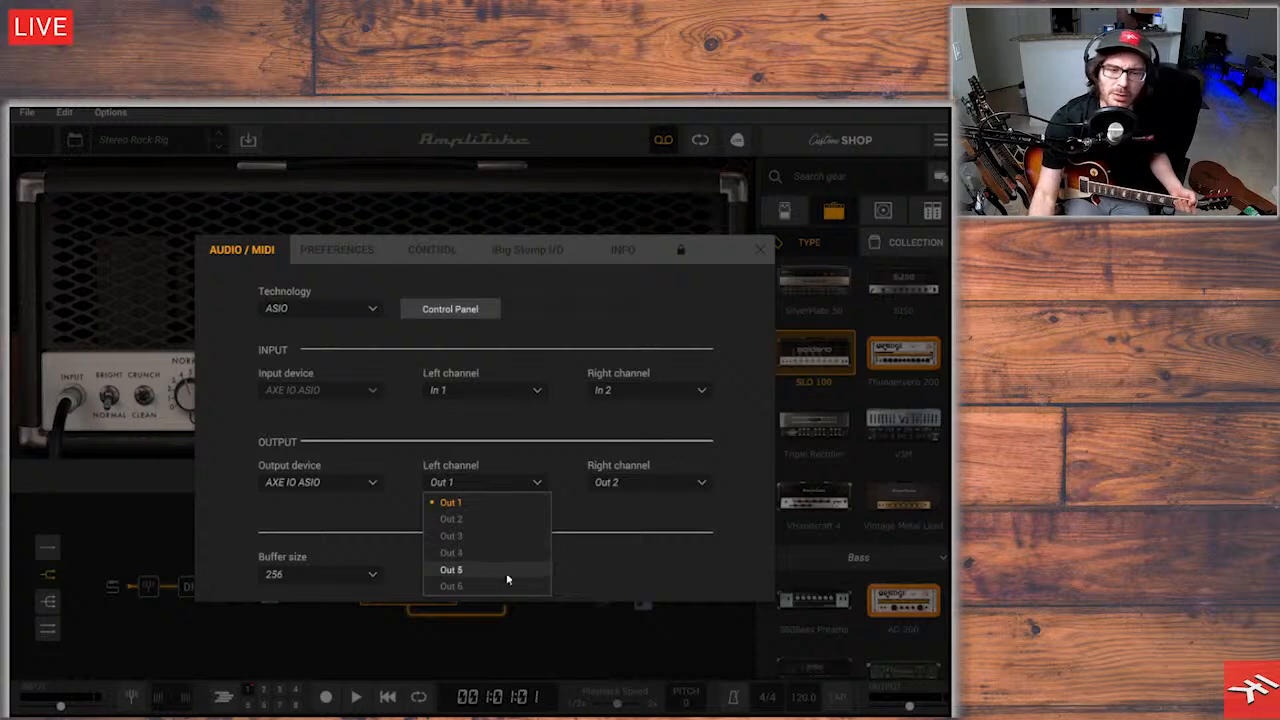
left_click(606, 507)
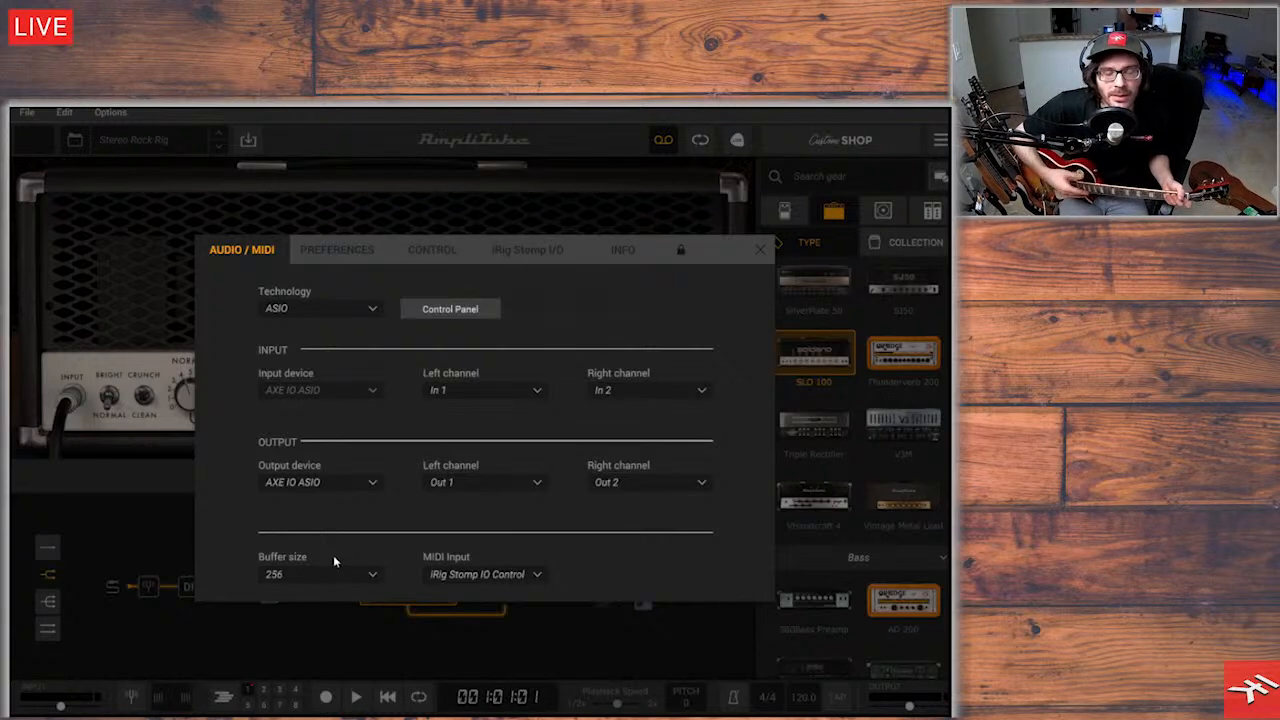
left_click(360, 575)
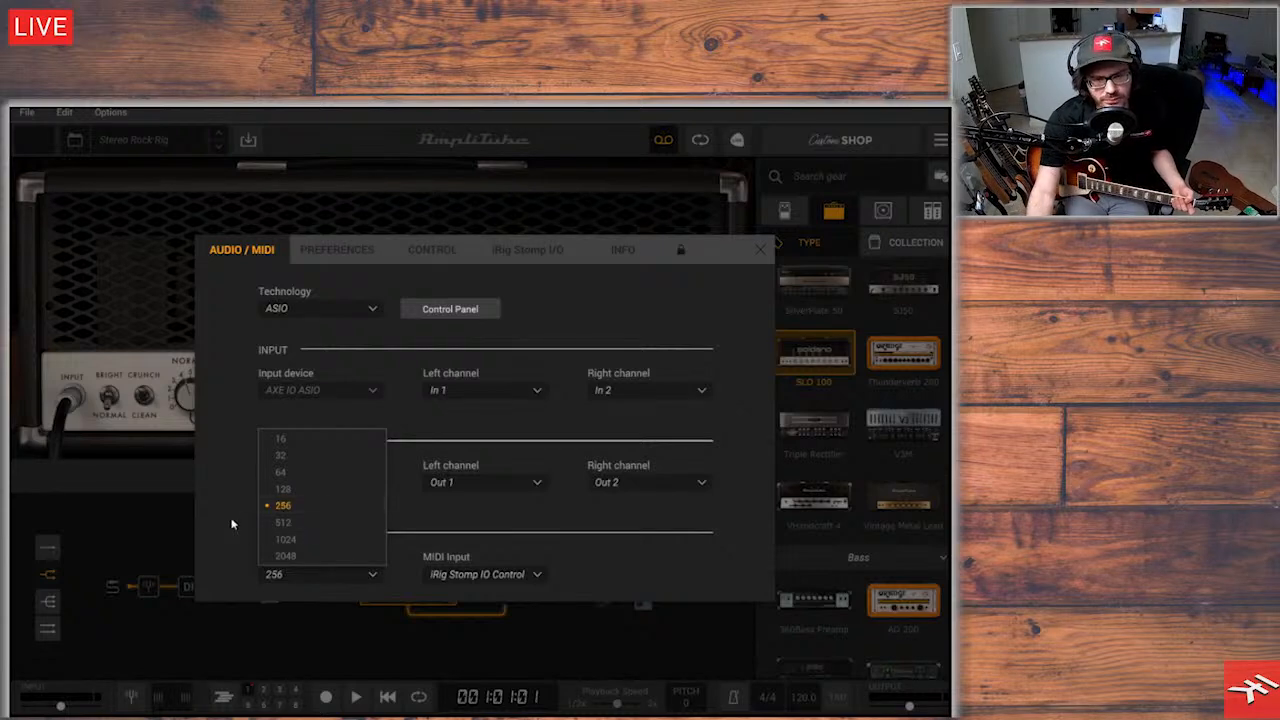
left_click(306, 505)
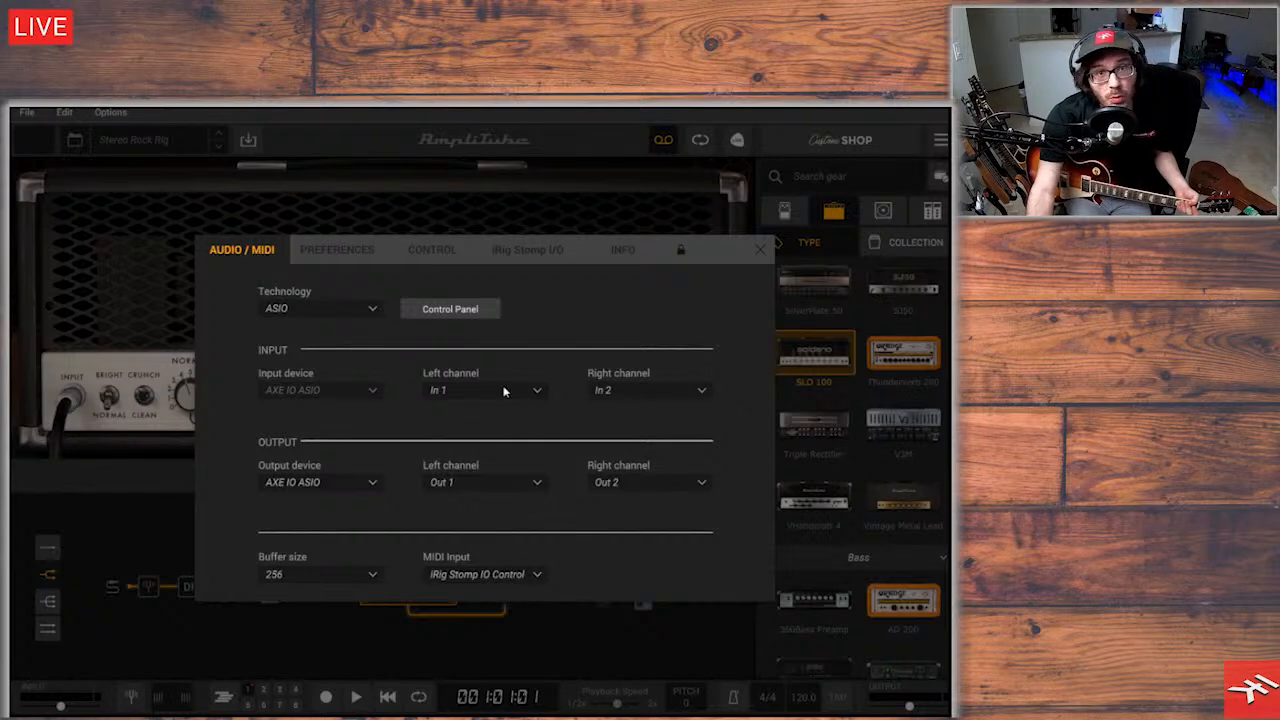
Review the tempo and cabinet preferences, the preset choices for program change 001, and the control change assignments
left_click(322, 250)
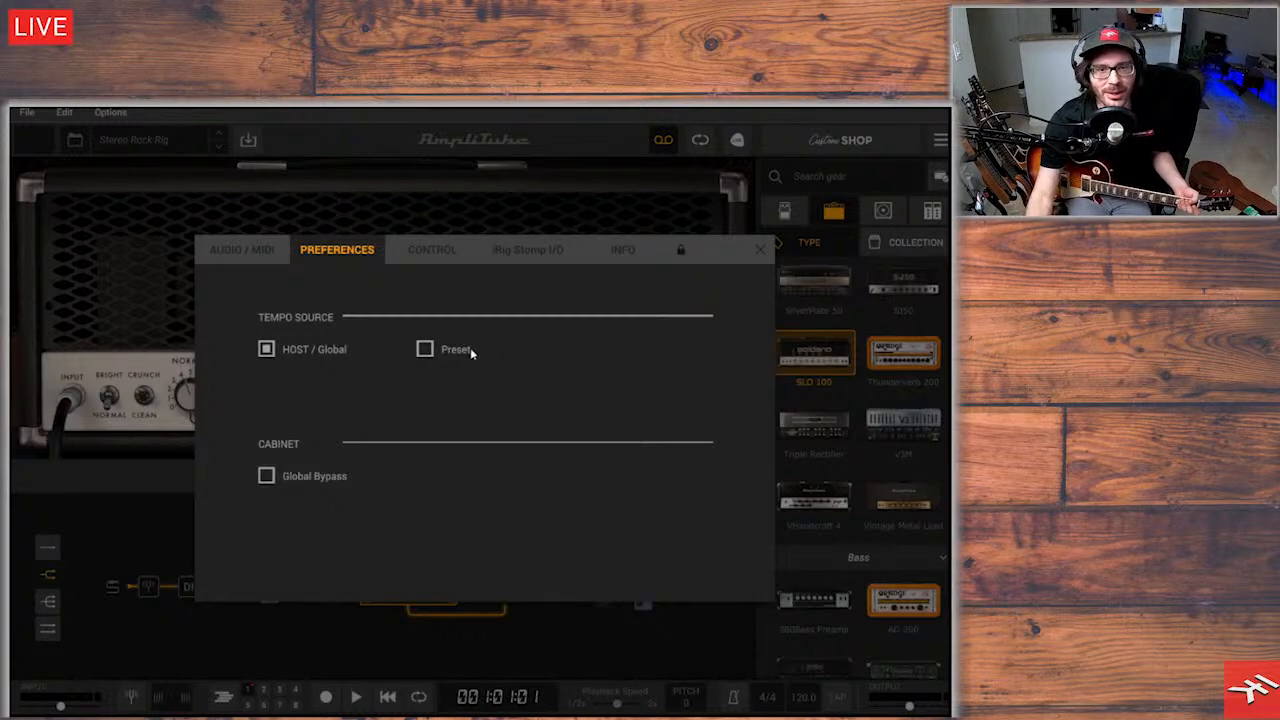
left_click(430, 251)
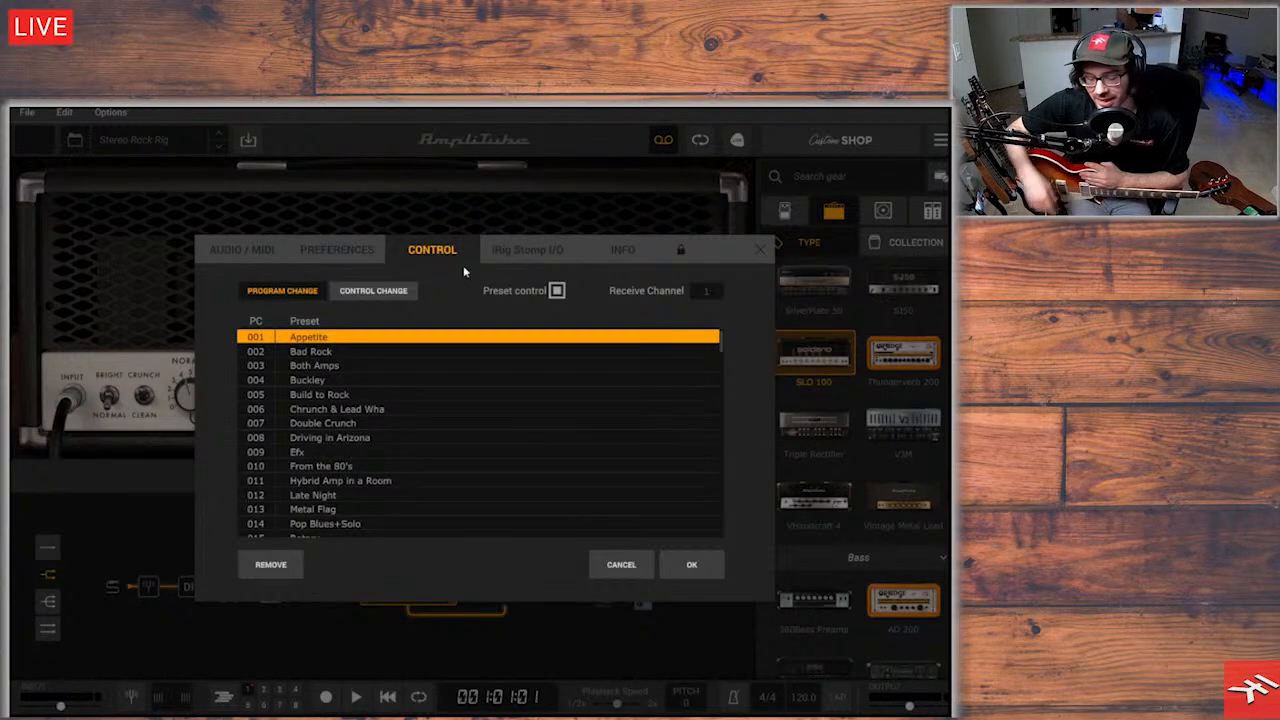
left_click(322, 340)
mouse_move(332, 355)
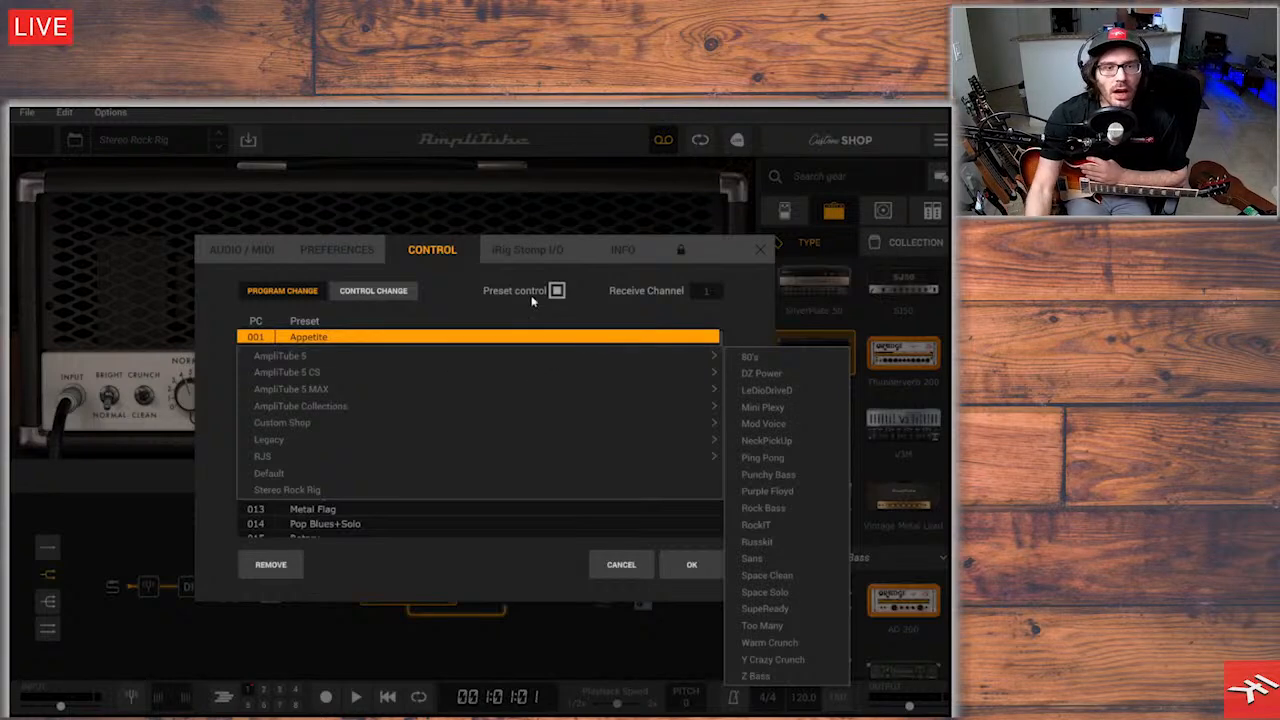
left_click(464, 308)
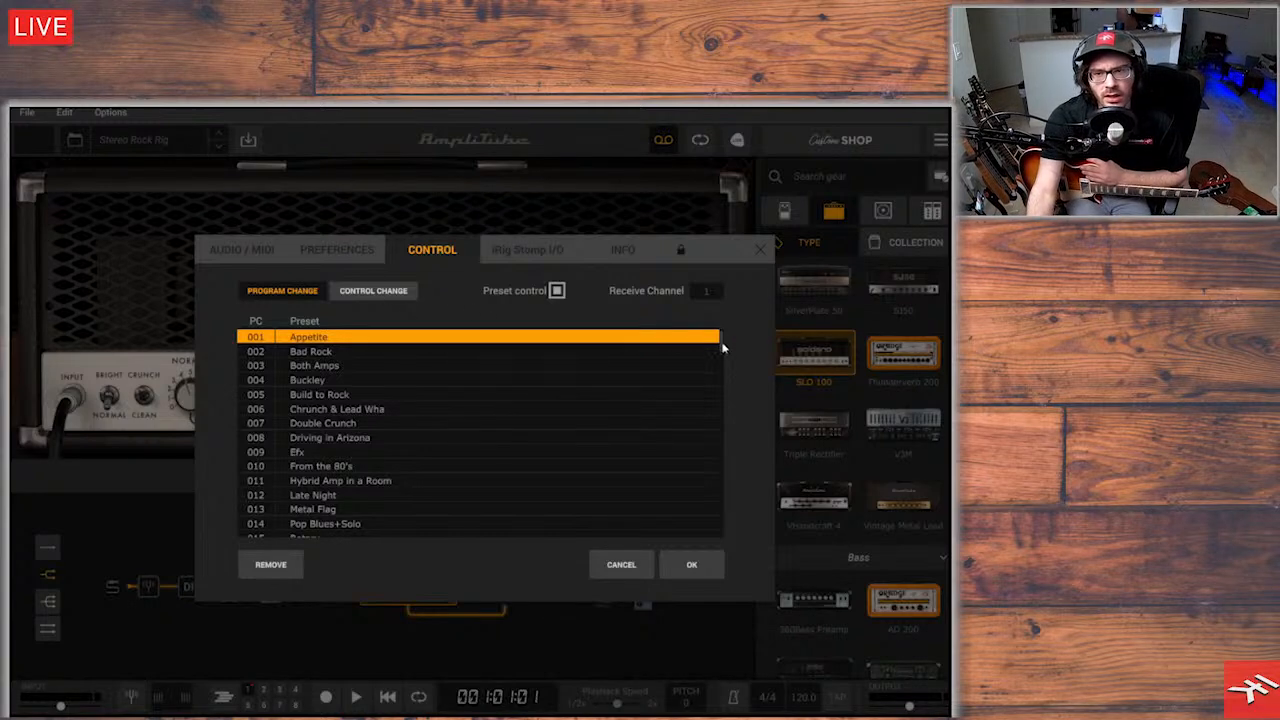
left_click_drag(722, 344, 730, 282)
left_click(392, 292)
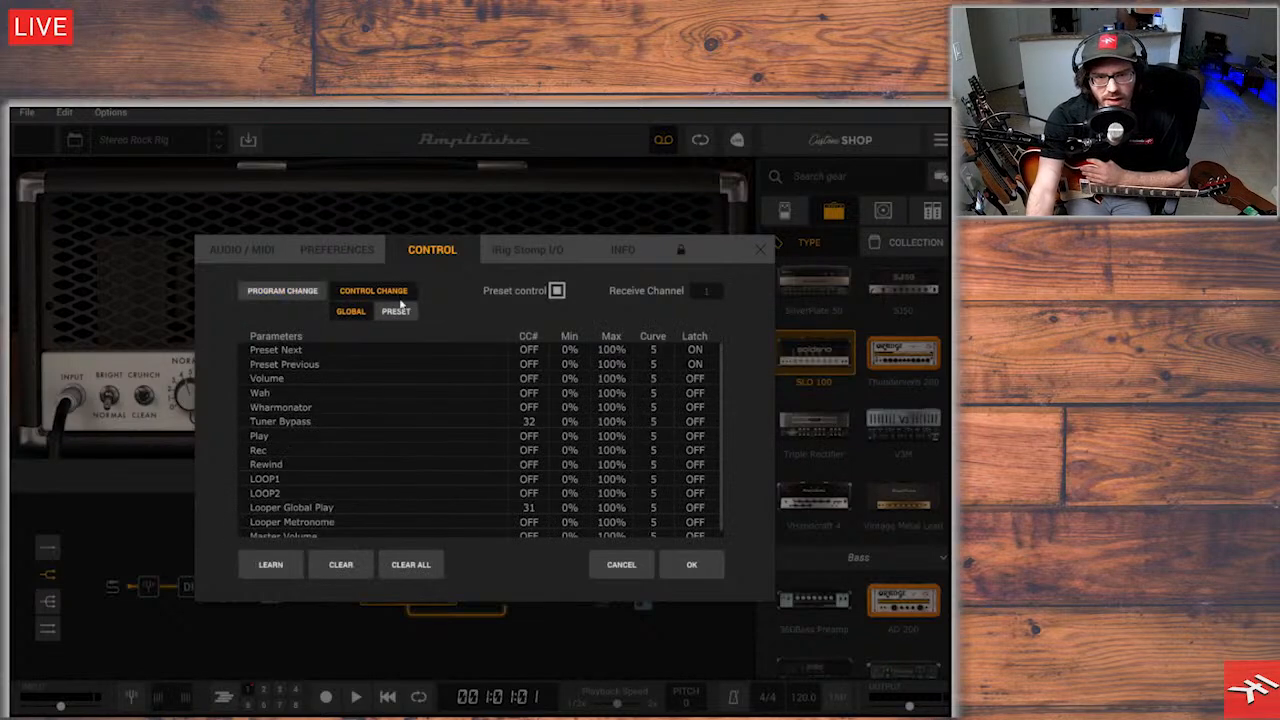
left_click(310, 296)
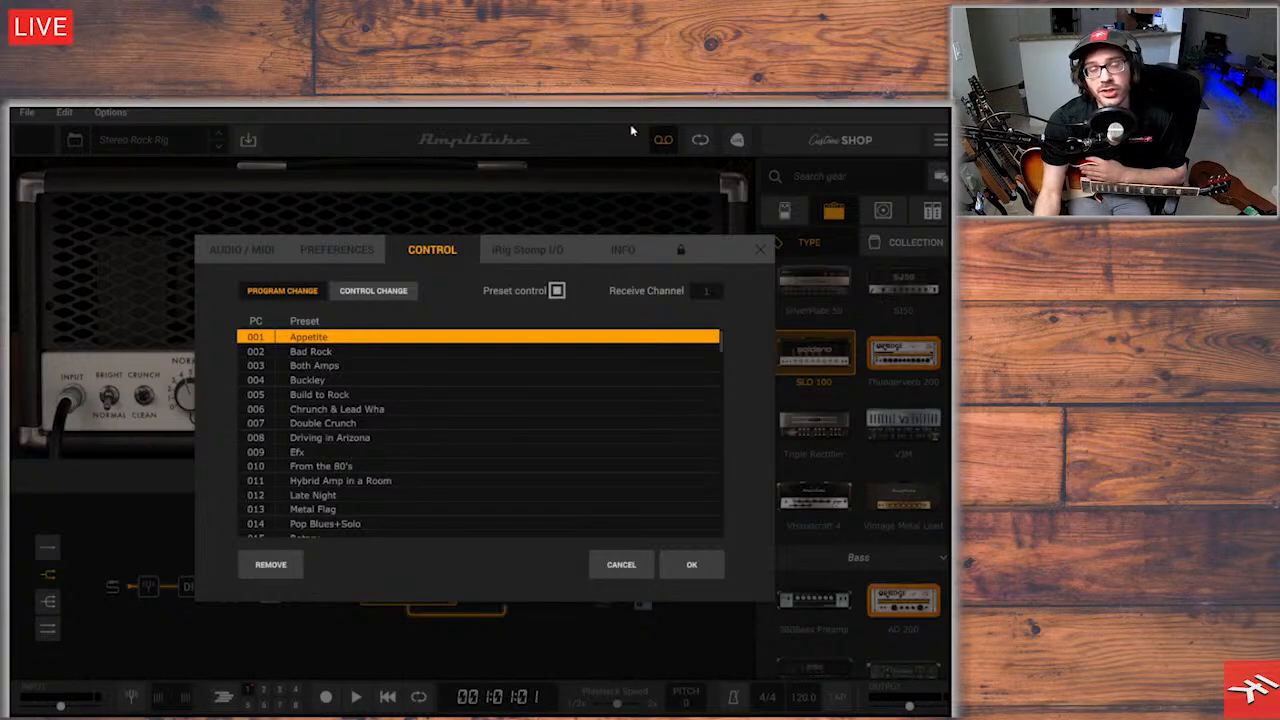
Set the MIDI receive channel to All and check the available MIDI input devices without changing the selected one
mouse_move(712, 293)
left_mouse_down()
mouse_move(724, 326)
mouse_move(727, 295)
left_mouse_up()
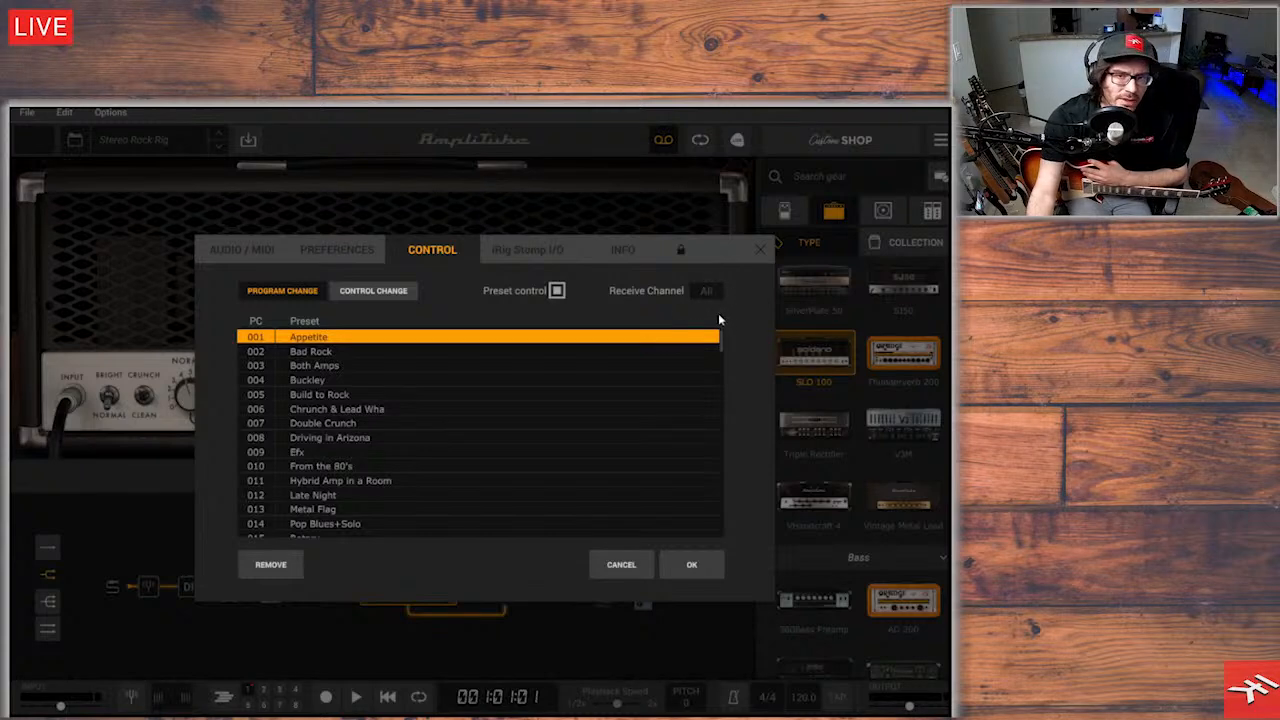
left_click(242, 250)
left_click(537, 575)
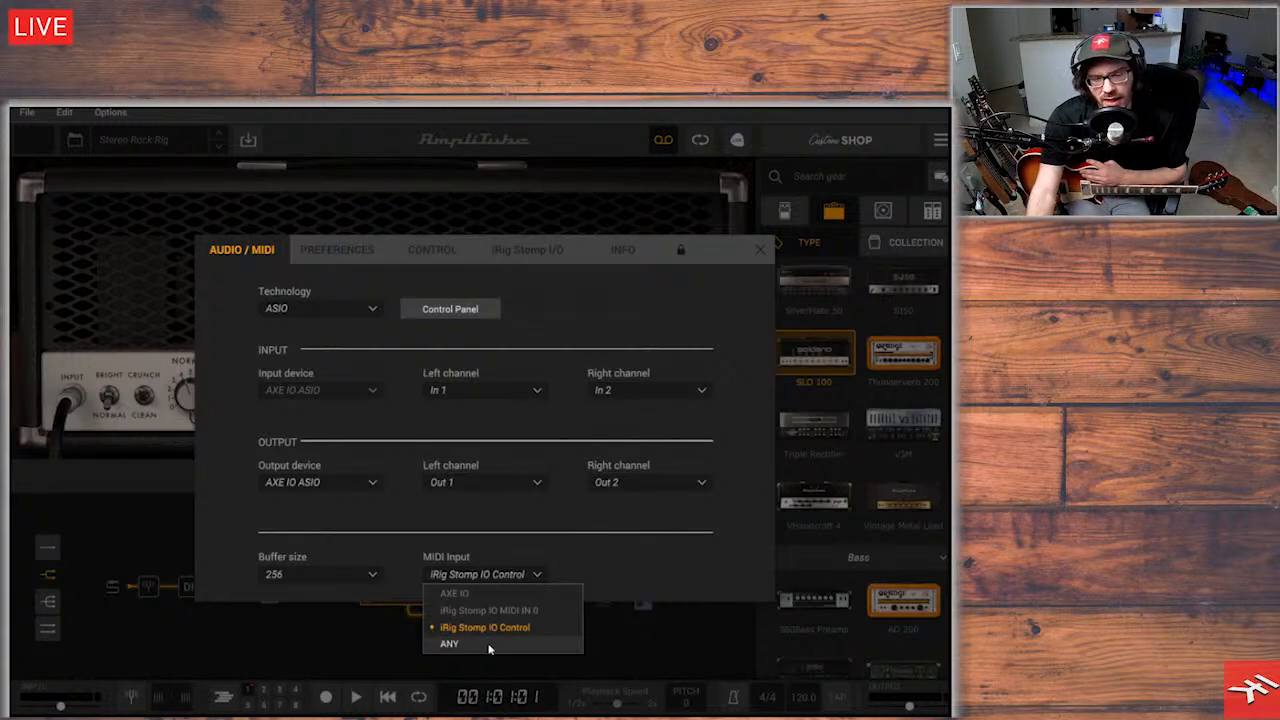
left_click(512, 304)
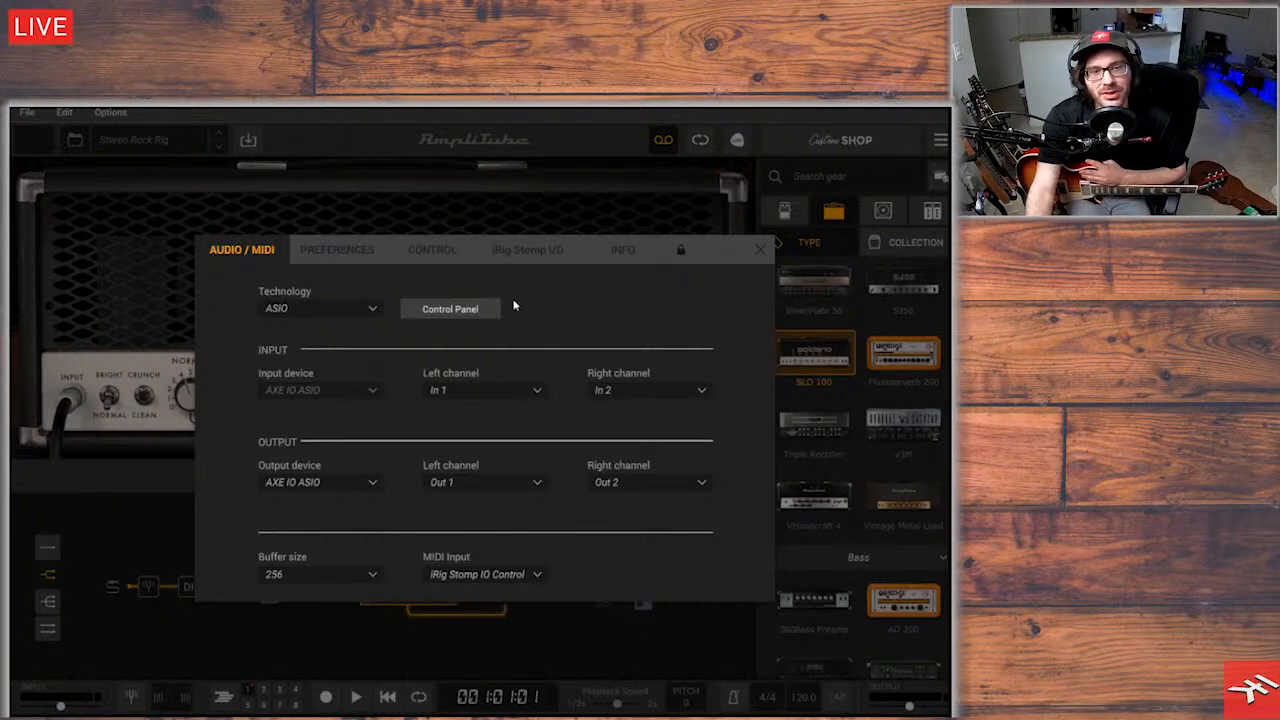
Examine the global control change assignments, including Volume, Looper Global Play, Looper Metronome, Tuner Bypass and Wah
left_click(417, 251)
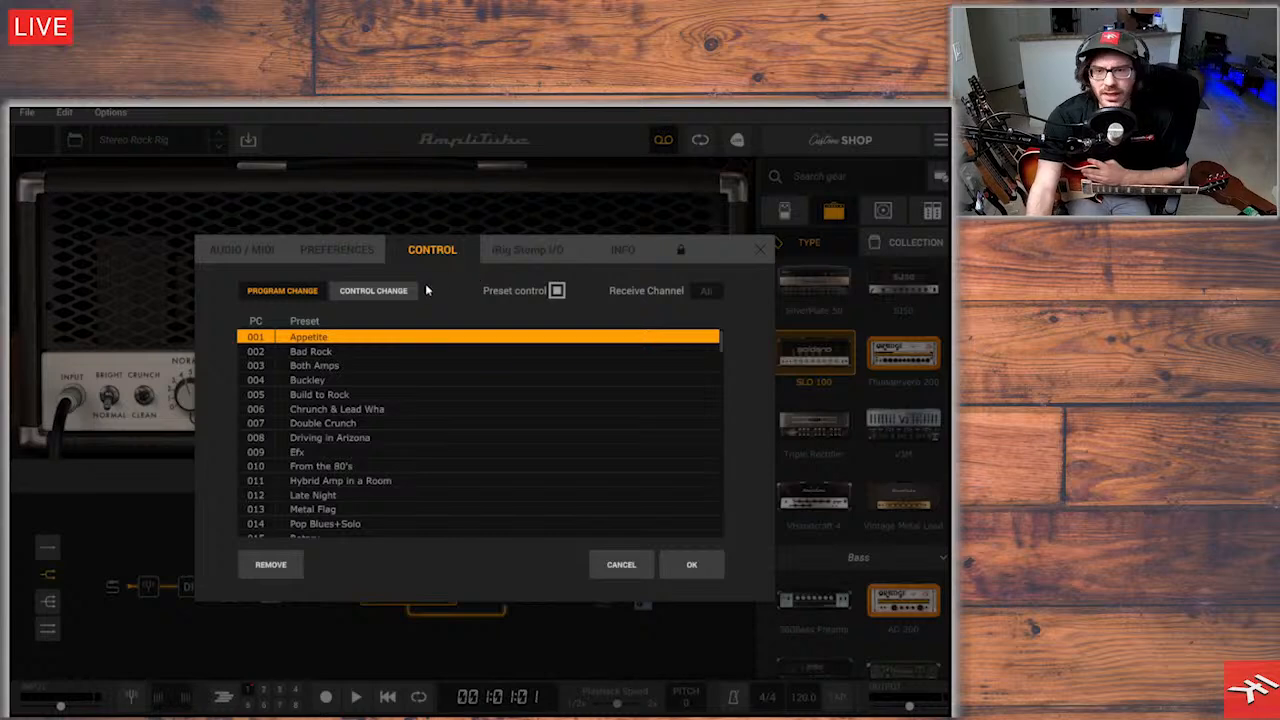
left_click(383, 293)
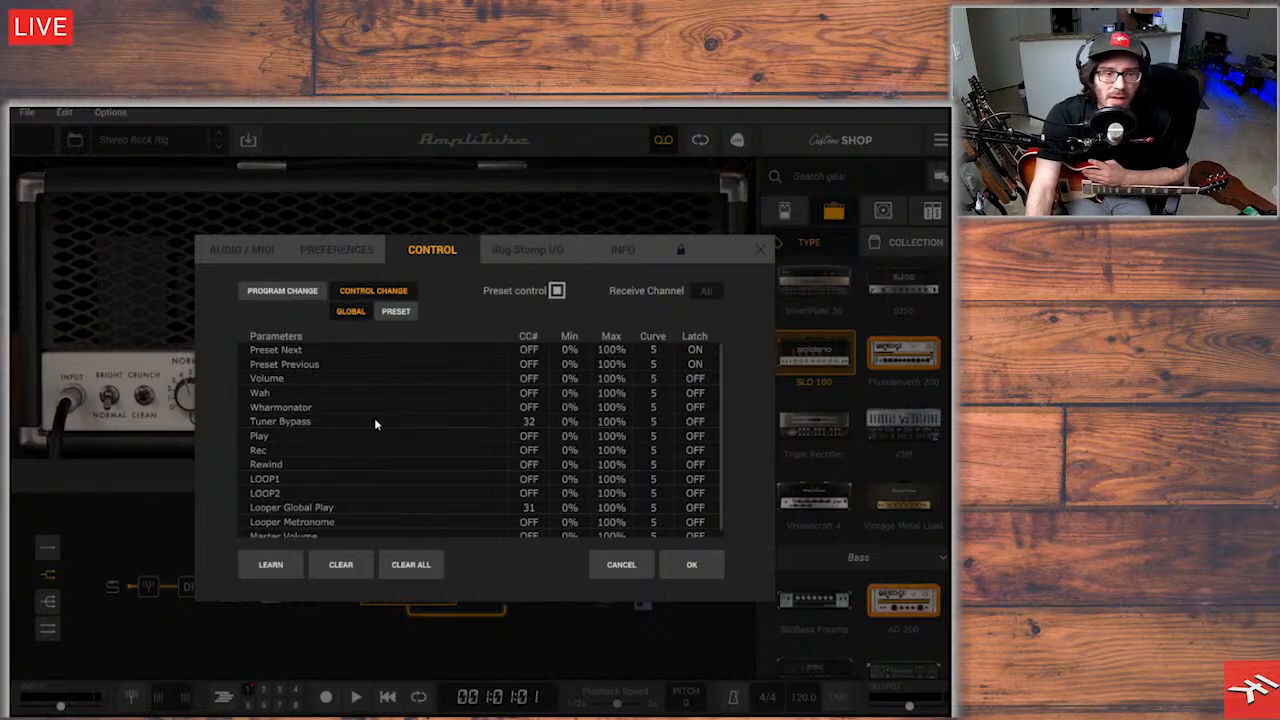
left_click(716, 379)
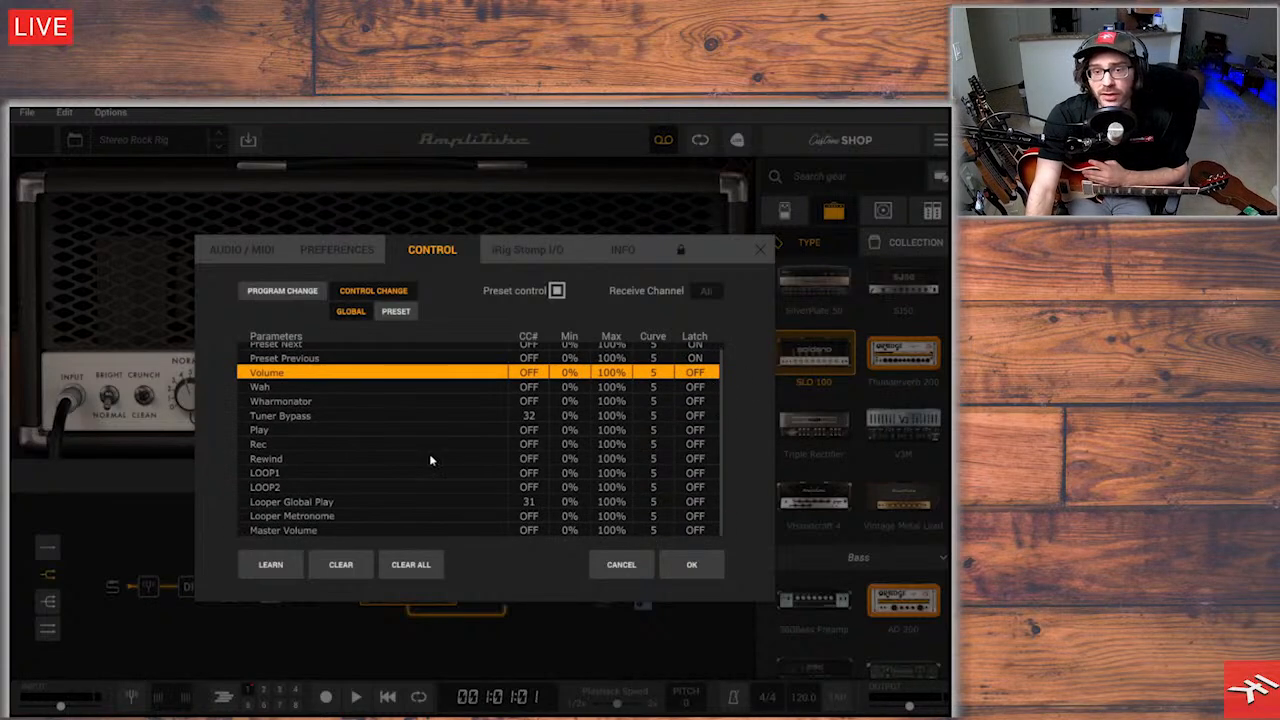
left_click(336, 487)
left_click(341, 501)
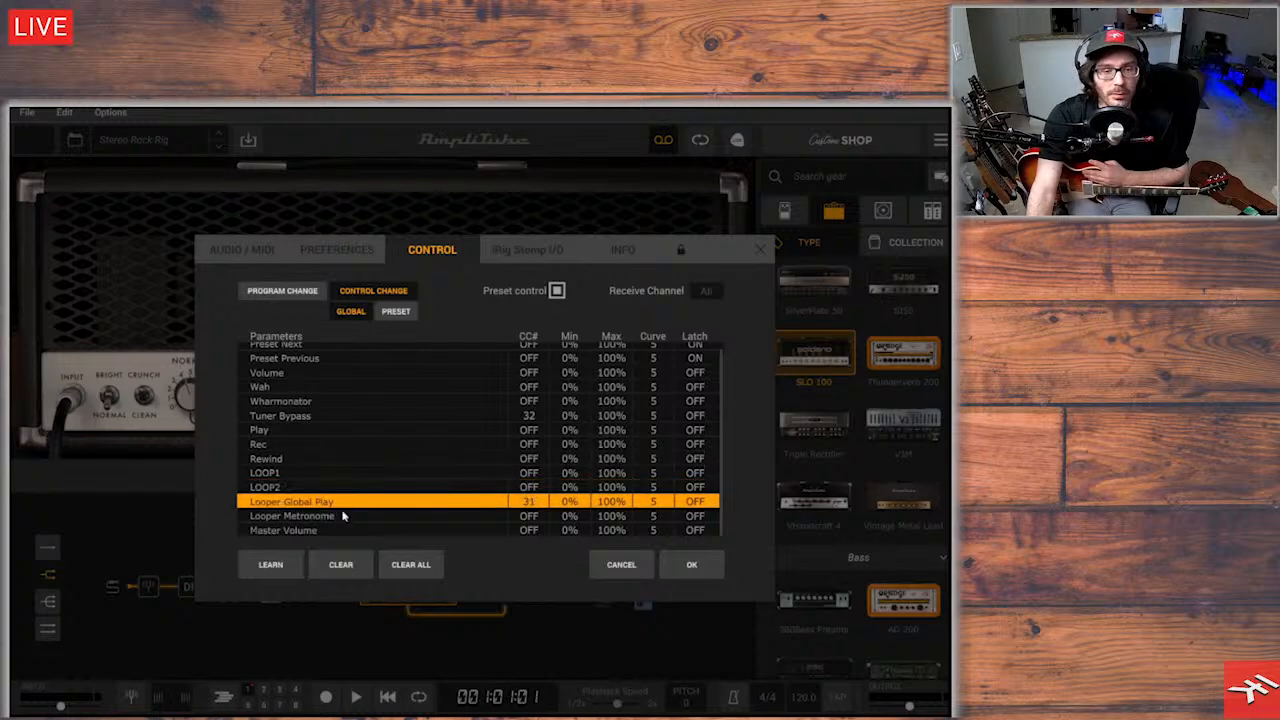
left_click(341, 516)
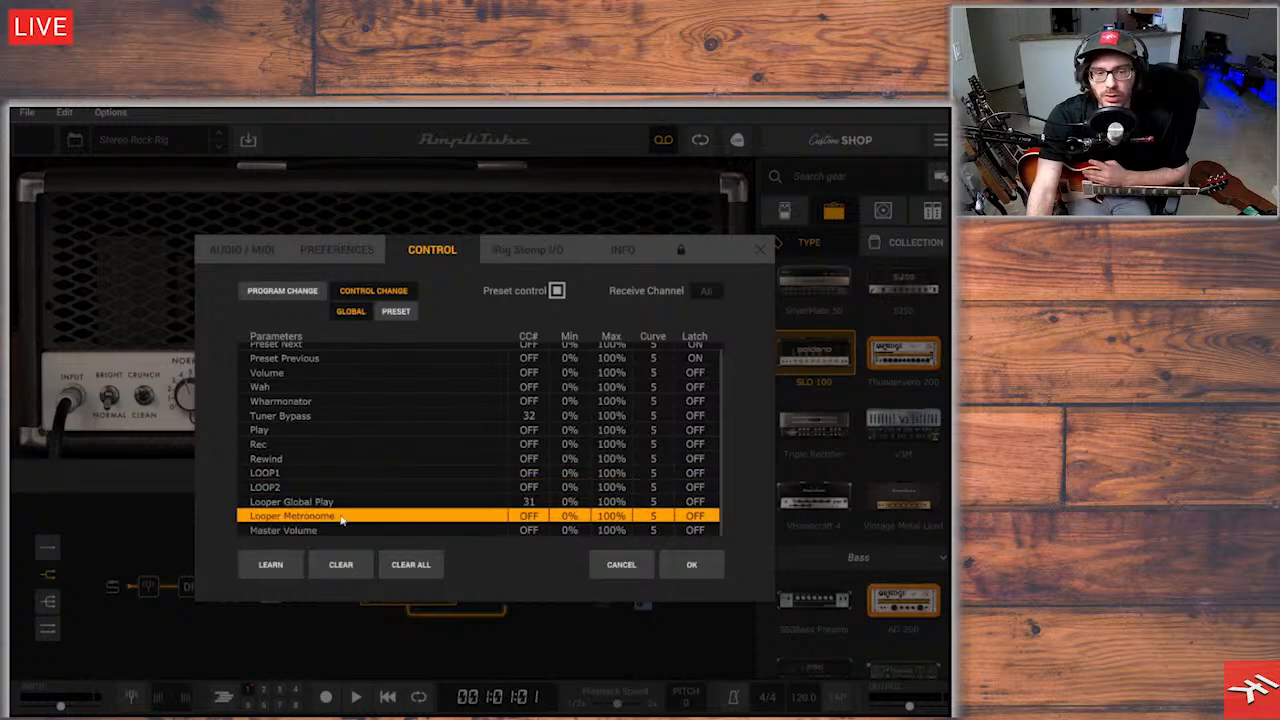
left_click(304, 417)
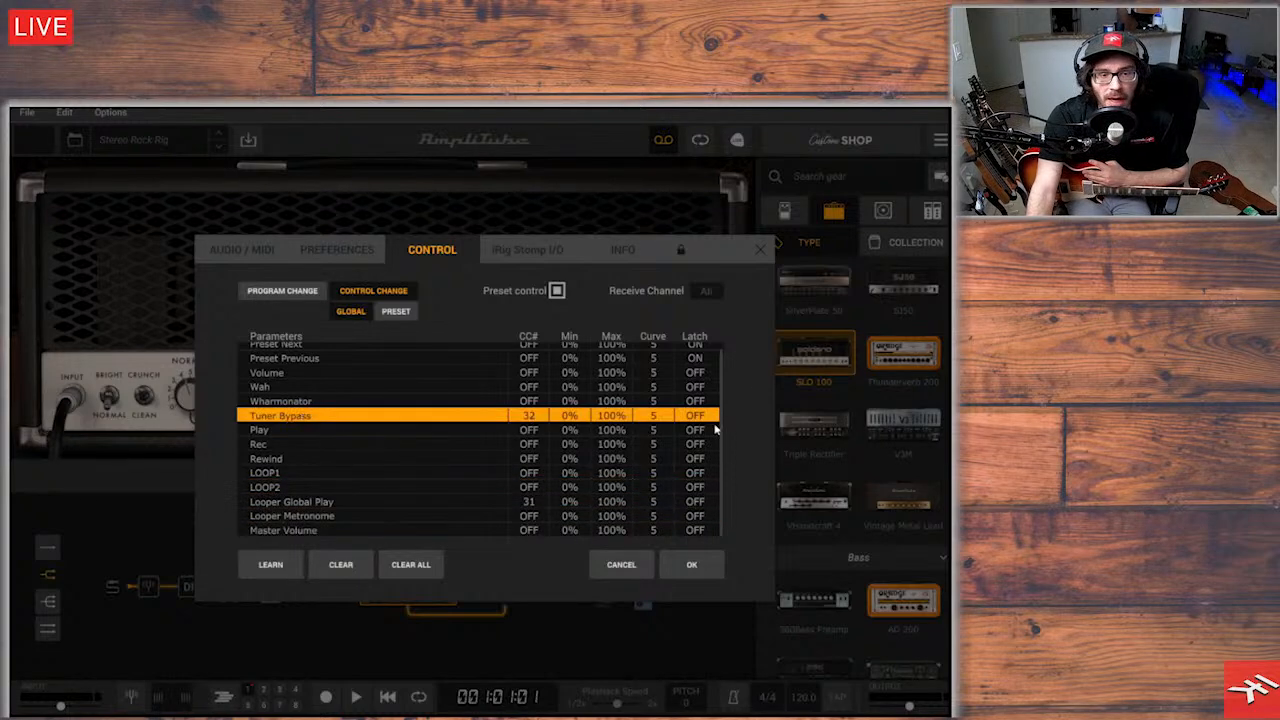
scroll(716, 410, "up", 1)
left_click(378, 395)
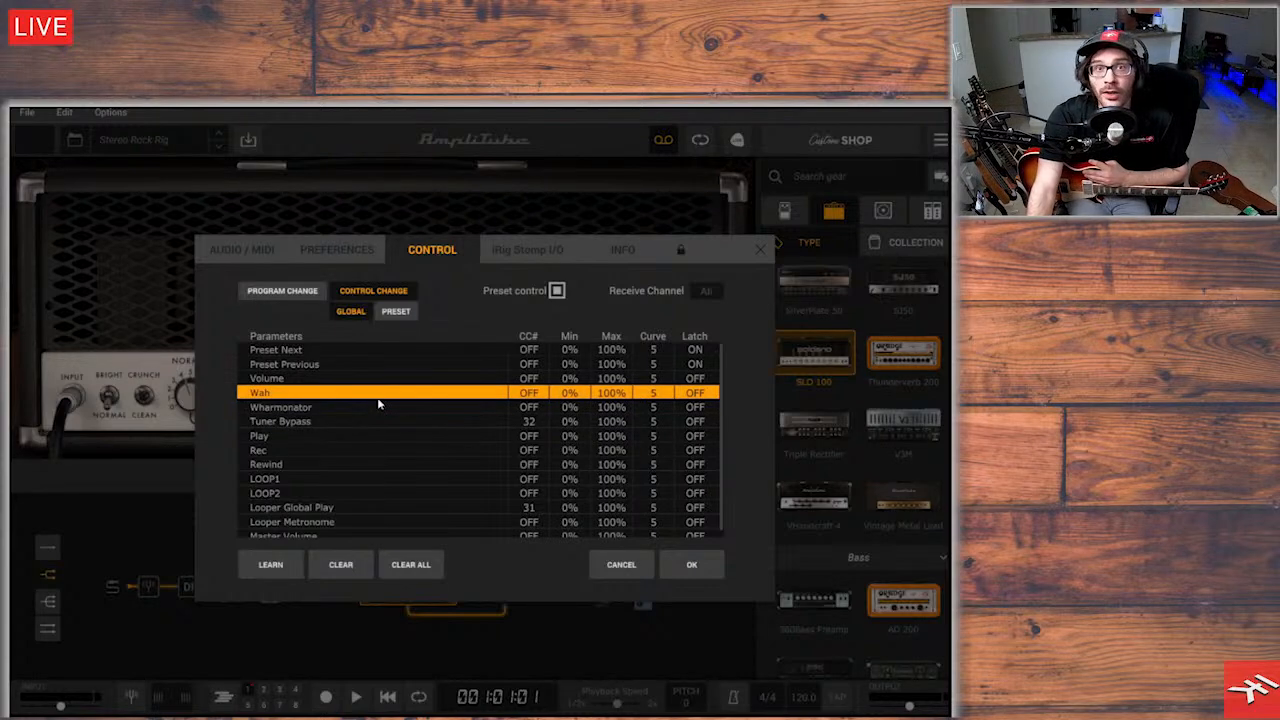
Add the Dime Noise Gate's Bypass from Stomp A1 to the preset control changes, and remove that assignment again
left_click(394, 316)
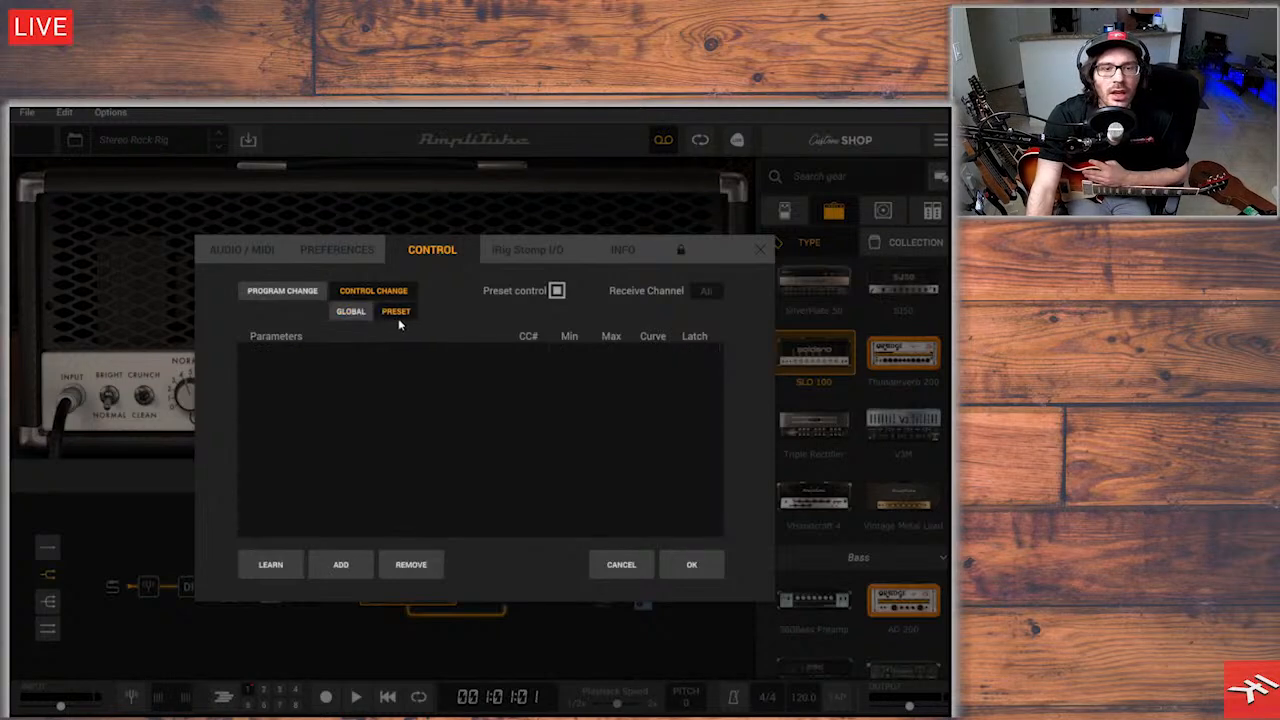
left_click(341, 564)
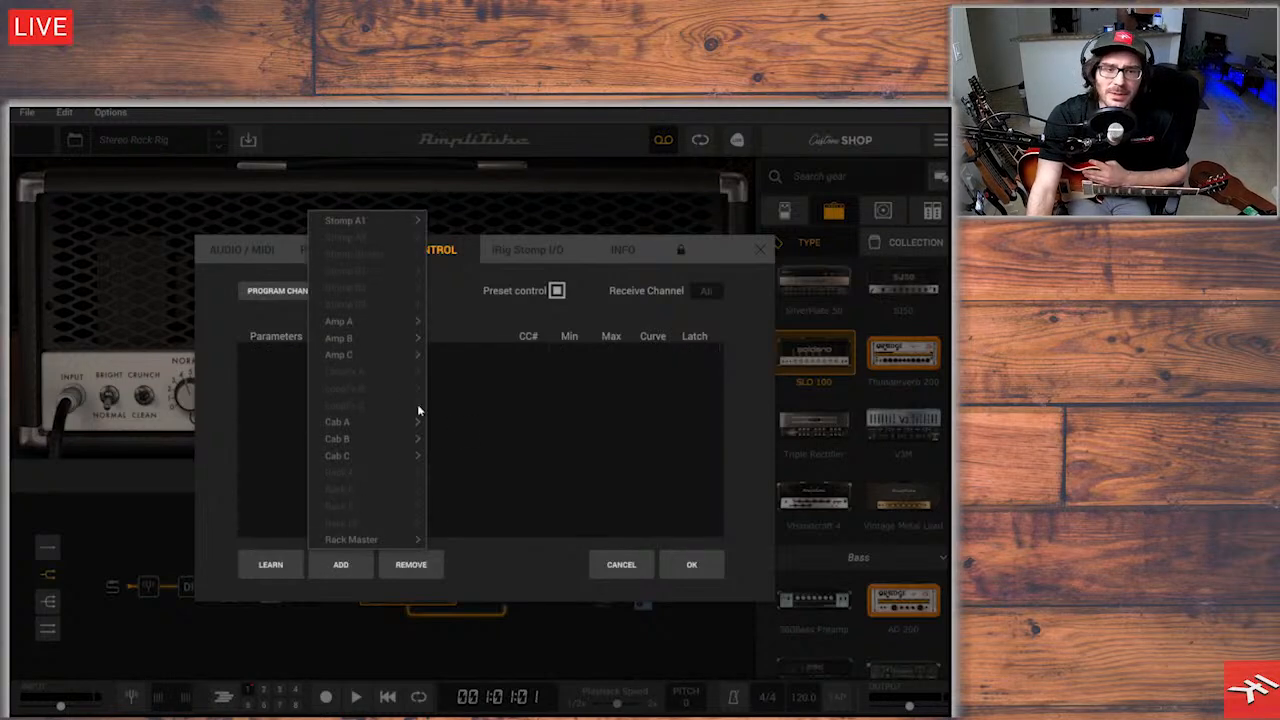
mouse_move(412, 221)
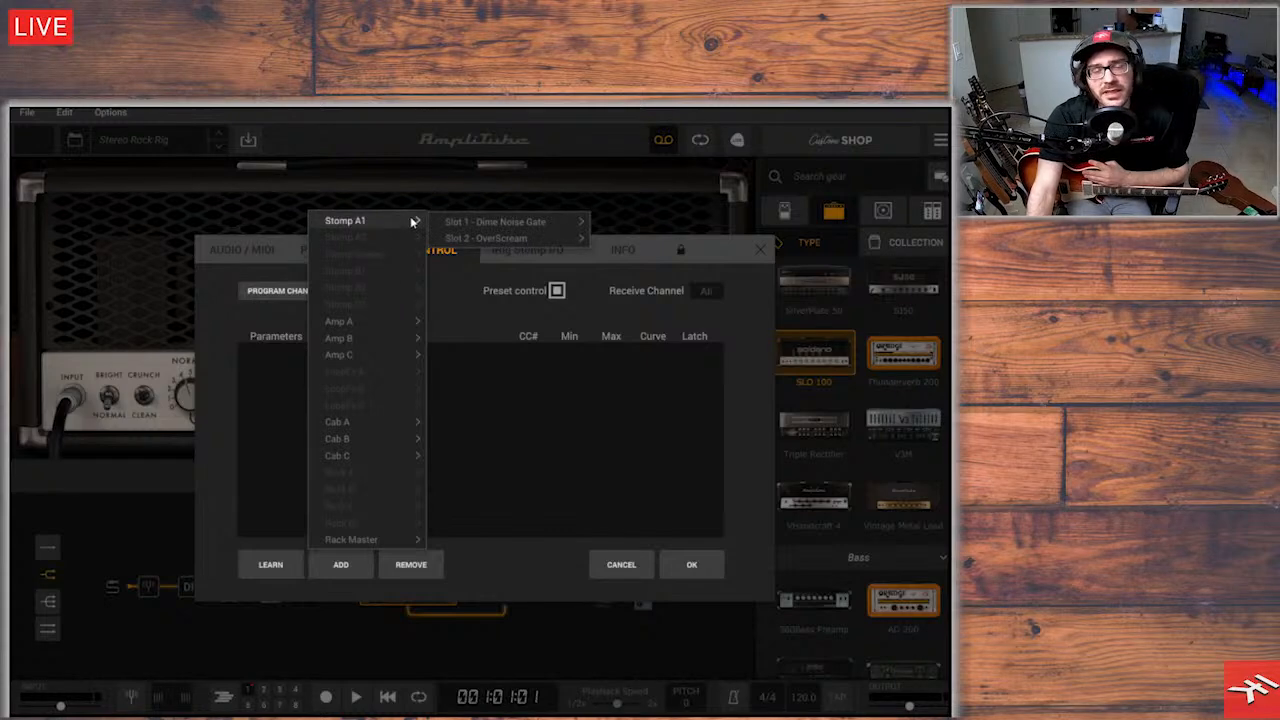
mouse_move(523, 222)
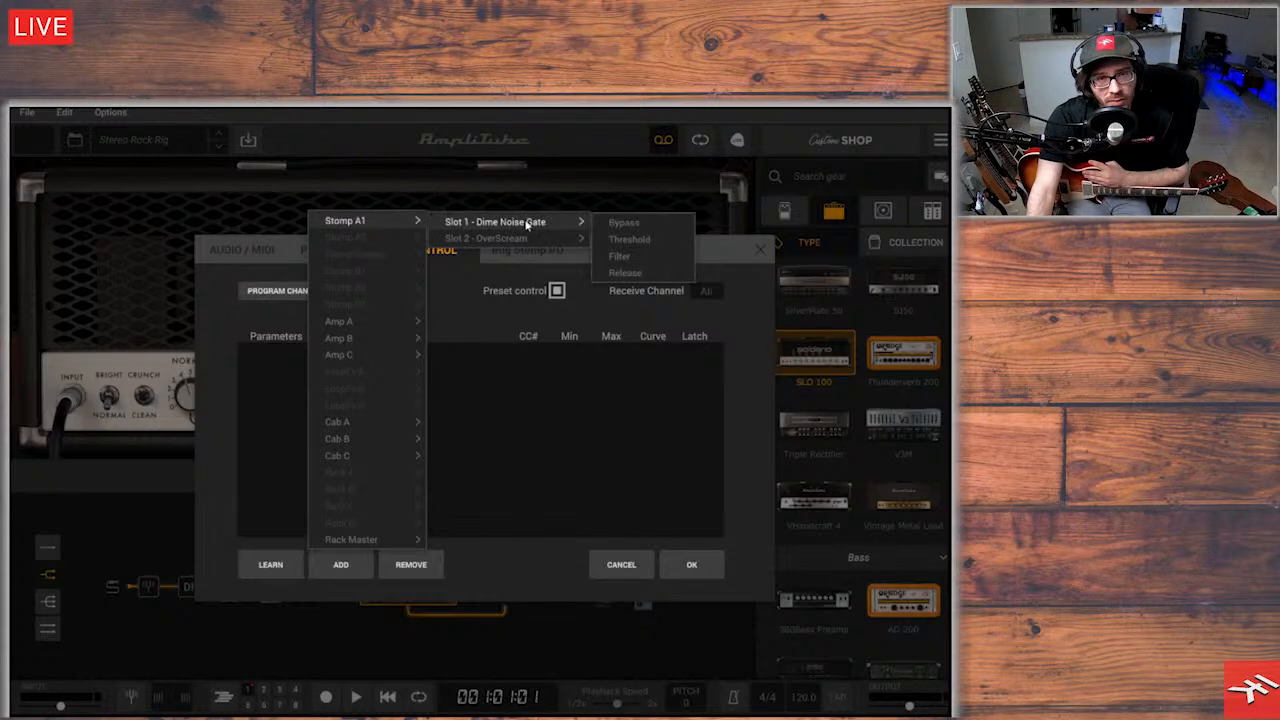
left_click(645, 226)
left_click(434, 352)
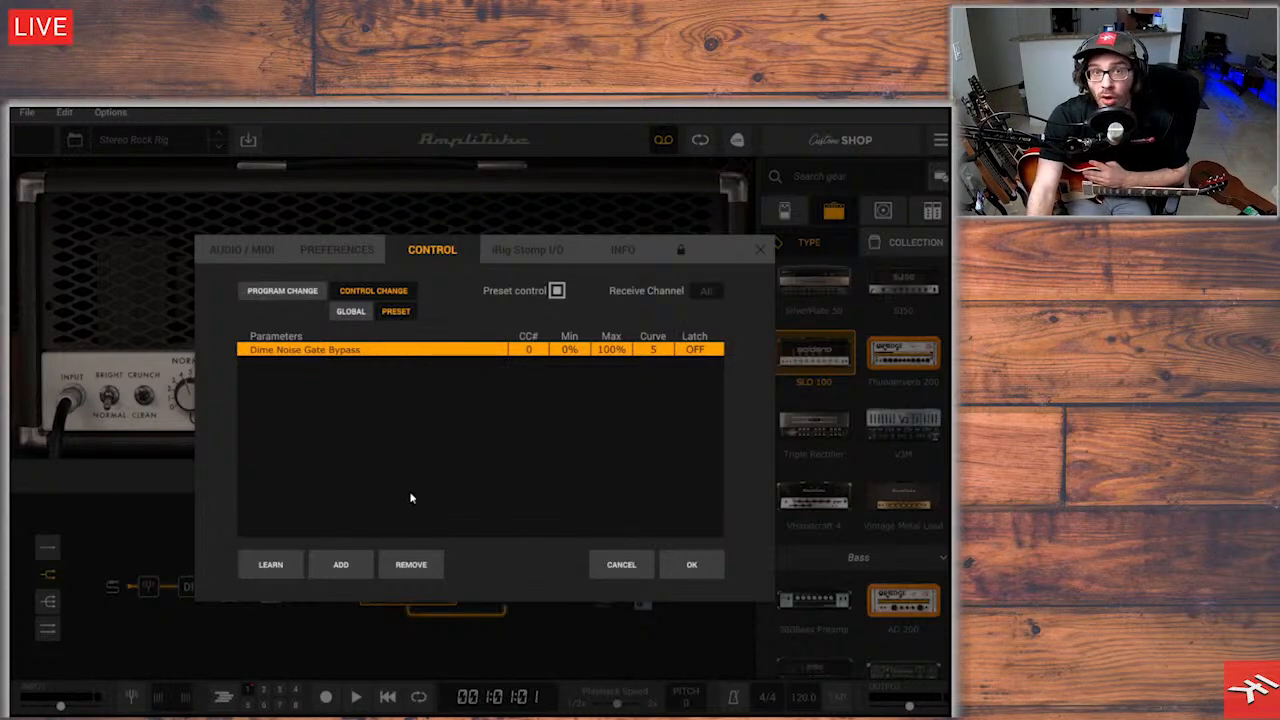
left_click(407, 562)
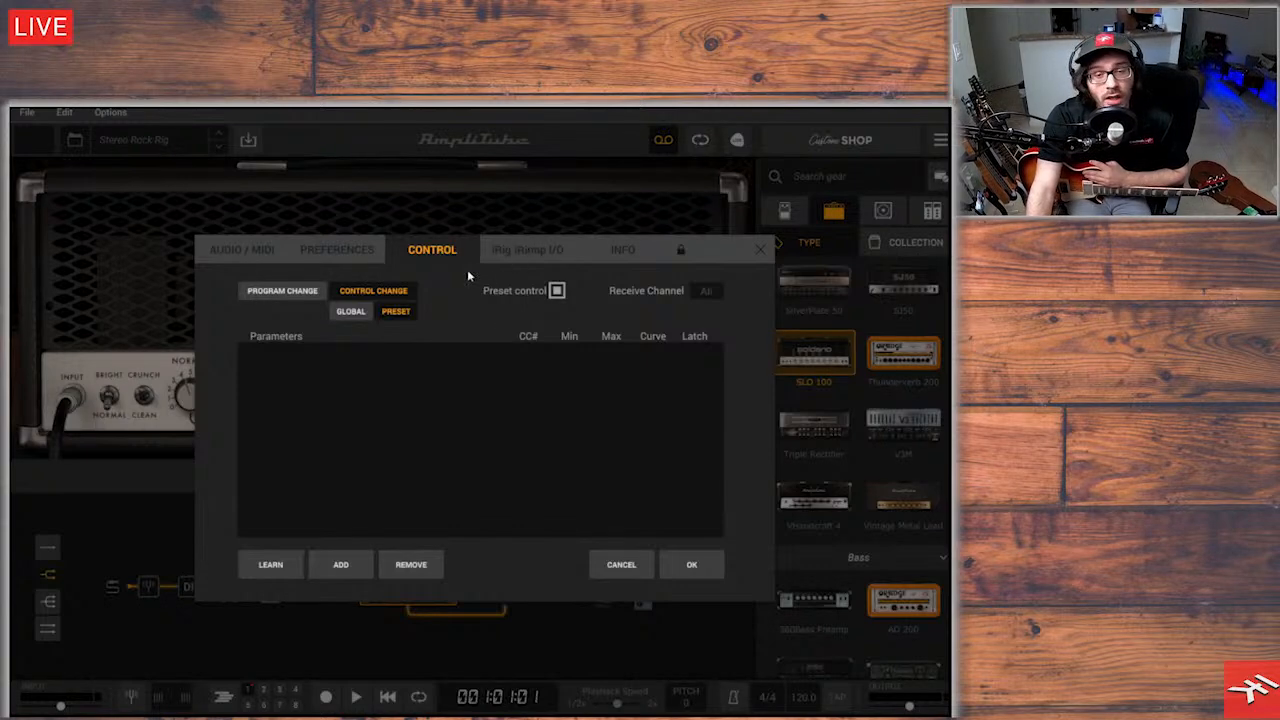
View the iRig Stomp I/O pedal calibration and the version information, return to the audio settings, and close the settings window
left_click(503, 253)
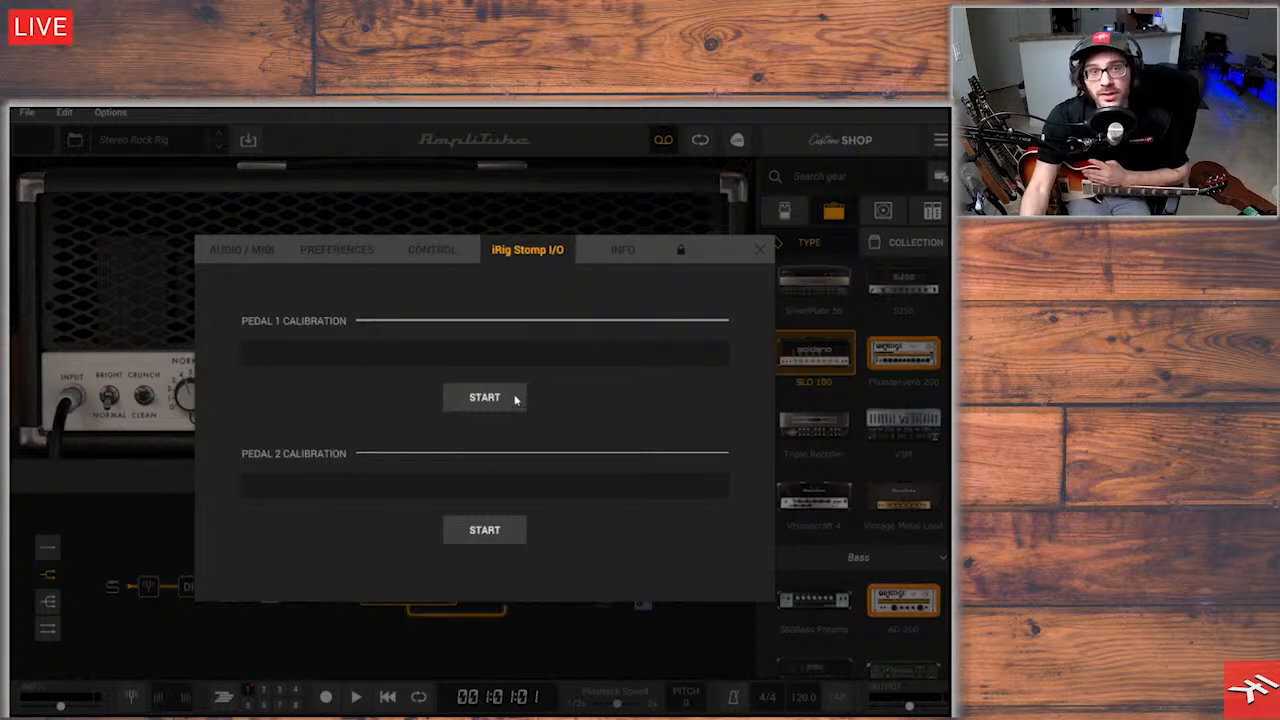
left_click(623, 252)
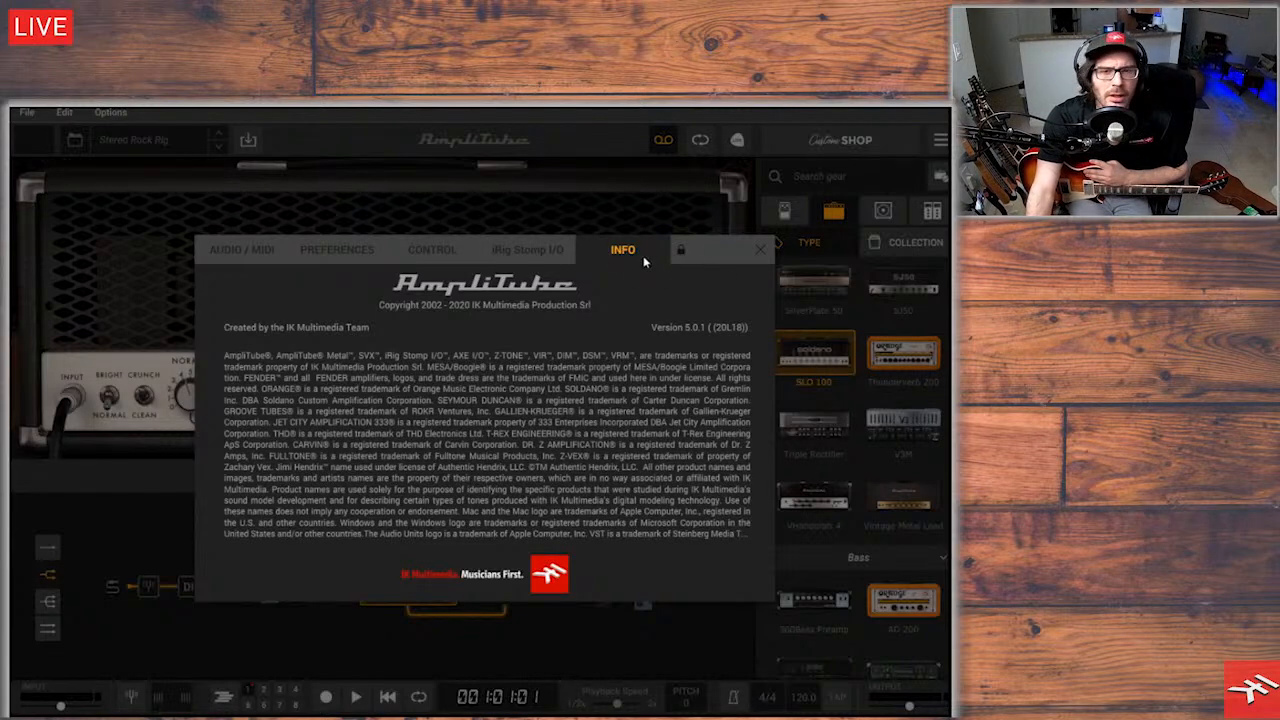
left_click(262, 250)
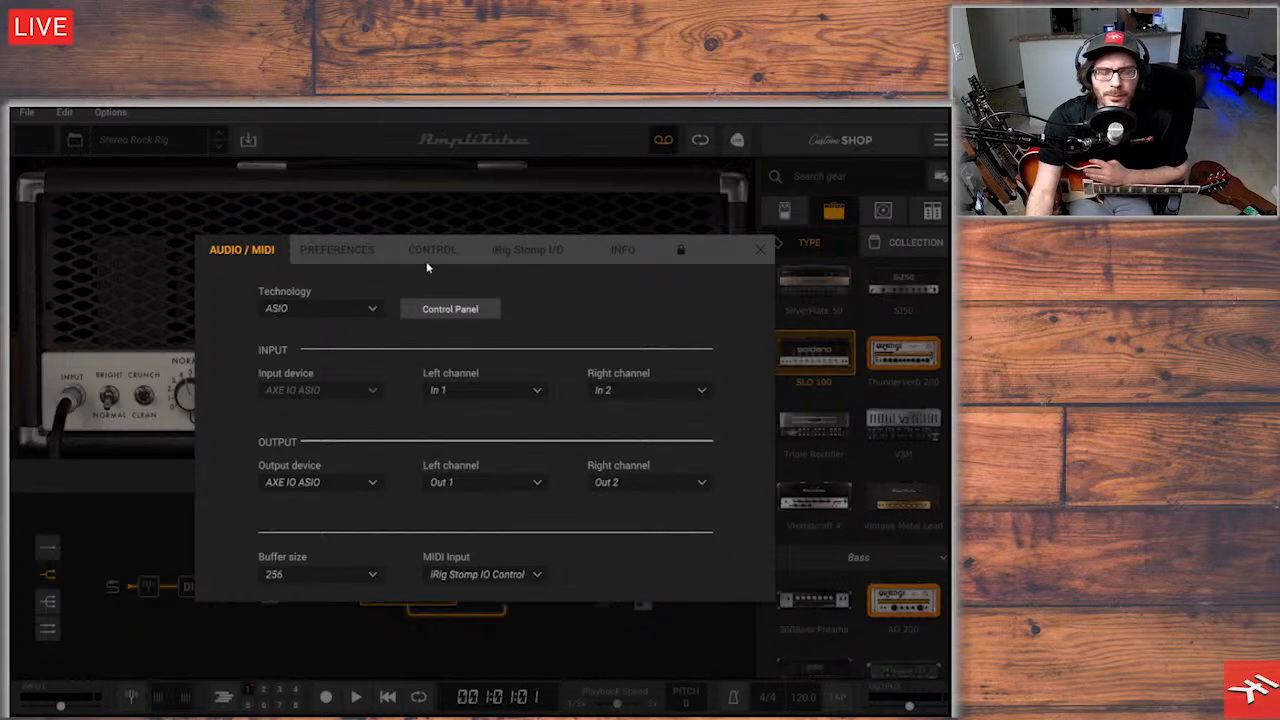
left_click(758, 250)
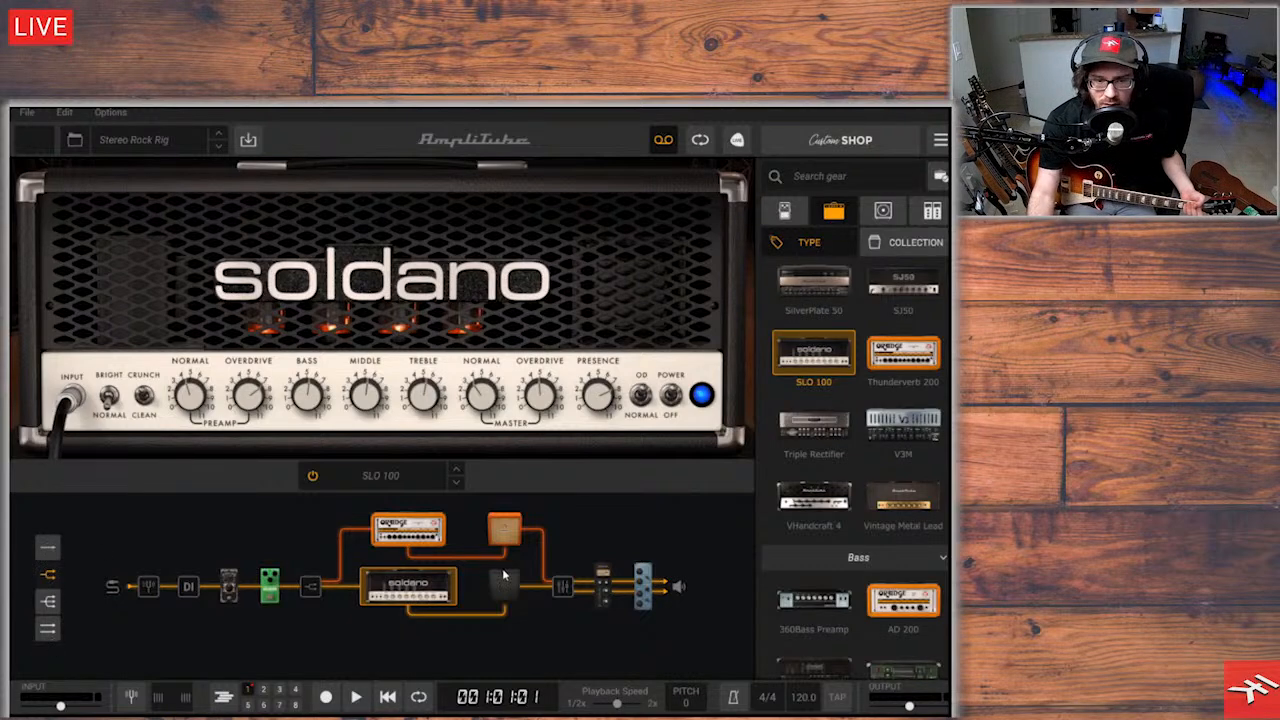
Switch the signal chain through the single-amp, two-amp split and three-amp split routings, ending on the parallel two-path routing
left_click(48, 552)
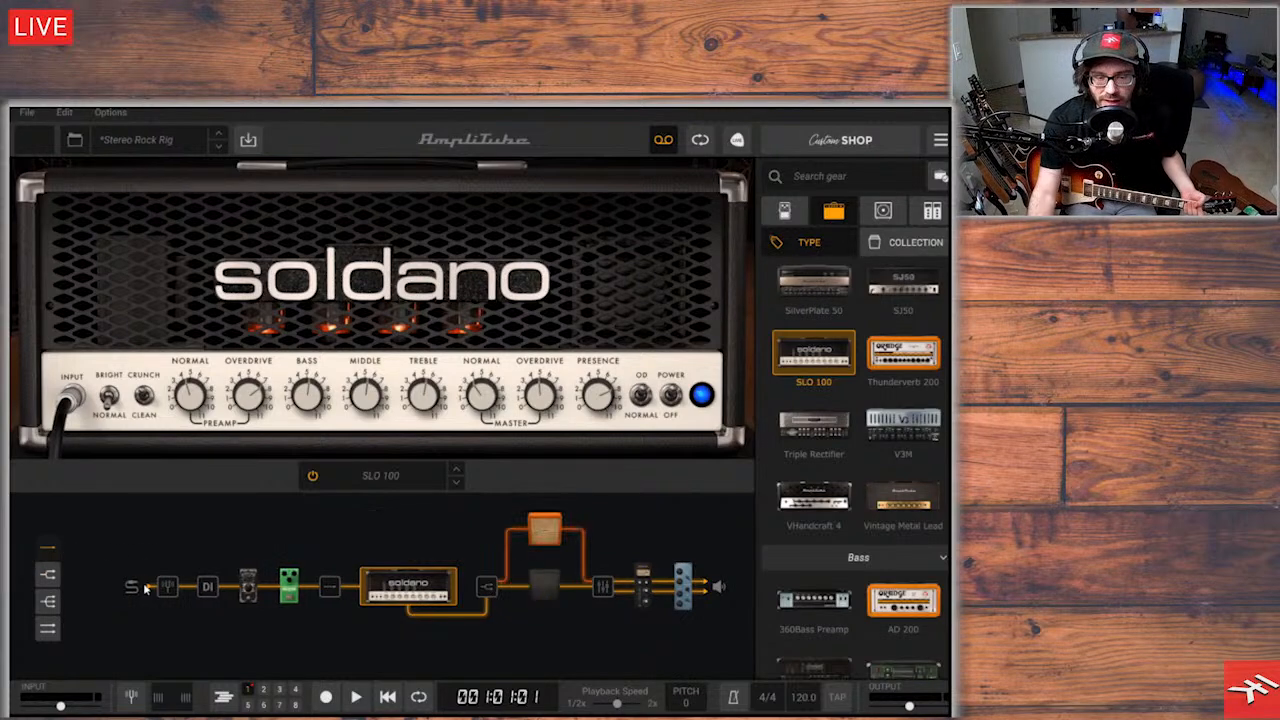
left_click(48, 574)
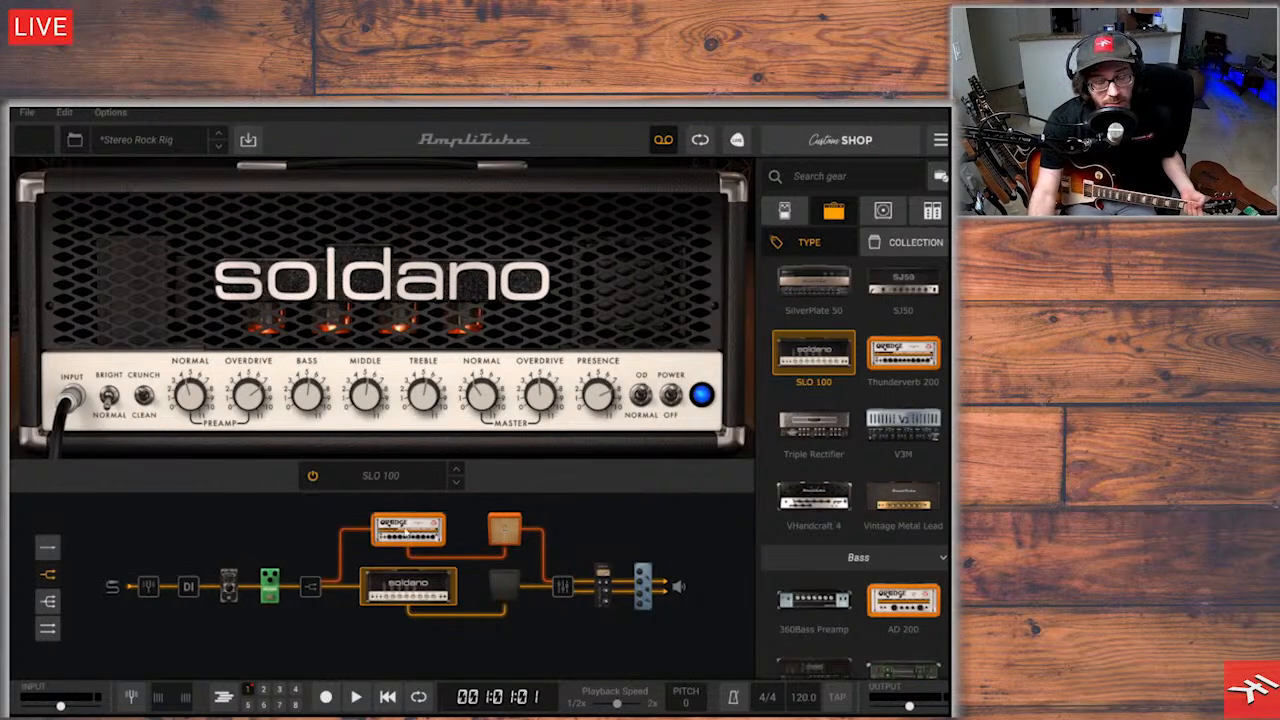
left_click(48, 602)
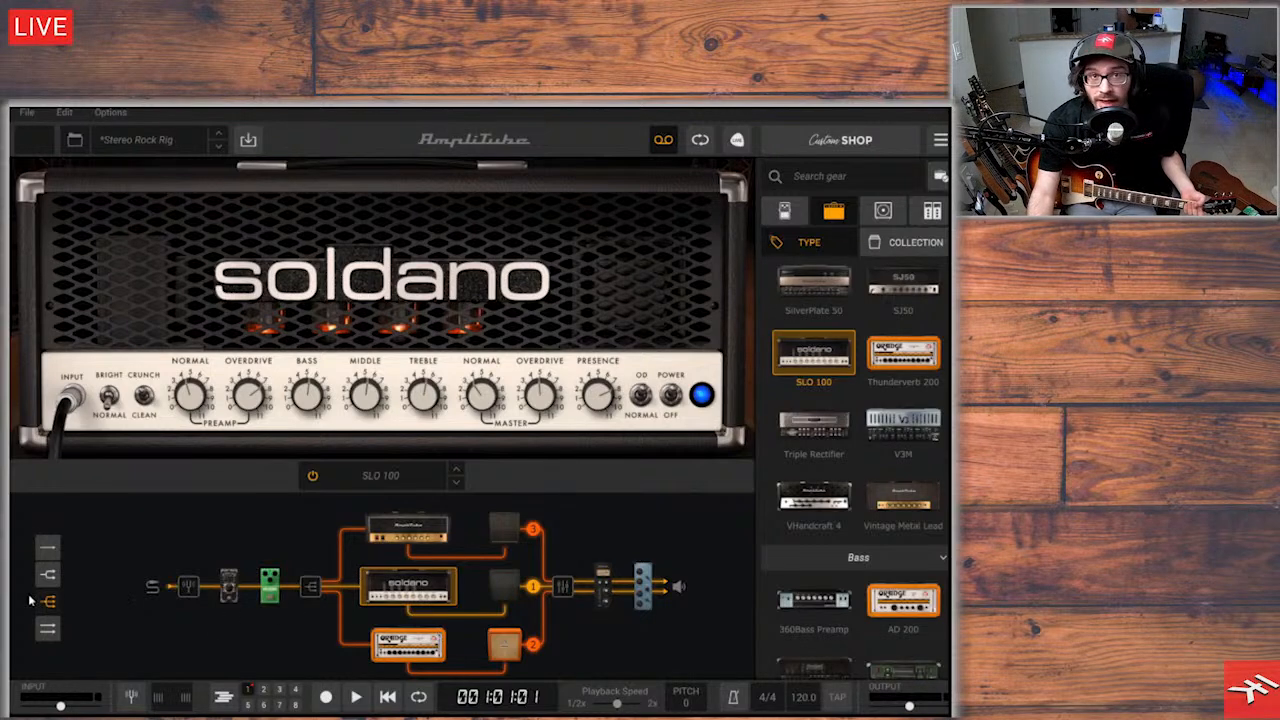
left_click(54, 627)
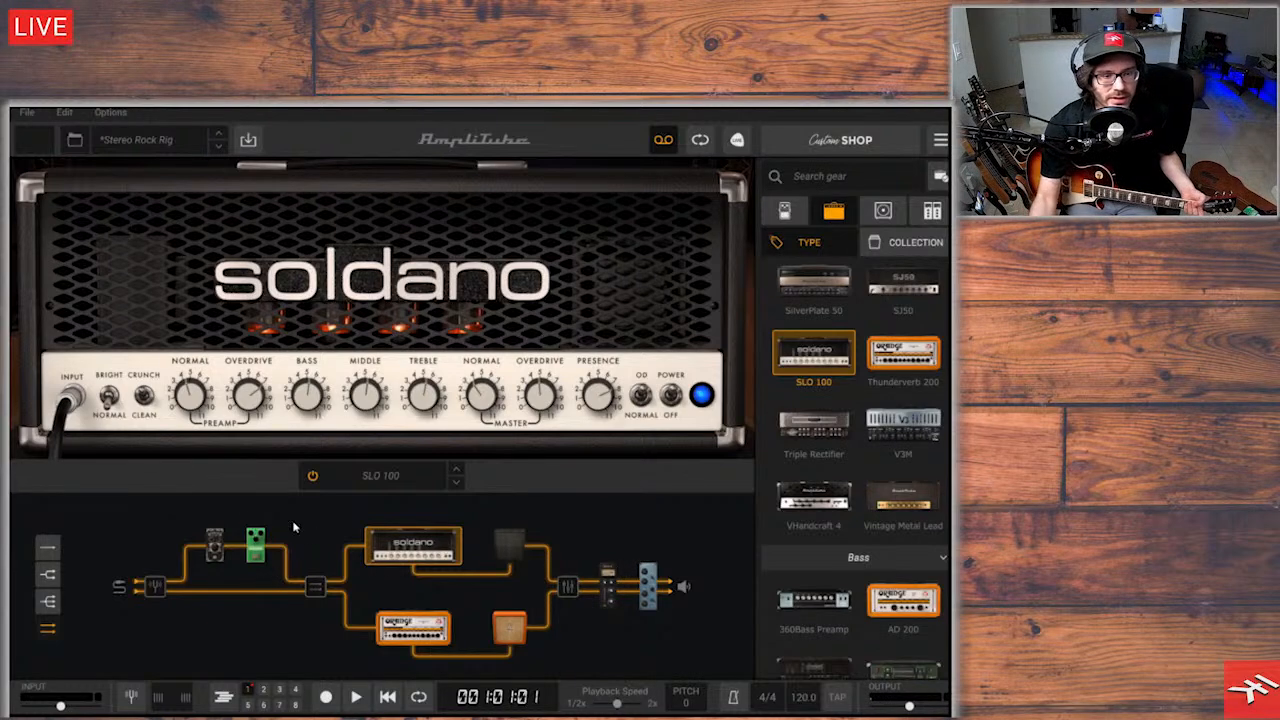
Switch the signal chain to the single-amp routing and reload the Stereo Rock Rig preset to restore its saved state
left_click(47, 548)
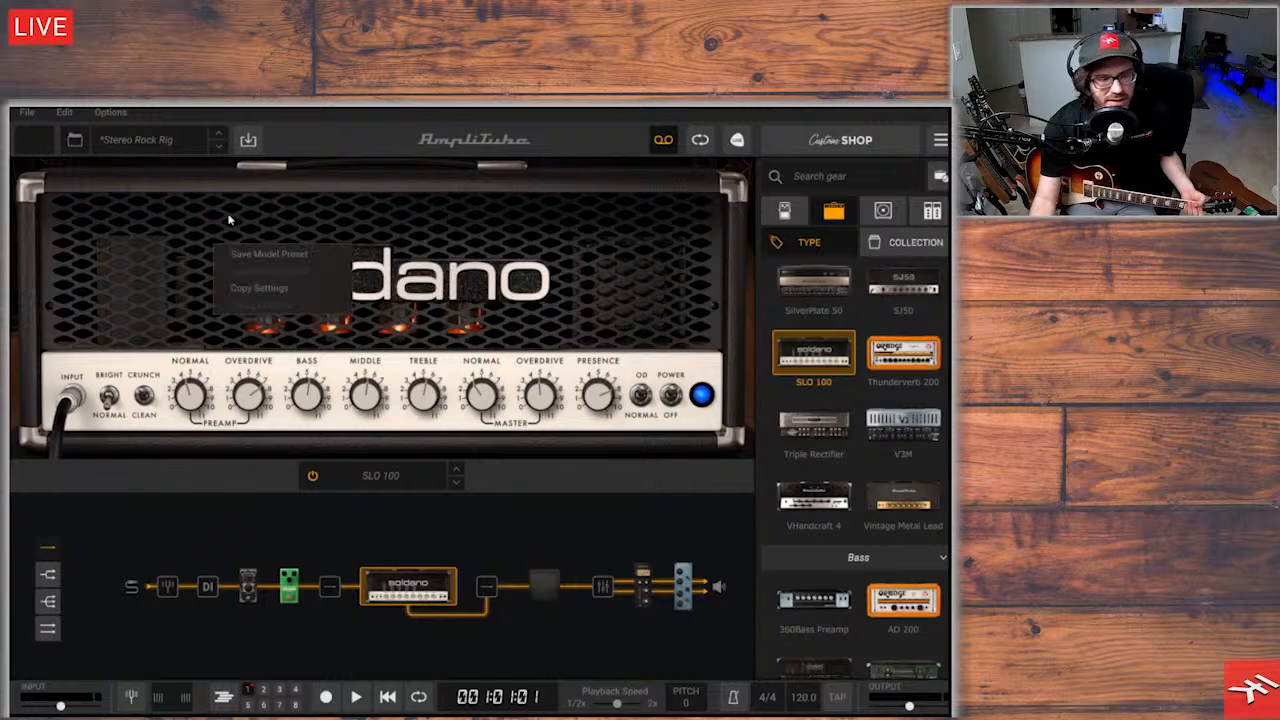
left_click(163, 140)
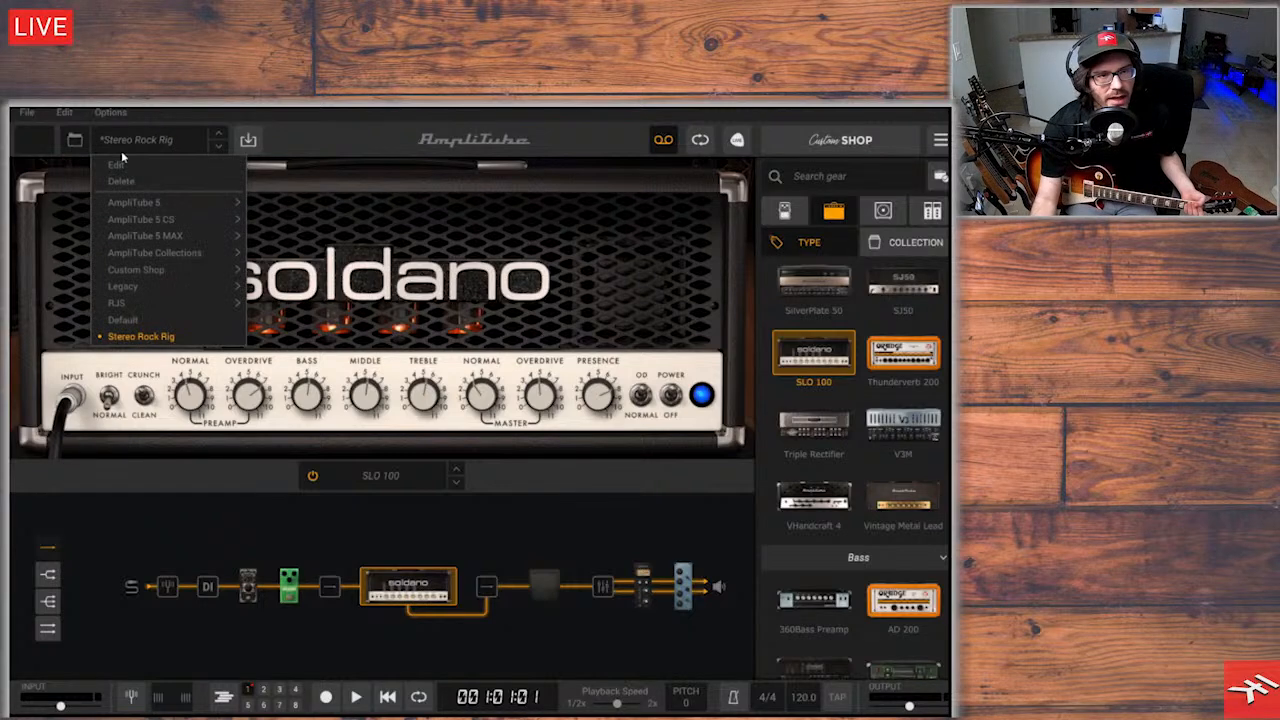
left_click(163, 334)
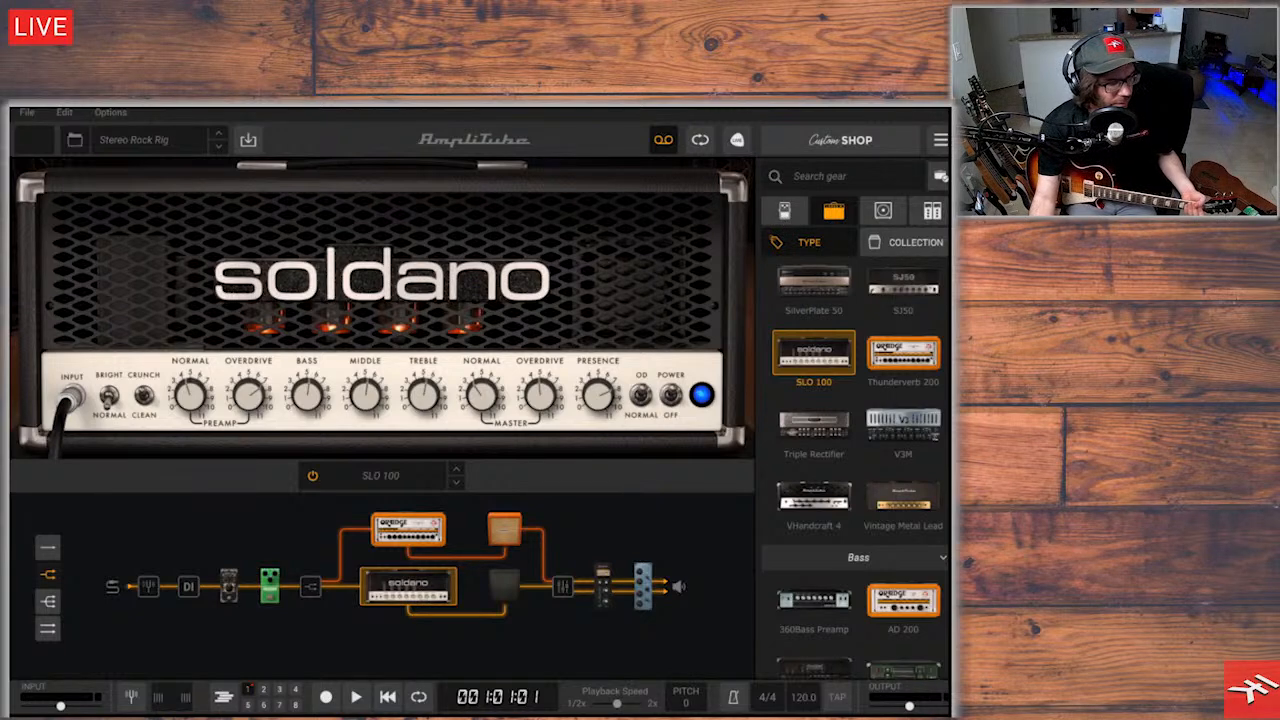
Browse the gear browser's stomp, cabinet and rack categories, including the speaker, mic and room choices, and return to the stomps
left_click(786, 215)
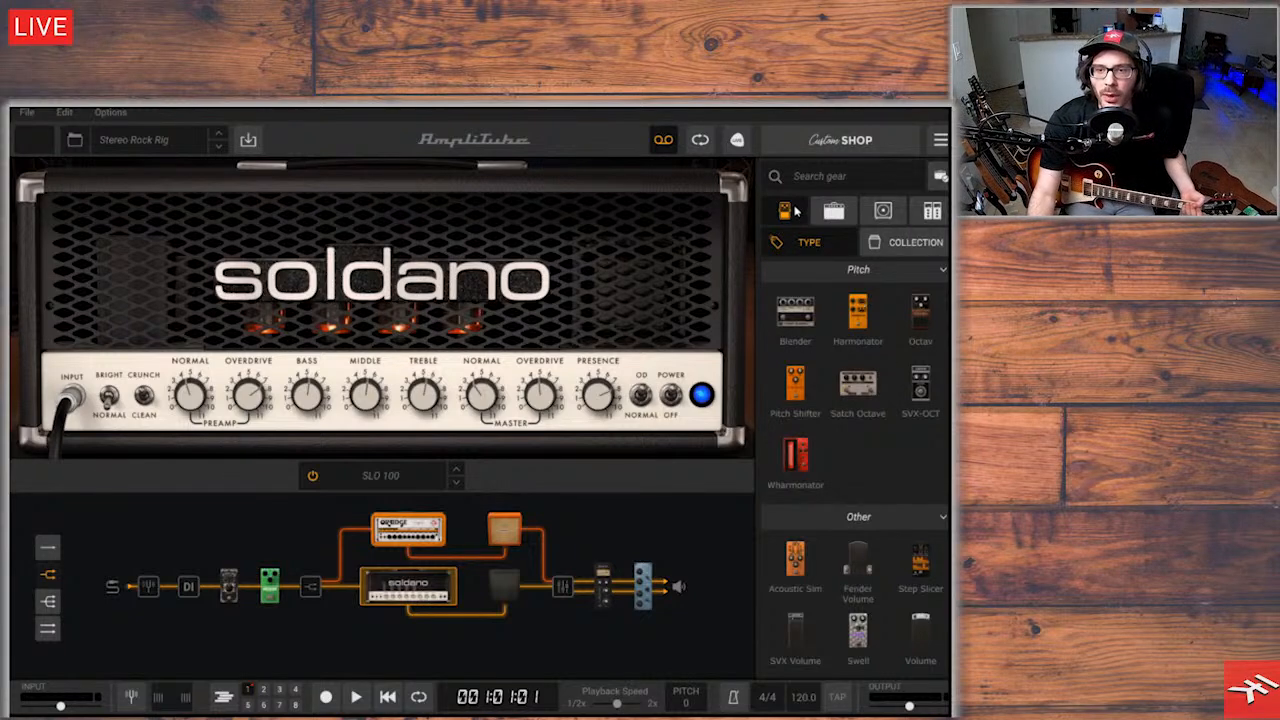
left_click(883, 210)
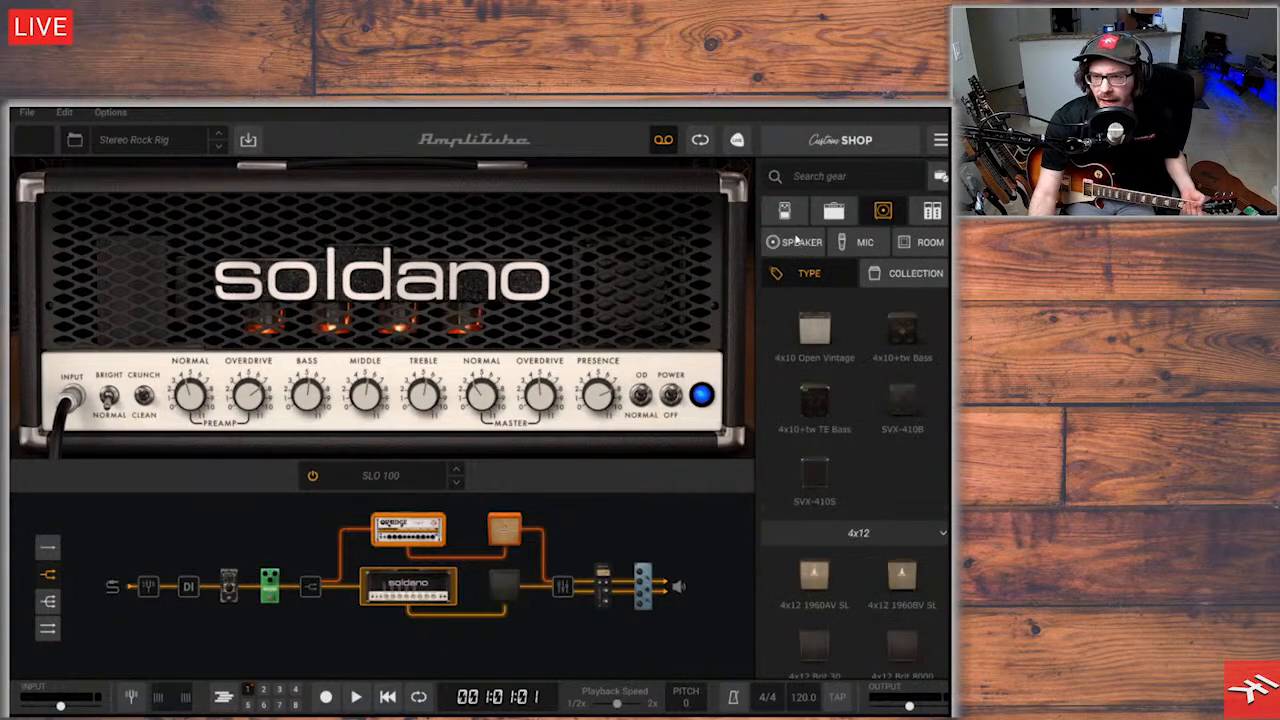
left_click(800, 242)
left_click(878, 241)
left_click(914, 240)
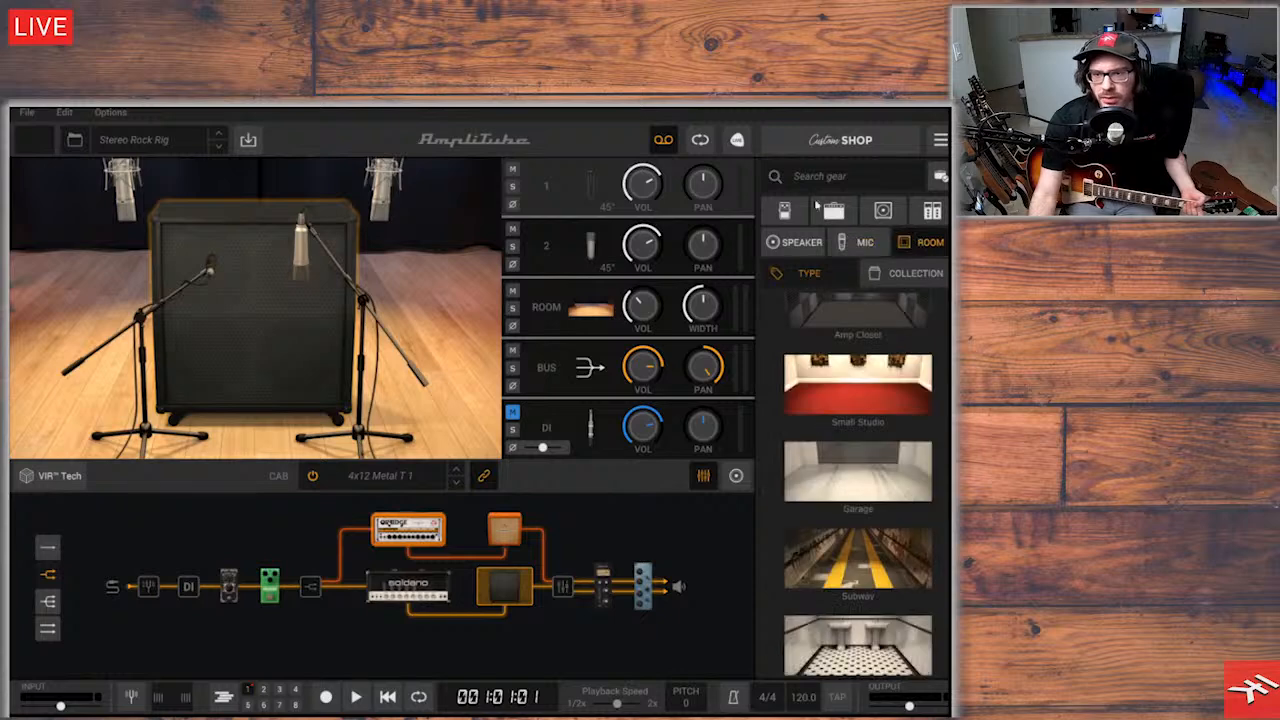
left_click(930, 212)
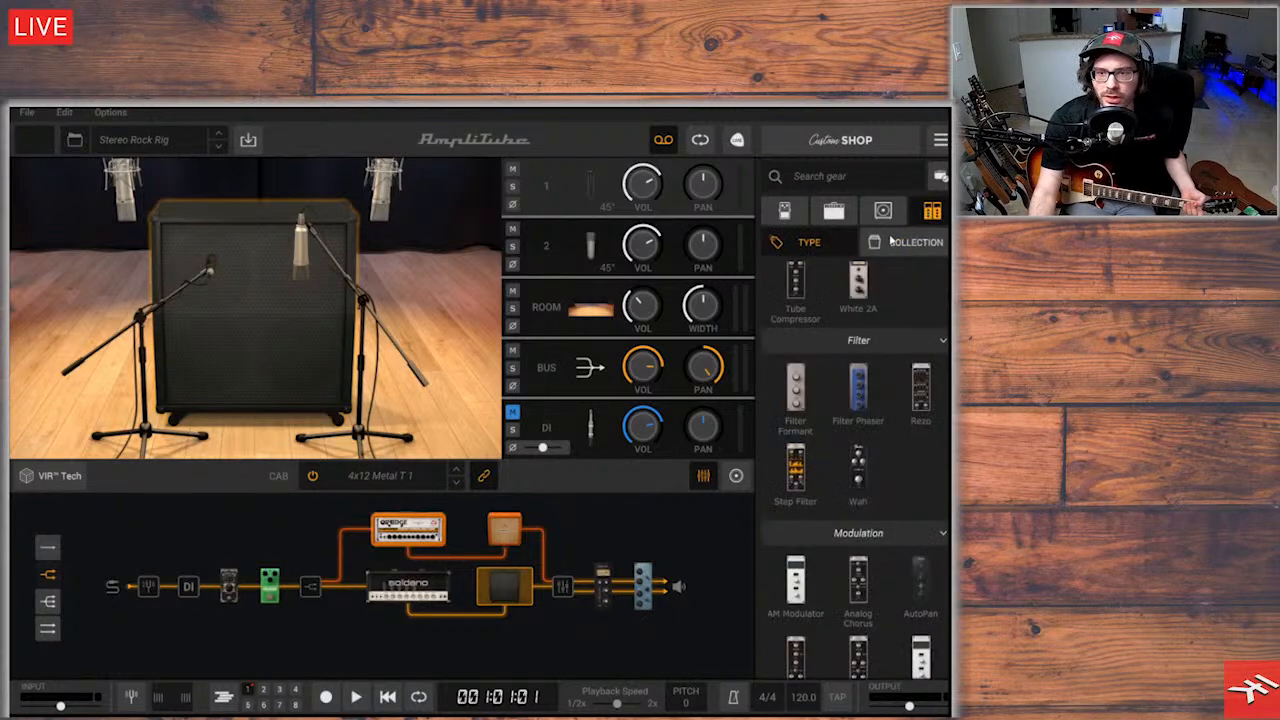
left_click(784, 212)
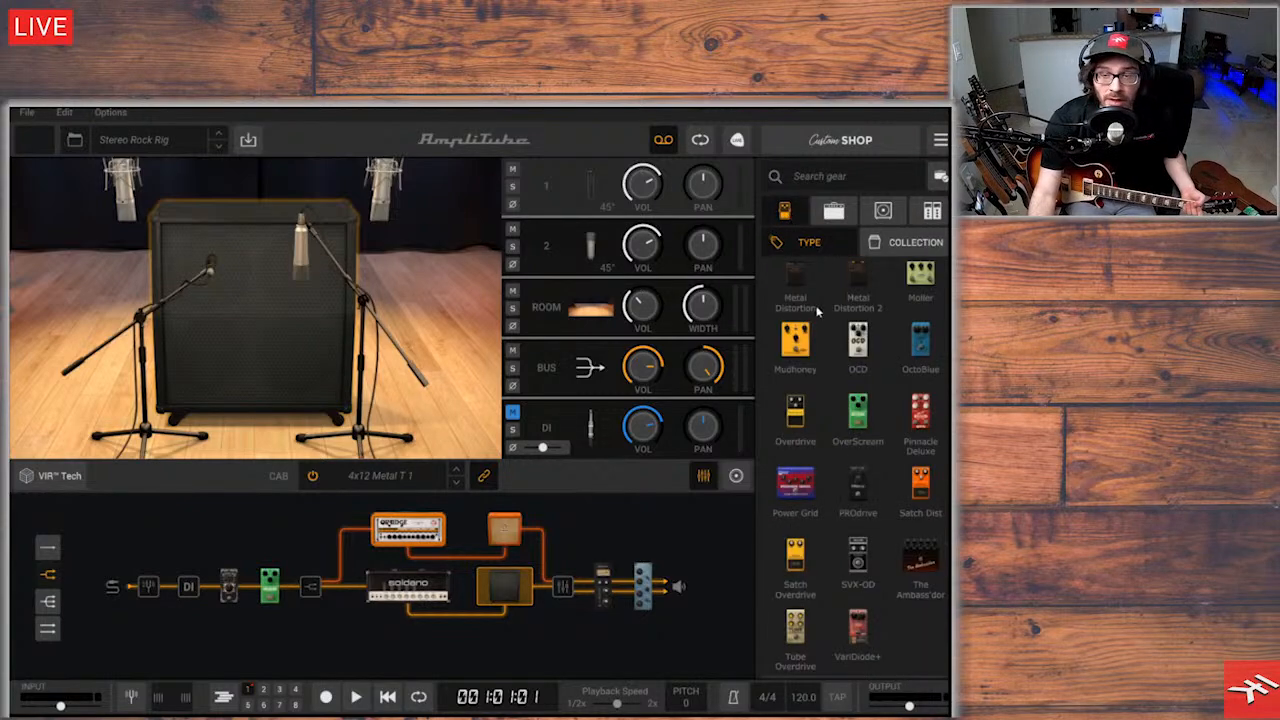
Show the OverScream pedal on the board and inspect the distortion models available as replacements in its slot
left_click(270, 586)
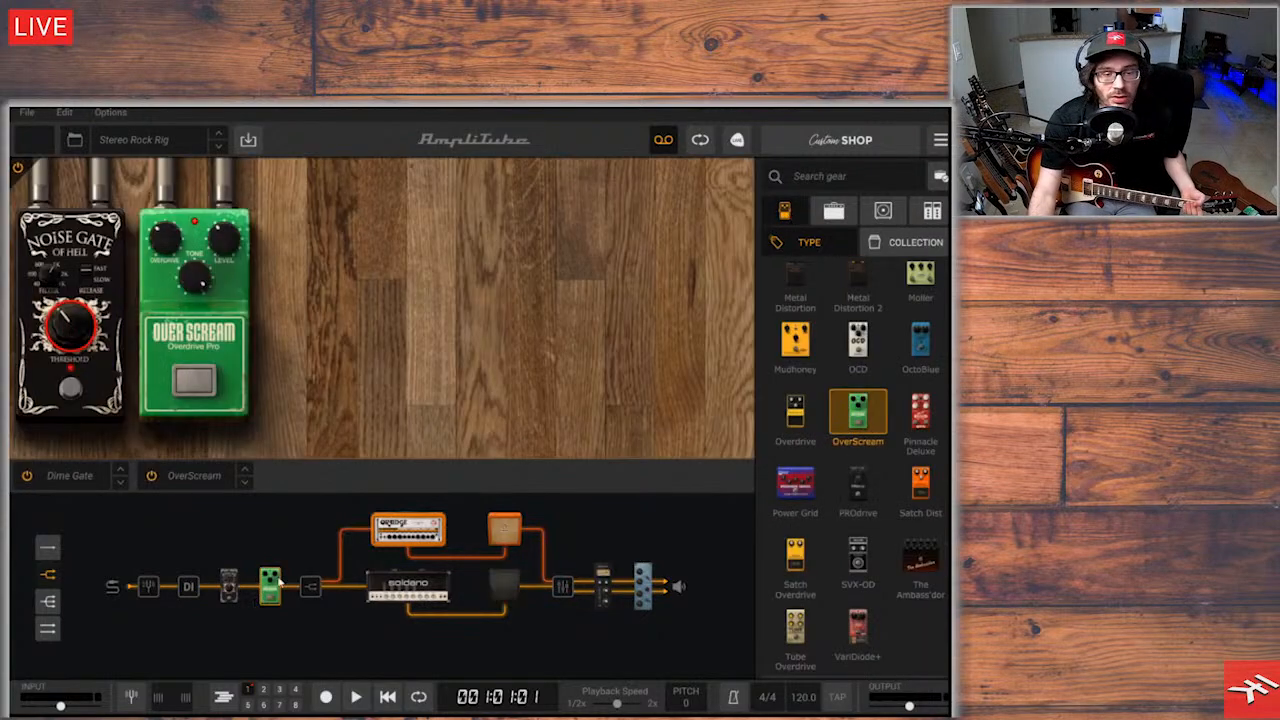
left_click(205, 477)
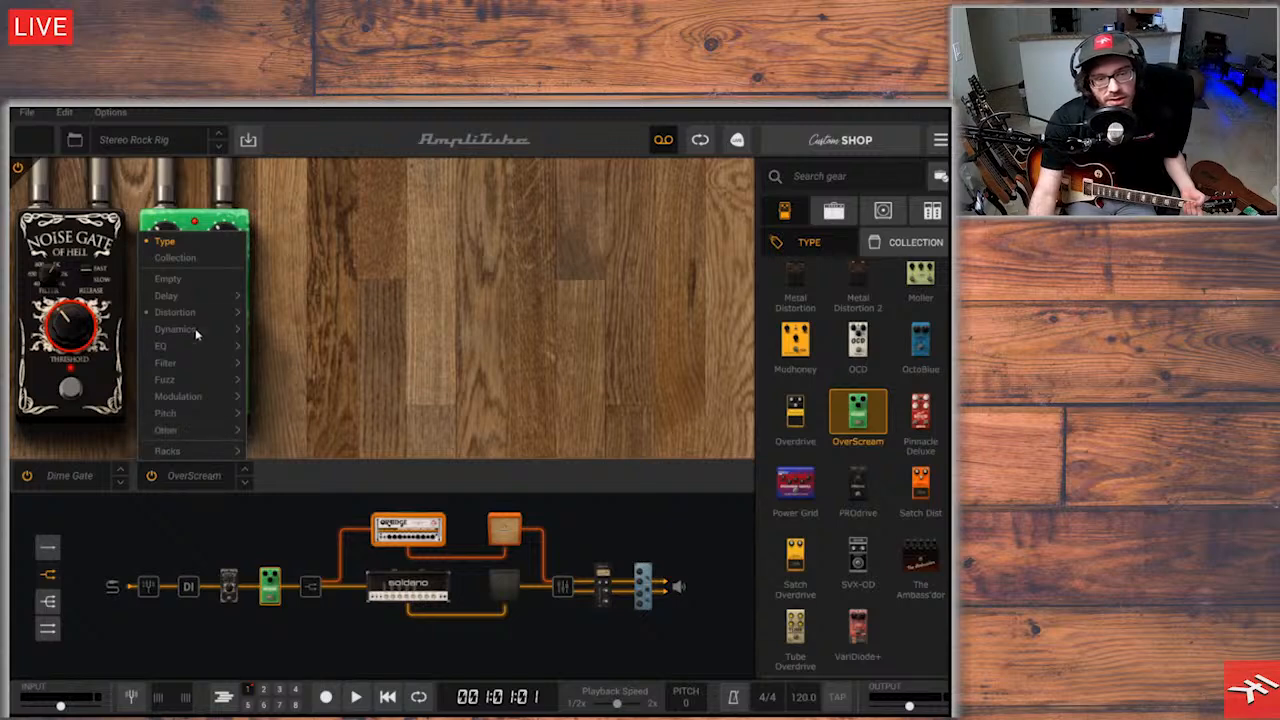
mouse_move(183, 317)
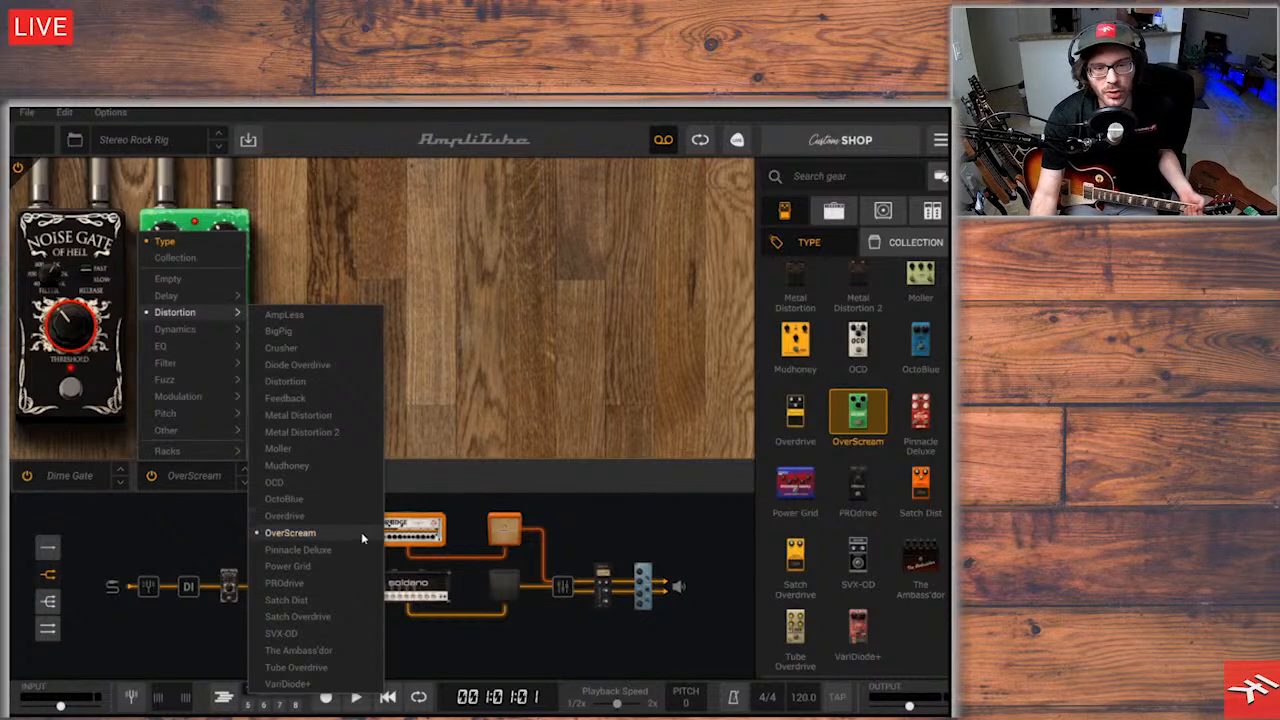
left_click(415, 588)
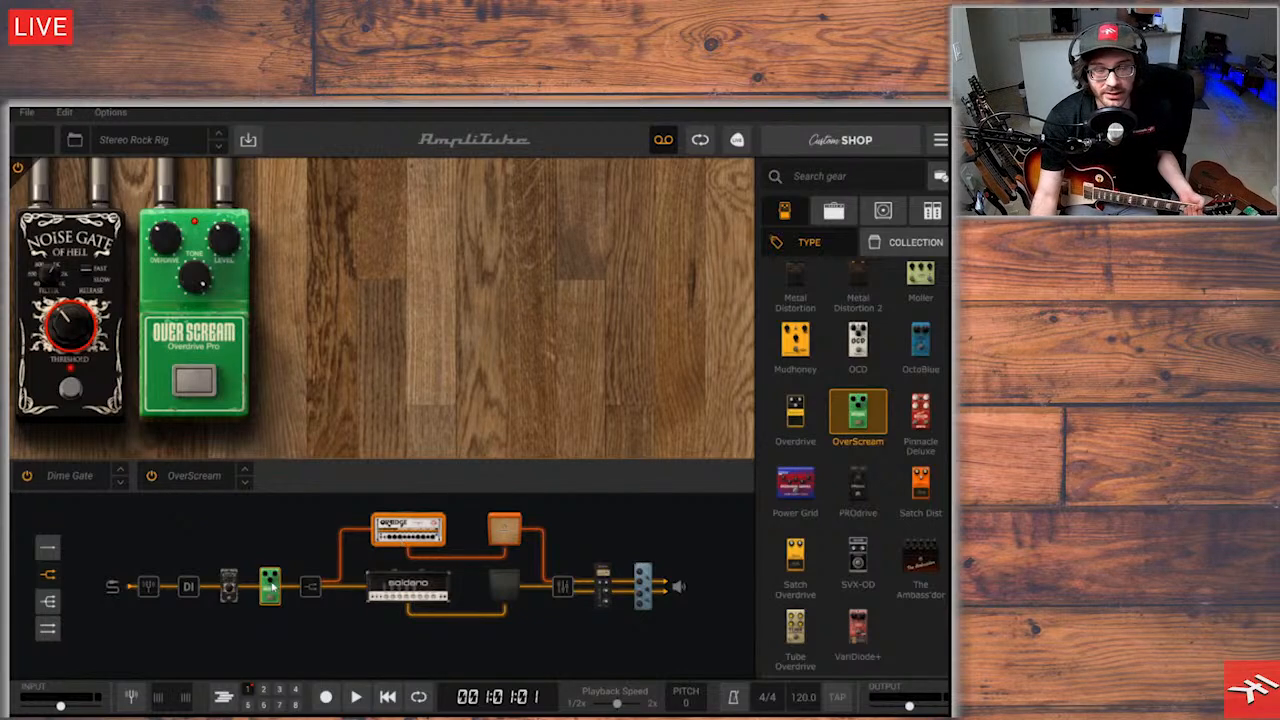
Move the OverScream pedal behind the splitter in the signal chain and return it to its place before the splitter
left_click_drag(272, 587, 306, 592)
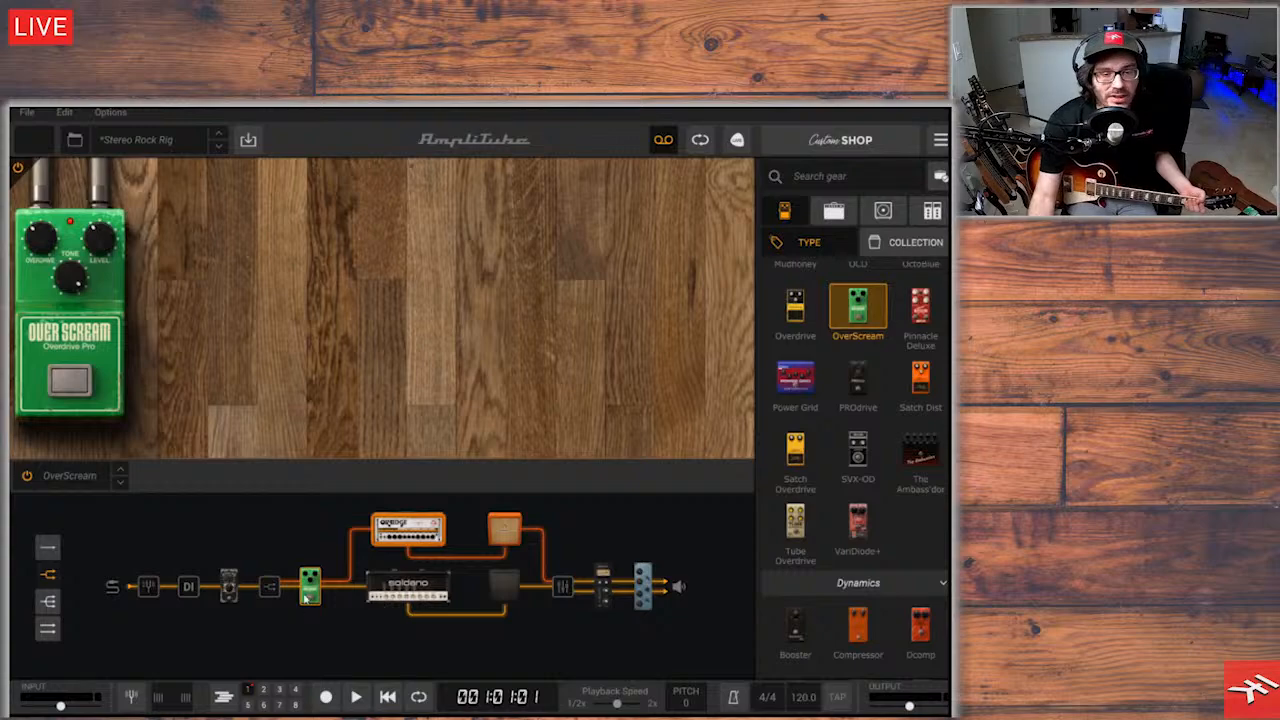
left_click_drag(308, 592, 262, 593)
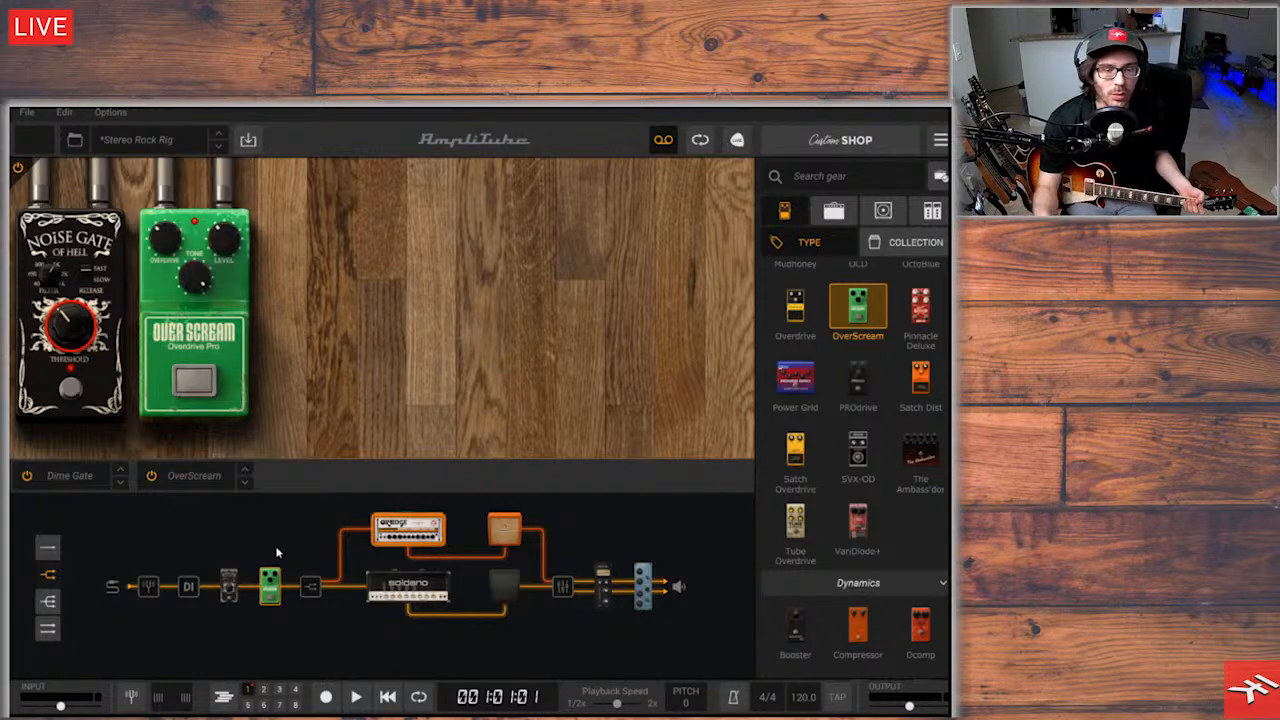
Compare the gear browser's type and collection groupings with the matching model lists in the OverScream's slot
left_click(815, 176)
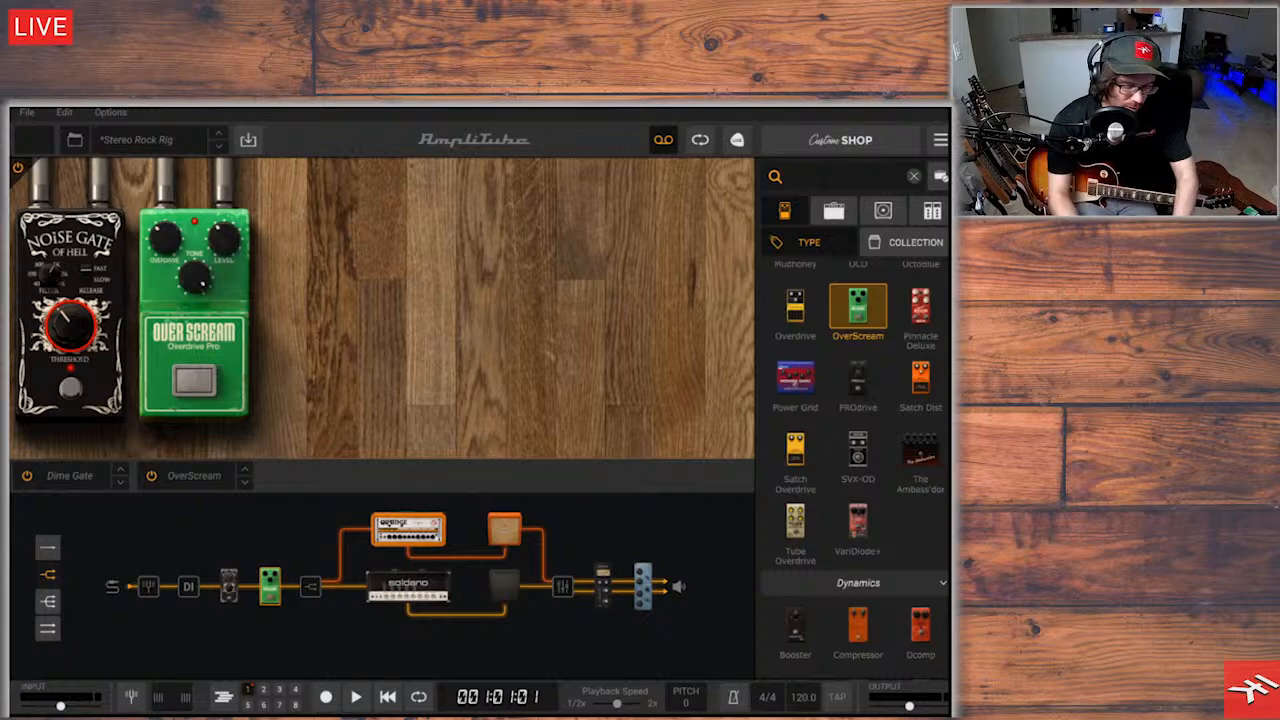
left_click(930, 241)
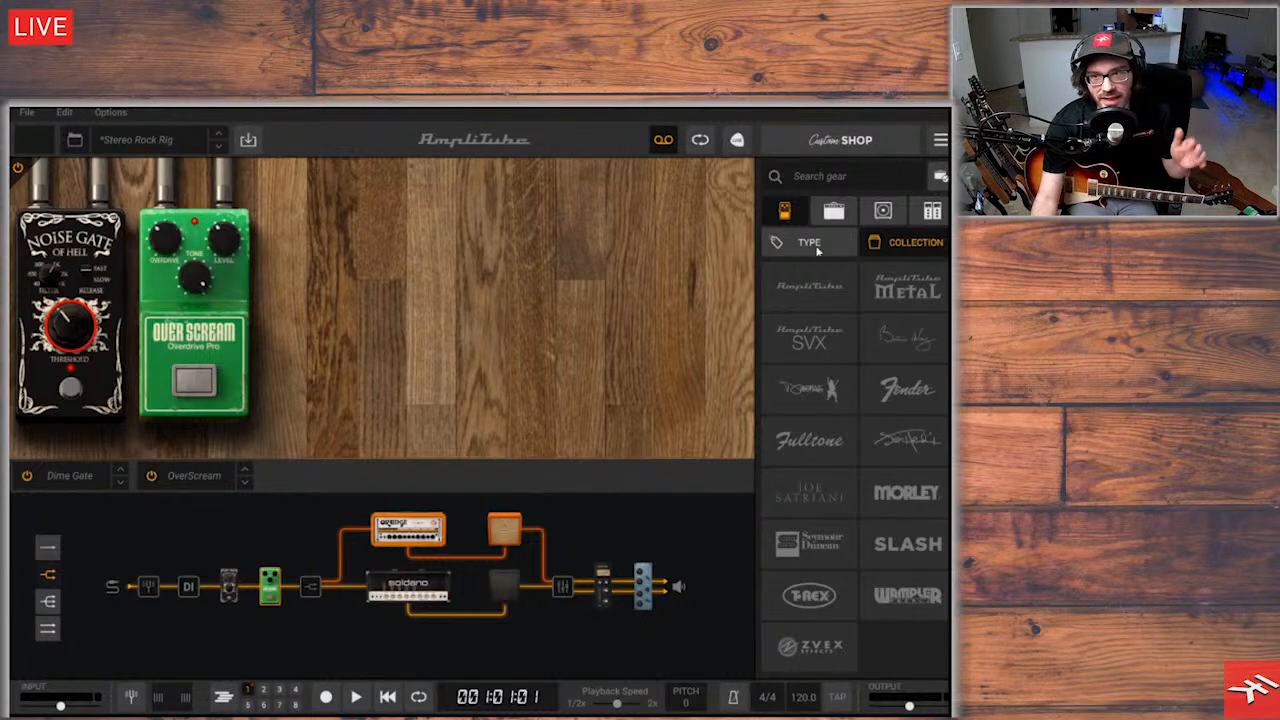
left_click(222, 486)
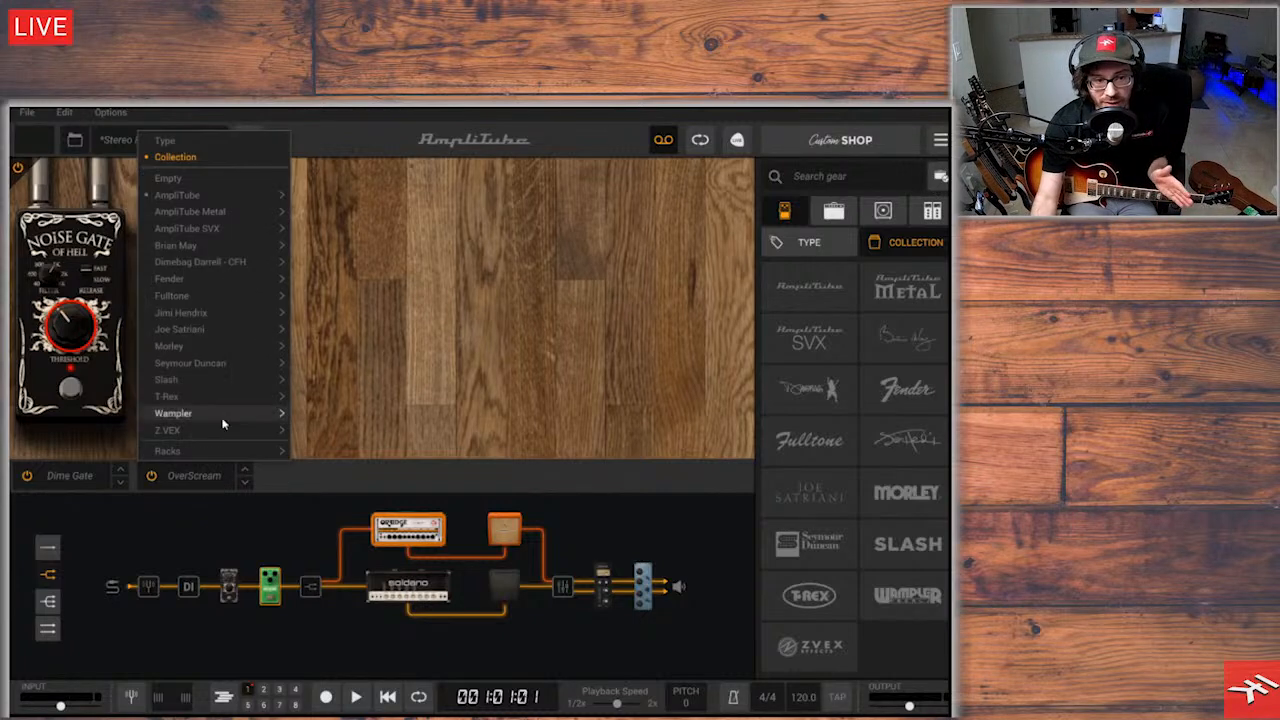
left_click(832, 248)
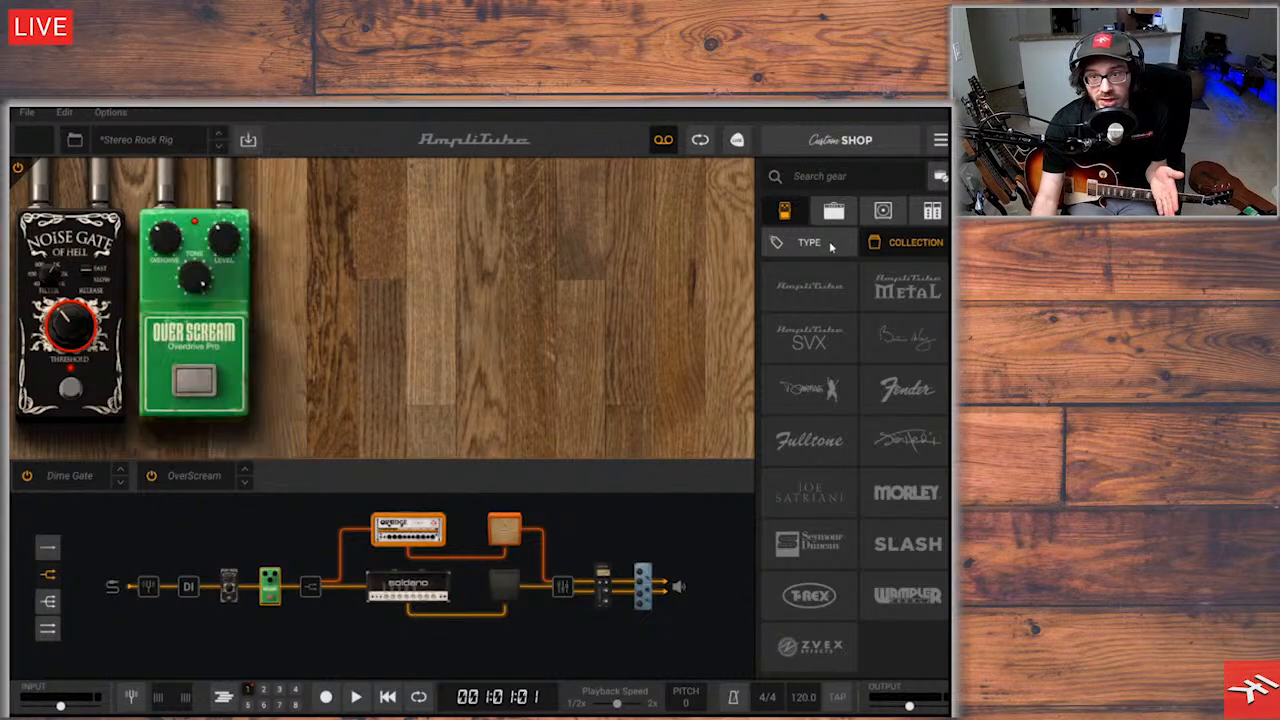
left_click(196, 477)
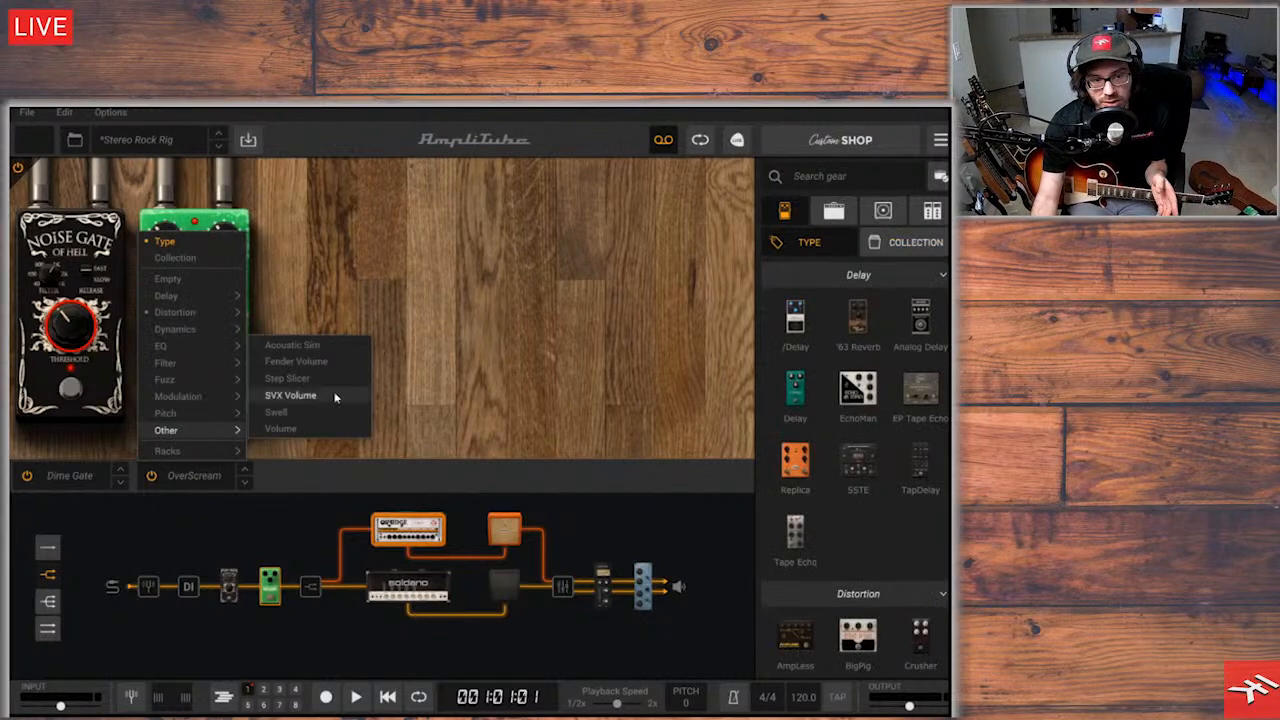
left_click(886, 250)
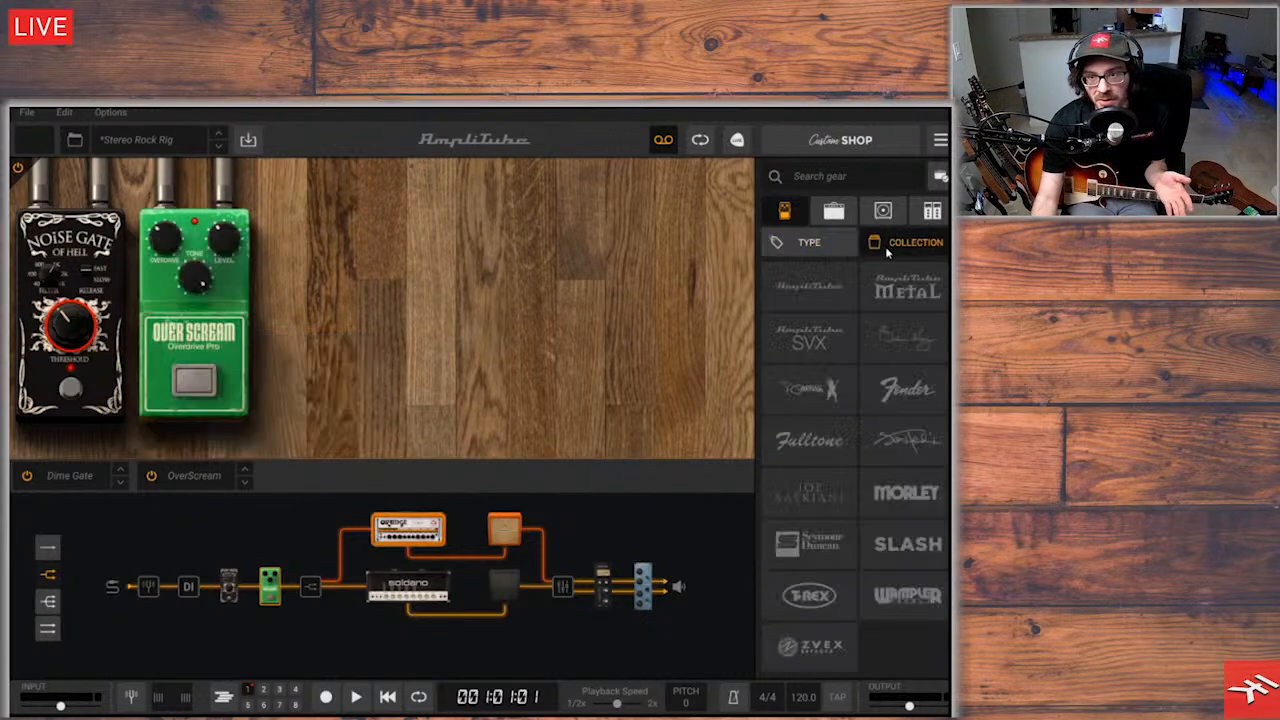
left_click(176, 142)
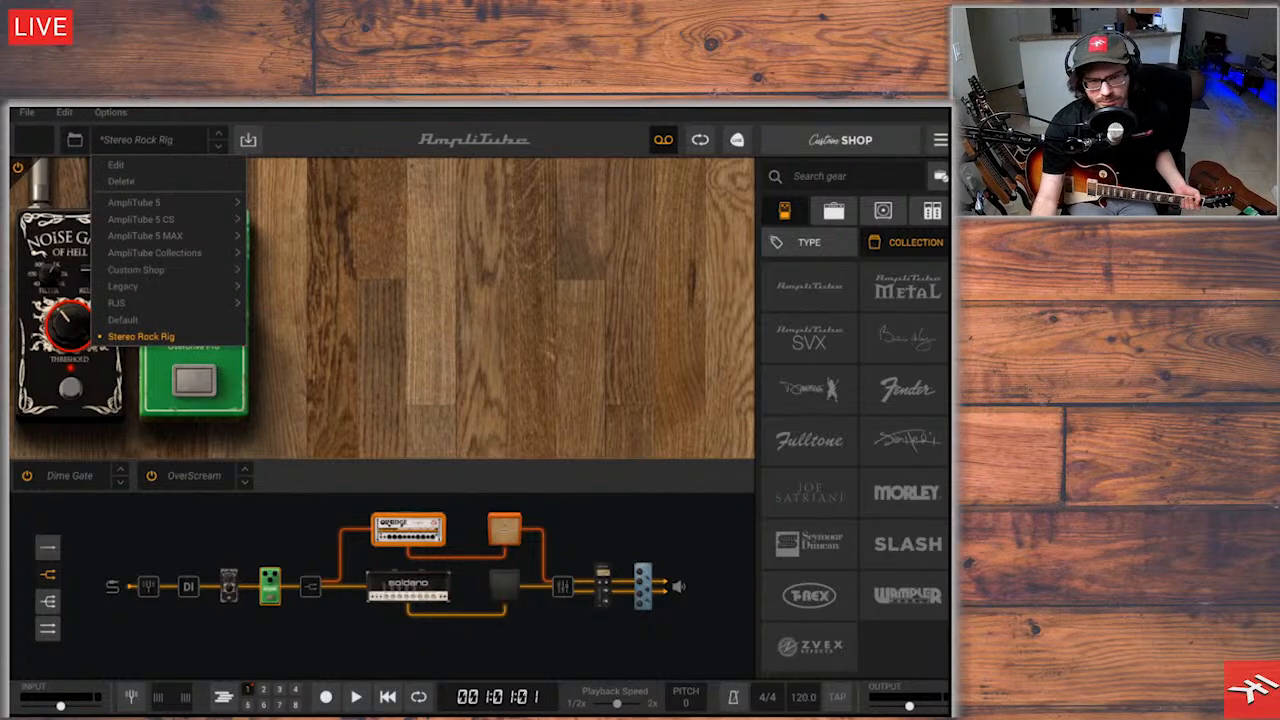
left_click(833, 113)
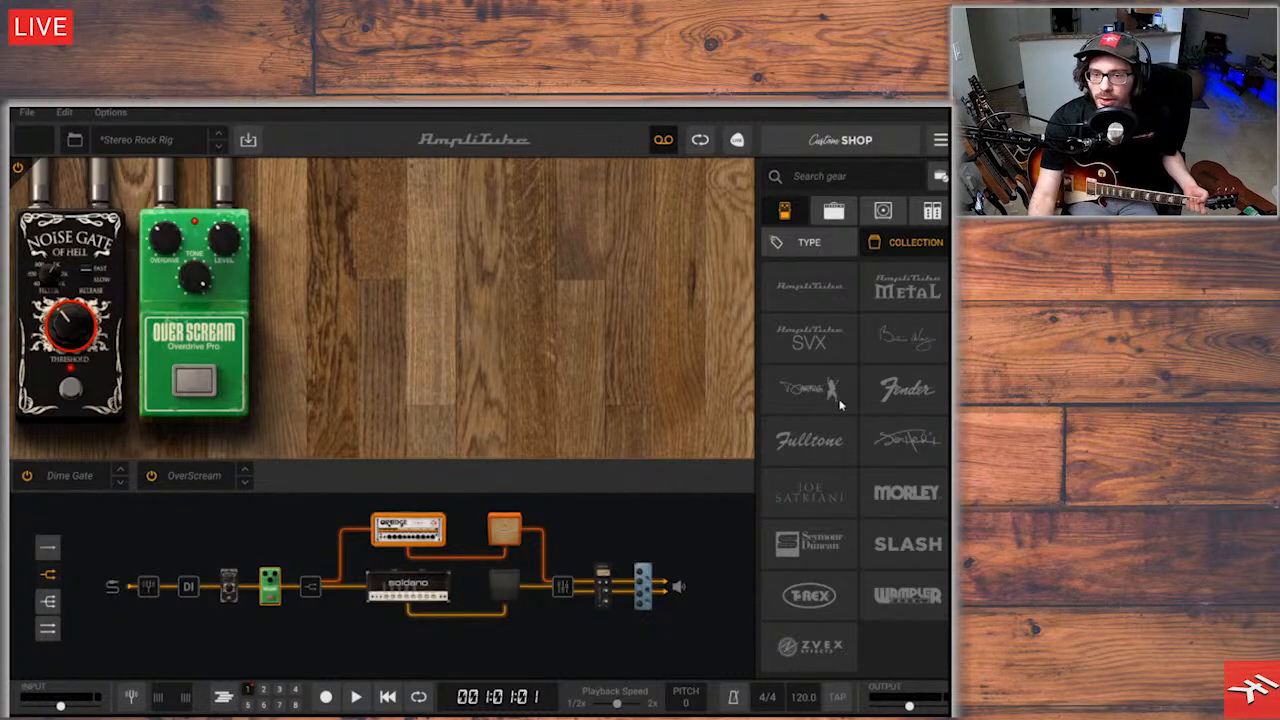
Insert the Flanger Doubler from the Dimebag Darrell - CFH collection between the Orange amp and its cabinet, and toggle its bypass
left_click(798, 396)
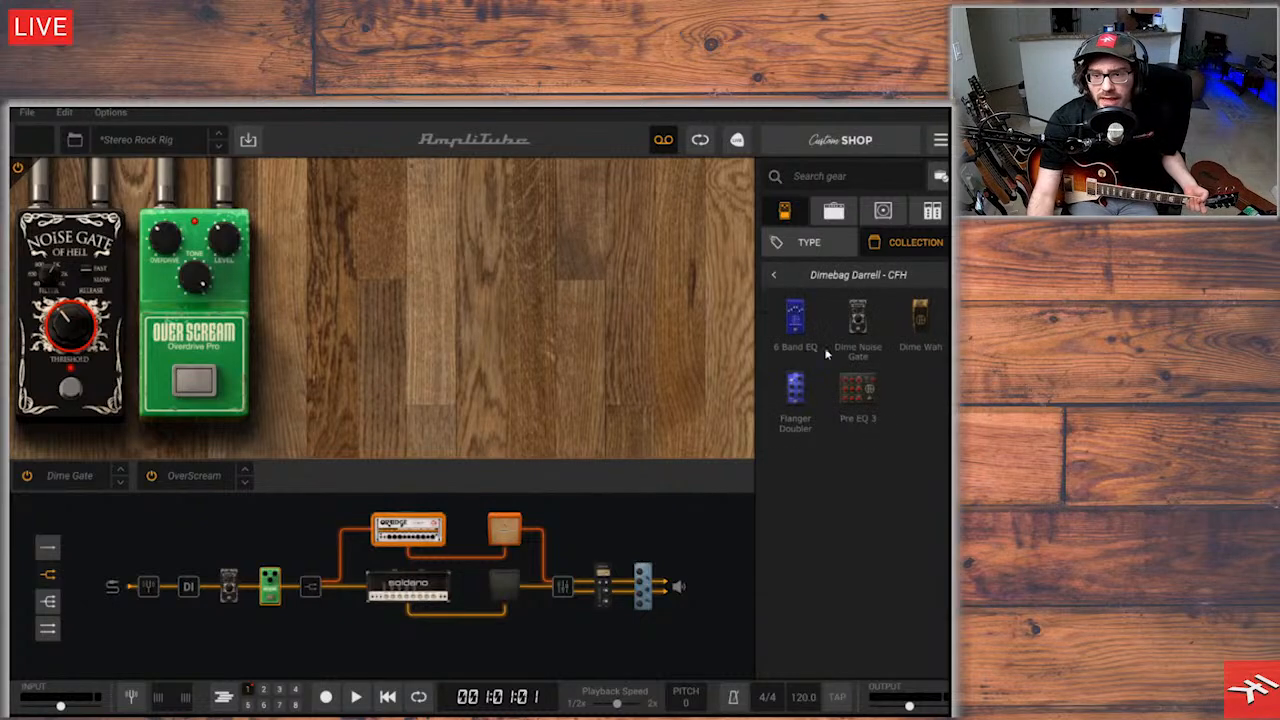
mouse_move(802, 323)
left_mouse_down()
mouse_move(712, 414)
mouse_move(737, 533)
mouse_move(798, 325)
left_mouse_up()
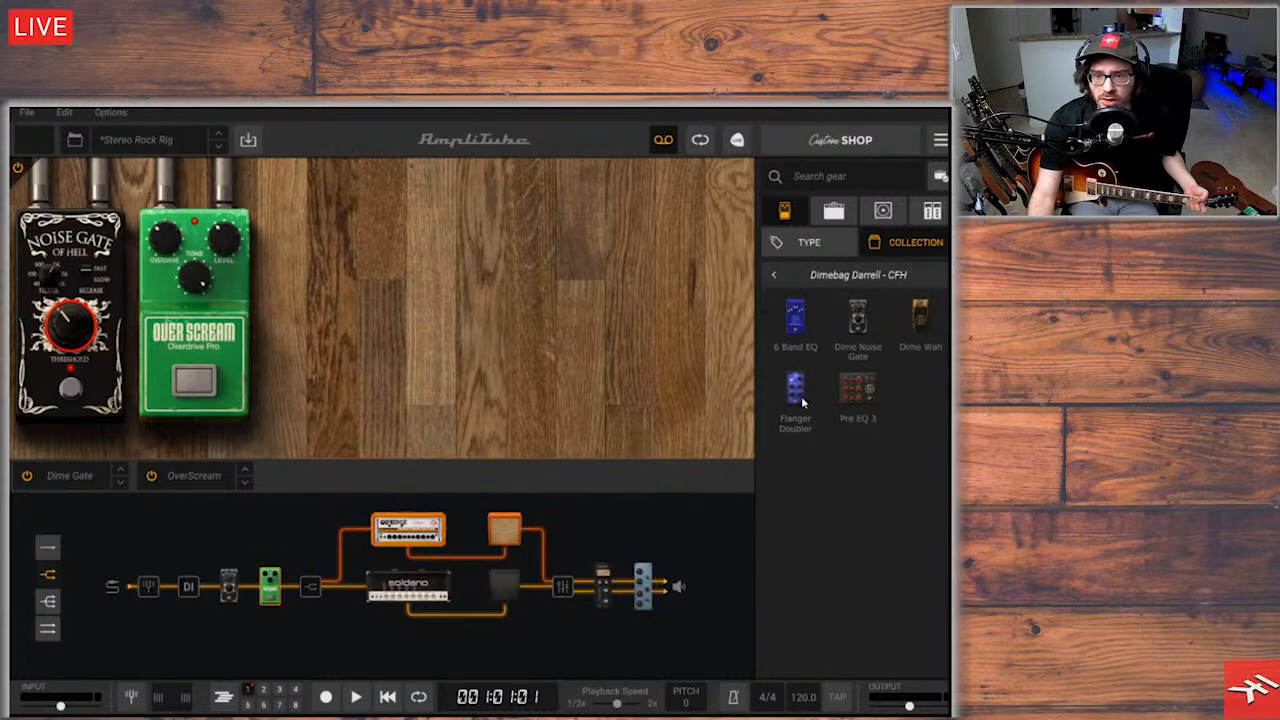
left_click_drag(802, 401, 460, 534)
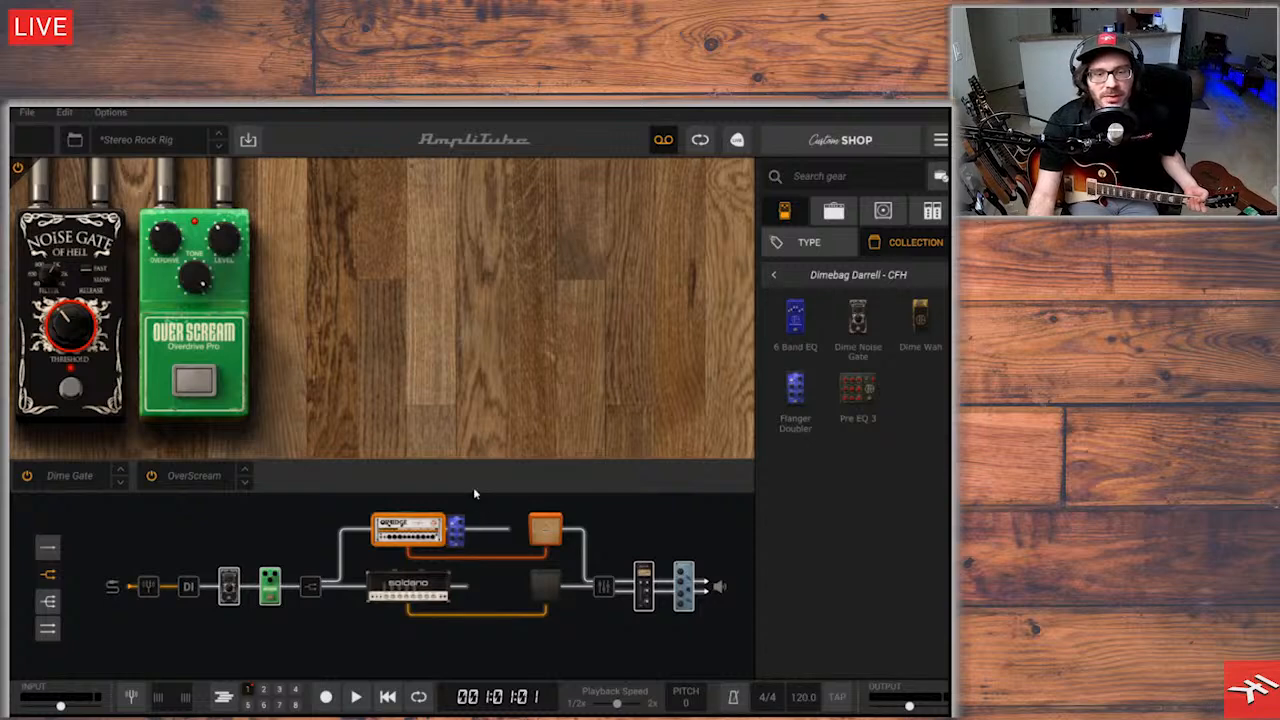
left_click(163, 335)
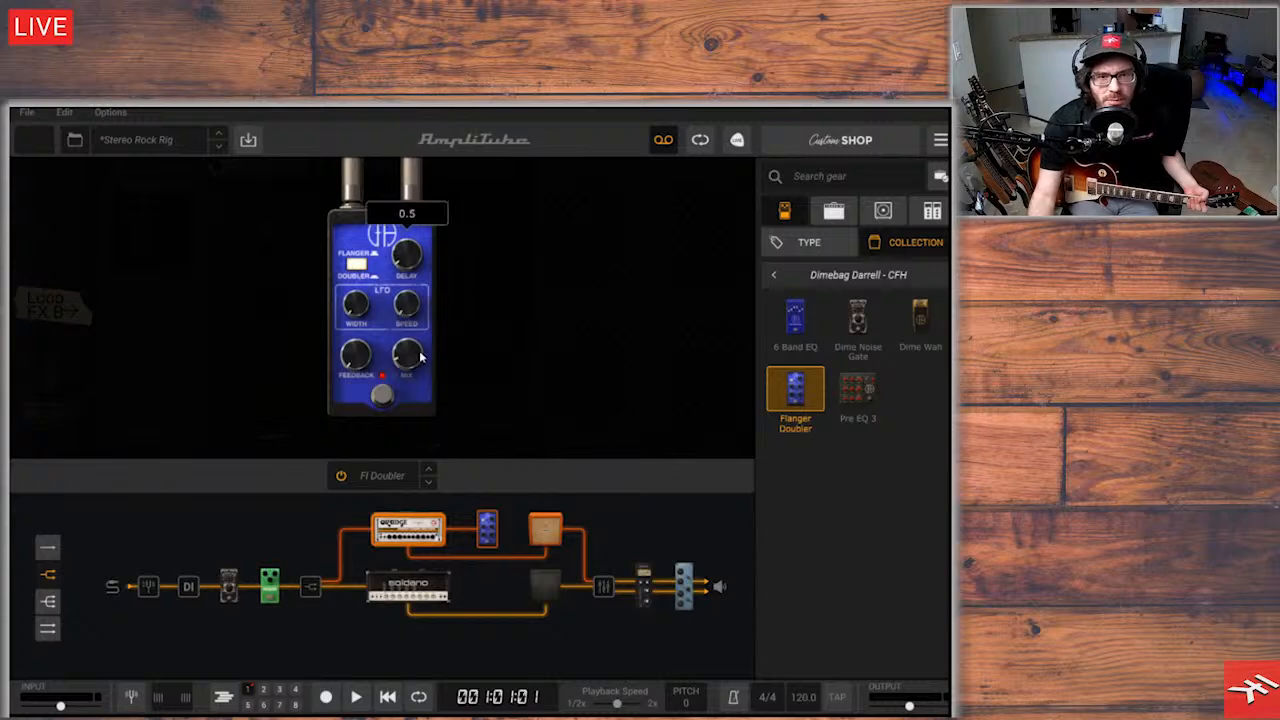
scroll(420, 358, "down", 1)
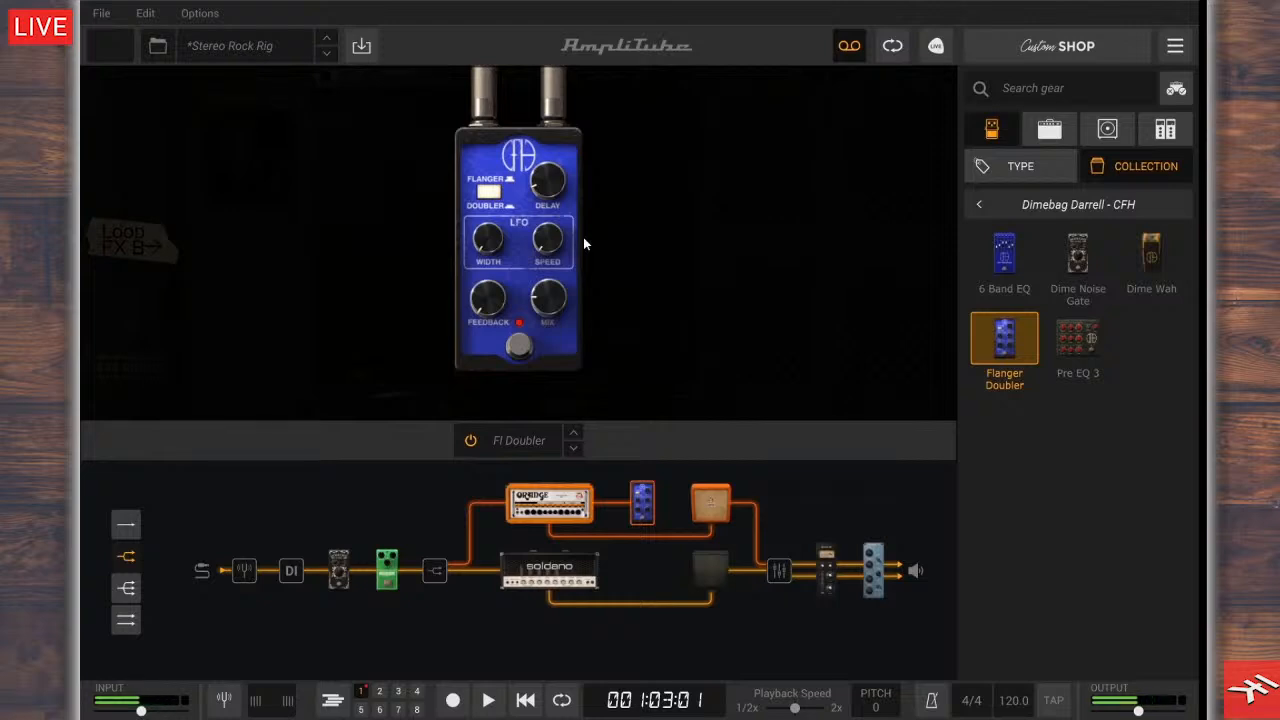
left_click(527, 346)
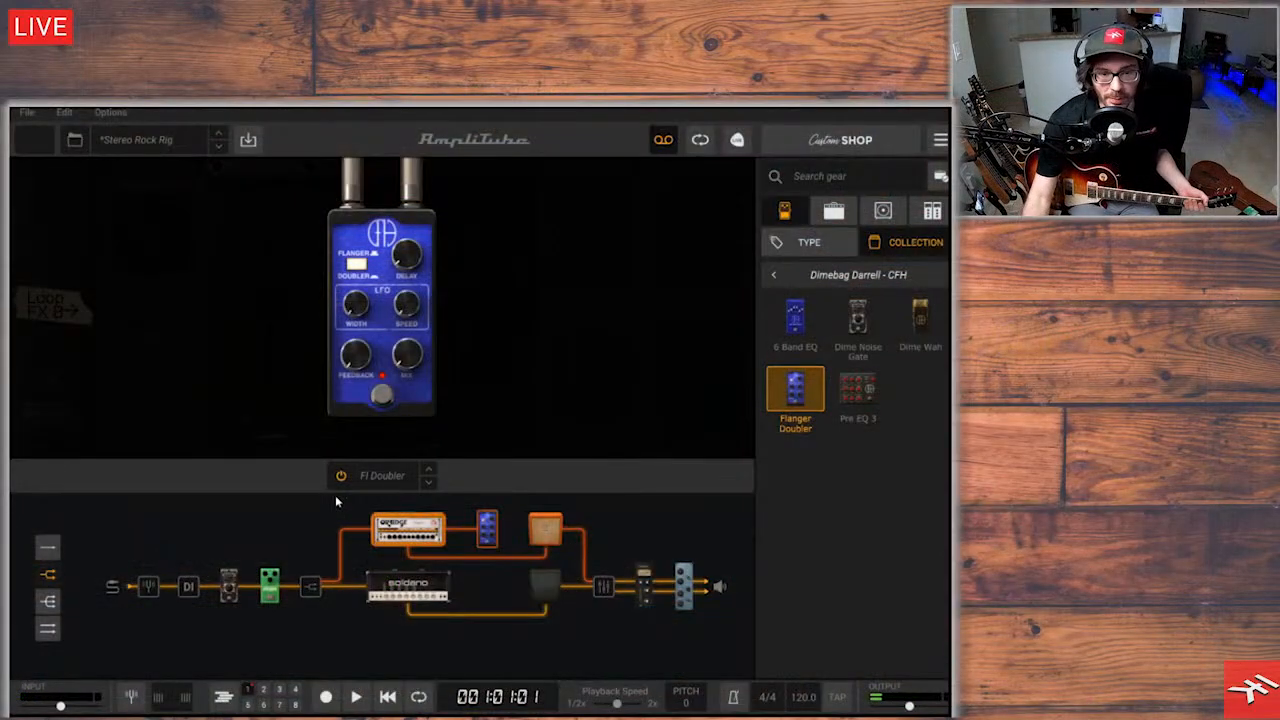
Examine the mixer's mic, room, bus, DI and master channels for Cab 1 and Cab 2
left_click(603, 592)
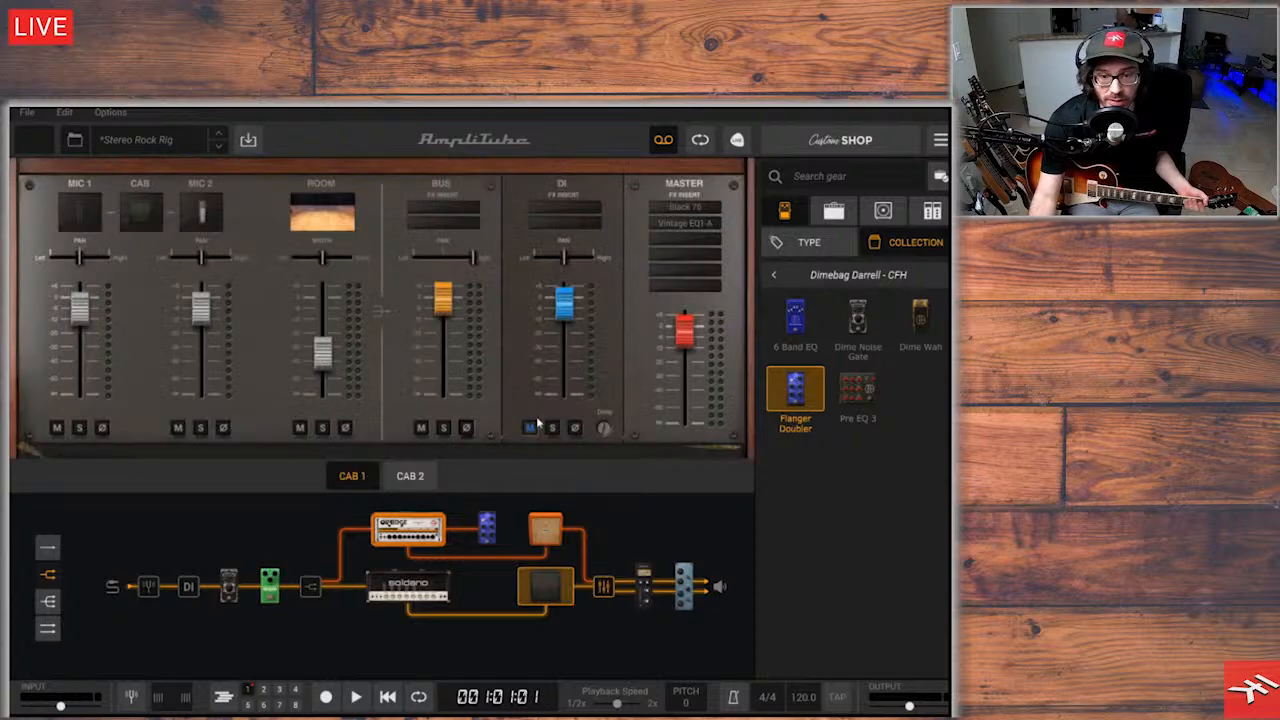
left_click(408, 472)
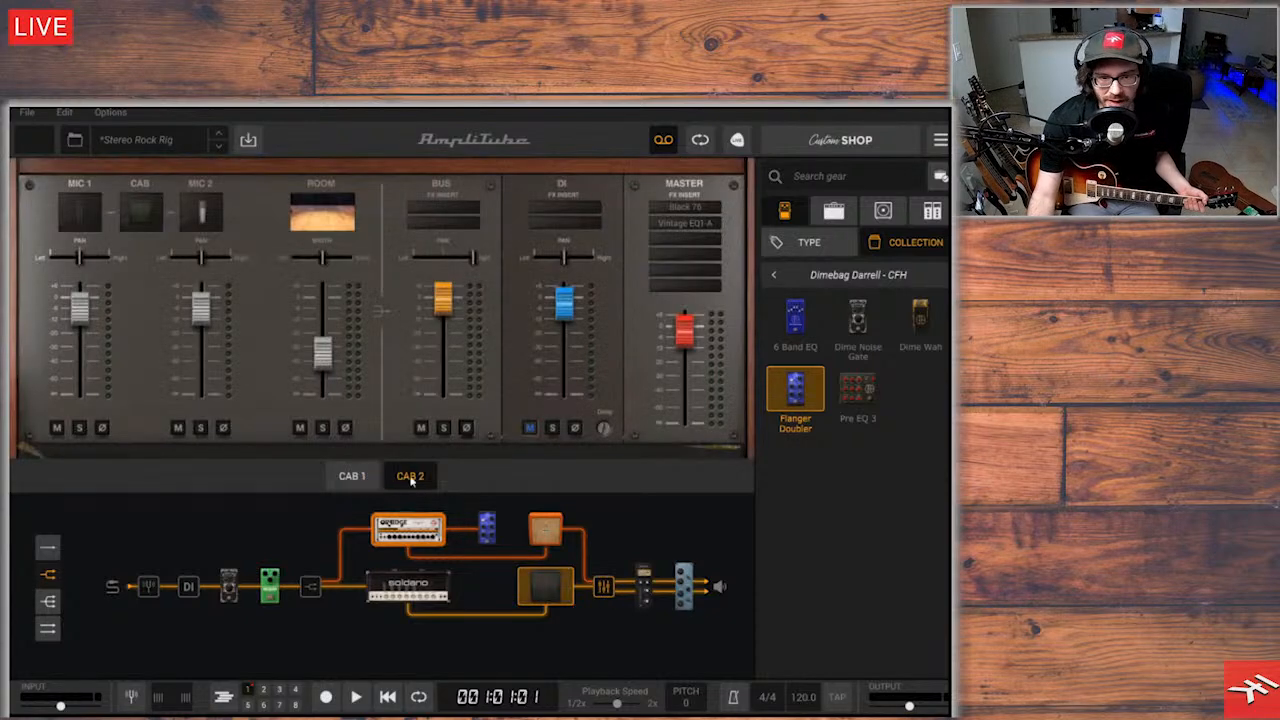
left_click(368, 472)
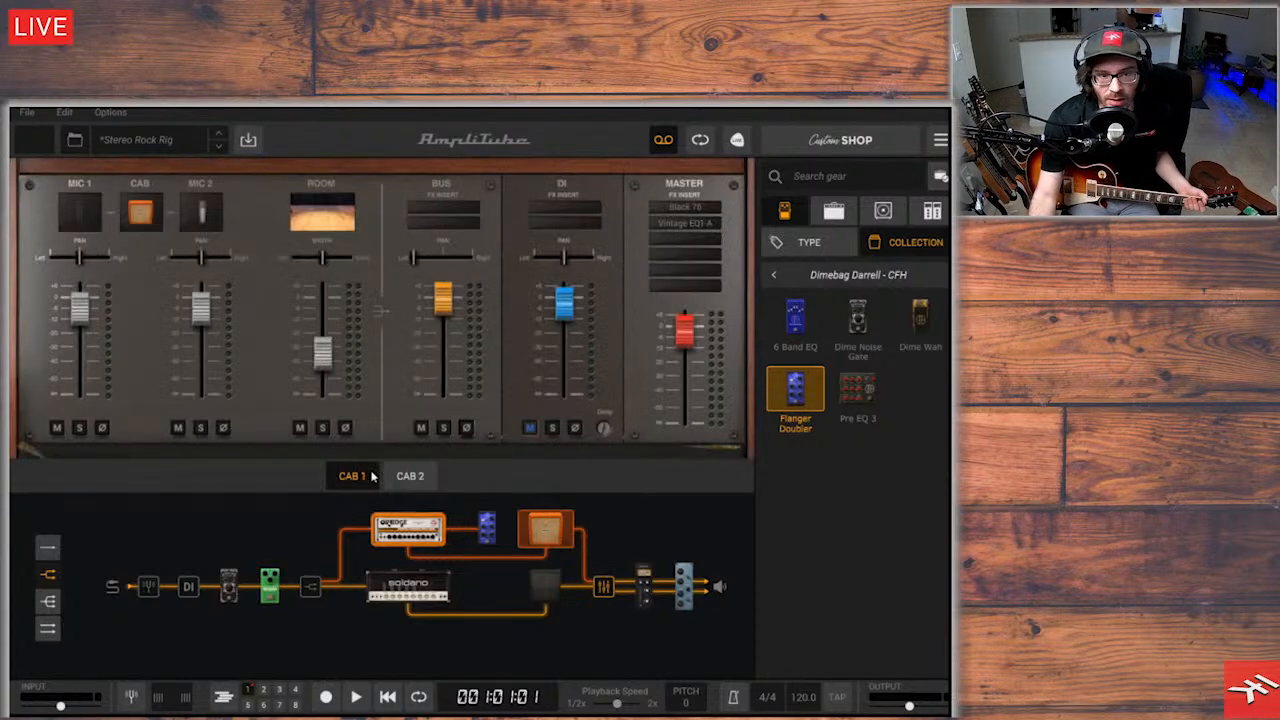
Add the VariDiode+ pedal after the OverScream on the board and bypass the OverScream
left_click(270, 588)
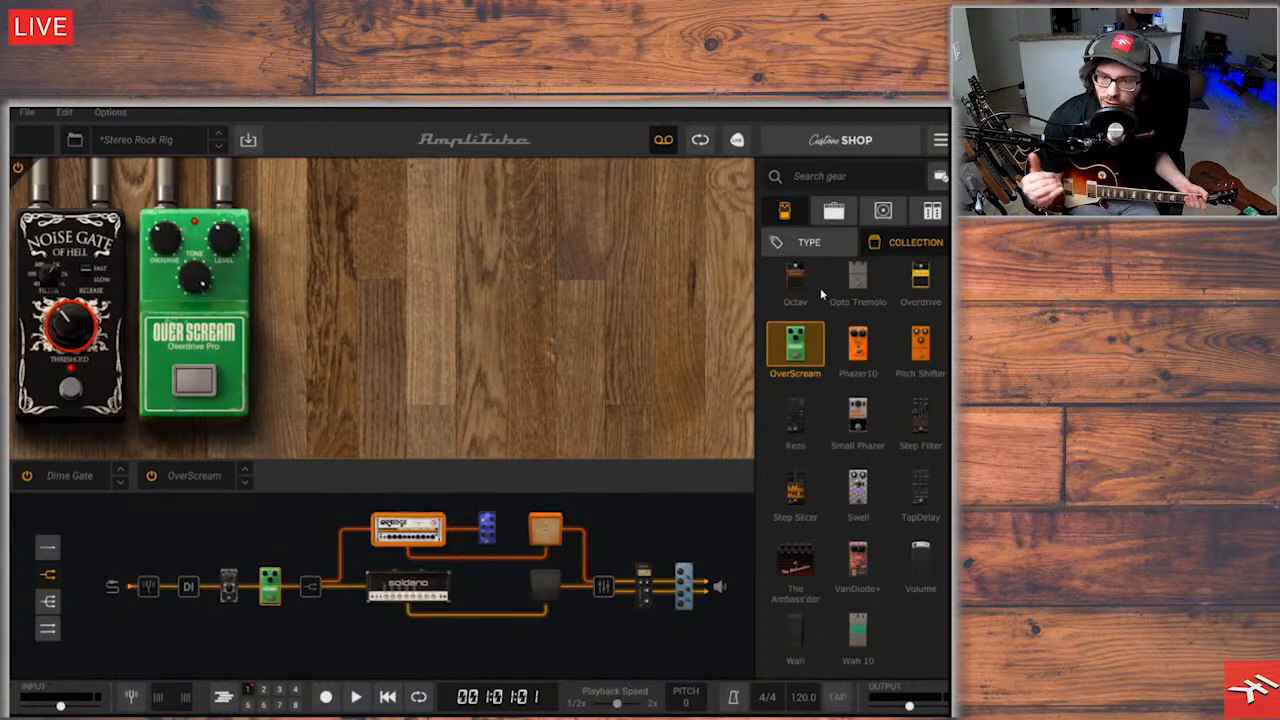
left_click_drag(870, 556, 292, 320)
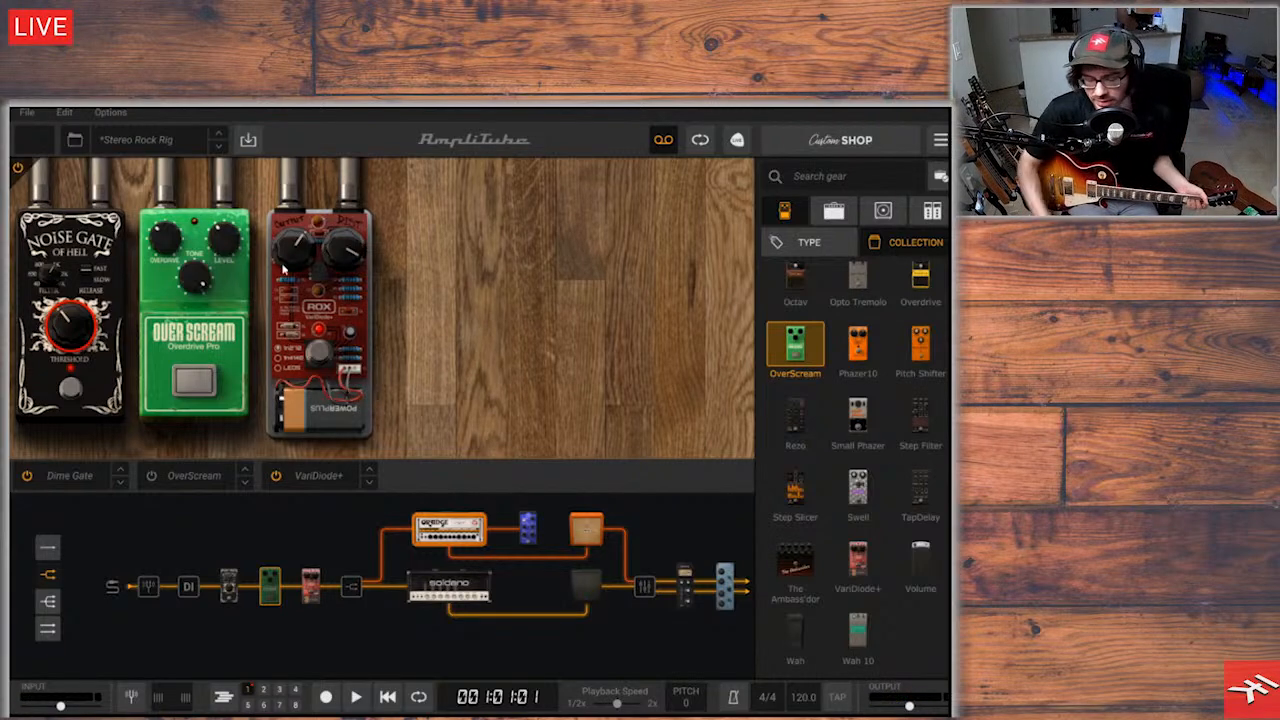
Adjust the distortion amount on the VariDiode+ and switch its diode type
left_click_drag(348, 253, 342, 330)
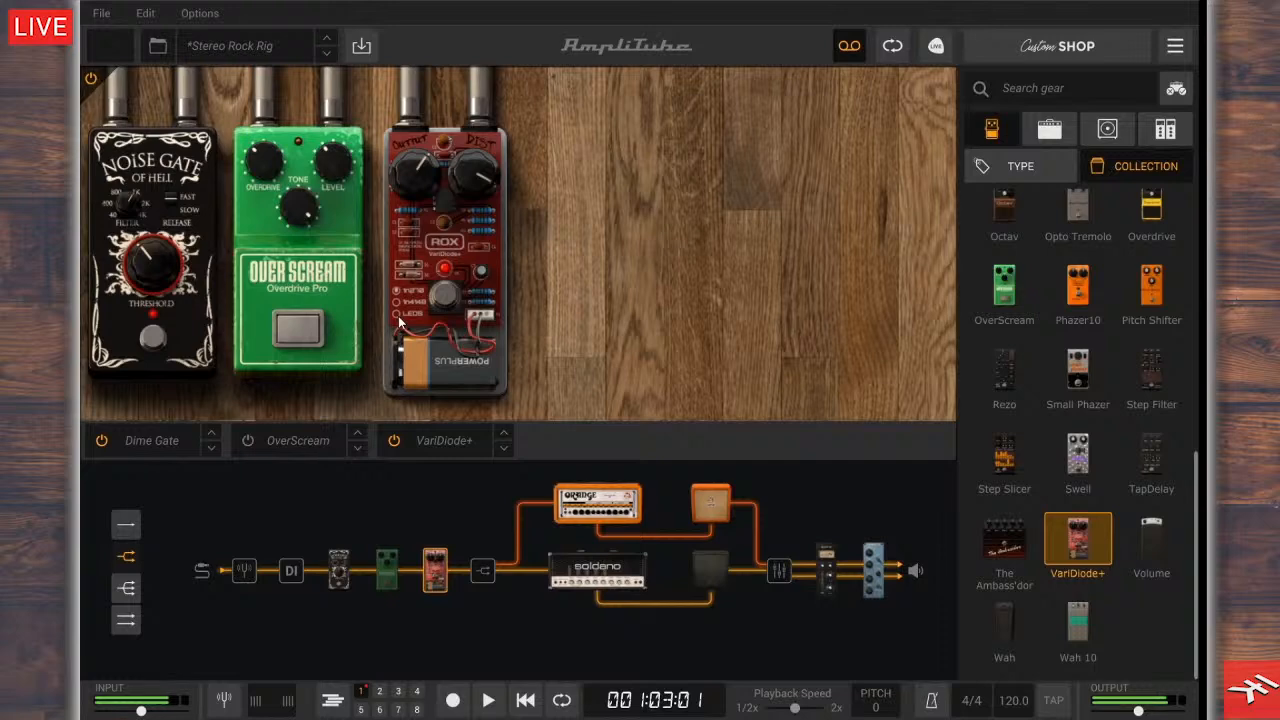
left_click(398, 316)
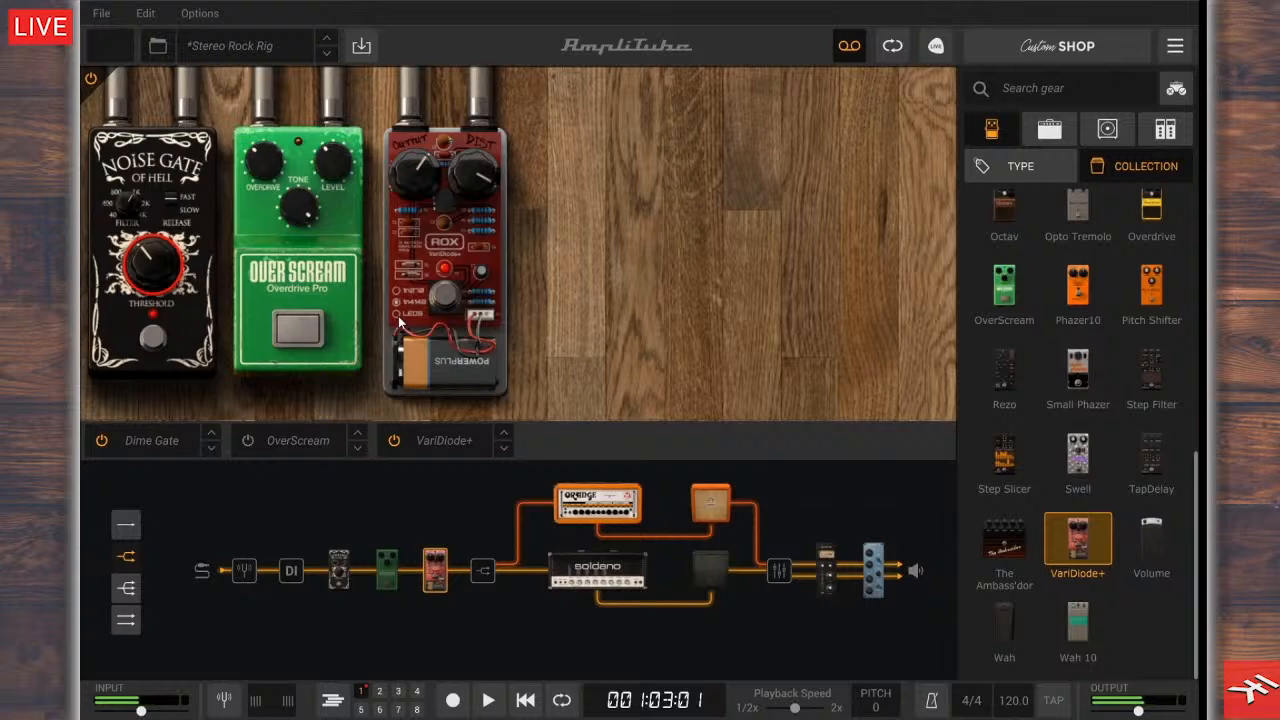
Set the VariDiode+ diode type to LEDS and turn the OverScream pedal back on
left_click(398, 316)
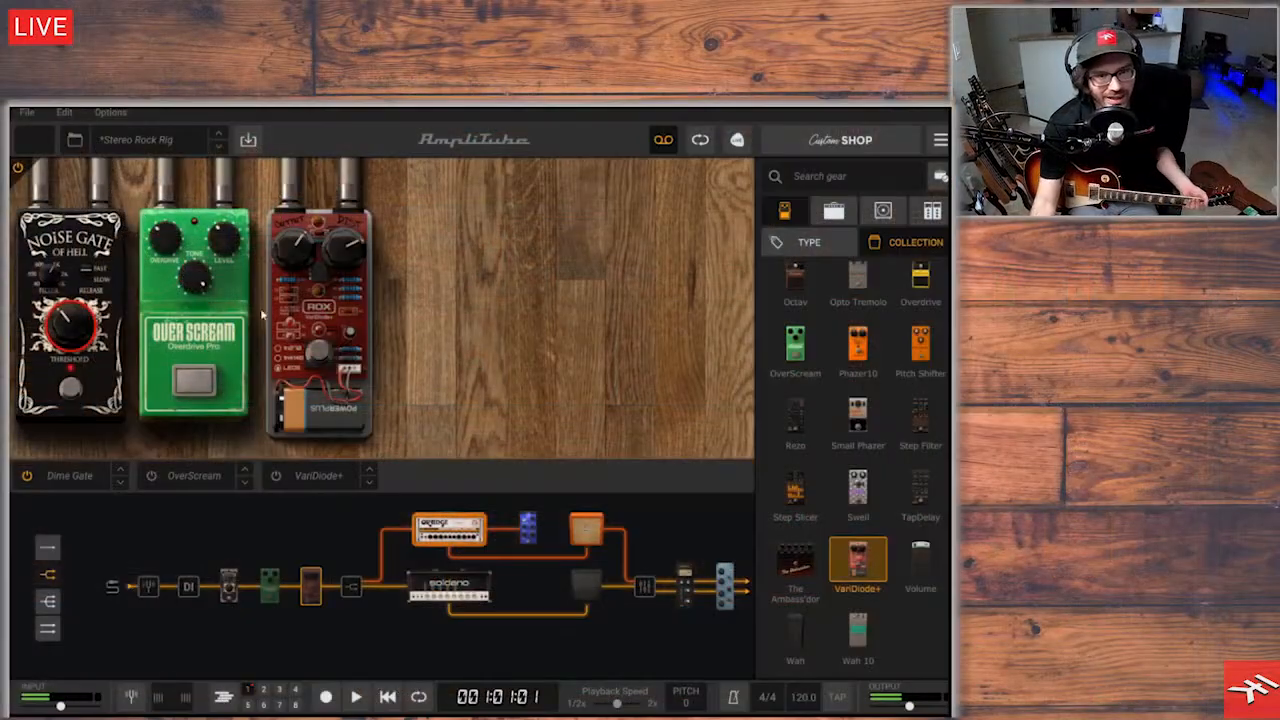
left_click(245, 315)
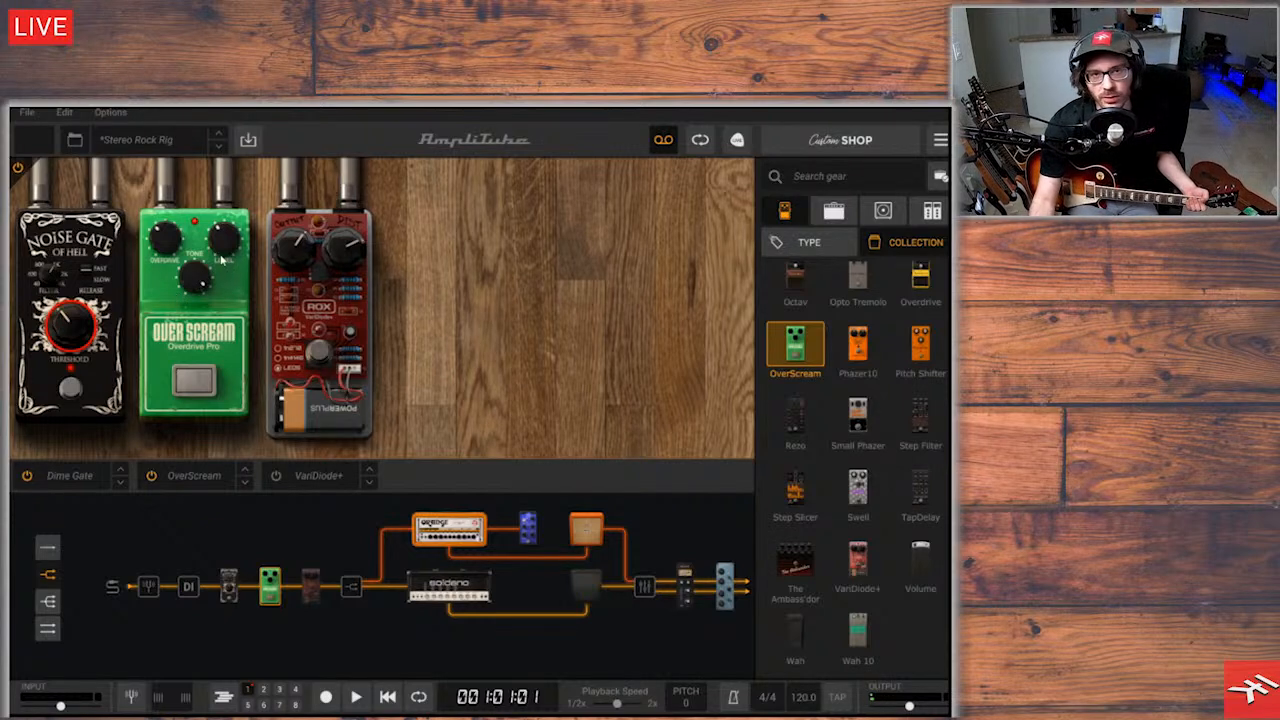
right_click(281, 386)
left_click(494, 278)
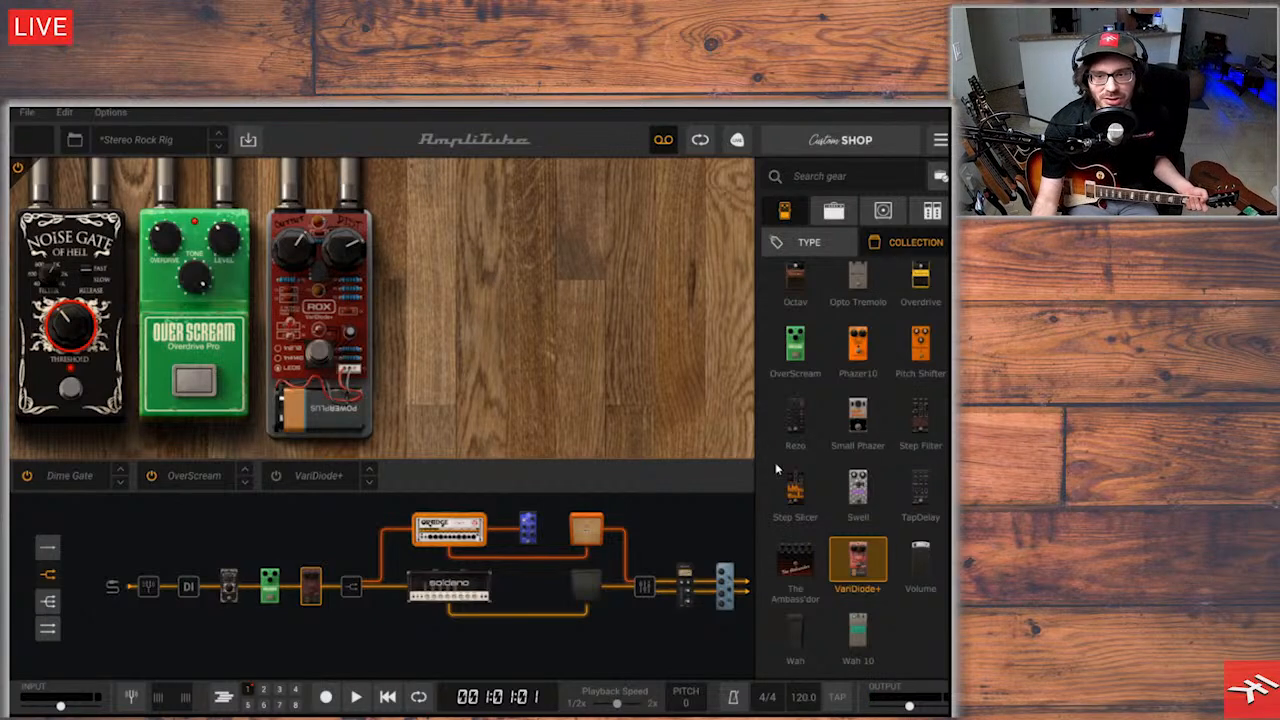
Replace the VariDiode+ with the AmpLess pedal from the AmpliTube collection
left_click_drag(950, 519, 950, 516)
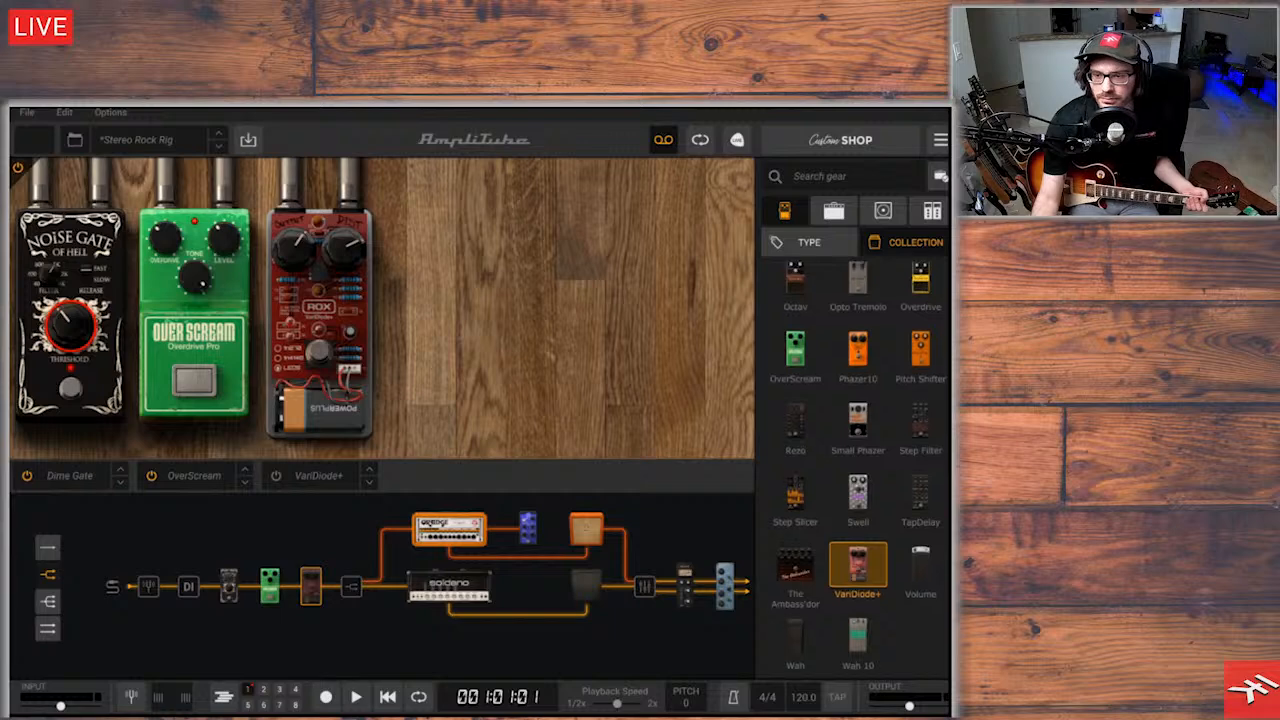
scroll(894, 320, "up", 10)
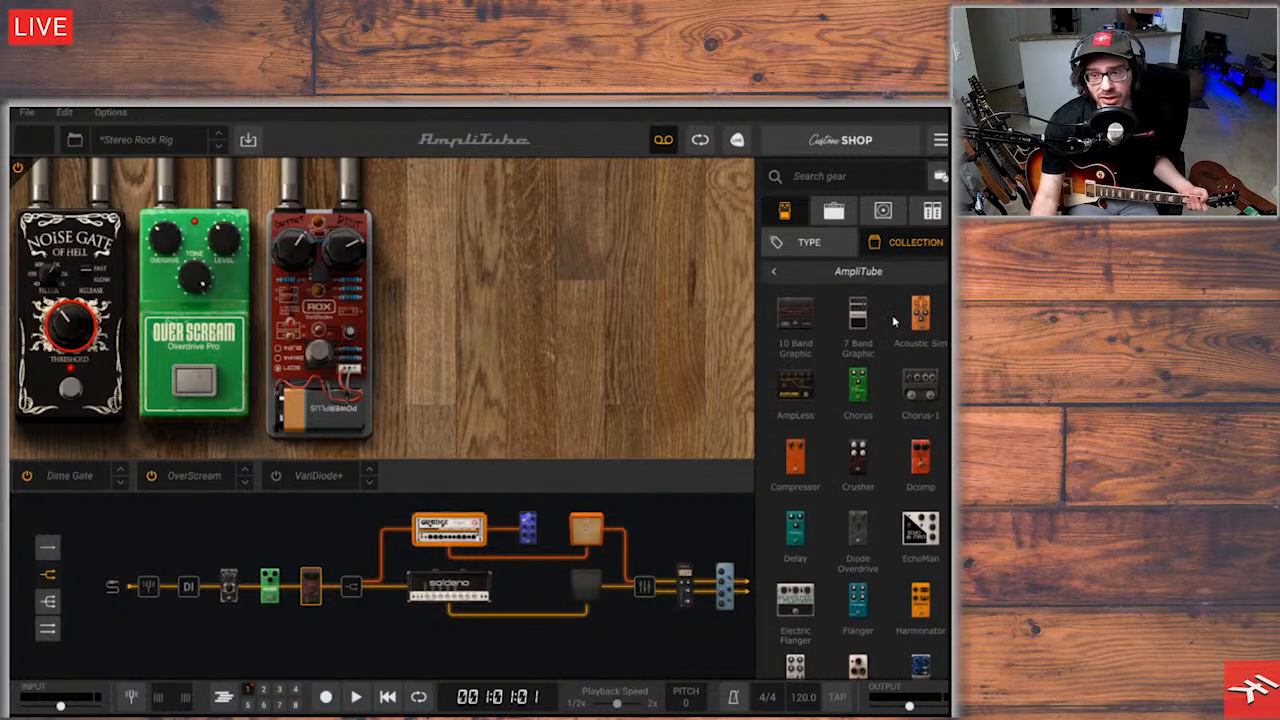
left_click_drag(800, 392, 328, 362)
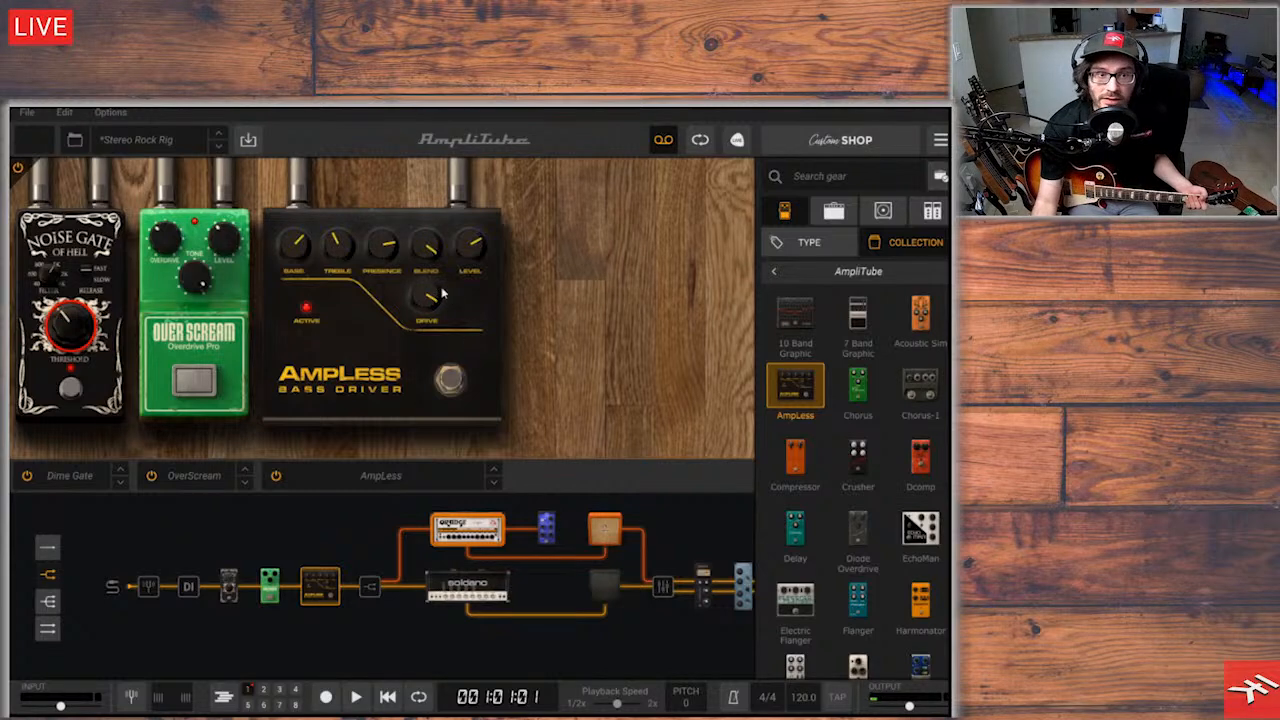
Shift the AmpLess slightly away from the OverScream on the board and empty its slot
left_click(378, 475)
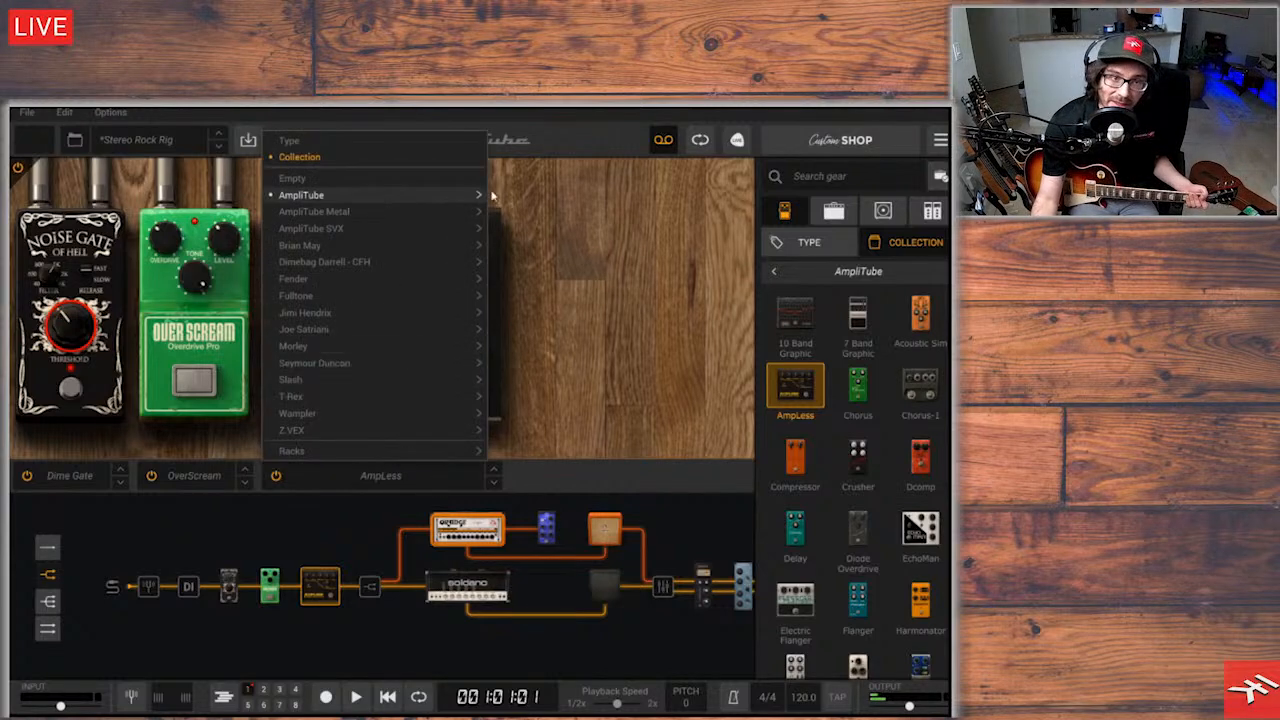
left_click(538, 195)
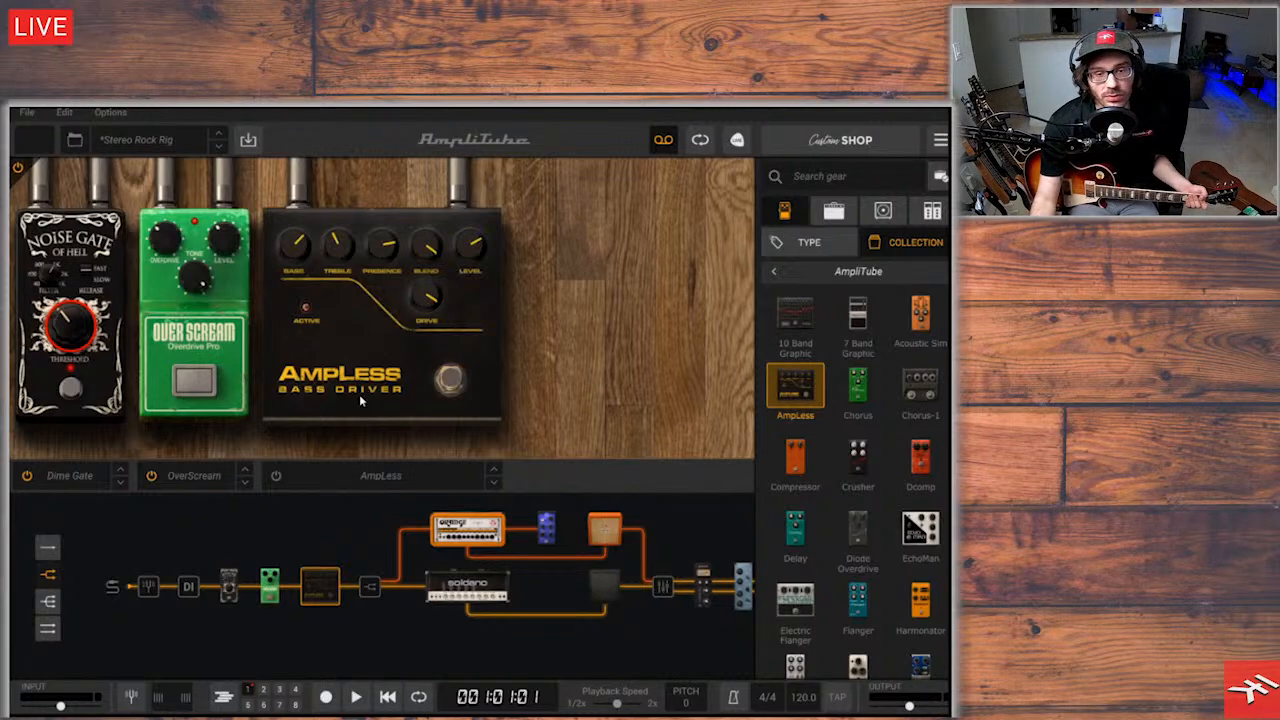
left_click_drag(359, 394, 415, 405)
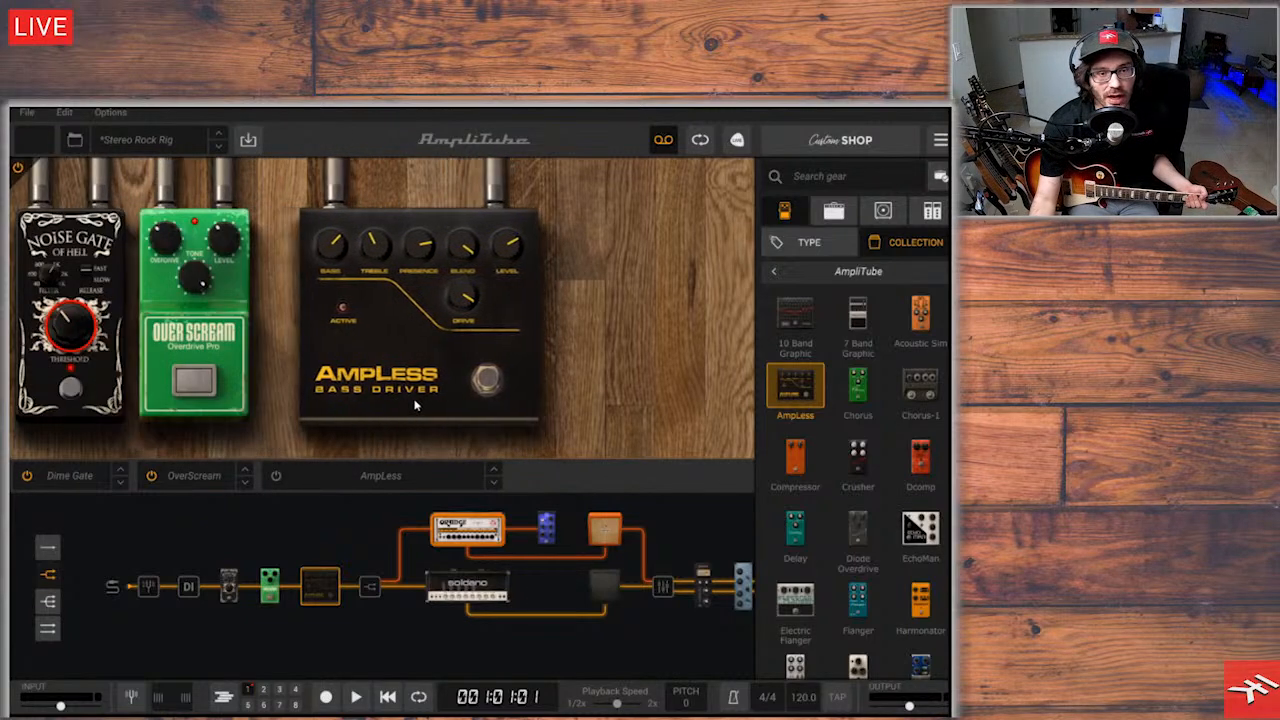
left_click(374, 474)
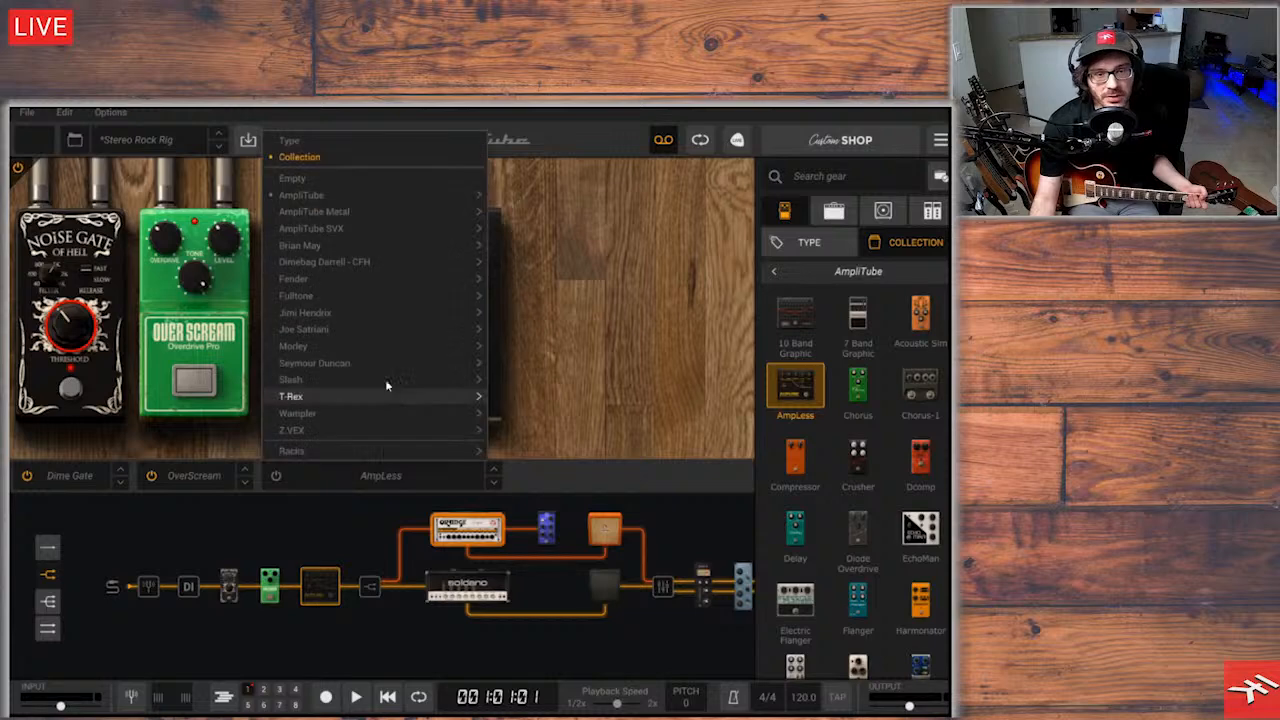
left_click(370, 180)
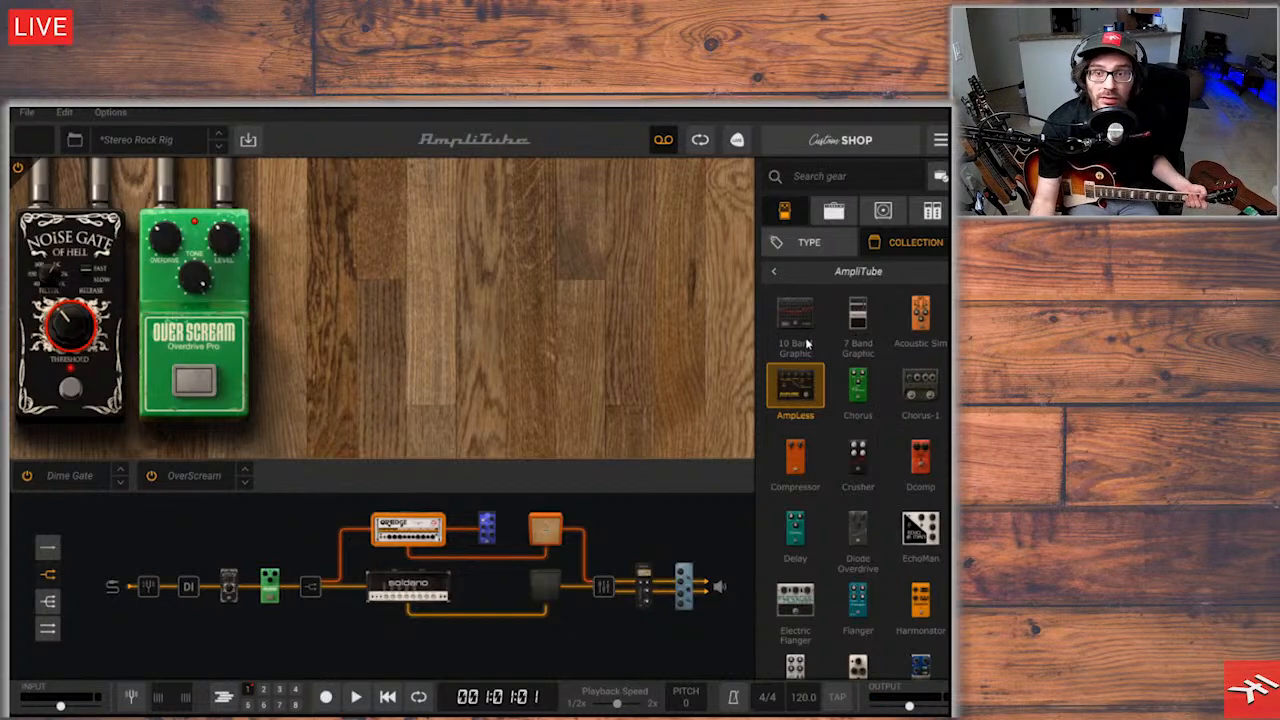
Try out the 10 Band Graphic pedal after the OverScream with its highest band at 2.79 dB, and remove it
left_click_drag(812, 341, 552, 332)
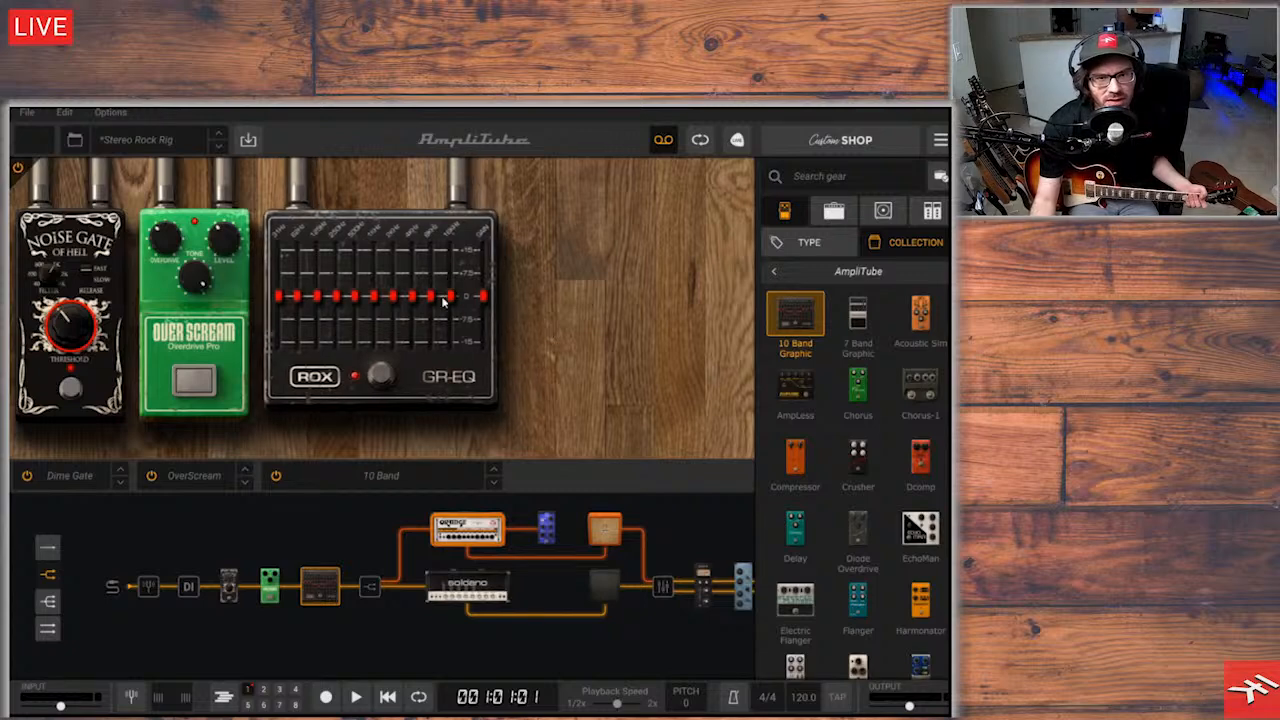
mouse_move(451, 297)
left_mouse_down()
mouse_move(456, 262)
mouse_move(455, 280)
left_mouse_up()
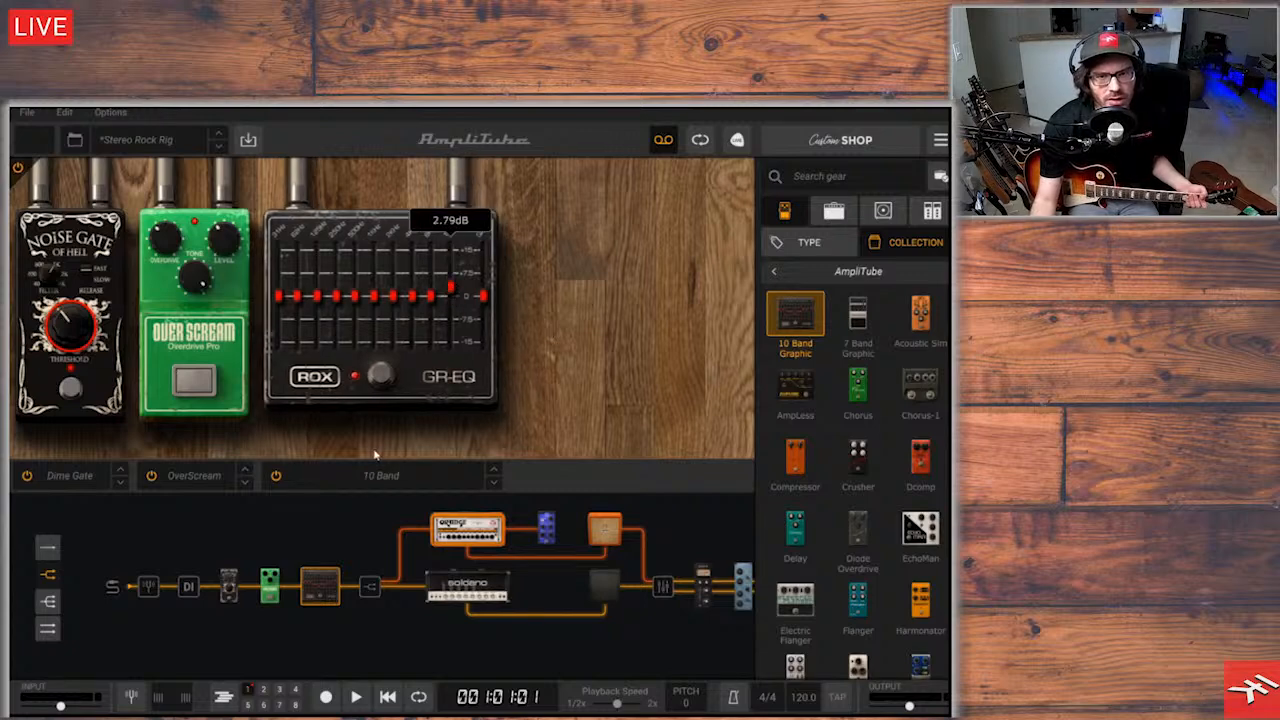
left_click(378, 474)
left_click(343, 179)
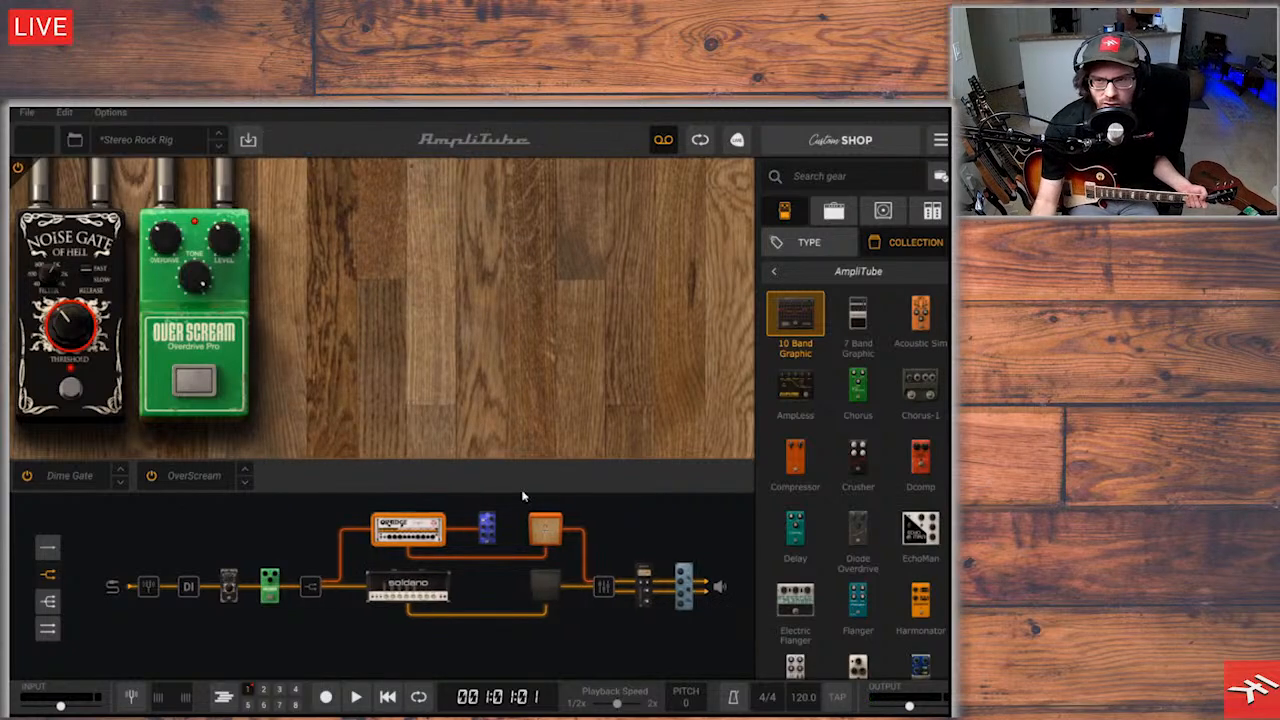
Replace the Soldano amp with the German 34 from the AmpliTube amp collection
left_click(836, 208)
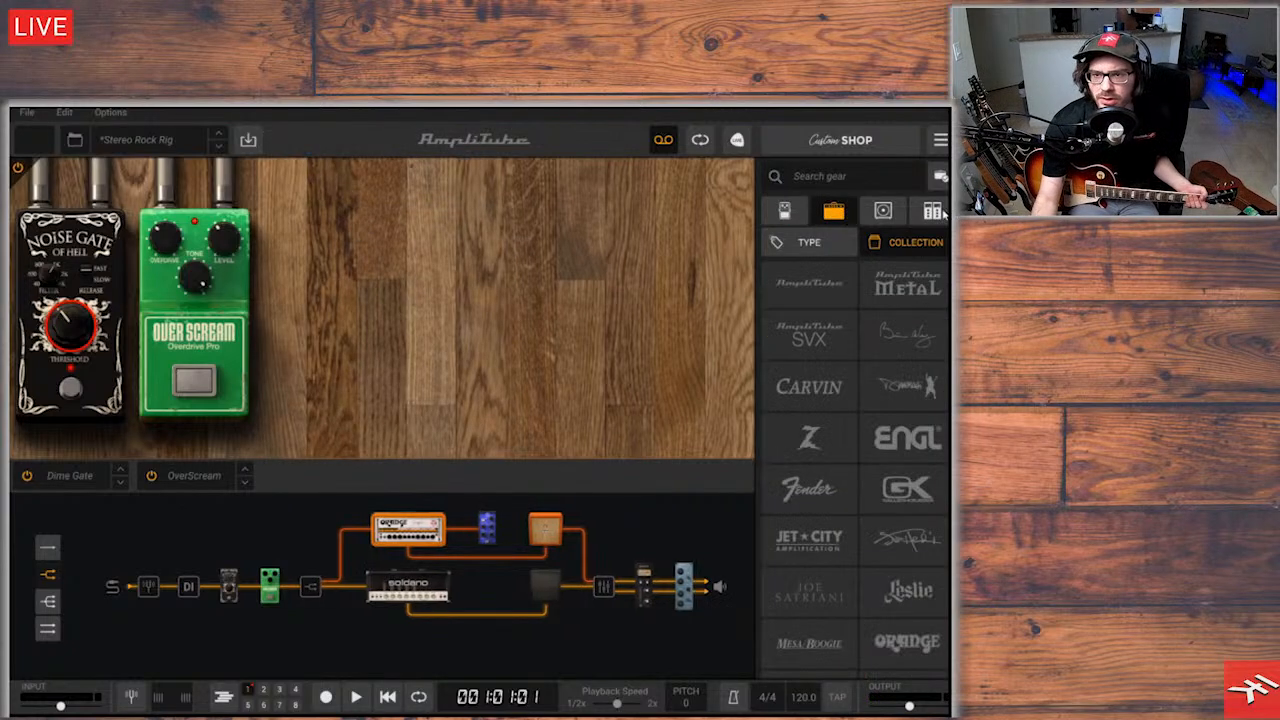
left_click(816, 290)
scroll(886, 453, "down", 15)
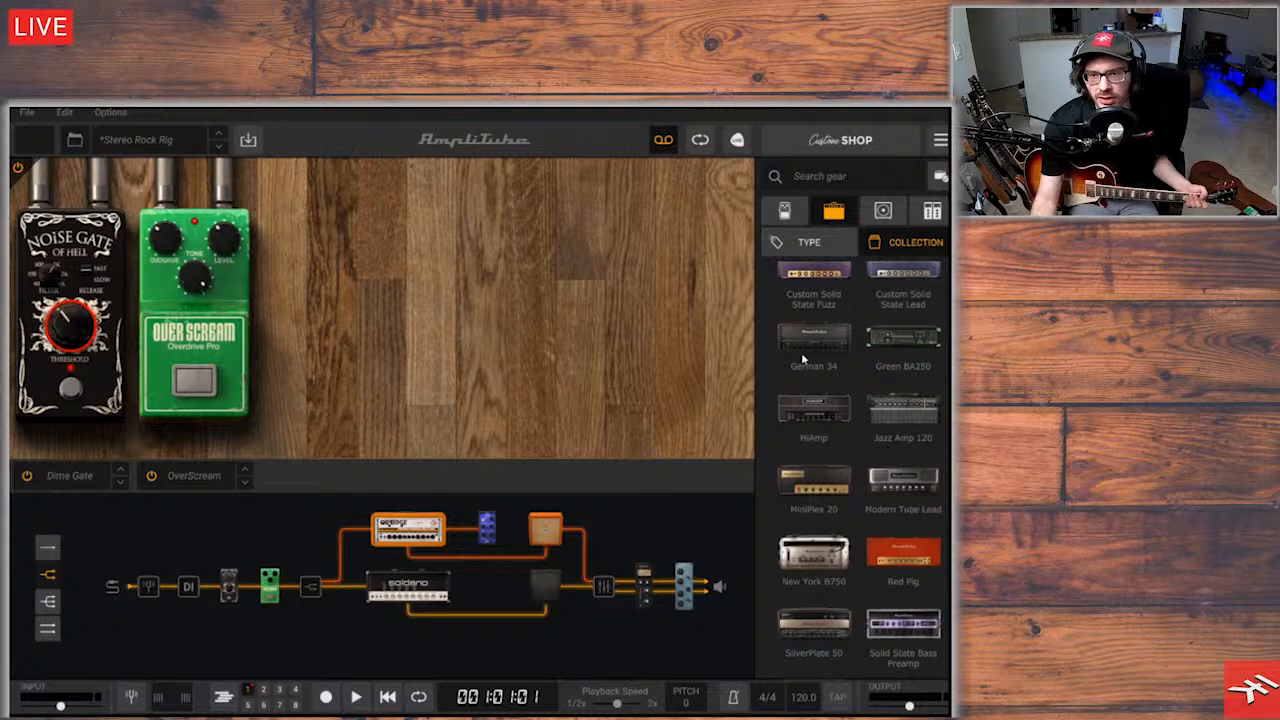
left_click(408, 590)
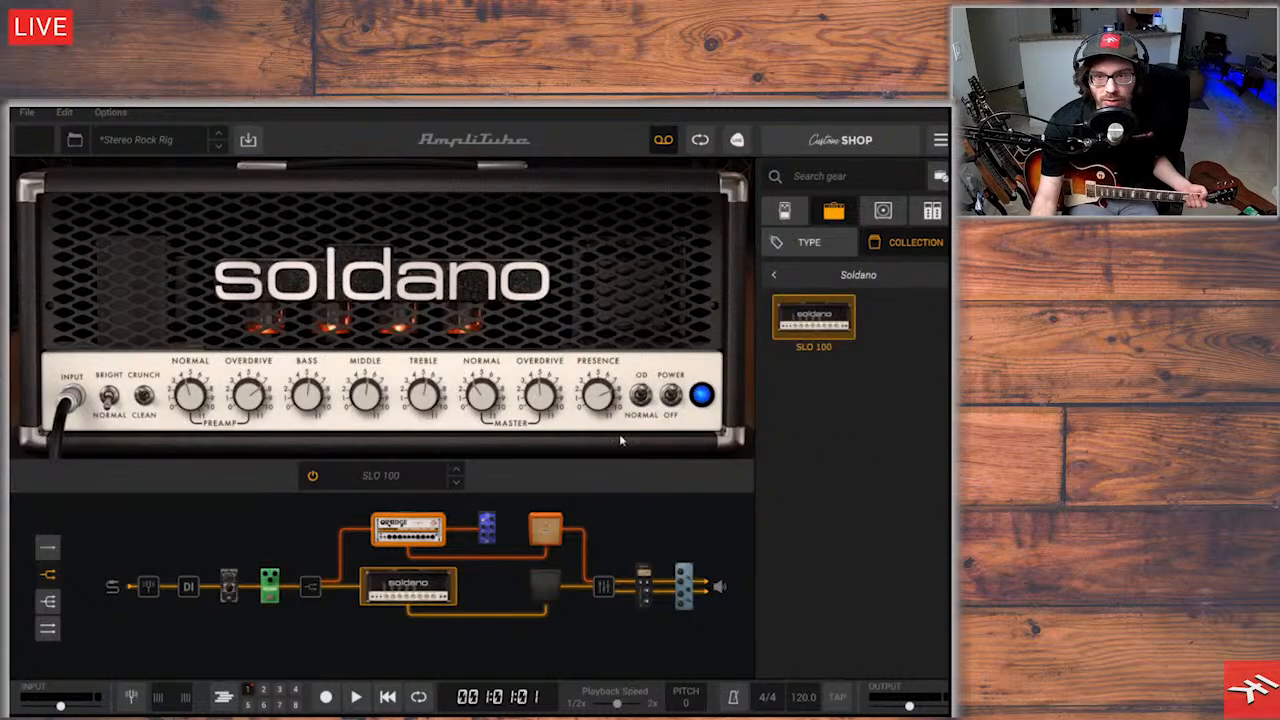
left_click(776, 284)
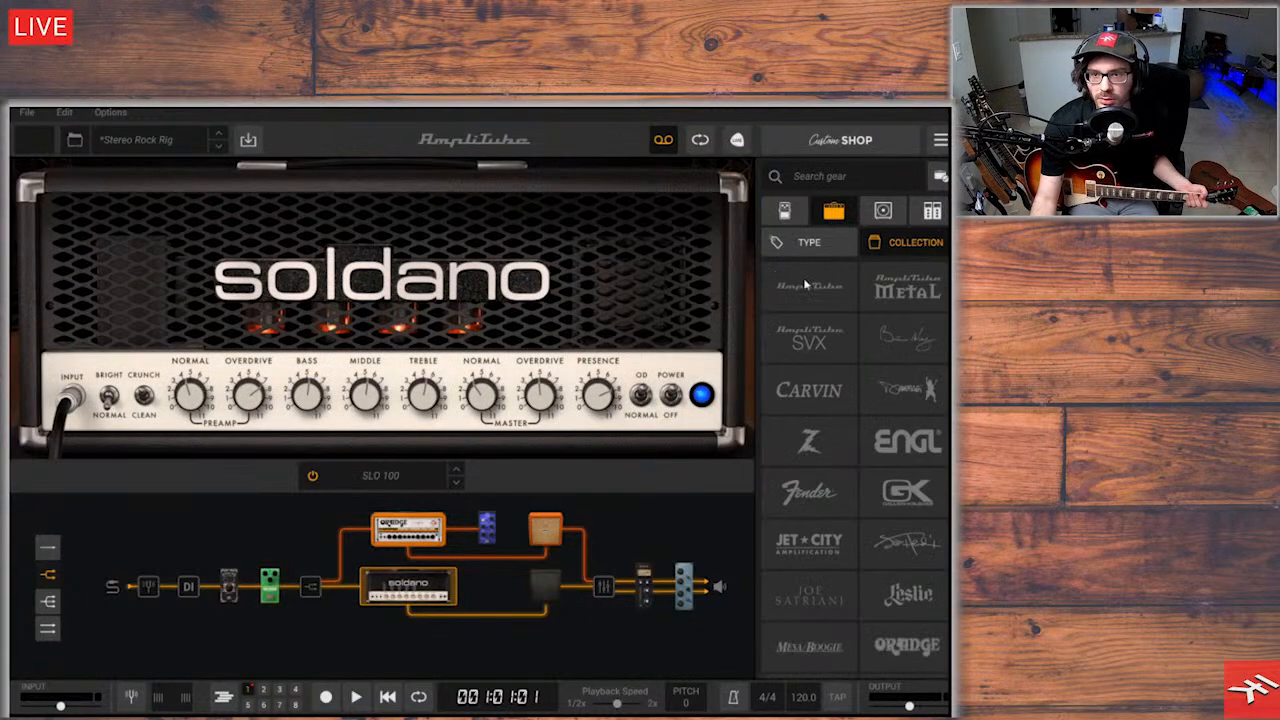
left_click(807, 285)
scroll(933, 462, "down", 10)
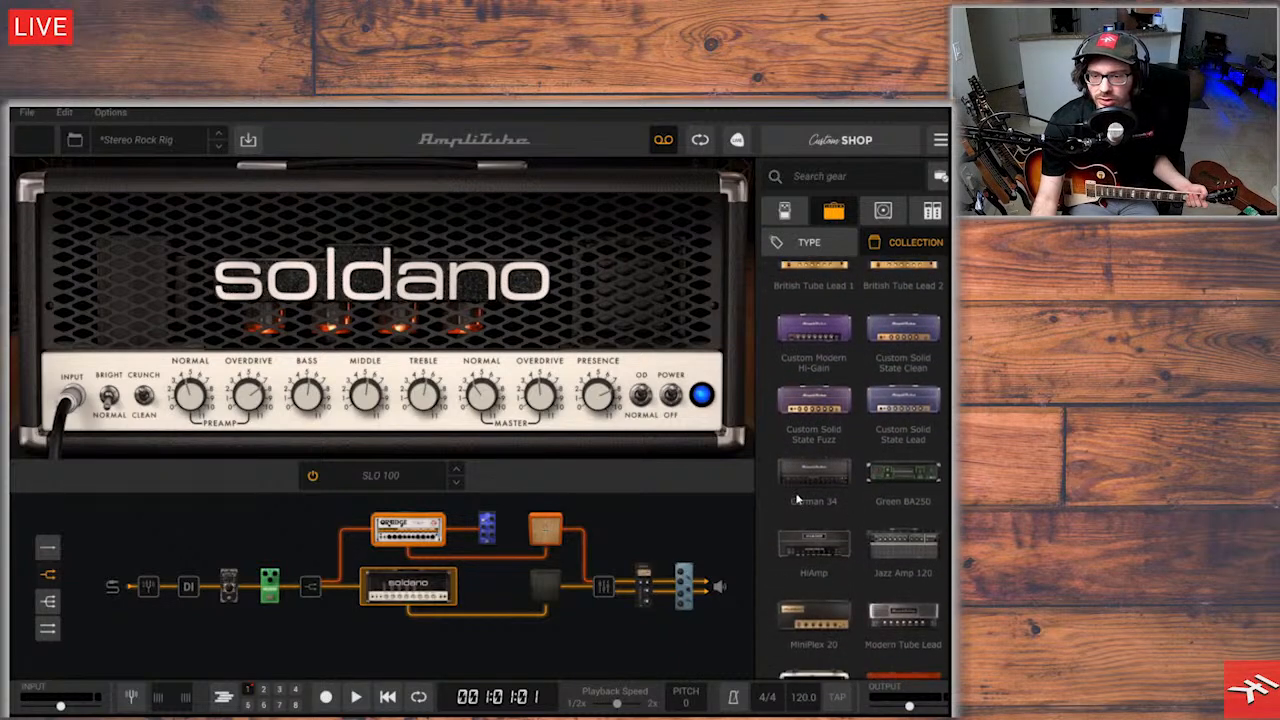
left_click_drag(808, 465, 410, 598)
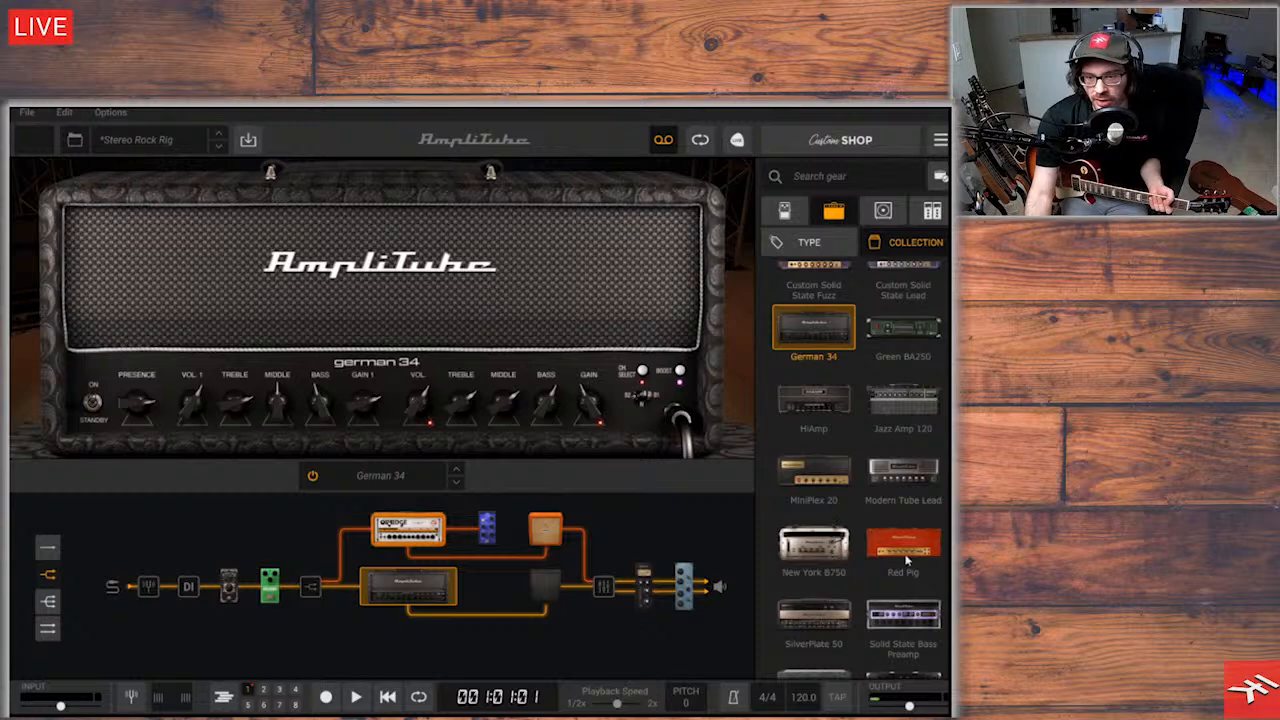
Swap the German 34 for the SilverPlate 50, and that amp for the VHandcraft 4
scroll(812, 552, "down", 1)
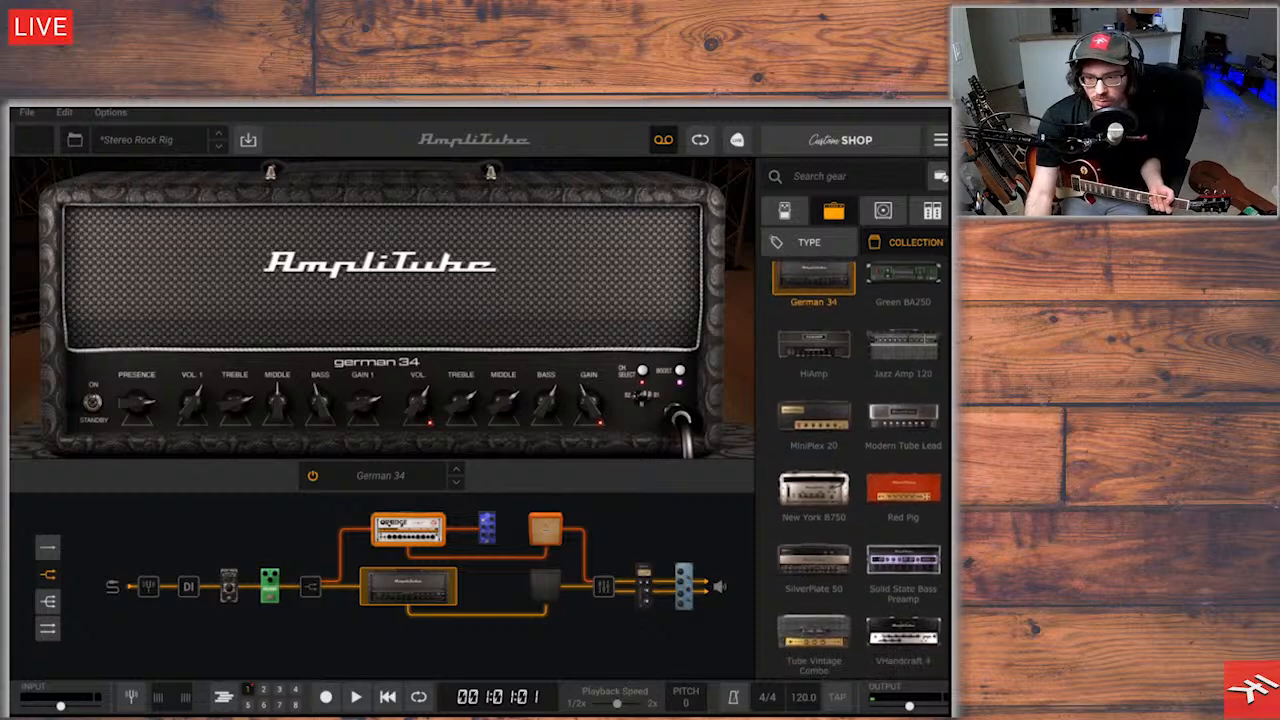
left_click_drag(810, 556, 411, 582)
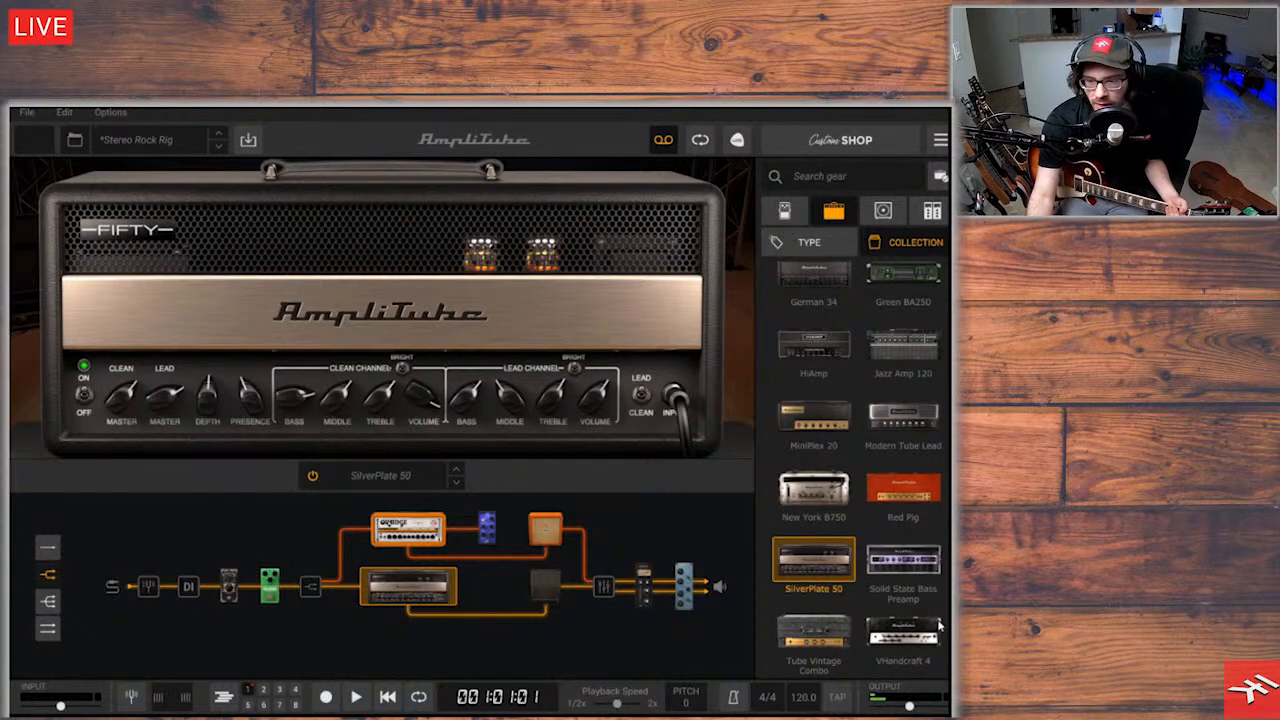
left_click_drag(780, 580, 409, 597)
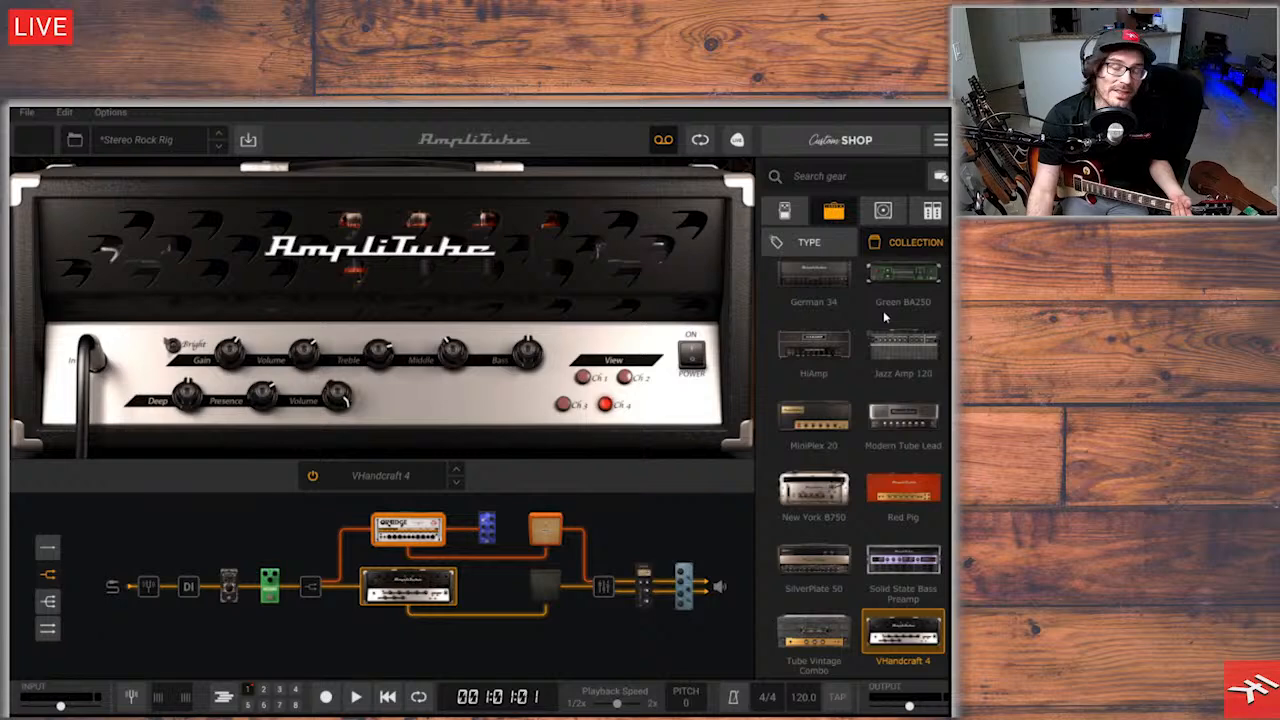
Show the Orange 4x12 PPC 412 cabinet and reload the Stereo Rock Rig preset to discard the gear changes
left_click(883, 213)
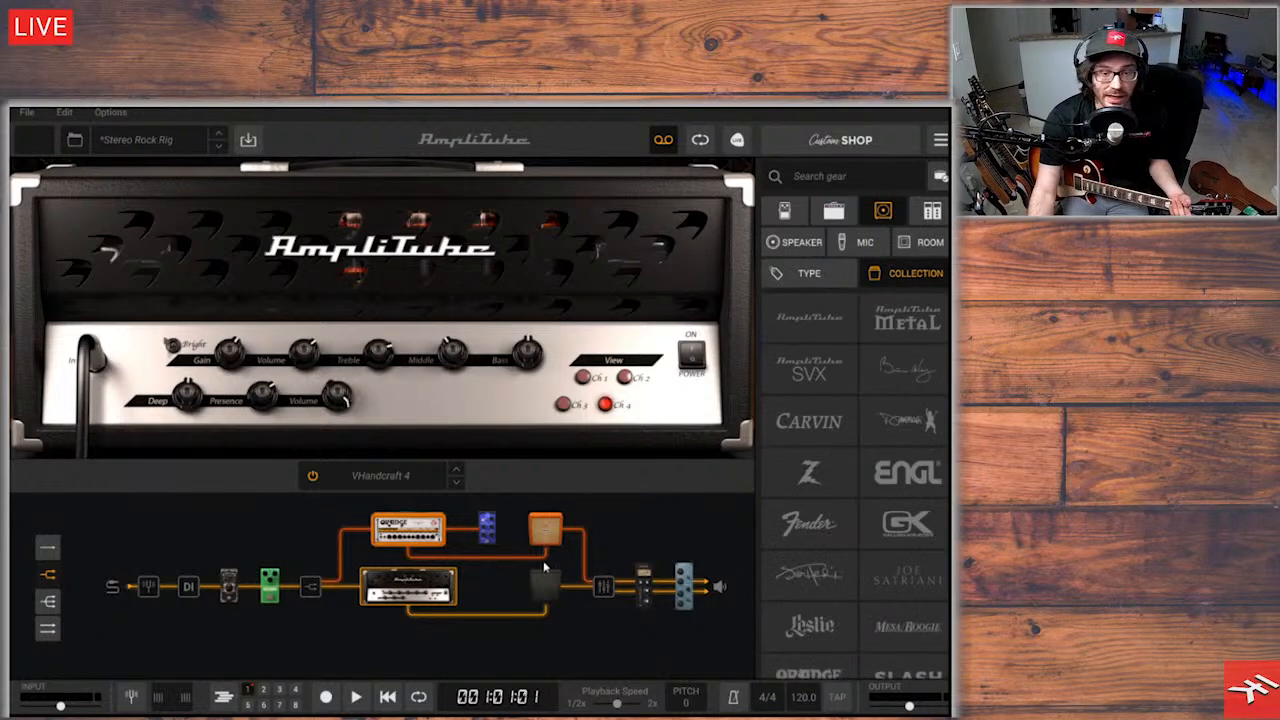
left_click(546, 529)
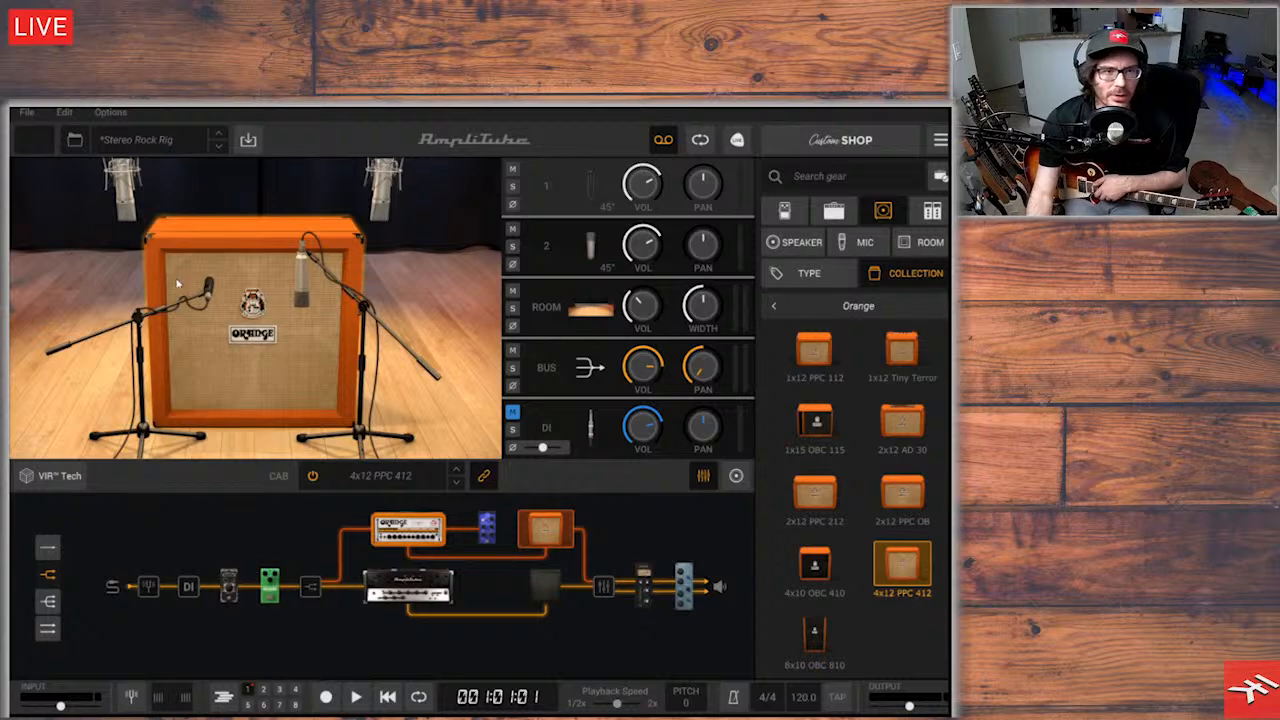
left_click(160, 140)
left_click(188, 336)
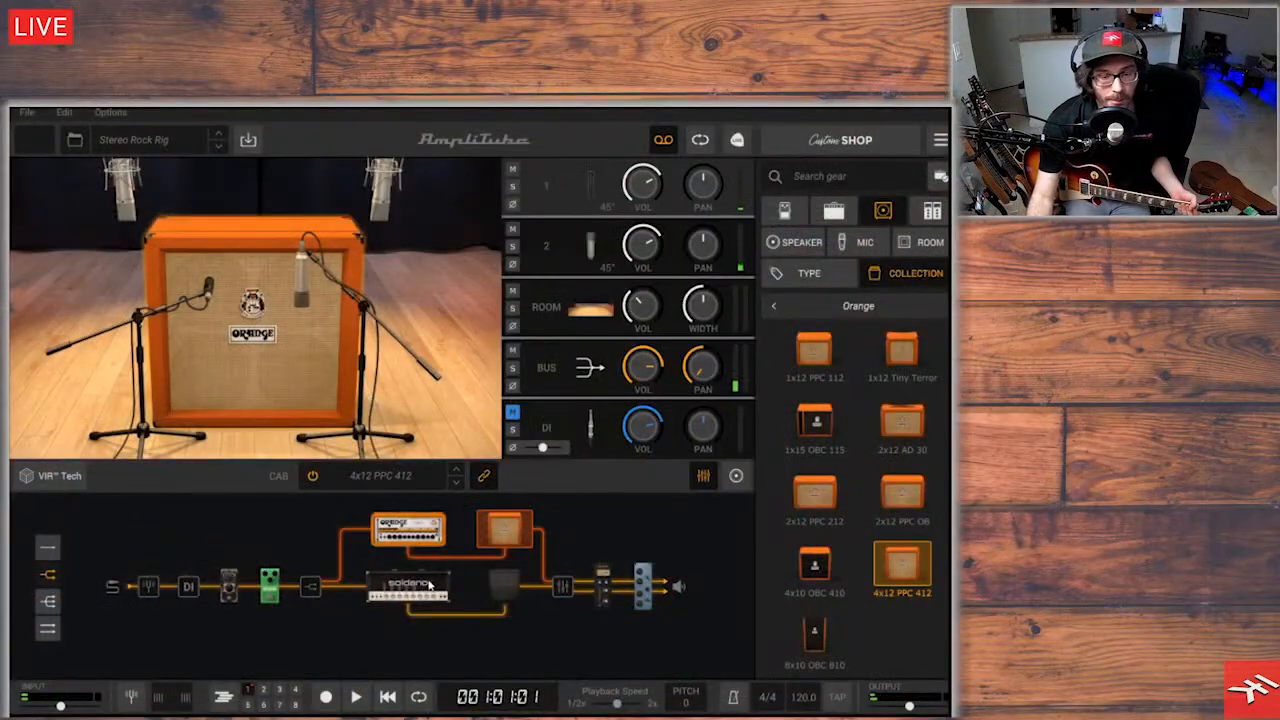
Open the Soldano path's 4x12 Metal T 1 cabinet, inspect mics 1 and 2, and toggle mic 2's 45° setting off and on again
left_click(445, 590)
left_click(506, 588)
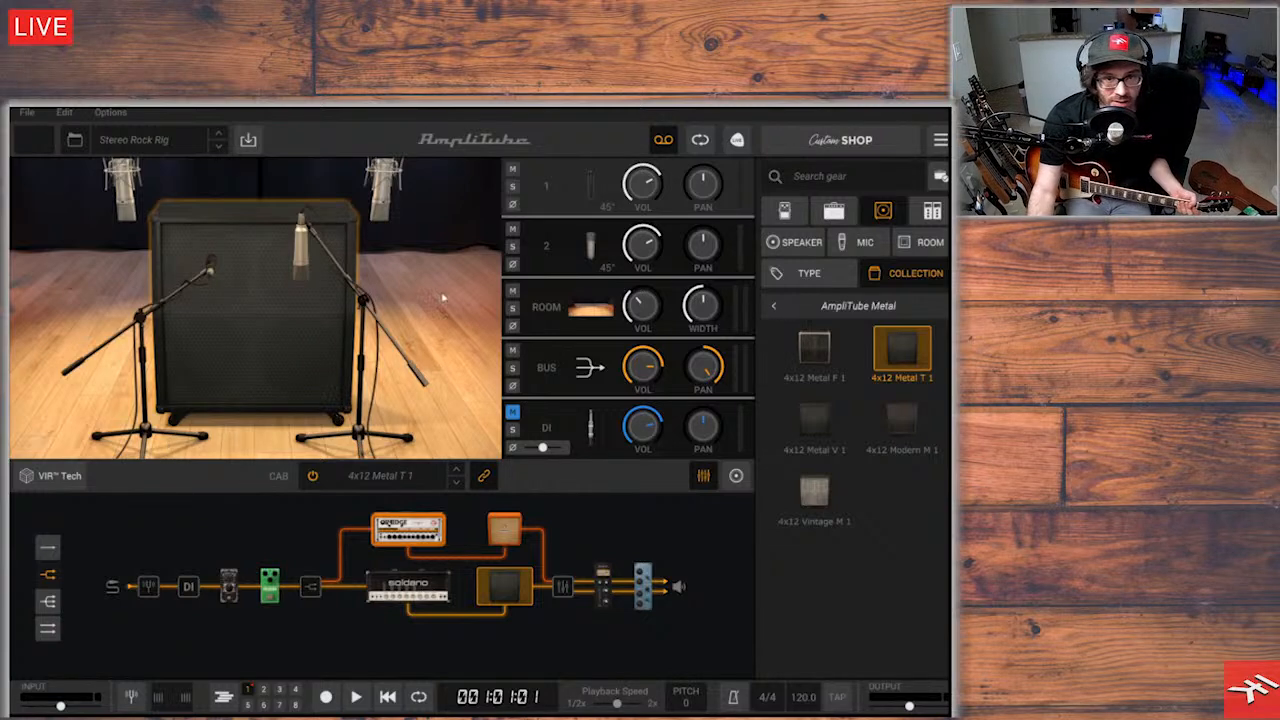
left_click(547, 208)
left_click(549, 256)
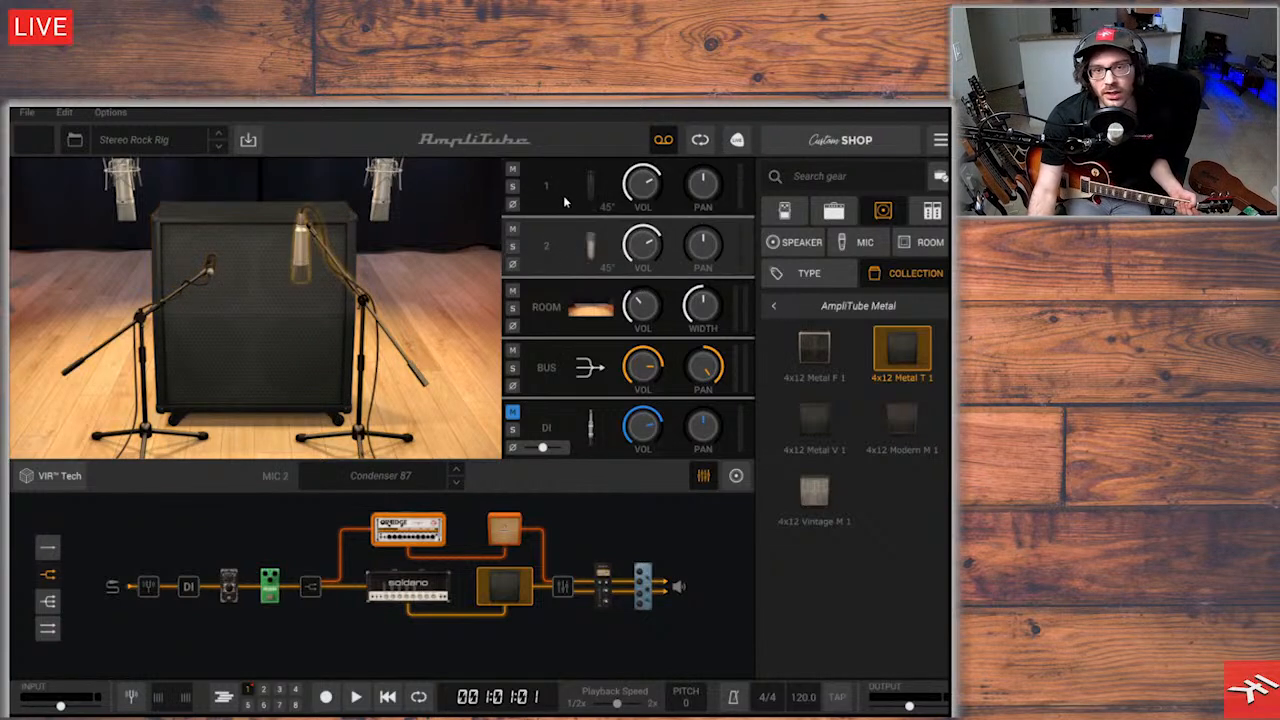
left_click(610, 270)
left_click(610, 270)
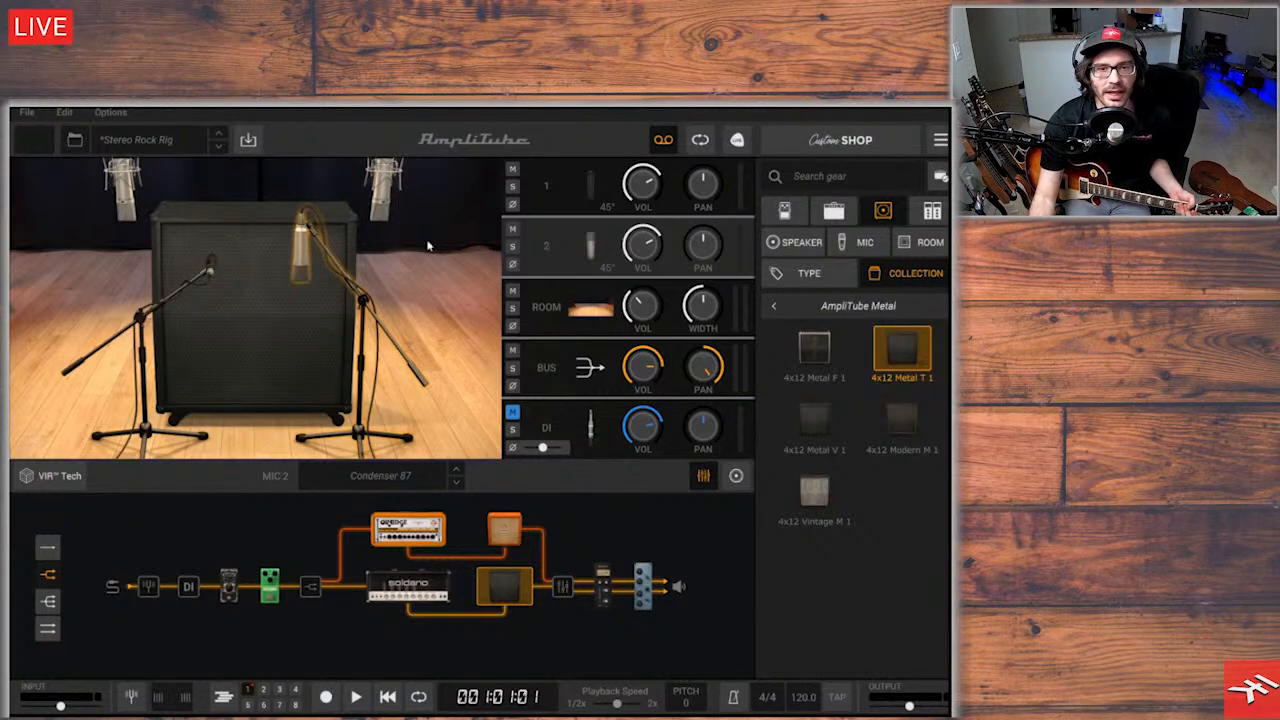
In the VIR Tech view, move mic 2 (Condenser 87) up close to the speaker cone and rotate its position to 06:50
left_click(60, 476)
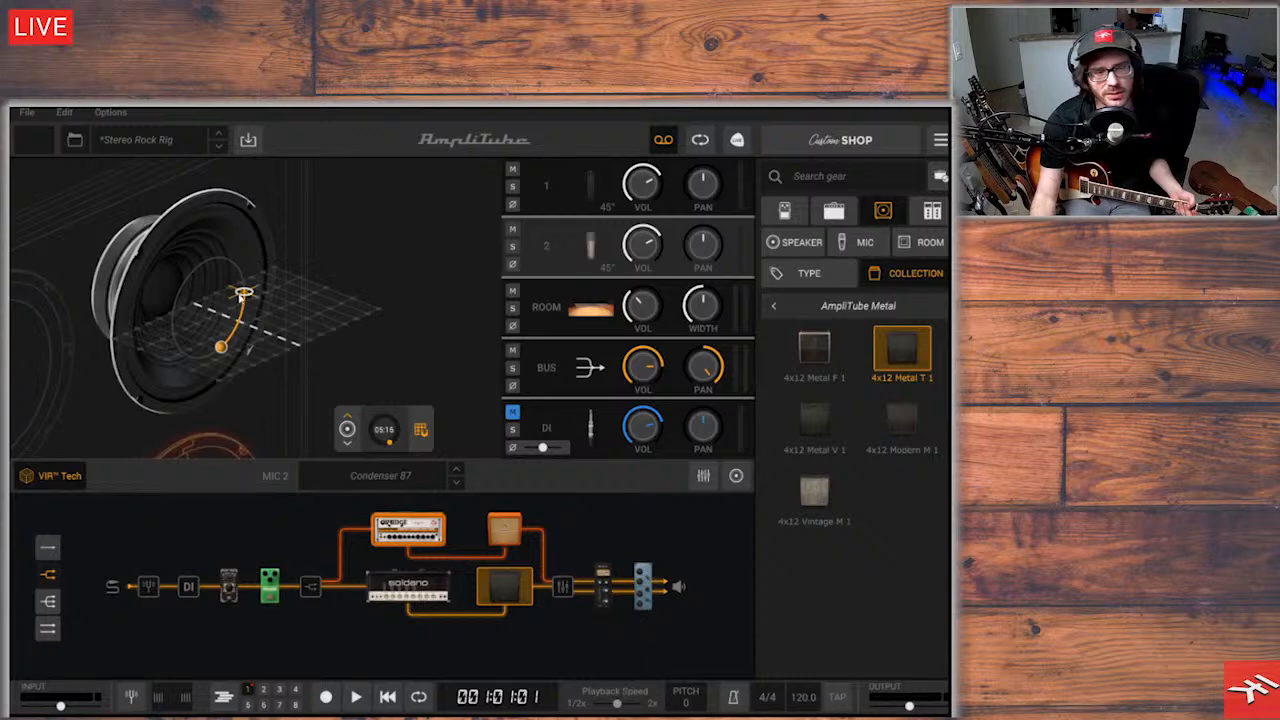
mouse_move(243, 293)
left_mouse_down()
mouse_move(215, 335)
mouse_move(180, 352)
mouse_move(117, 343)
mouse_move(227, 398)
mouse_move(337, 337)
mouse_move(342, 303)
mouse_move(274, 268)
mouse_move(197, 316)
mouse_move(215, 345)
mouse_move(153, 320)
left_mouse_up()
left_click_drag(160, 317, 174, 313)
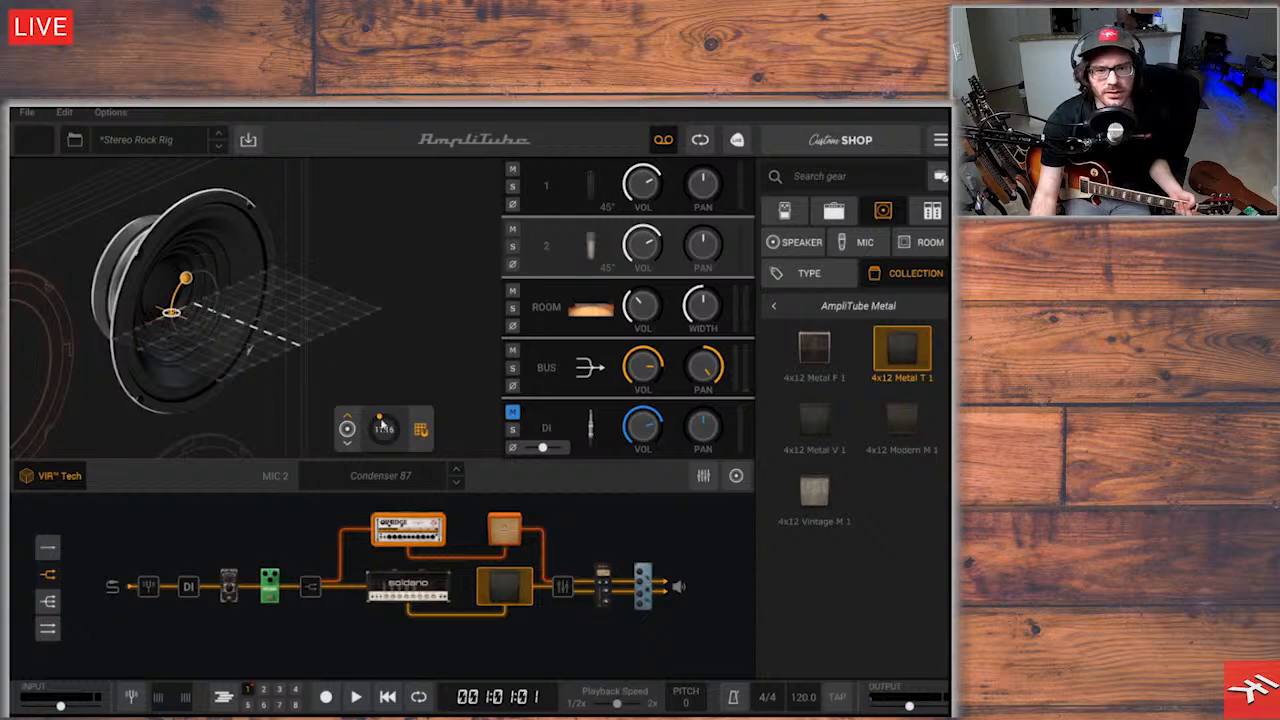
left_click_drag(384, 420, 353, 467)
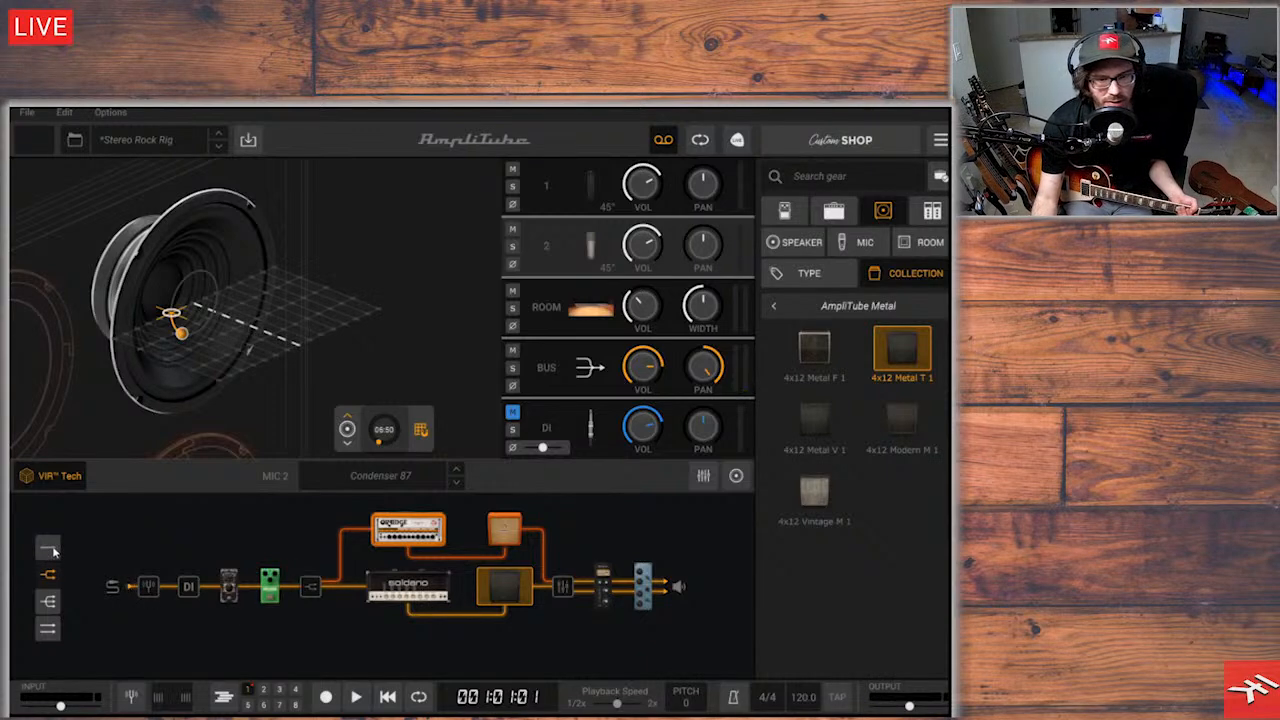
Switch the rig to the single signal path and rotate mic 2's position around the speaker to 07:38
left_click(52, 549)
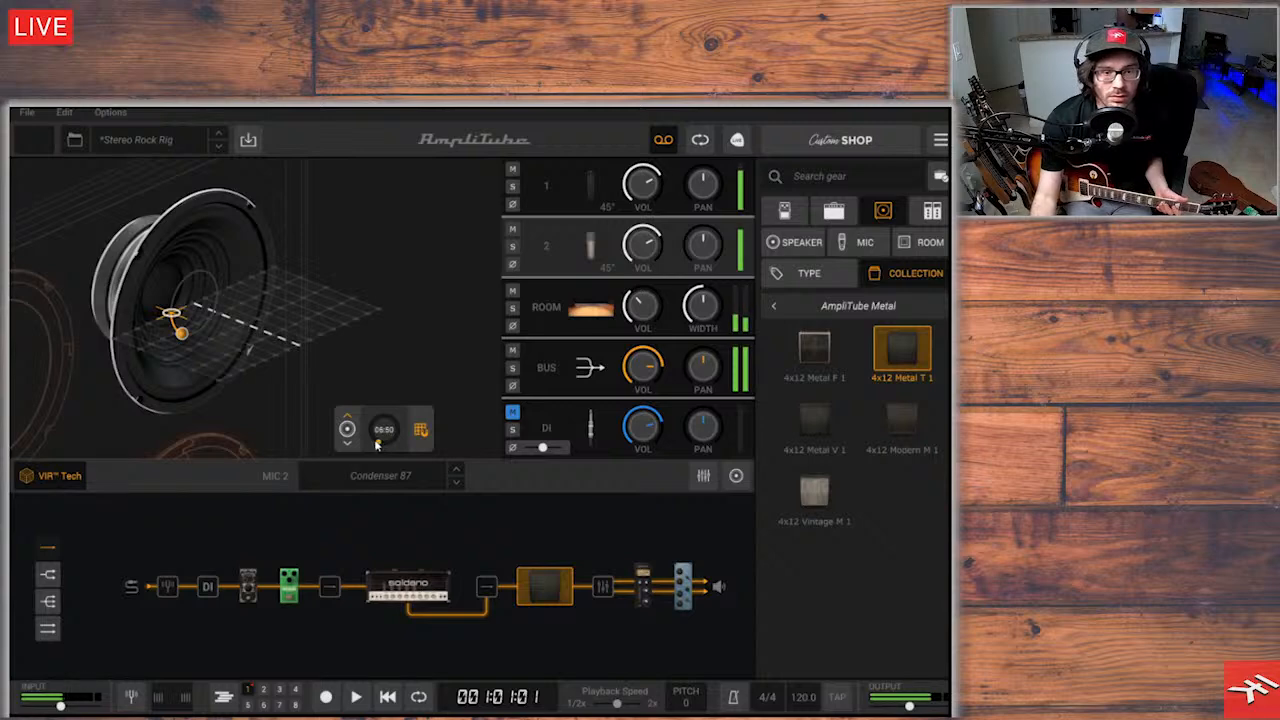
mouse_move(378, 446)
left_mouse_down()
mouse_move(373, 425)
mouse_move(389, 453)
mouse_move(365, 451)
left_mouse_up()
Mute mic 2 and select mic 1 (Dynamic 57) for placement in the VIR Tech view
left_click(512, 229)
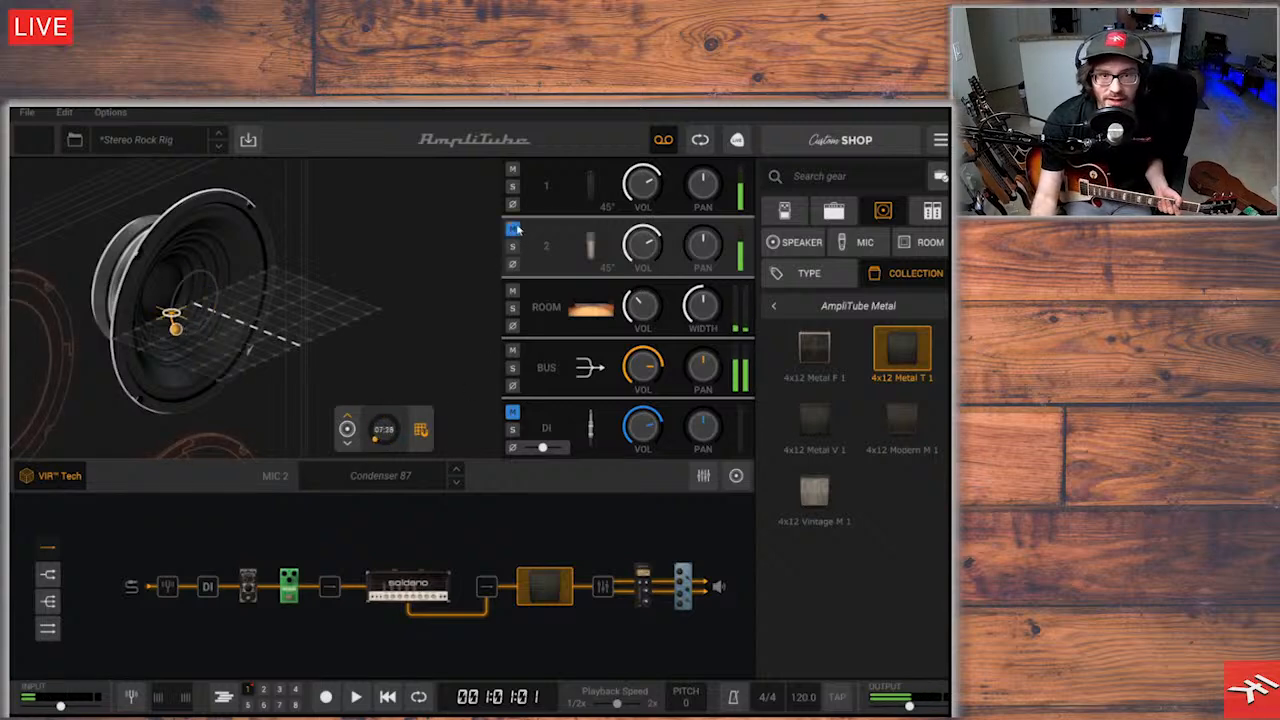
left_click(531, 212)
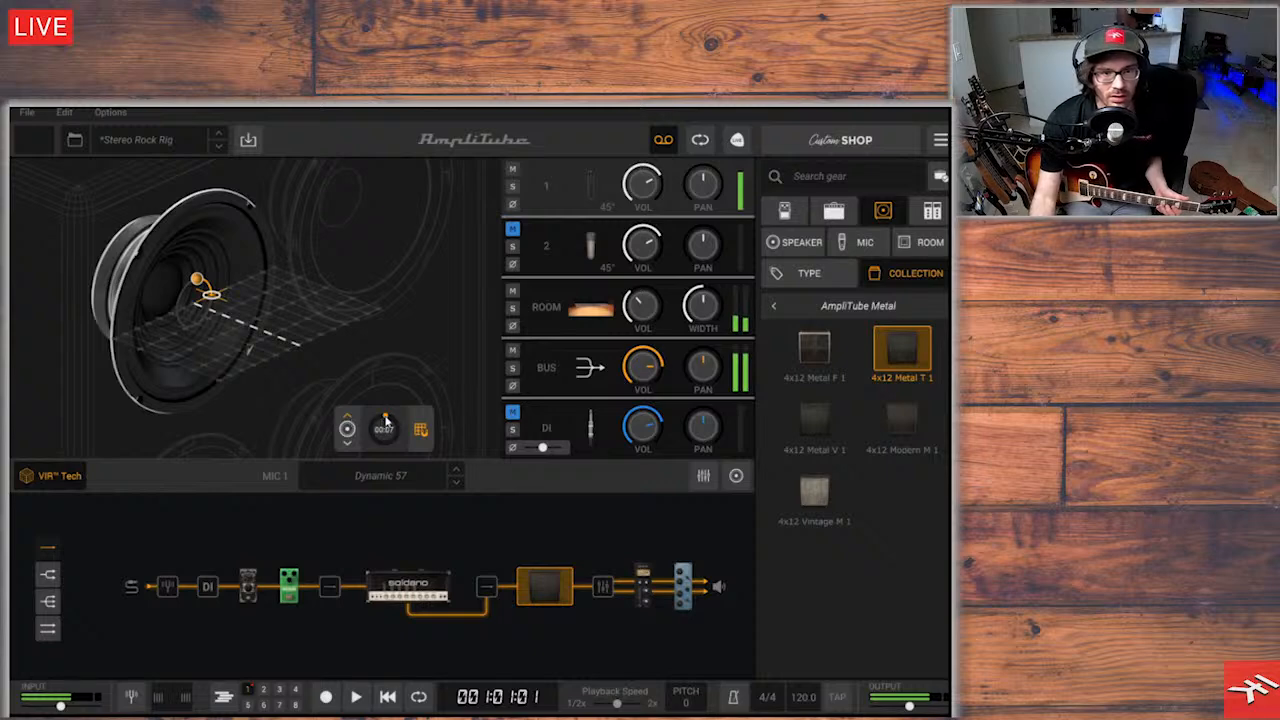
Try mic 1 (Dynamic 57) at 02:49, both close to the cone and pulled back, and up close at 08:49
mouse_move(385, 421)
left_mouse_down()
mouse_move(360, 437)
mouse_move(400, 460)
mouse_move(390, 430)
mouse_move(372, 423)
mouse_move(383, 461)
mouse_move(395, 440)
mouse_move(405, 460)
mouse_move(392, 442)
mouse_move(401, 432)
left_mouse_up()
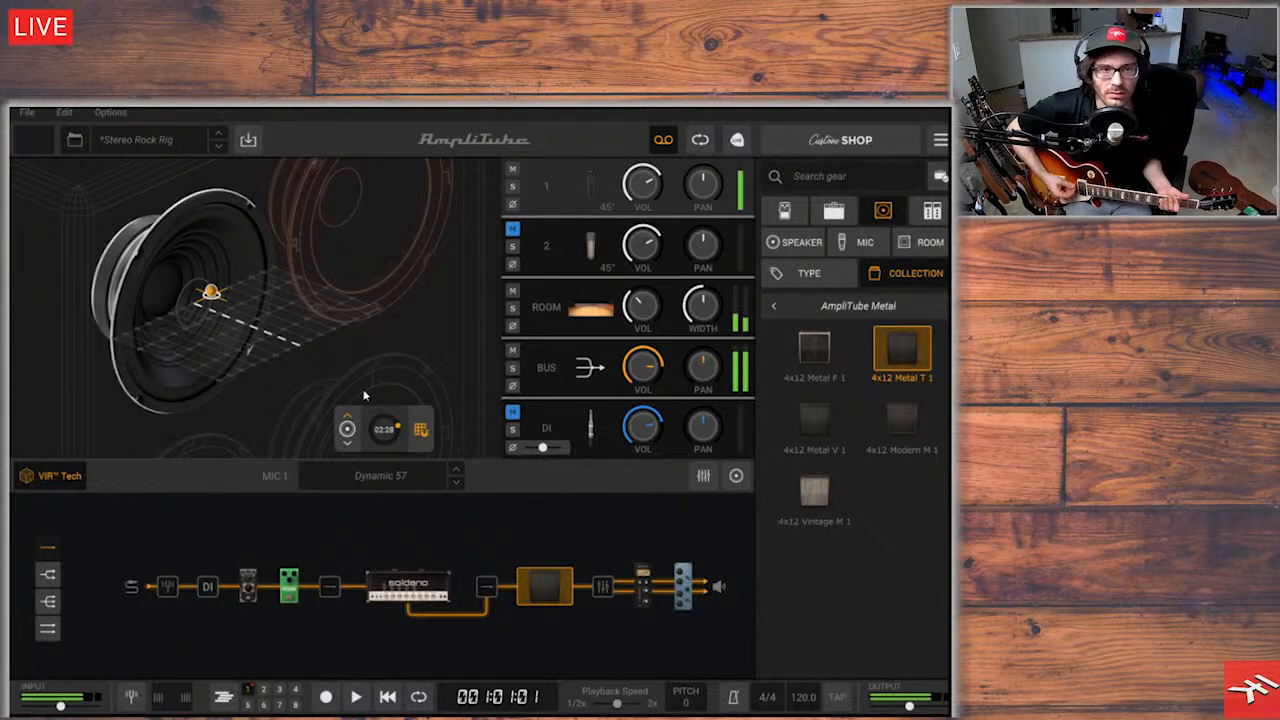
mouse_move(400, 429)
left_mouse_down()
mouse_move(414, 445)
mouse_move(373, 450)
mouse_move(436, 419)
left_mouse_up()
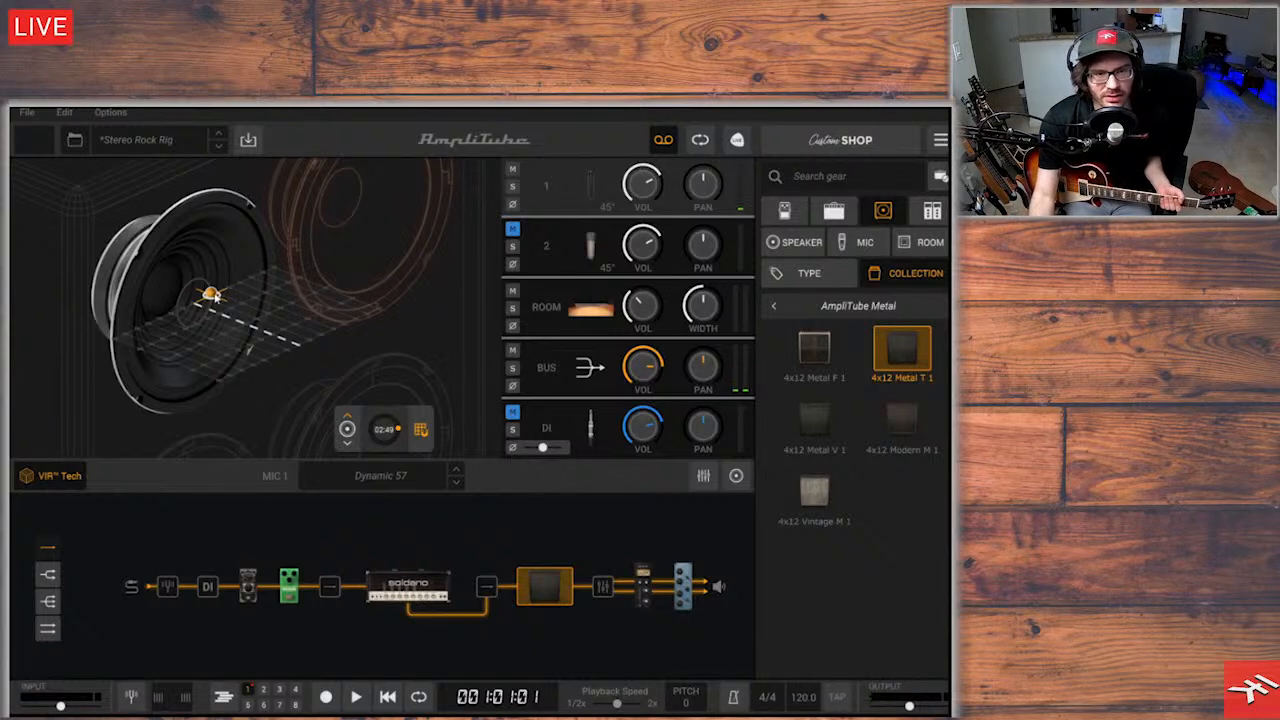
left_click_drag(214, 298, 258, 305)
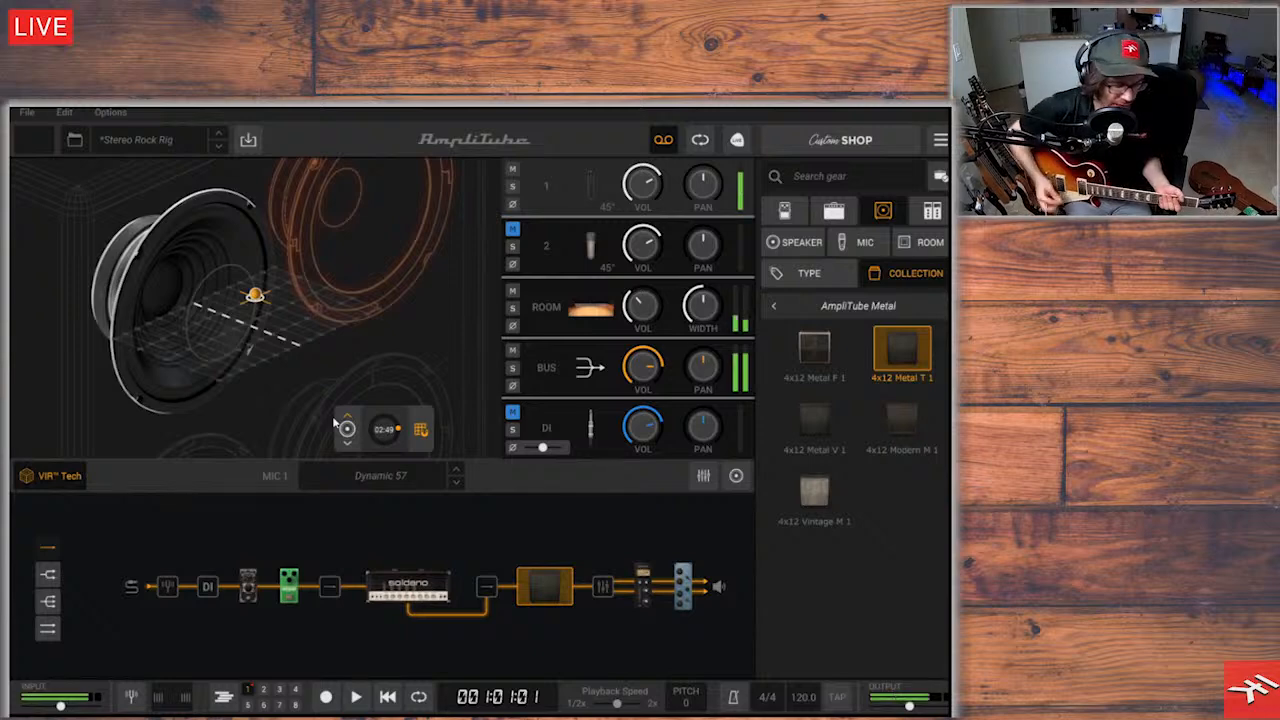
mouse_move(255, 300)
left_mouse_down()
mouse_move(222, 302)
mouse_move(153, 357)
mouse_move(230, 358)
mouse_move(268, 335)
mouse_move(262, 282)
mouse_move(207, 318)
mouse_move(192, 304)
mouse_move(181, 322)
left_mouse_up()
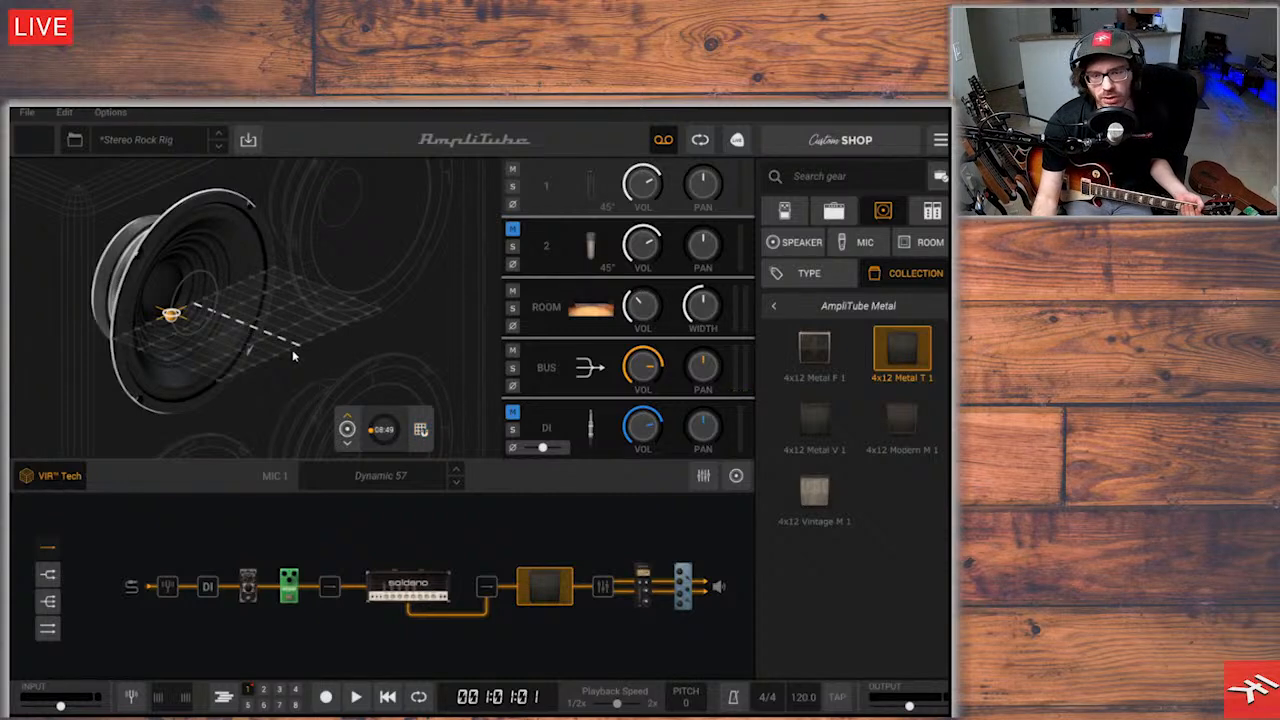
mouse_move(181, 318)
left_mouse_down()
mouse_move(266, 378)
mouse_move(251, 357)
mouse_move(313, 302)
mouse_move(161, 320)
mouse_move(223, 344)
mouse_move(166, 325)
left_mouse_up()
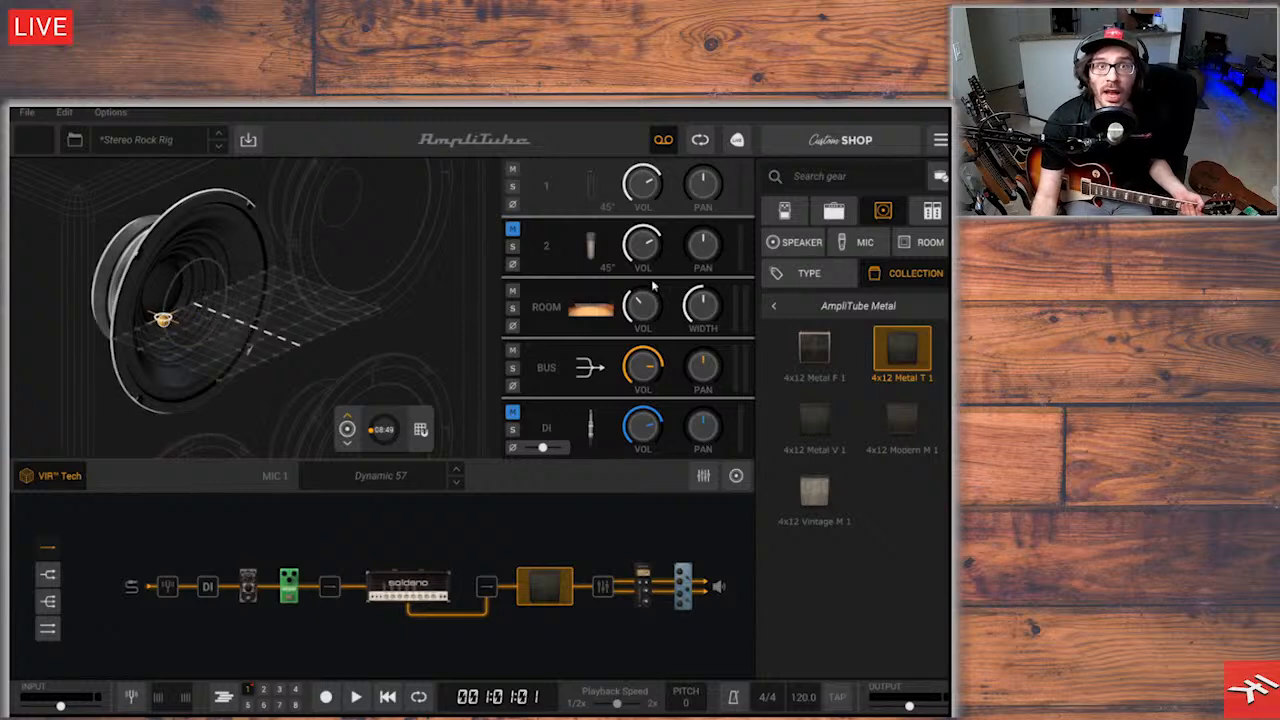
Replace the 4x12 Metal T 1 cabinet with Custom IR from the AmpliTube collection and open its settings
left_click(772, 306)
left_click(829, 323)
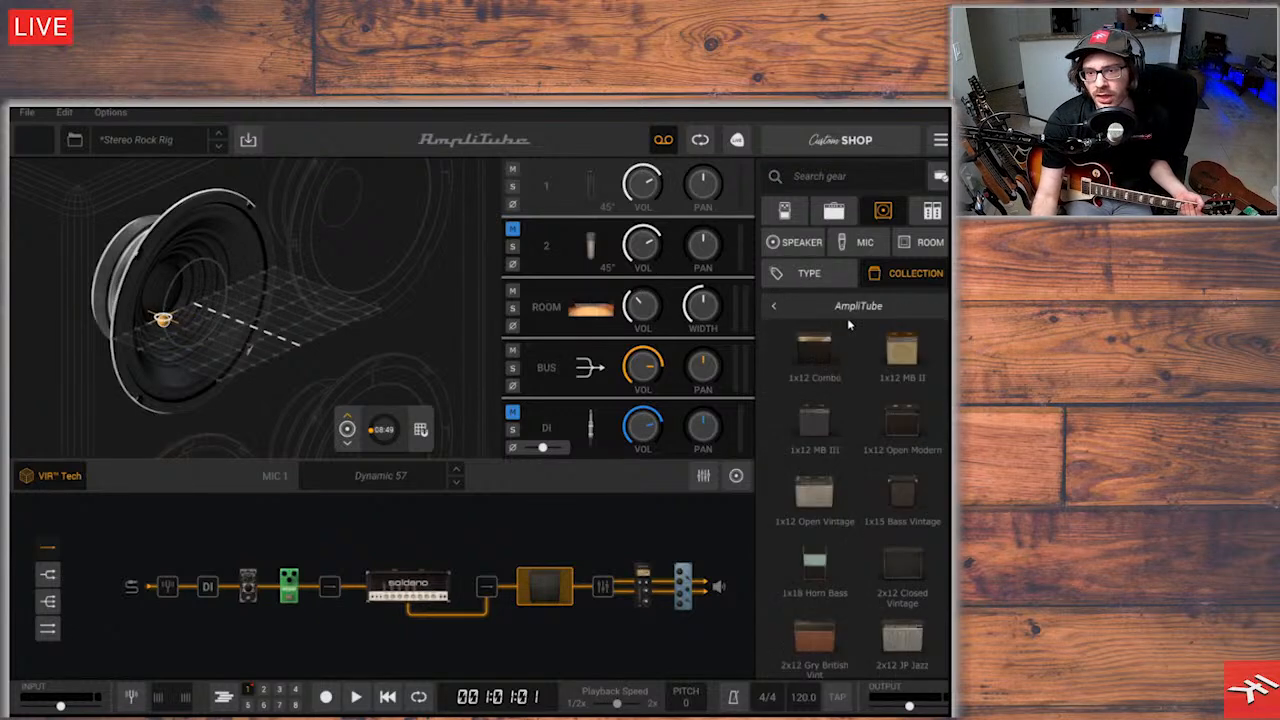
scroll(855, 480, "down", 5)
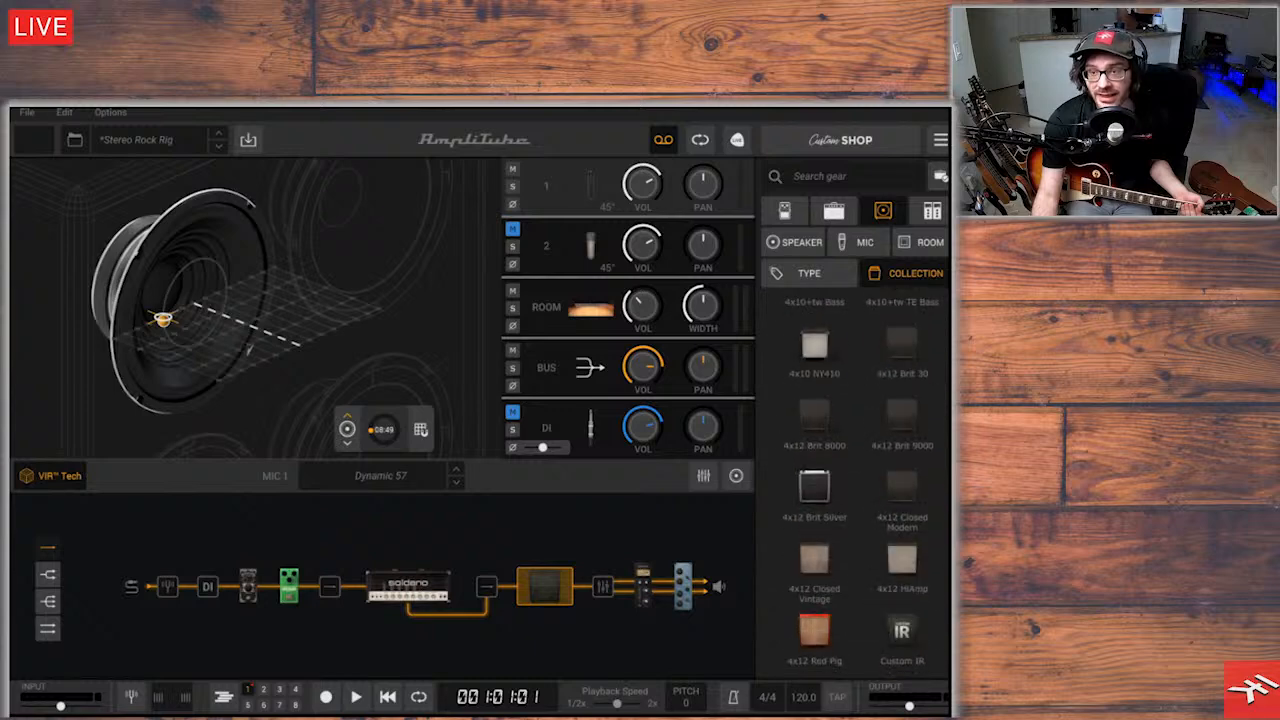
left_click_drag(901, 632, 551, 588)
left_click(551, 588)
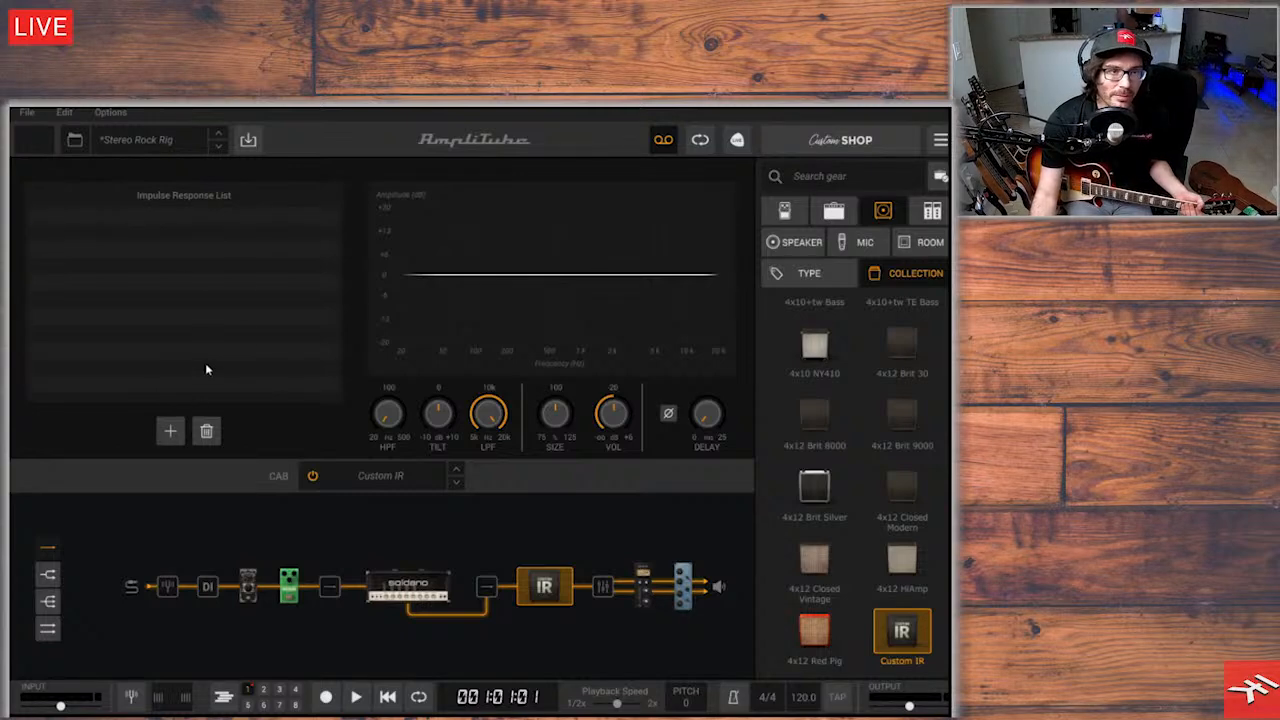
Shape the Custom IR with more tilt, an 11.1 kHz LPF and a 76 Hz HPF, and toggle its phase inversion on and off
left_click_drag(436, 412, 473, 367)
left_click_drag(491, 410, 497, 506)
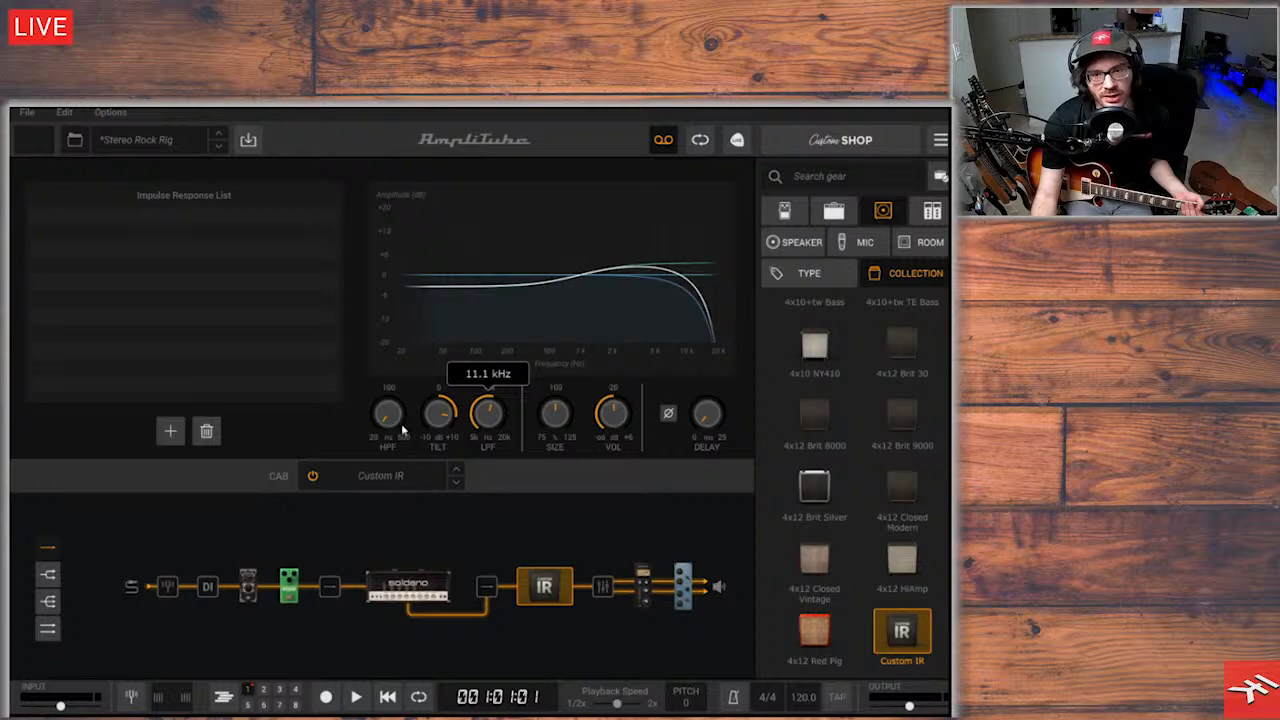
left_click_drag(403, 429, 507, 333)
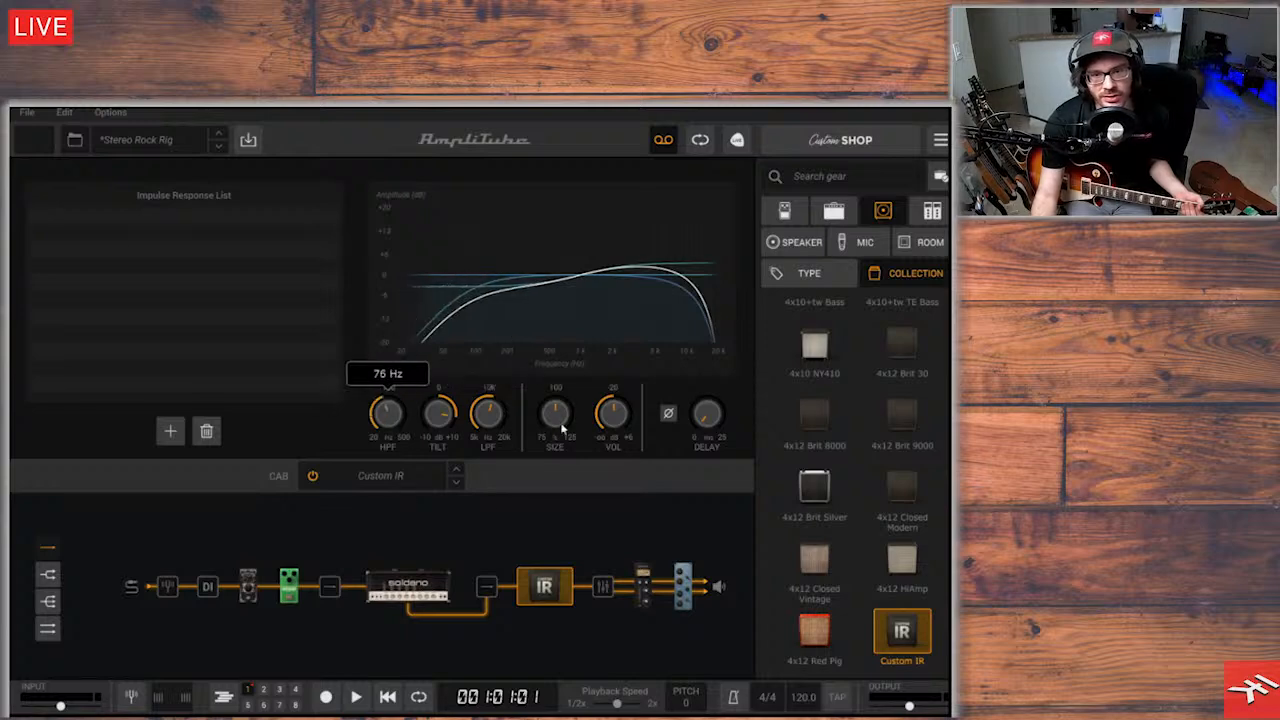
left_click(669, 414)
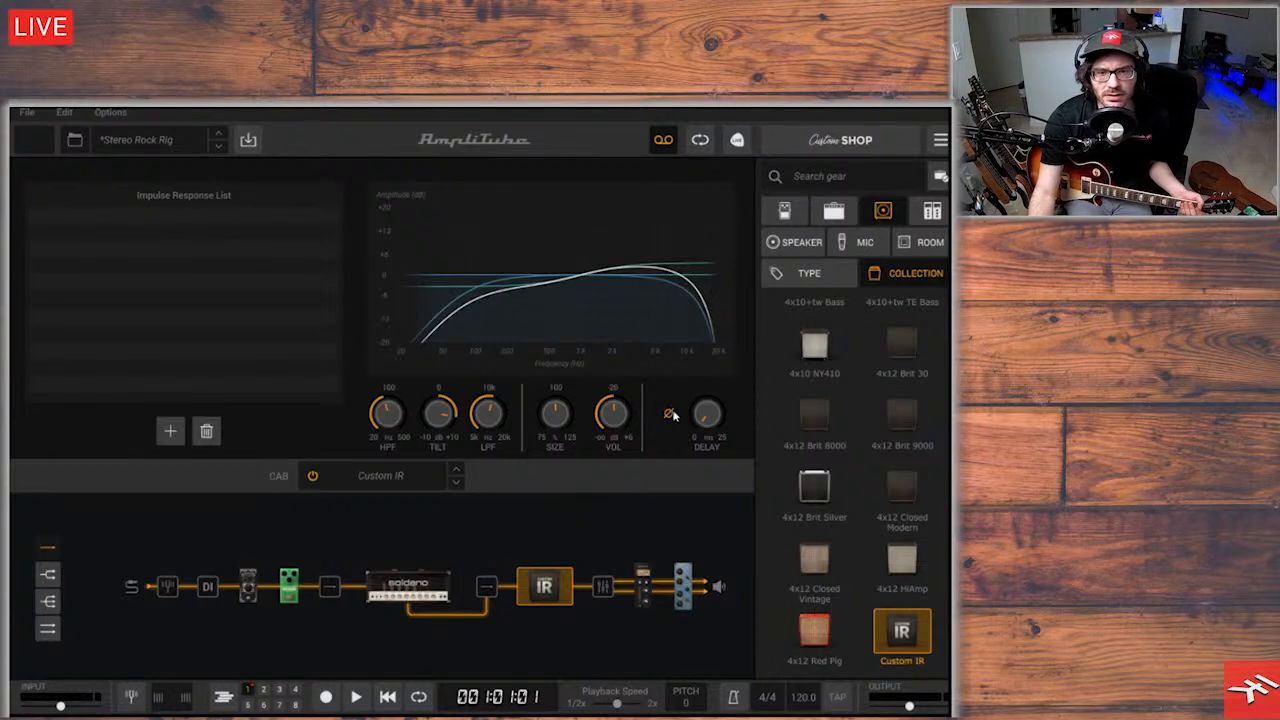
left_click(671, 414)
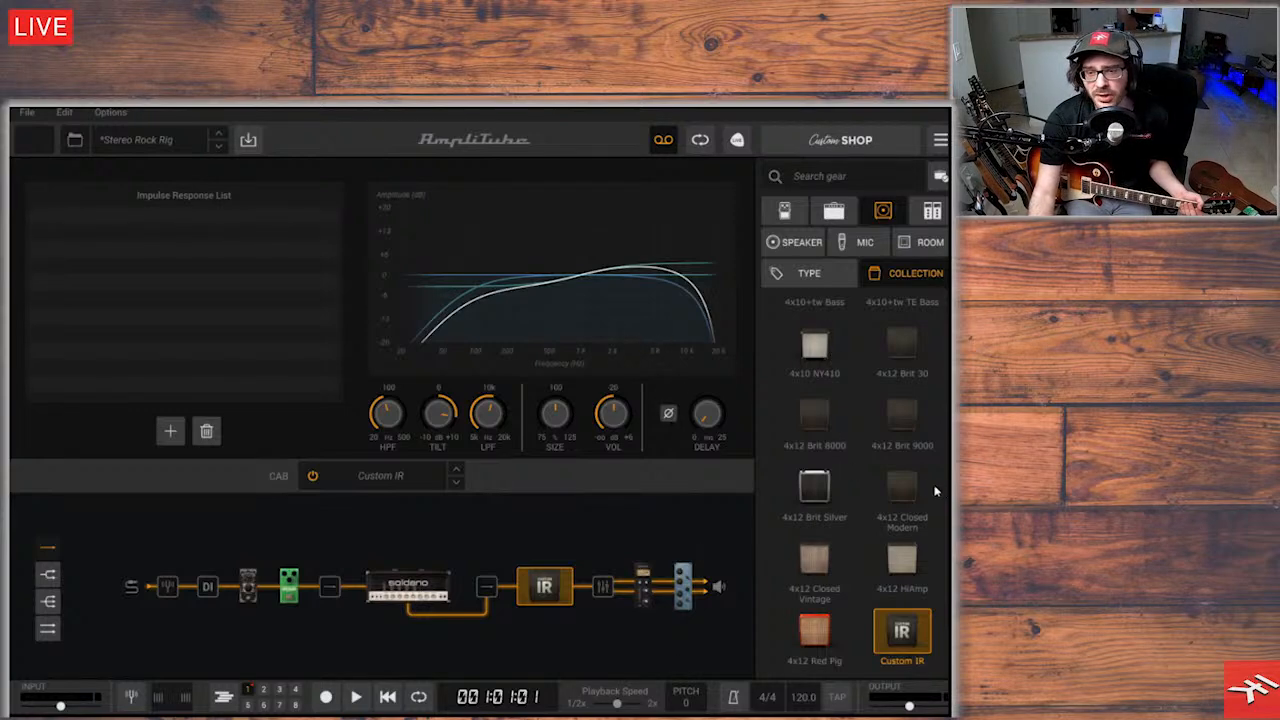
Reload the Stereo Rock Rig preset, discarding the unsaved rig changes
left_click(163, 146)
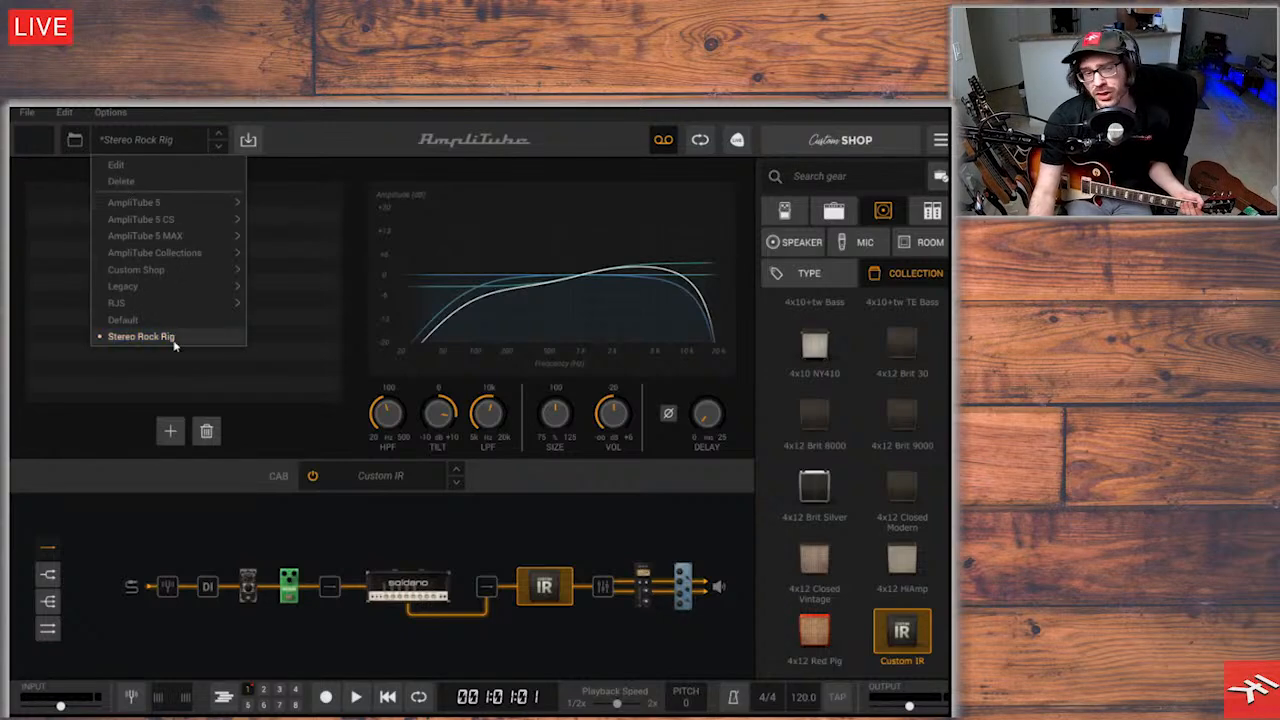
left_click(168, 348)
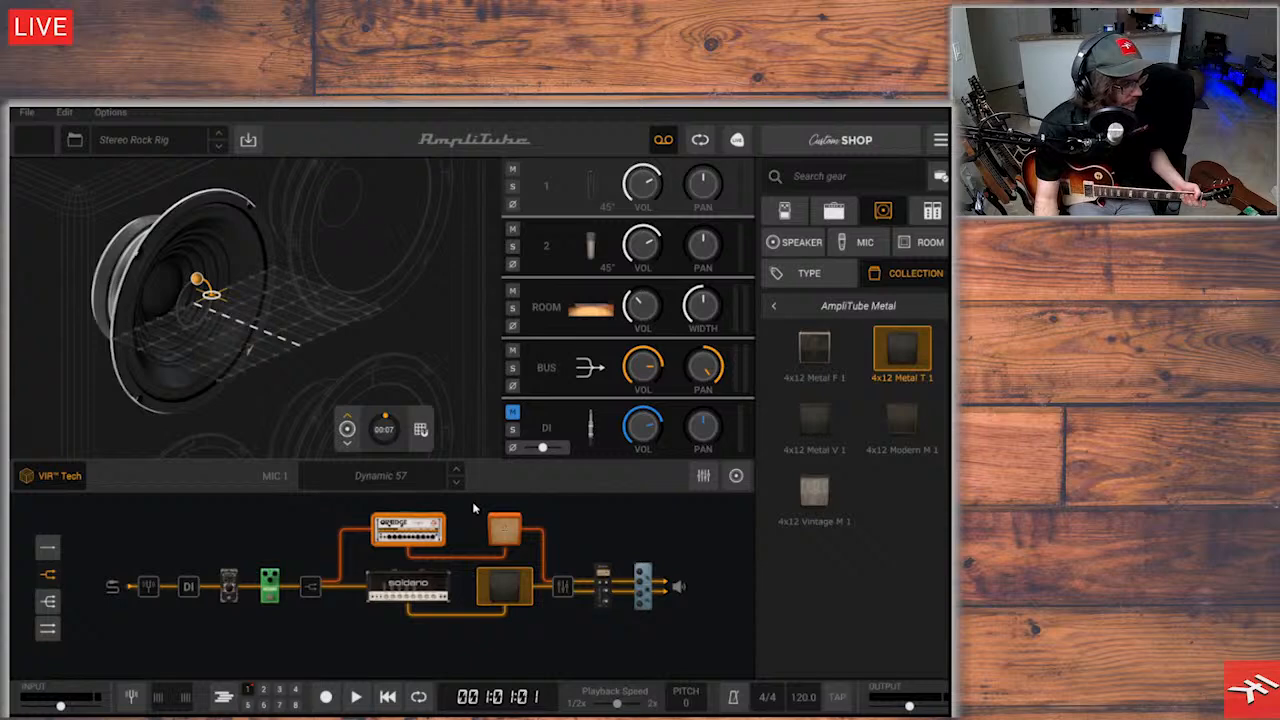
Browse the rooms for the Soldano path's cabinet, raise the room volume to -0.6 dB and set the room width to 100%
left_click(924, 244)
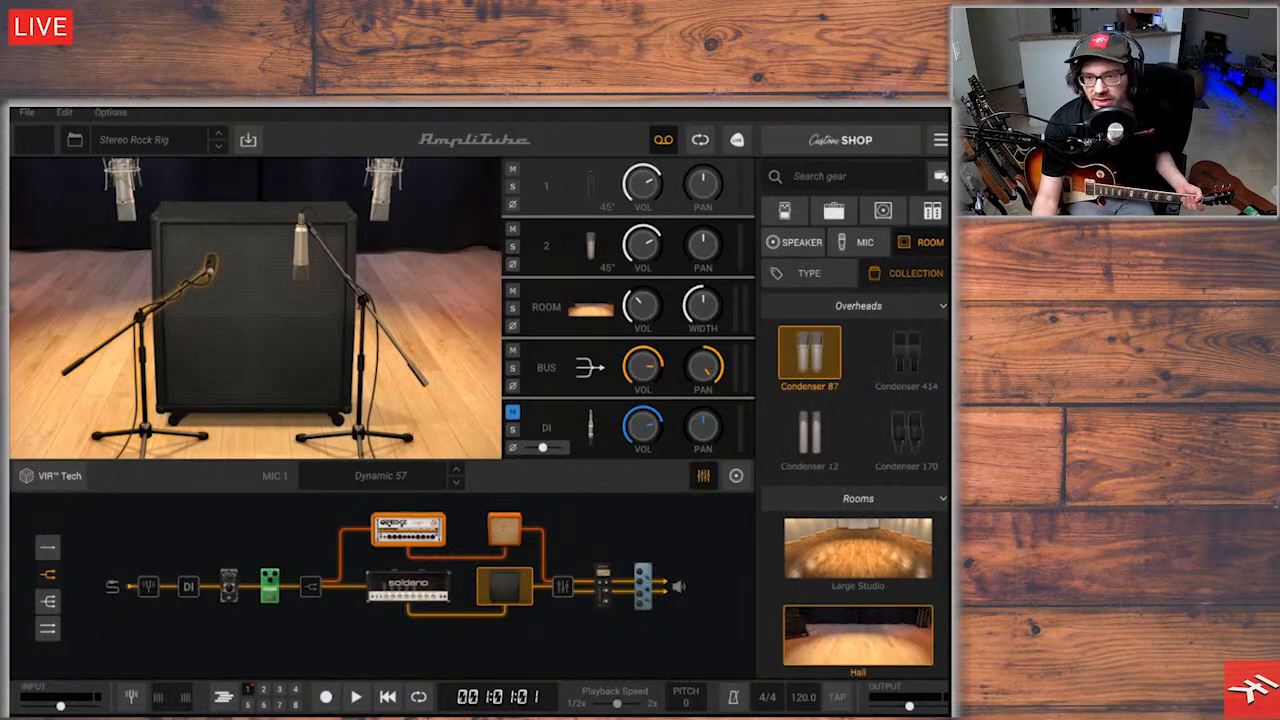
scroll(858, 485, "down", 5)
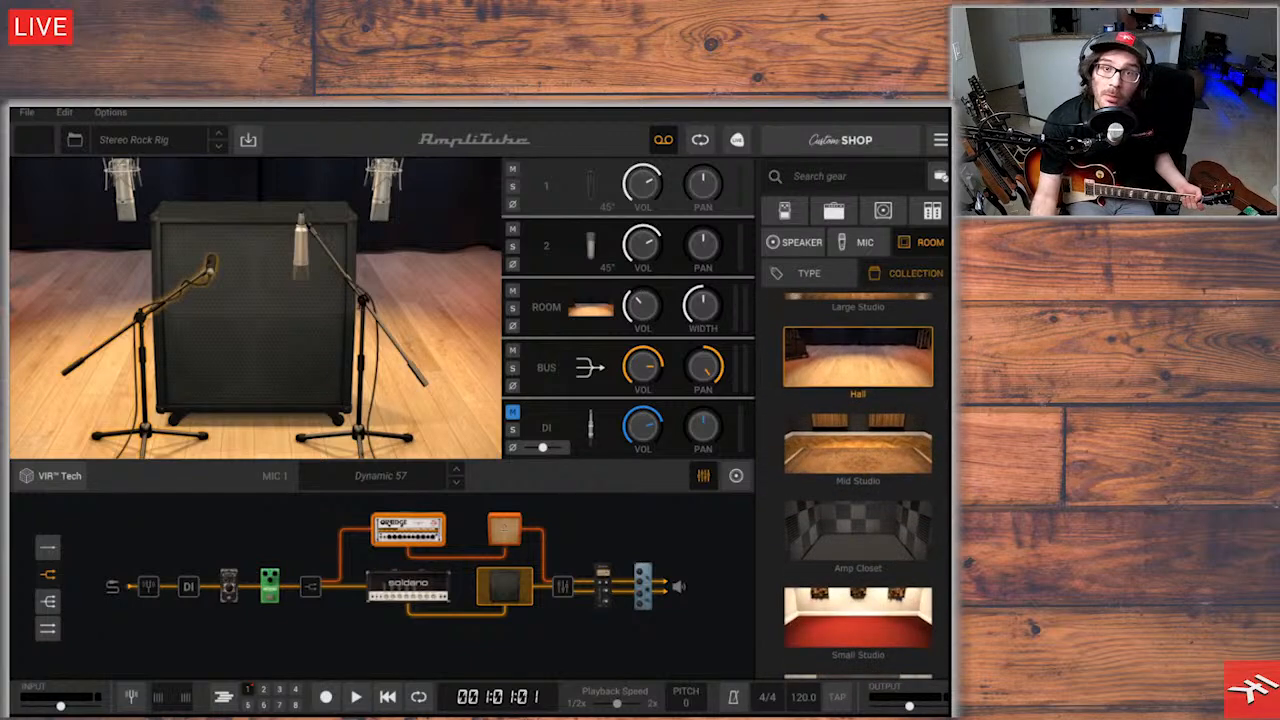
scroll(858, 485, "down", 1)
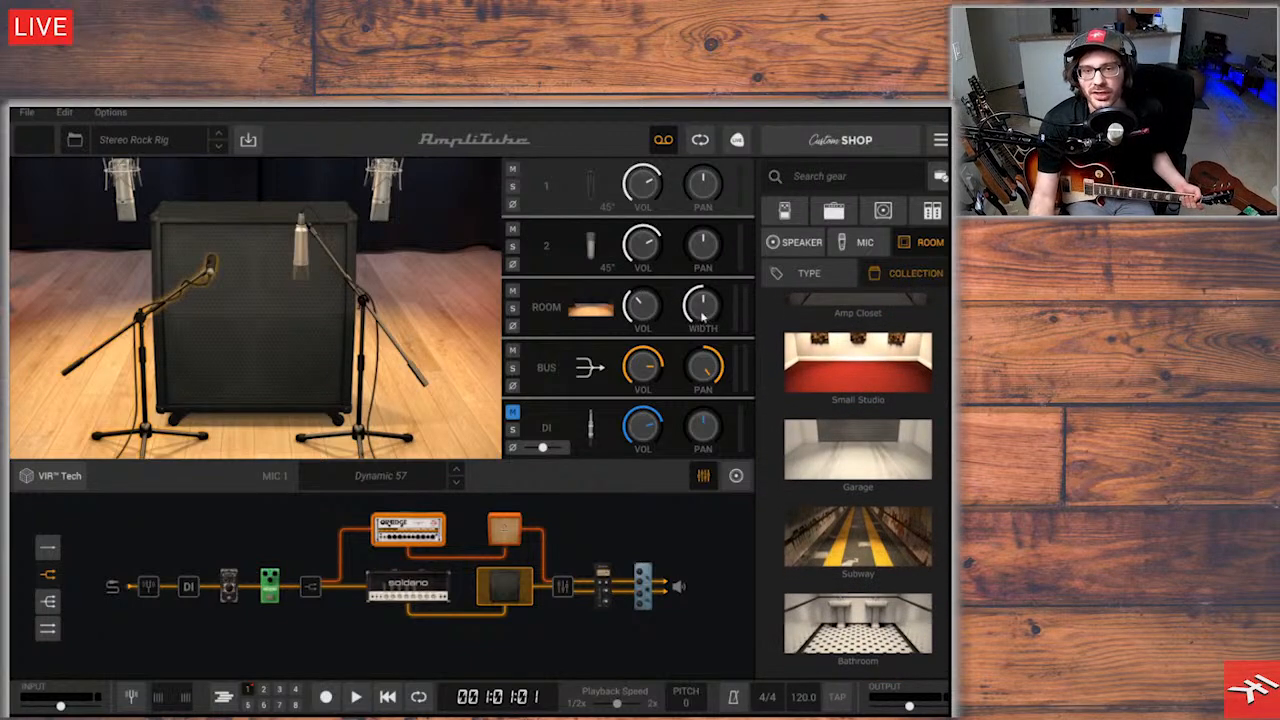
left_click_drag(704, 316, 660, 253)
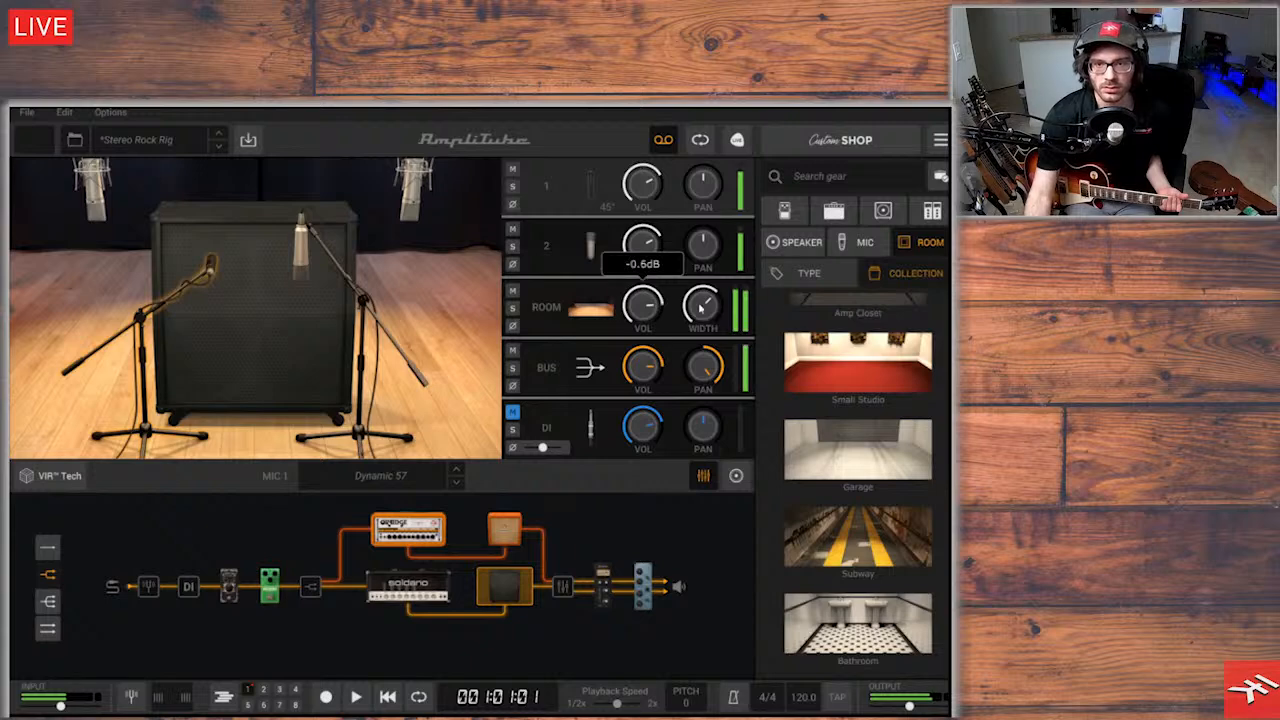
left_click_drag(702, 307, 712, 396)
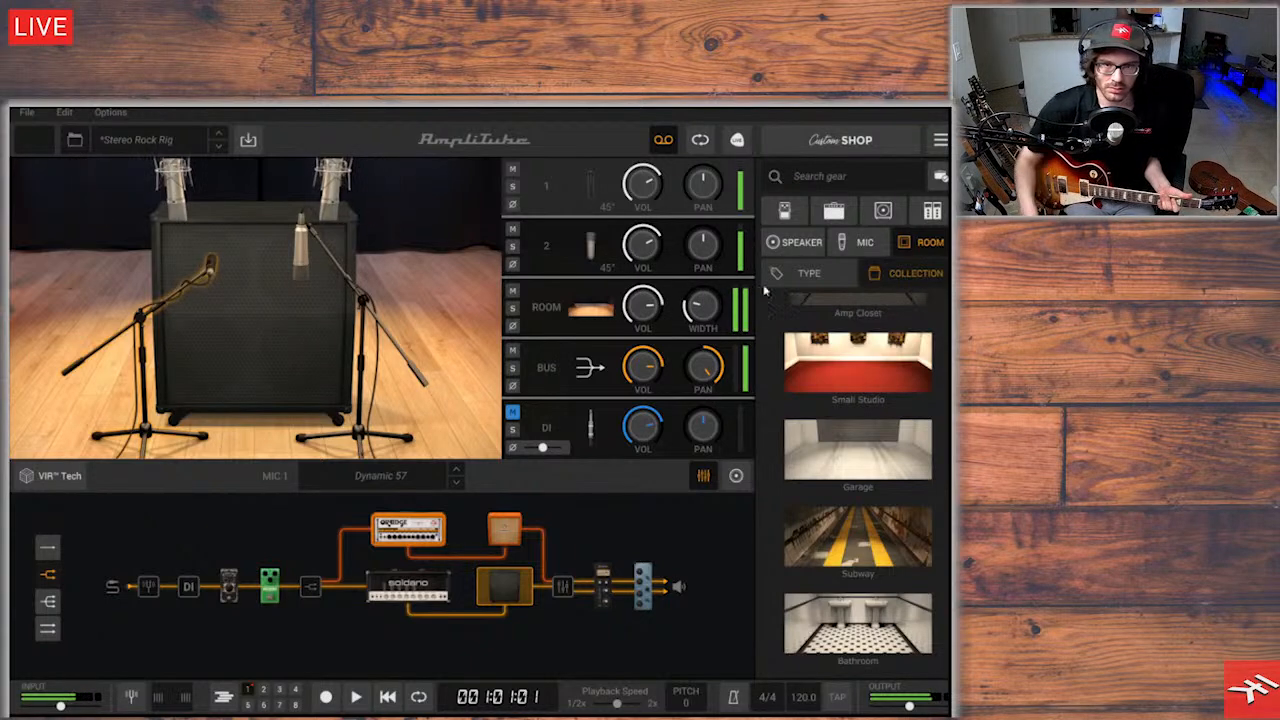
left_click_drag(700, 312, 744, 150)
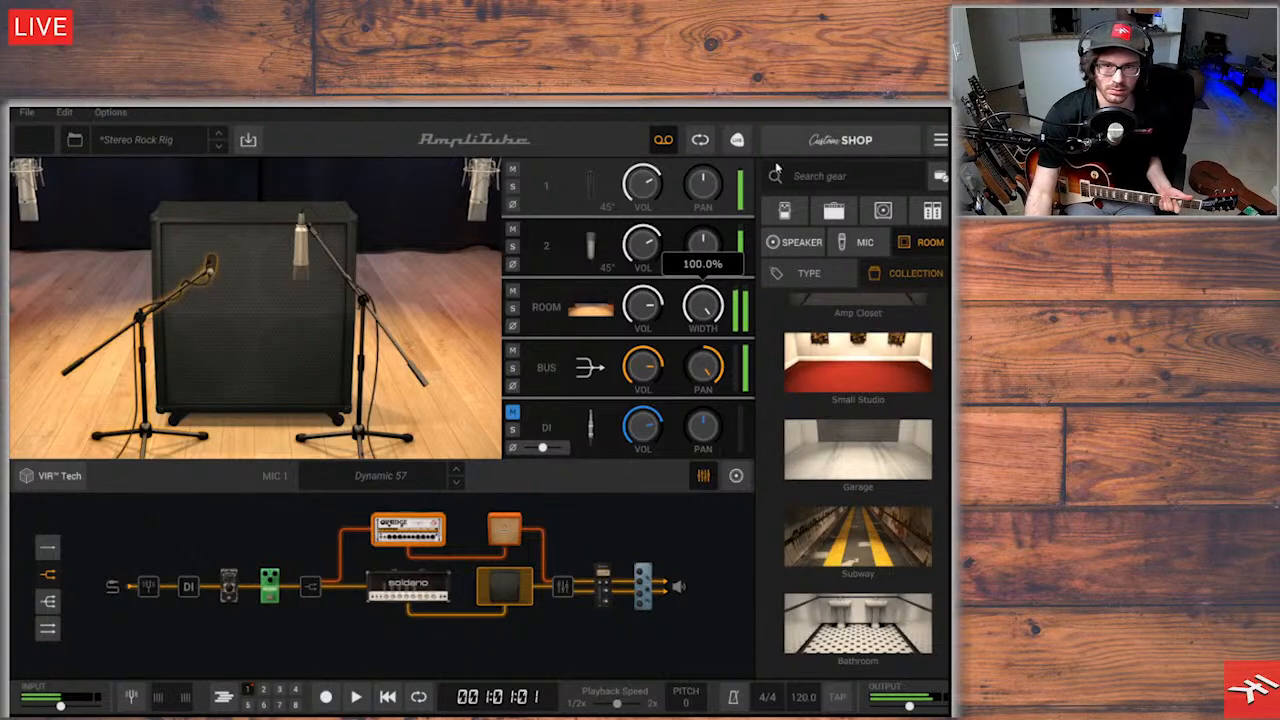
Change the cabinet's room to Bathroom and narrow the room mics' width
left_click(822, 634)
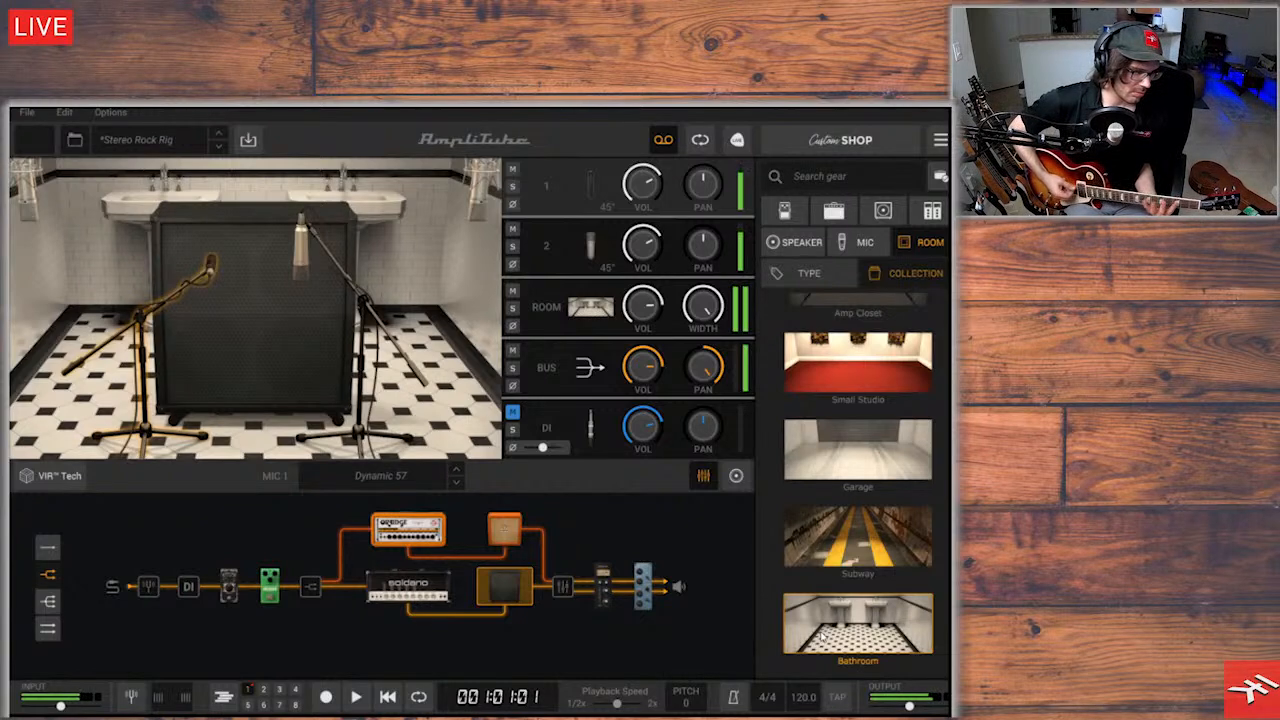
left_click_drag(711, 307, 740, 447)
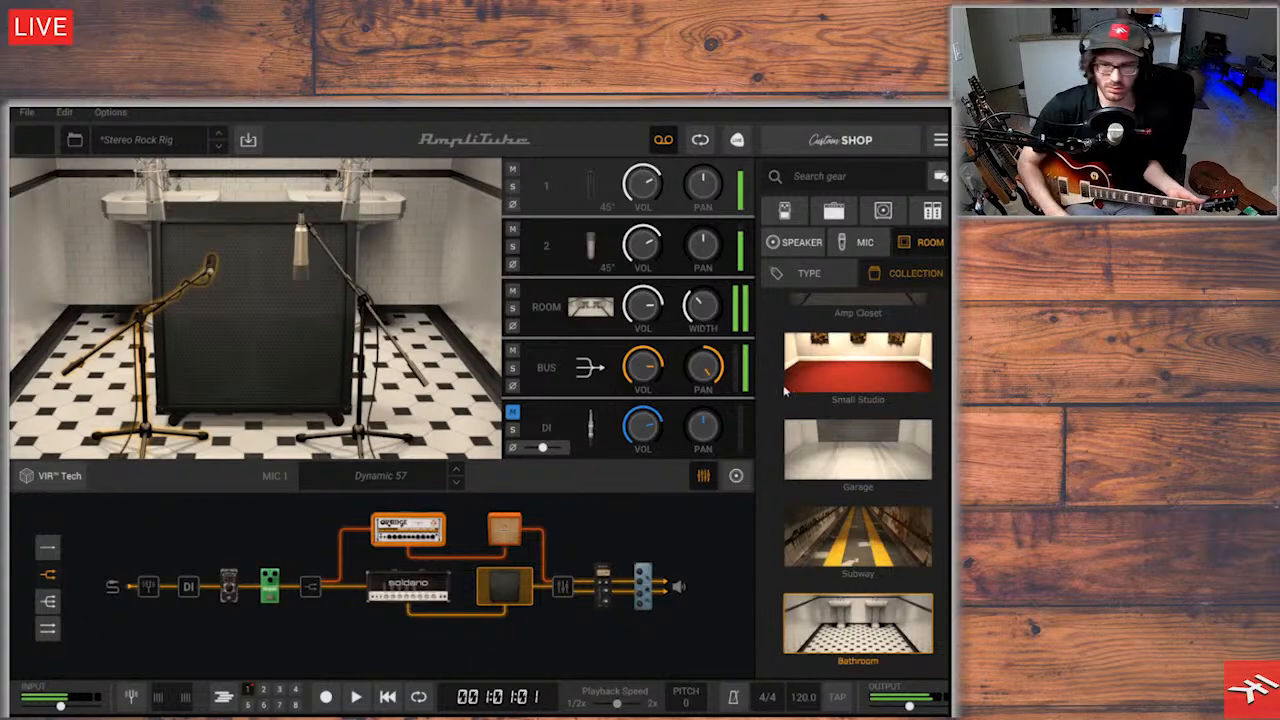
Change the cabinet's room to Subway and turn the room volume all the way down
left_click(843, 520)
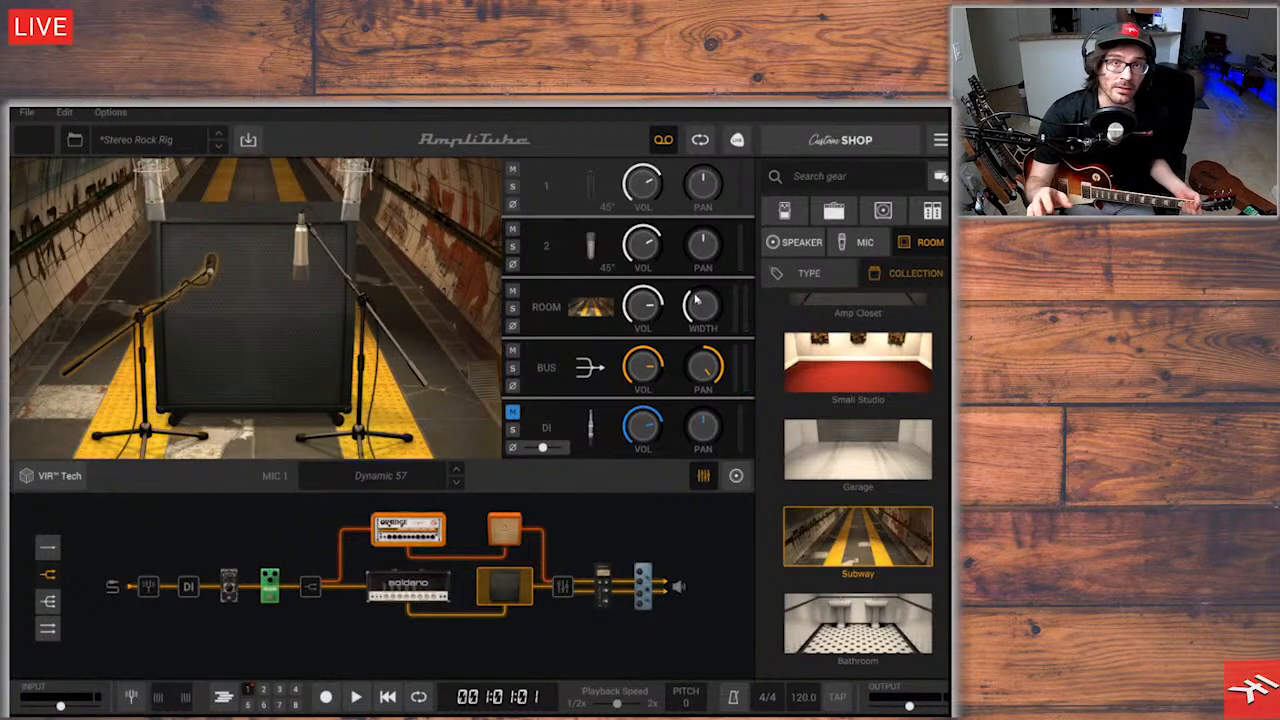
left_click_drag(637, 310, 586, 506)
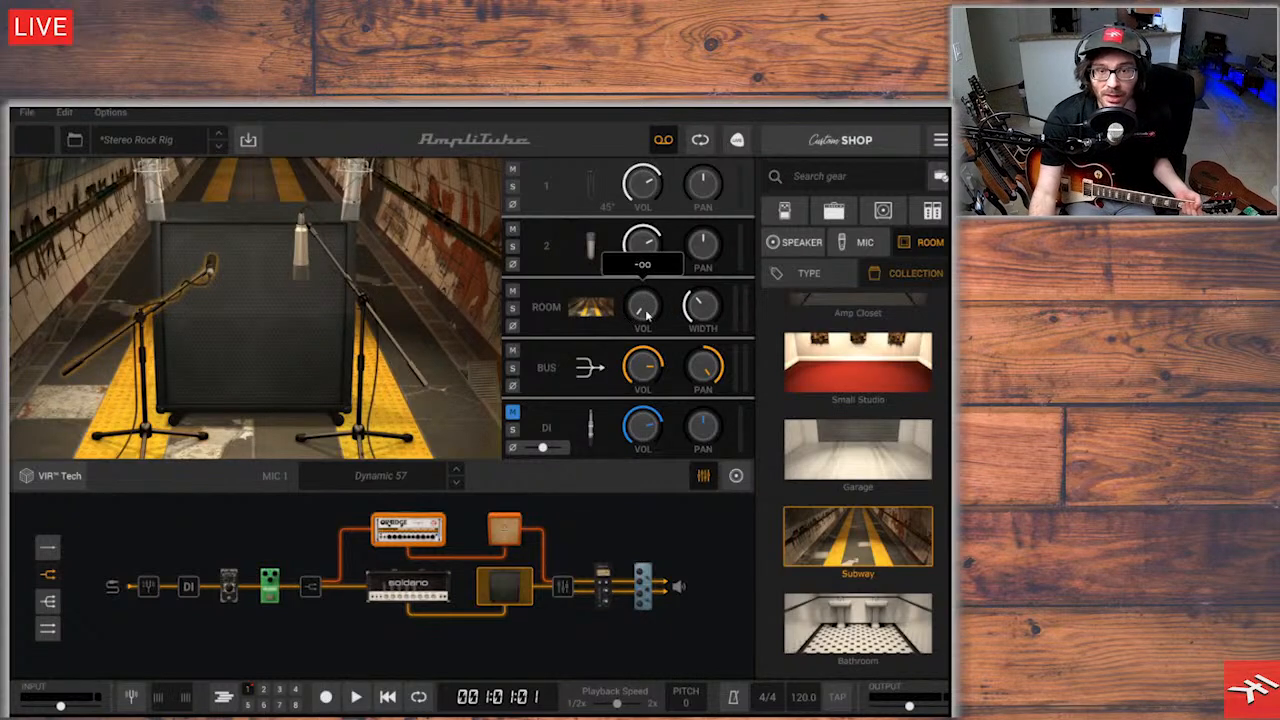
scroll(858, 480, "up", 5)
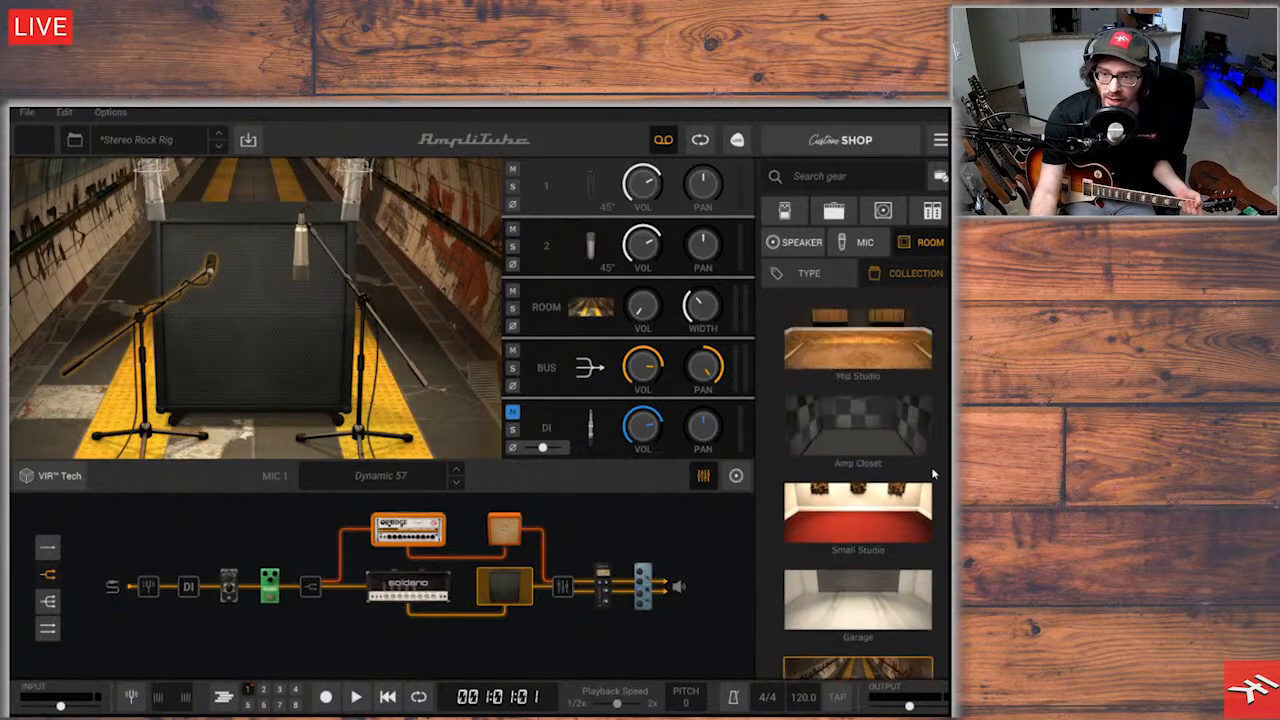
Open the Orange path's cabinet, enable the DI line, and switch its tap to DI Post and back to DI Pre
left_click(504, 529)
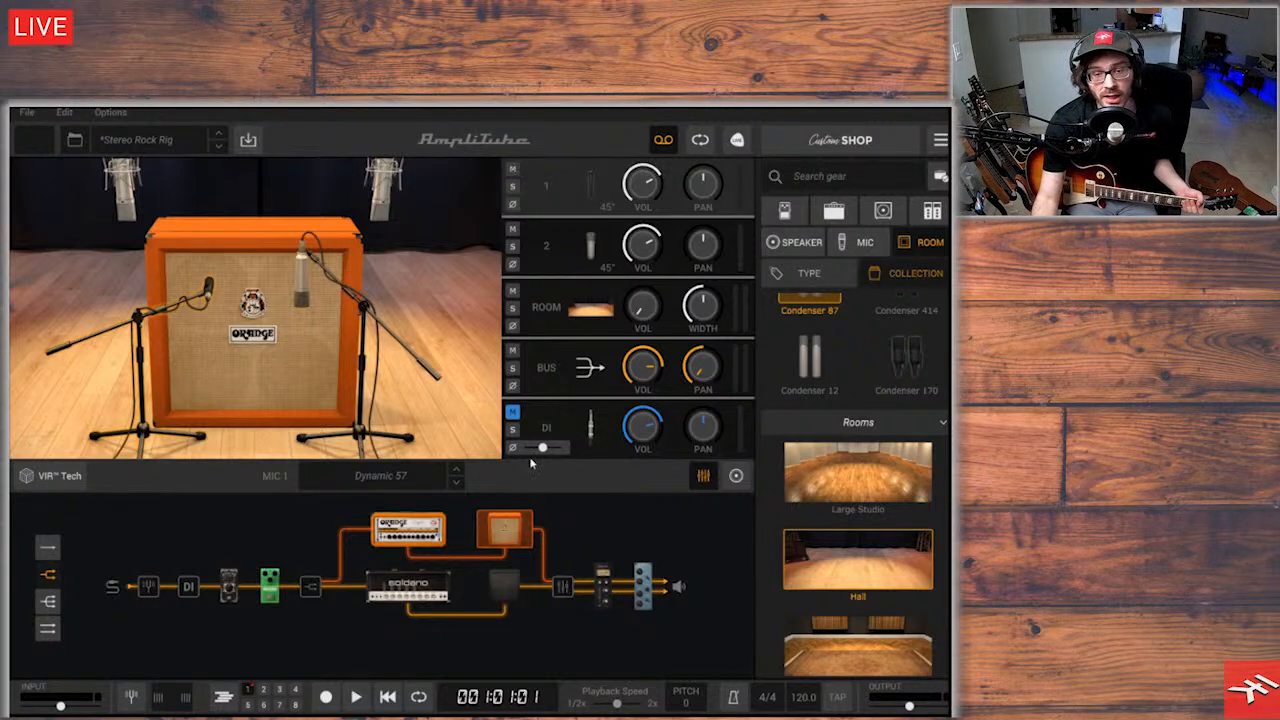
left_click(189, 588)
right_click(189, 588)
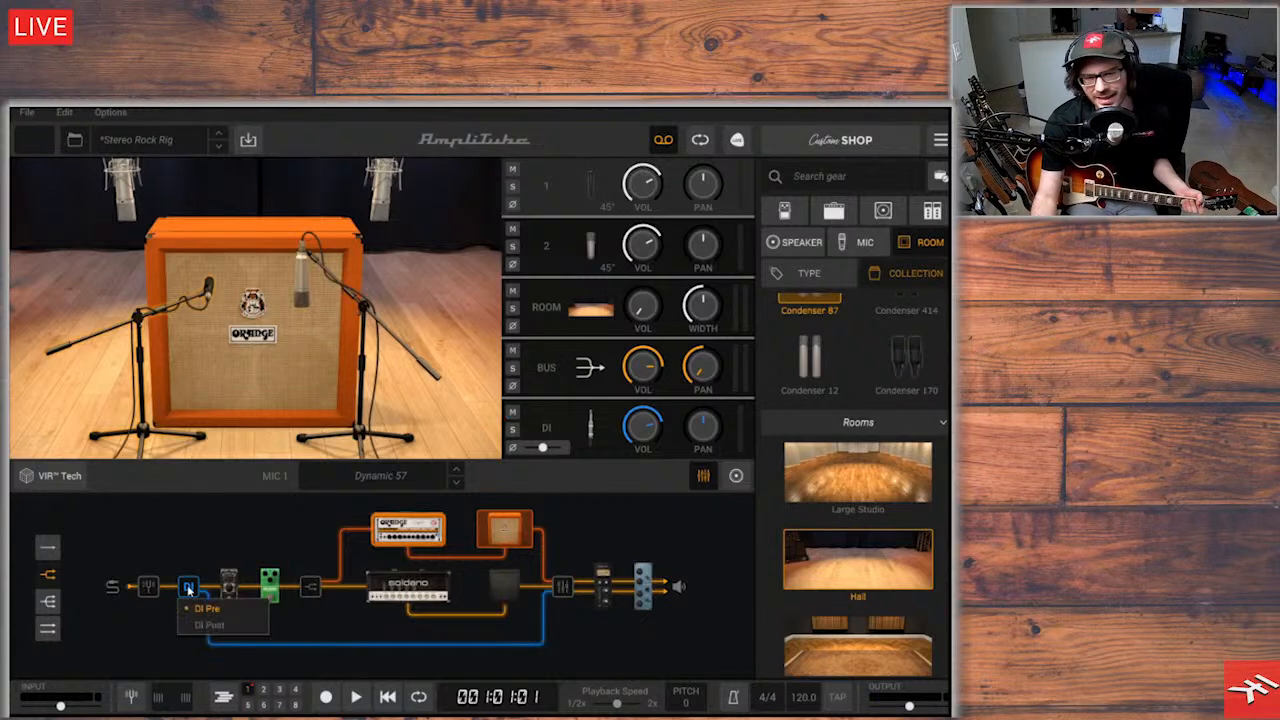
left_click(226, 625)
right_click(323, 594)
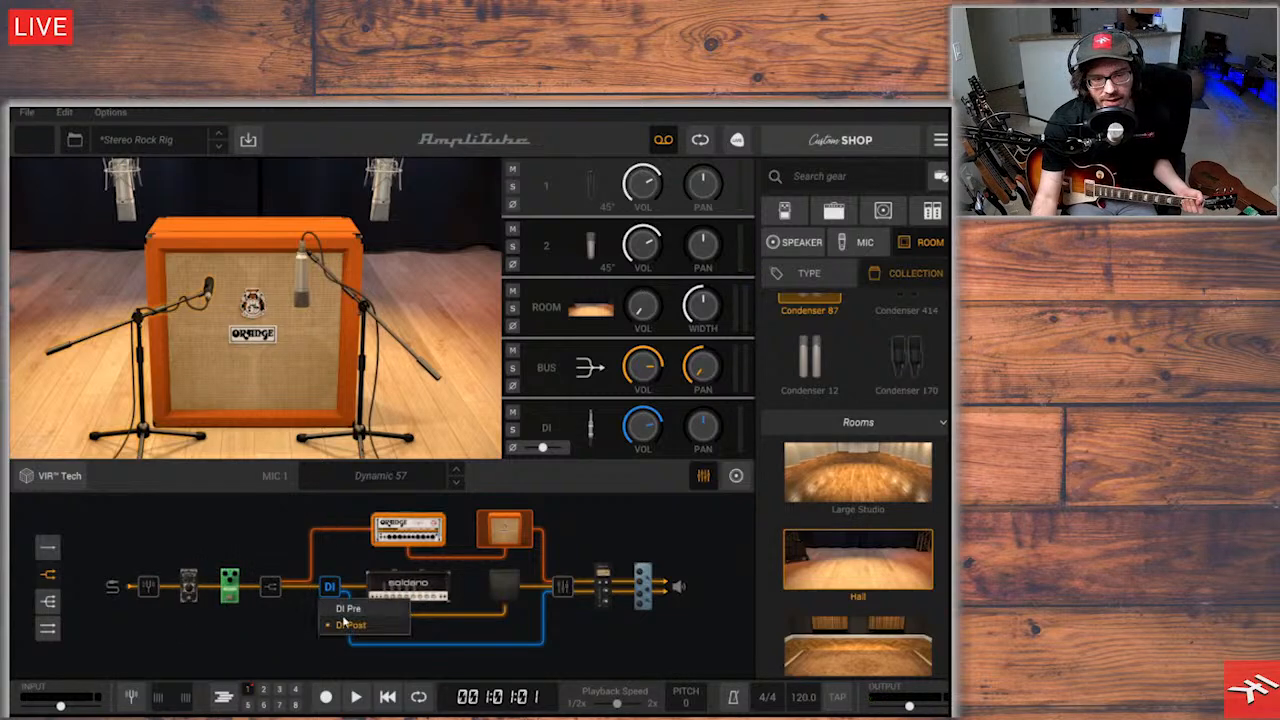
left_click(347, 615)
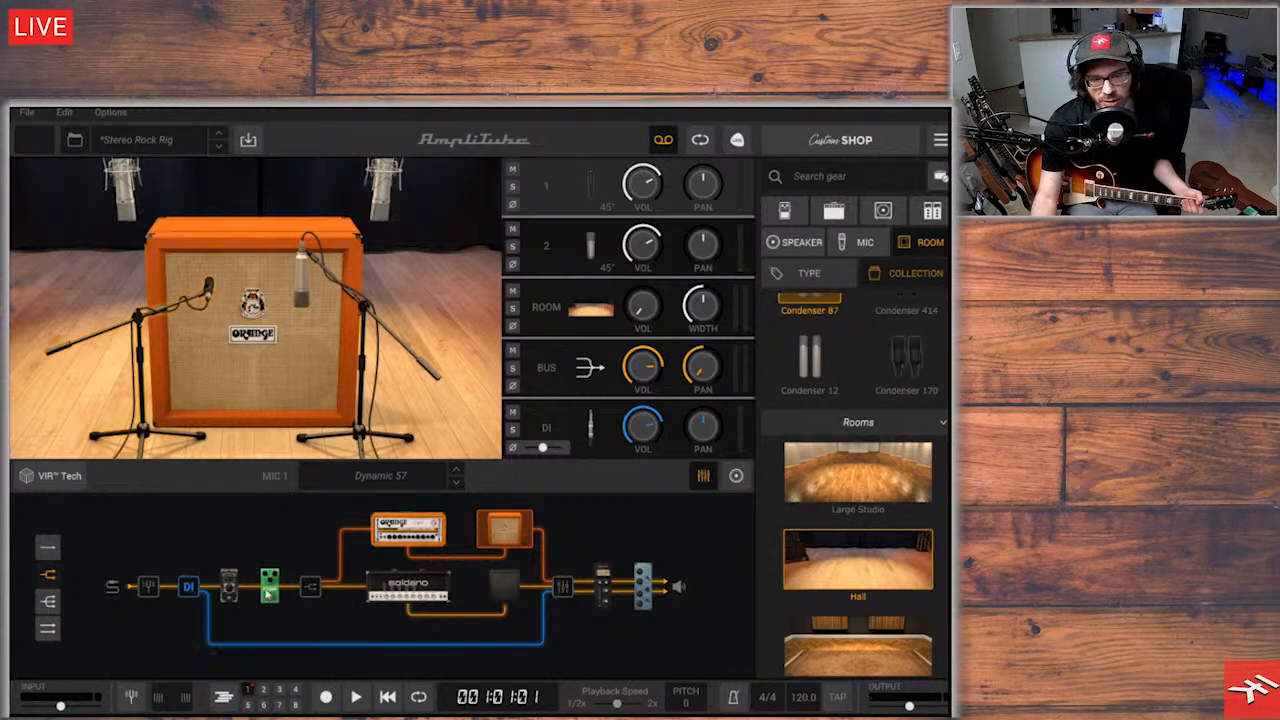
Switch the DI tap to DI Post once more, restore DI Pre, and mute the DI line
right_click(204, 596)
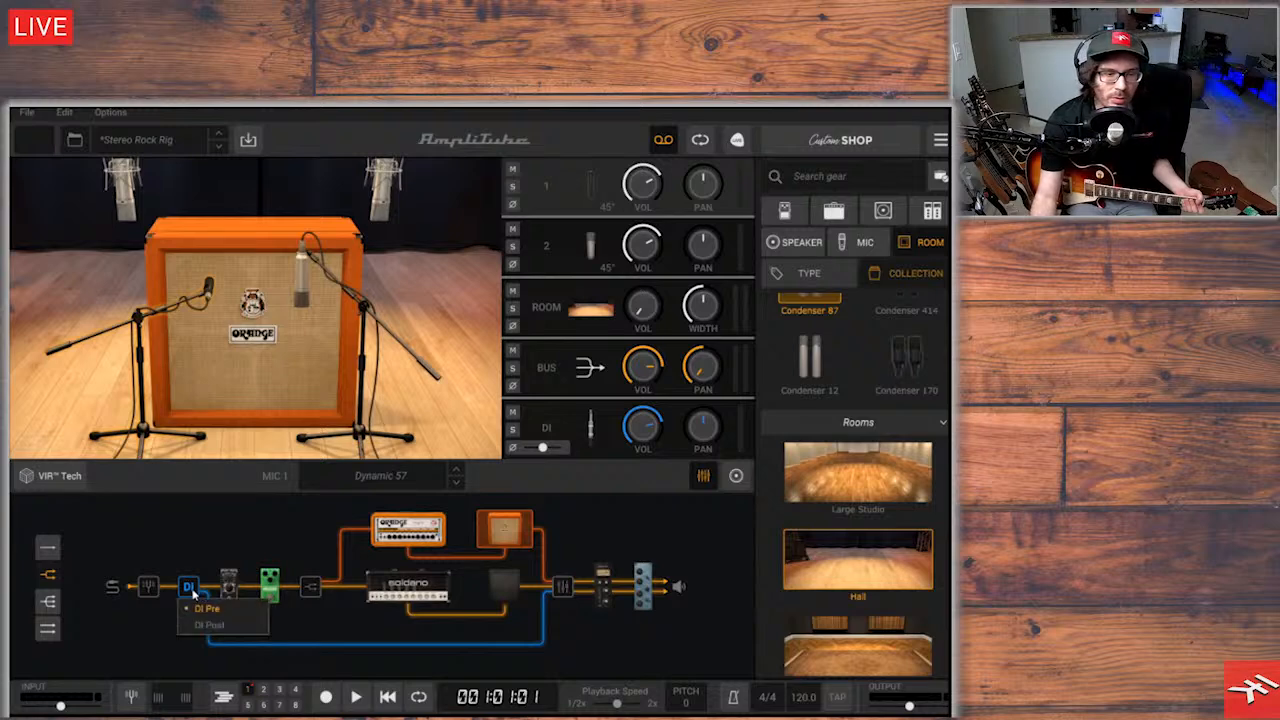
left_click(234, 625)
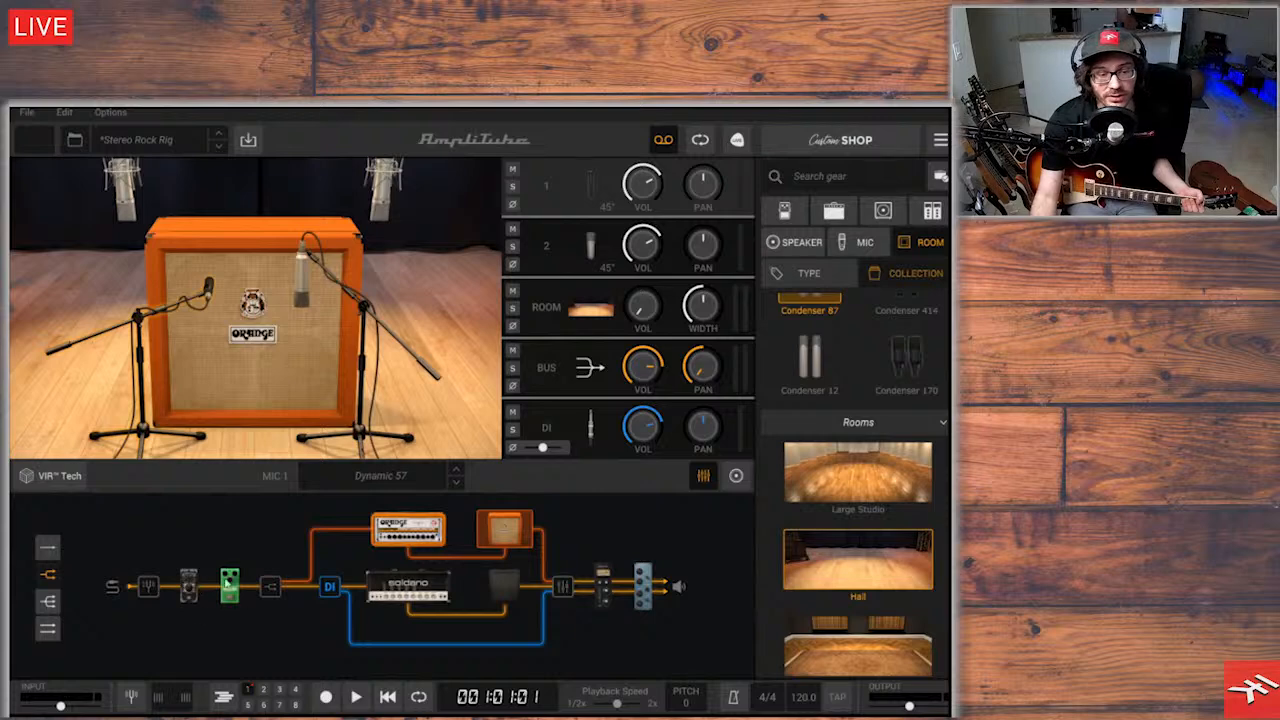
right_click(332, 588)
left_click(347, 608)
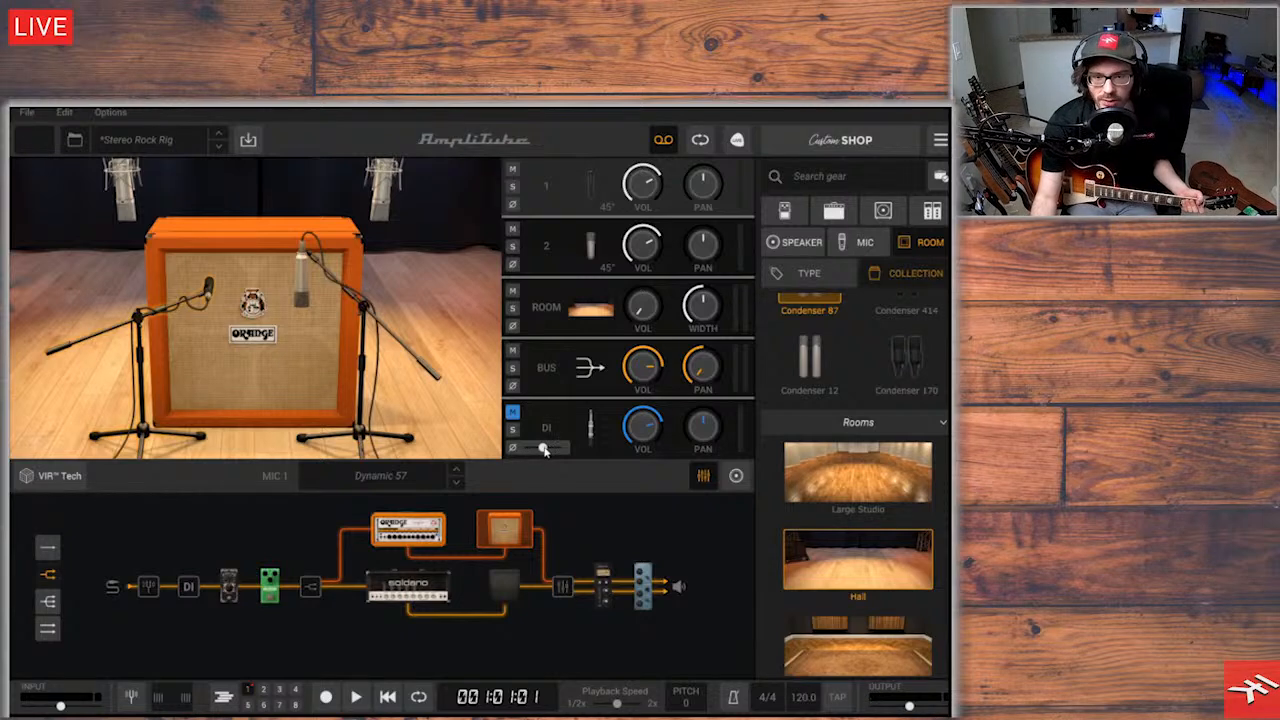
mouse_move(545, 449)
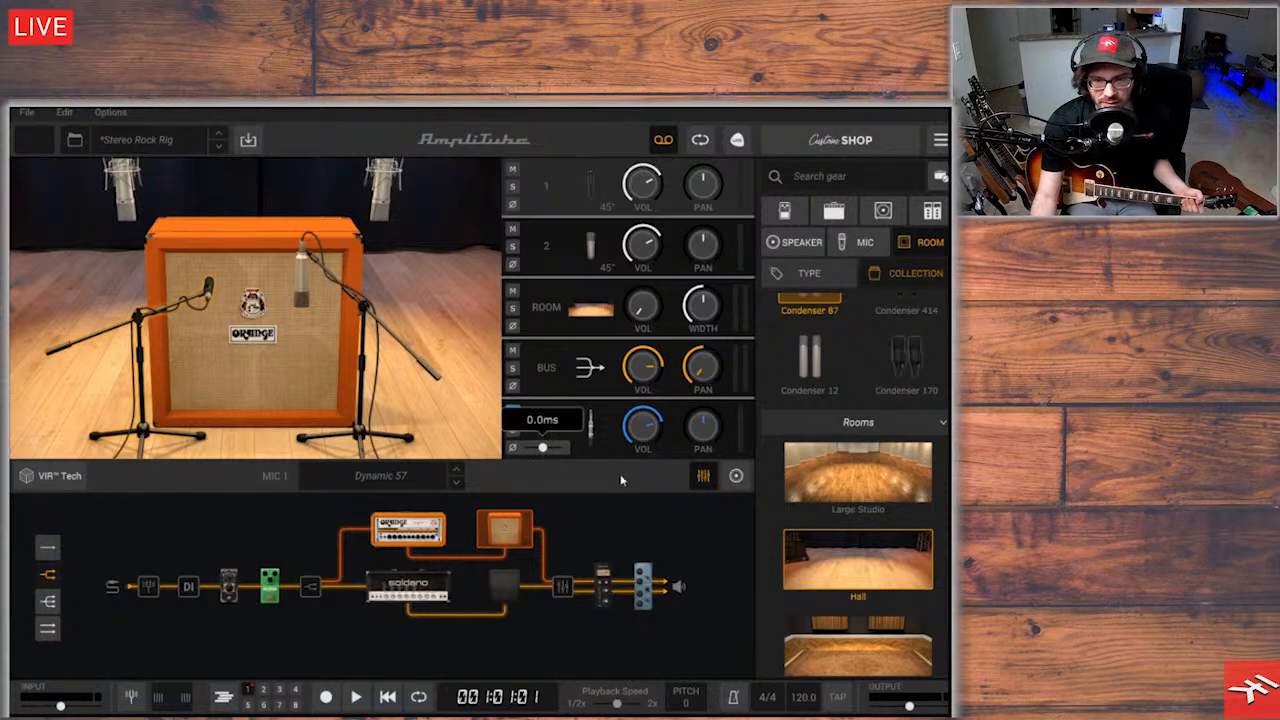
Show the Orange cabinet's individual speaker configuration and the speaker models available for it
left_click(712, 475)
left_click(712, 475)
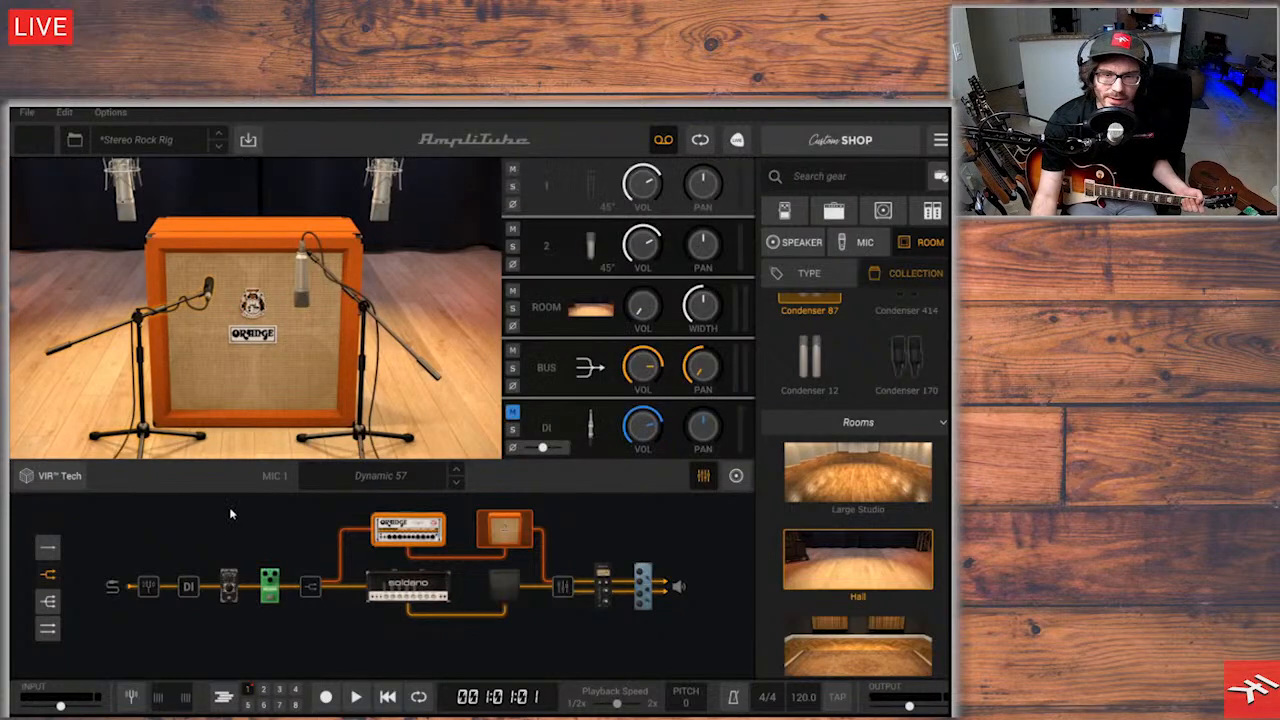
left_click(738, 476)
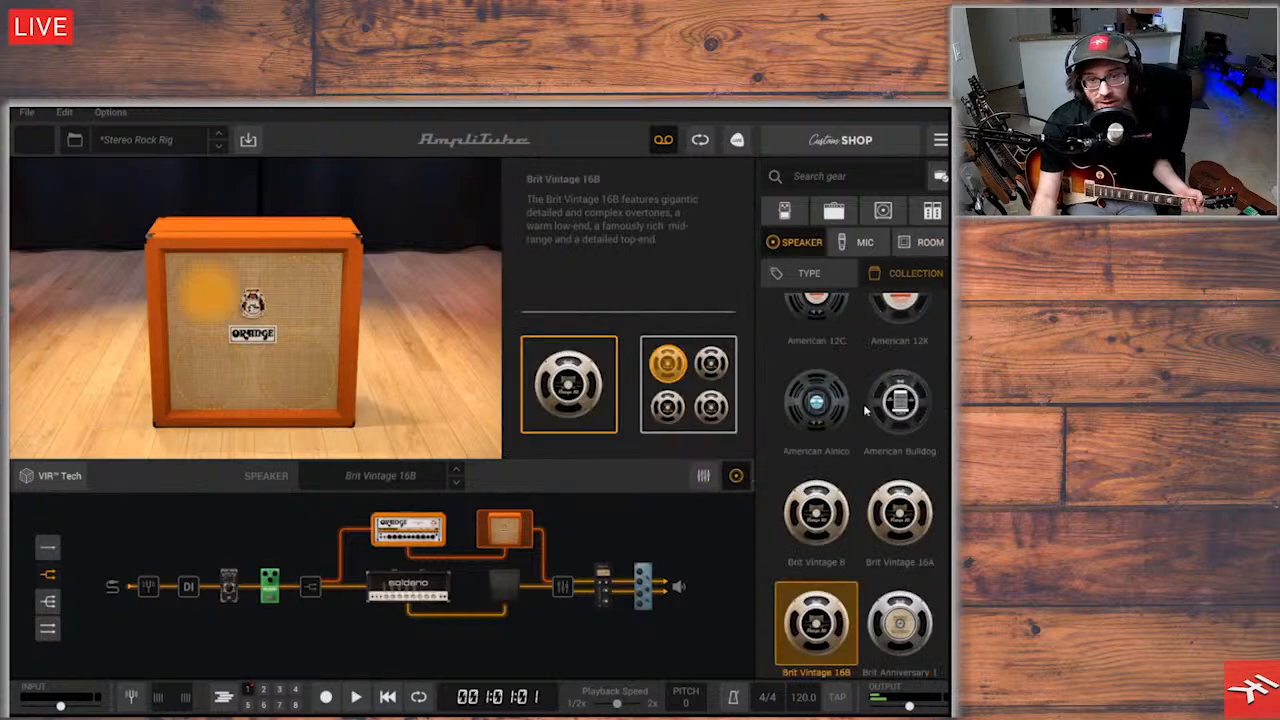
Mix the Orange cabinet's speakers: American Alnico upper right, American Bulldog lower left, and Brit Vintage 16A lower right
left_click_drag(816, 400, 698, 368)
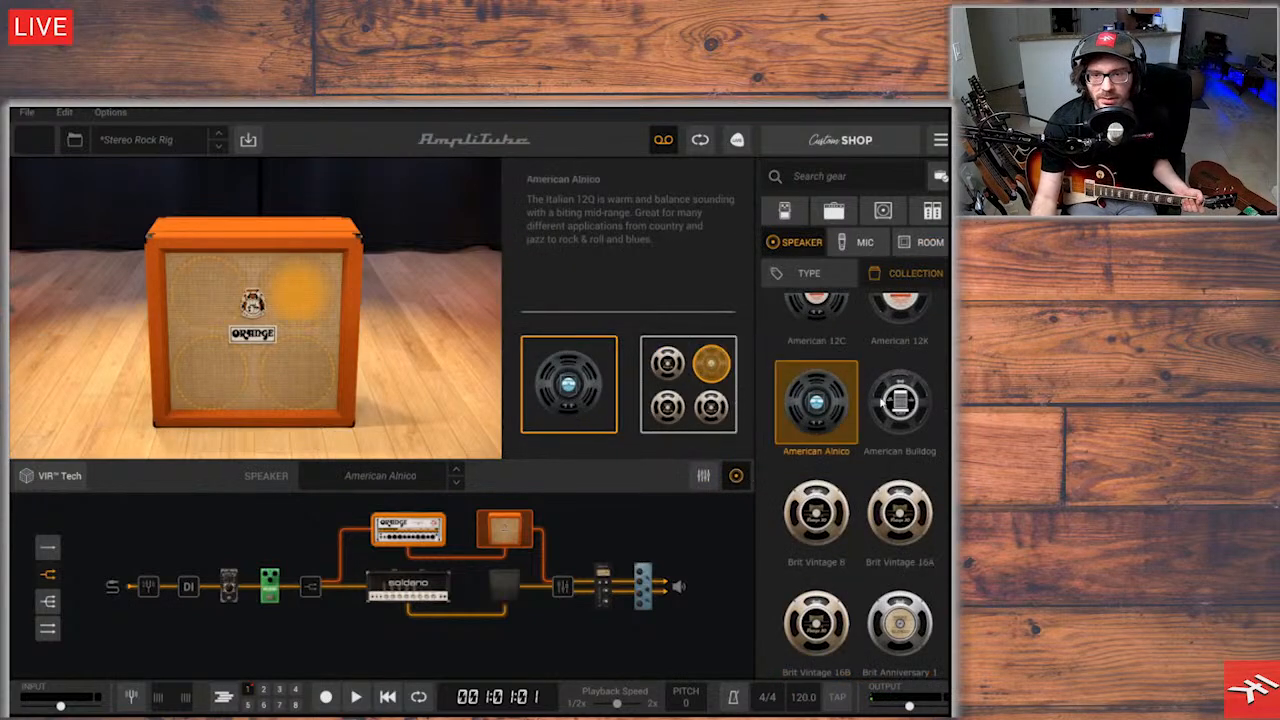
left_click_drag(897, 408, 668, 405)
left_click(662, 348)
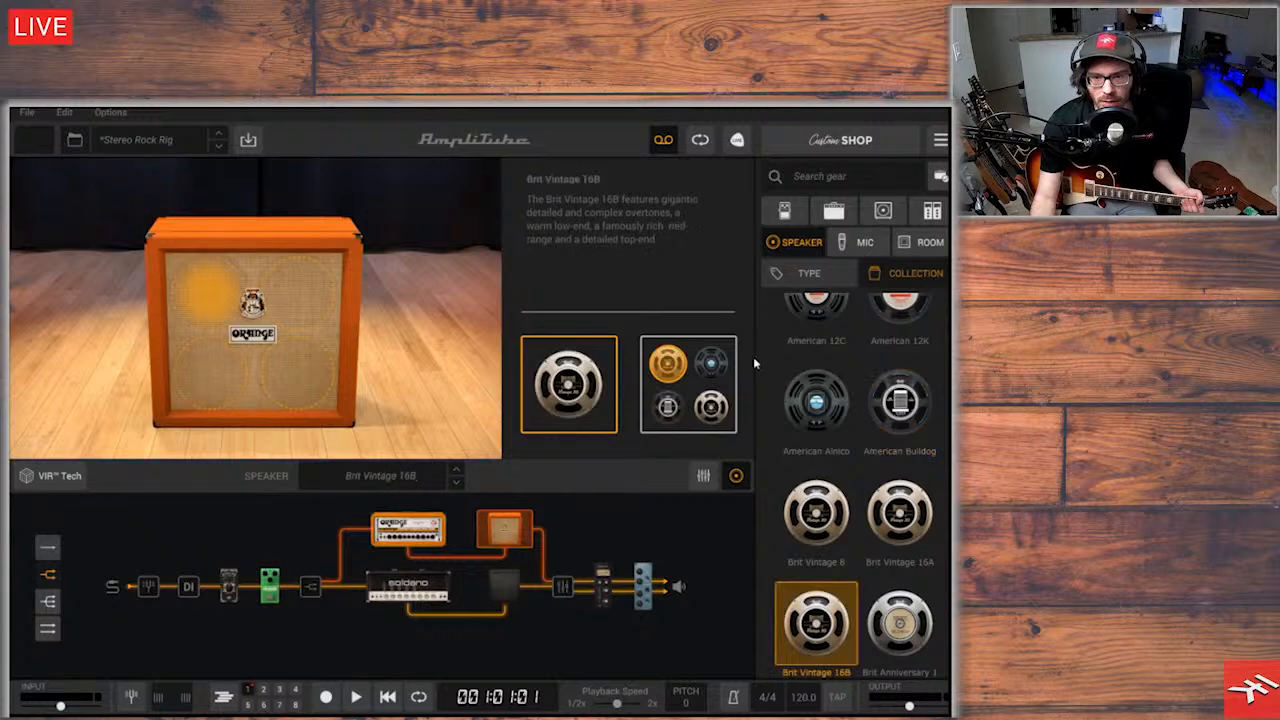
left_click_drag(904, 507, 700, 412)
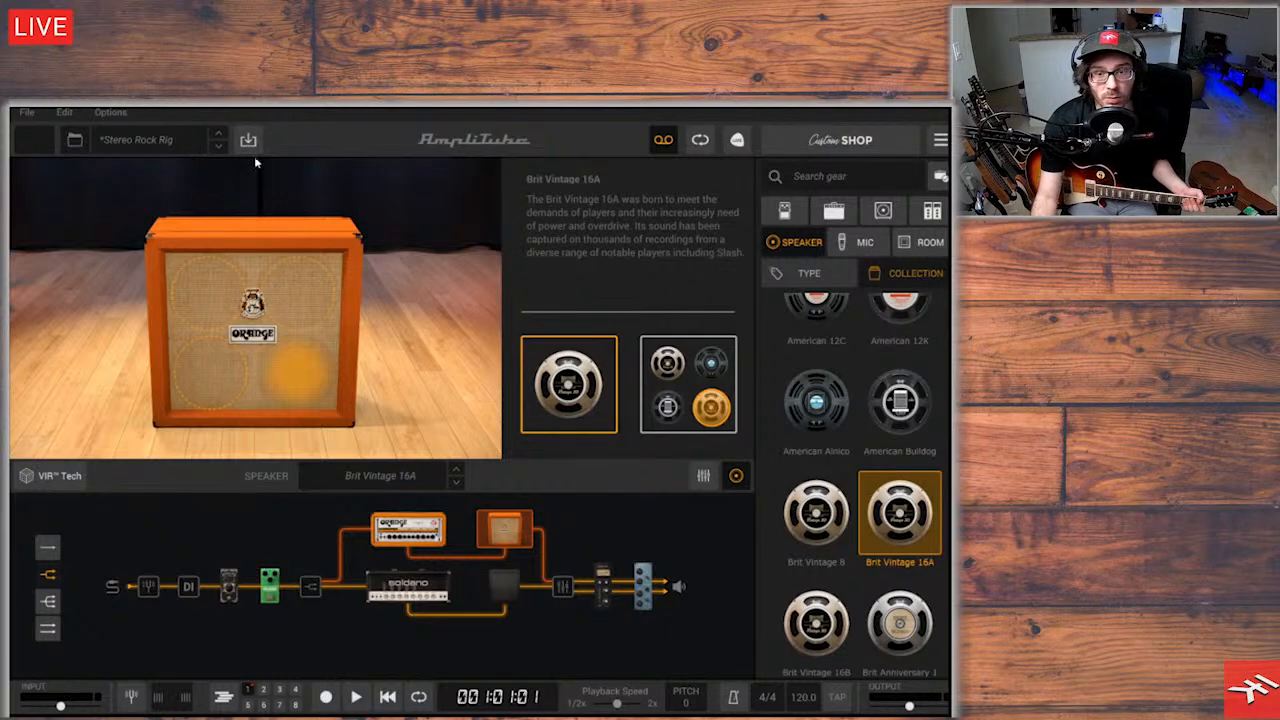
Reload the Stereo Rock Rig preset to discard the speaker changes, and bring up the Orange Thunderverb 200 amp
left_click(158, 140)
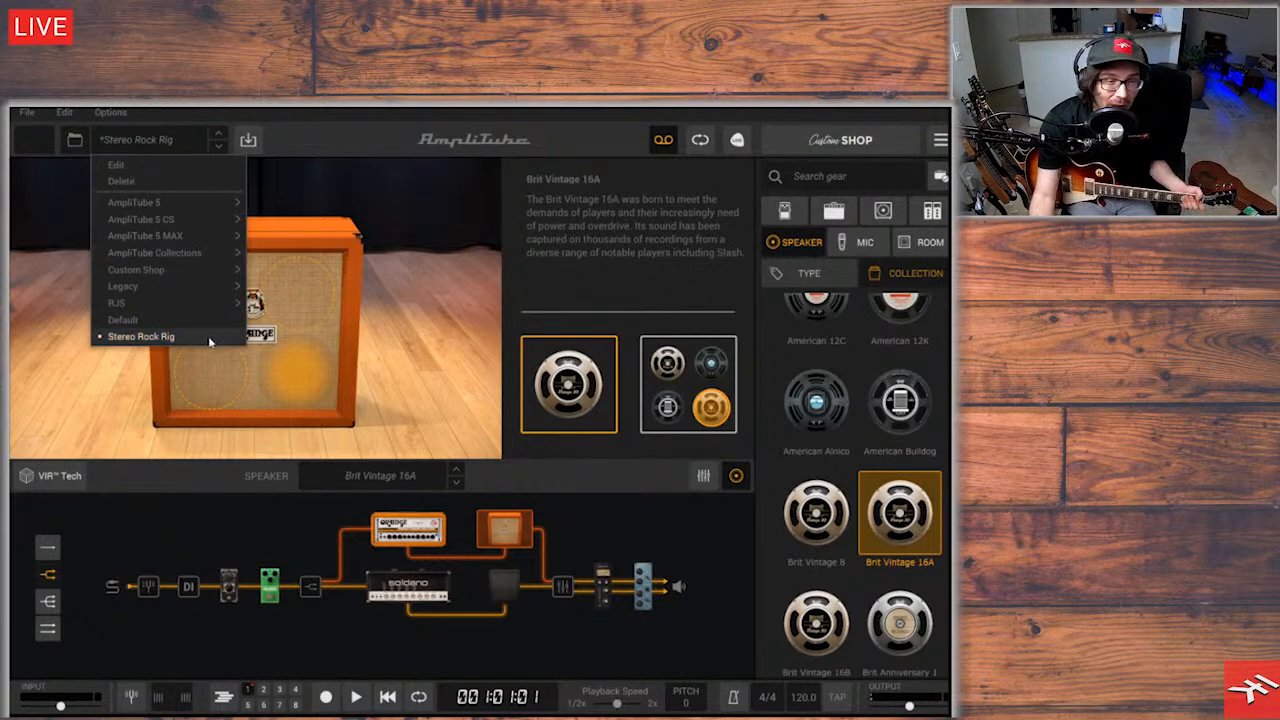
left_click(206, 336)
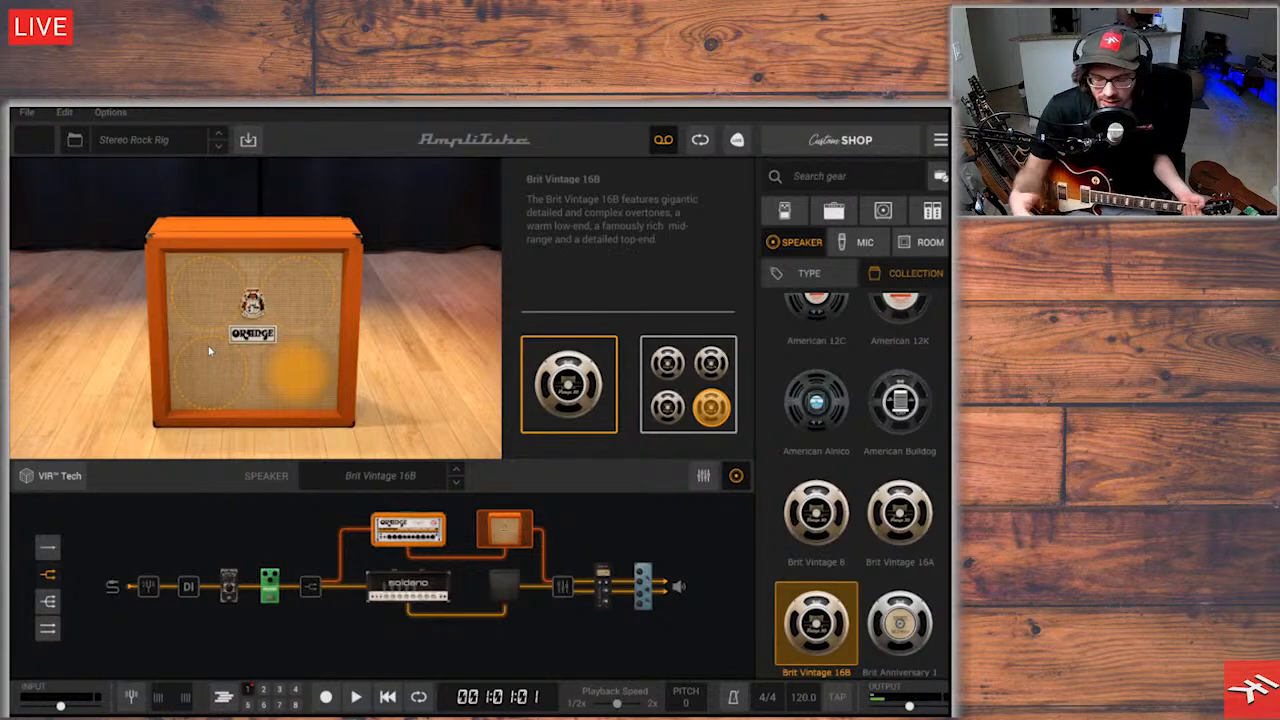
left_click(415, 522)
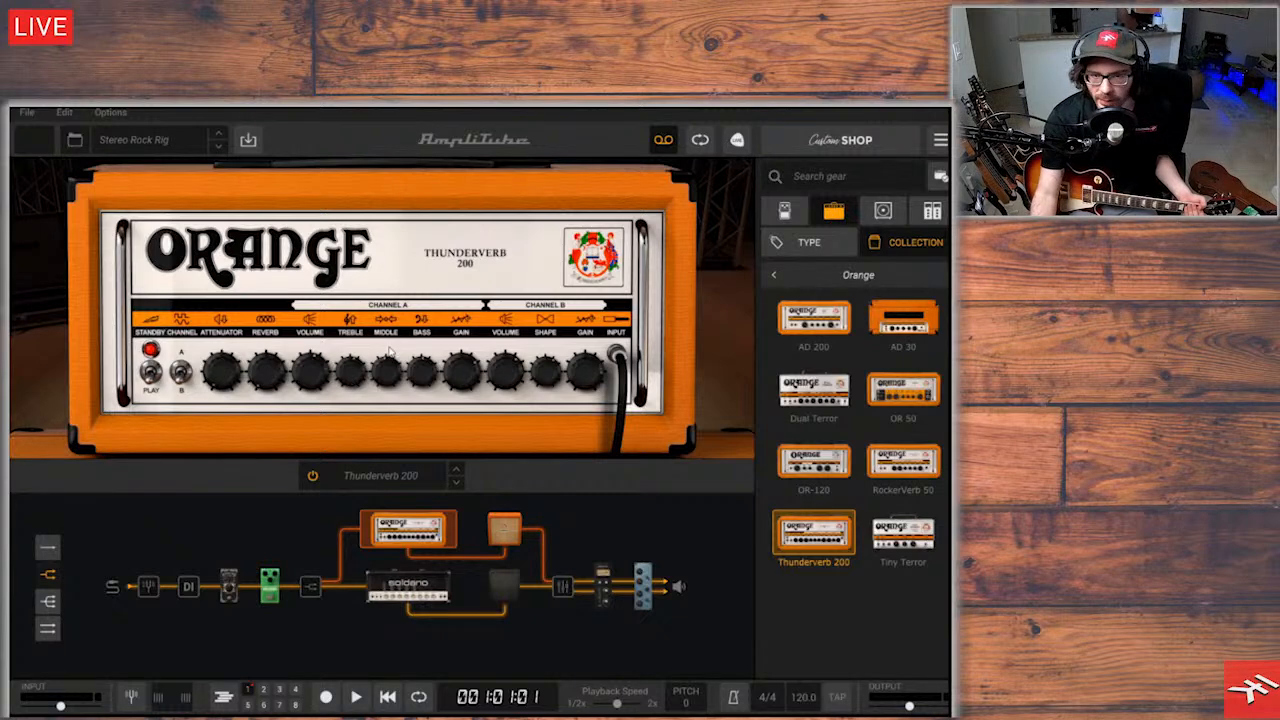
Show the Orange cabinet, the rack gear collections, and the master rack's Black 76 compressor
left_click(505, 531)
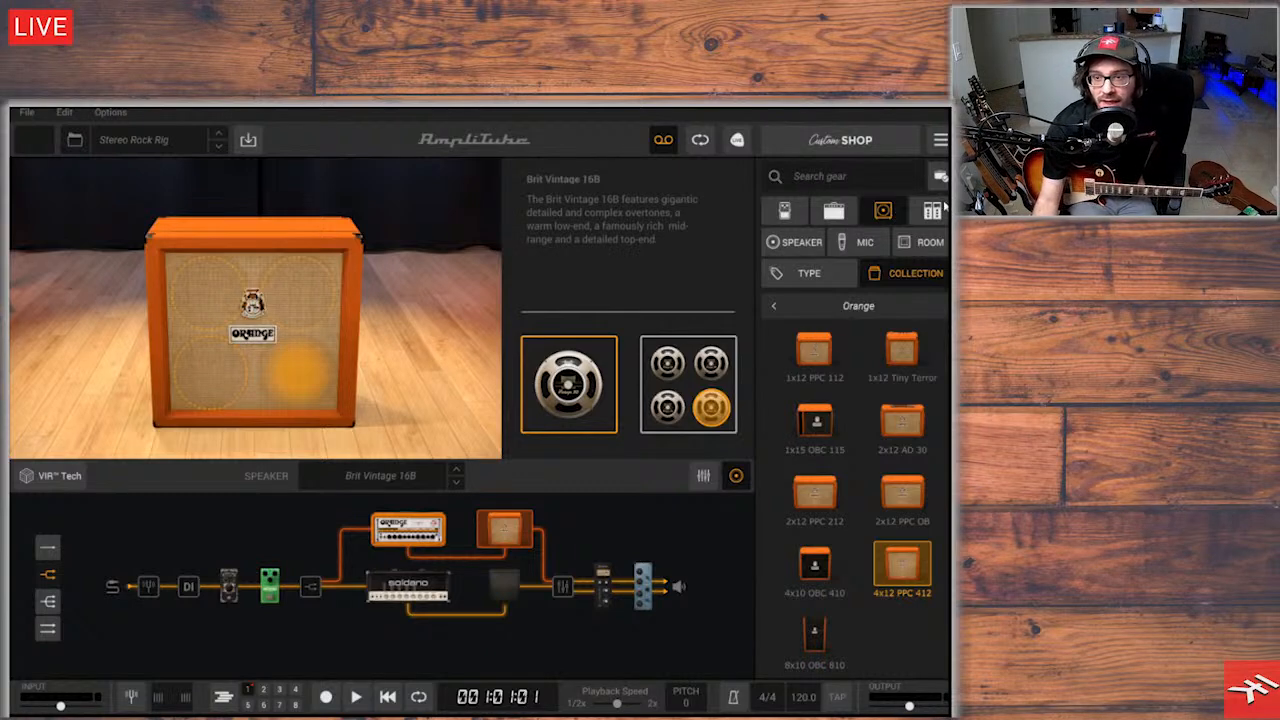
left_click(942, 207)
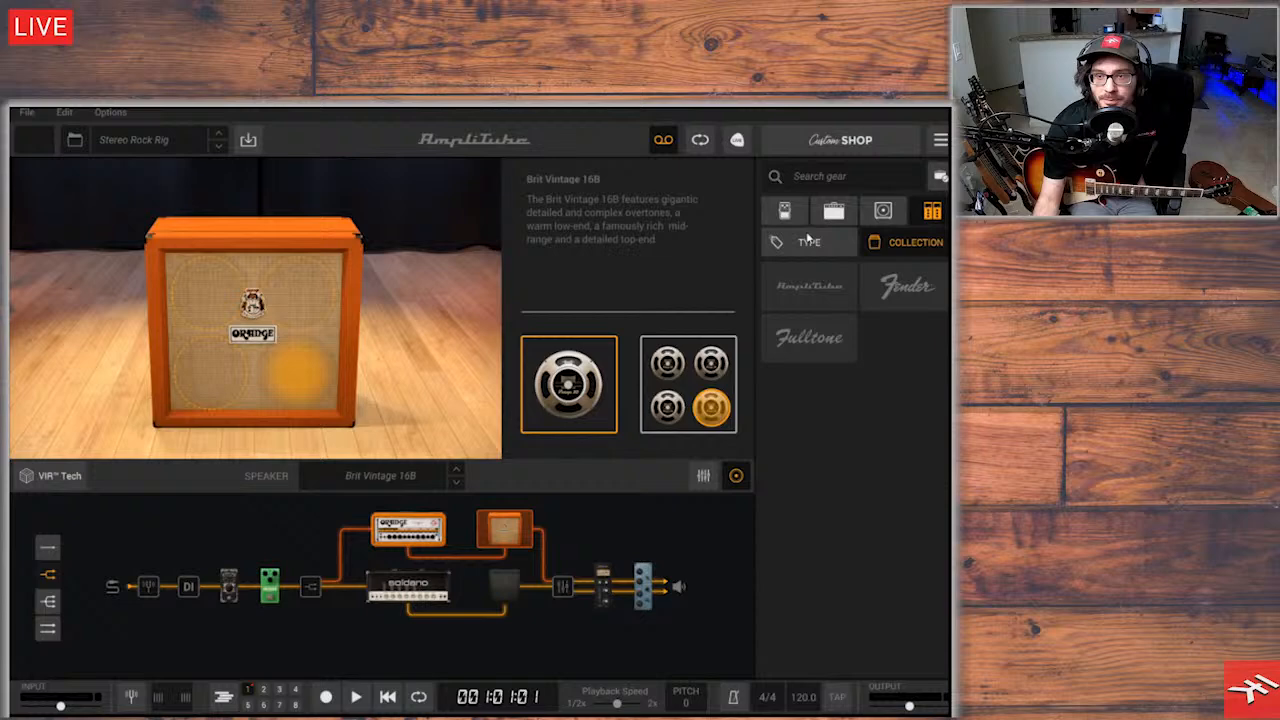
left_click(604, 584)
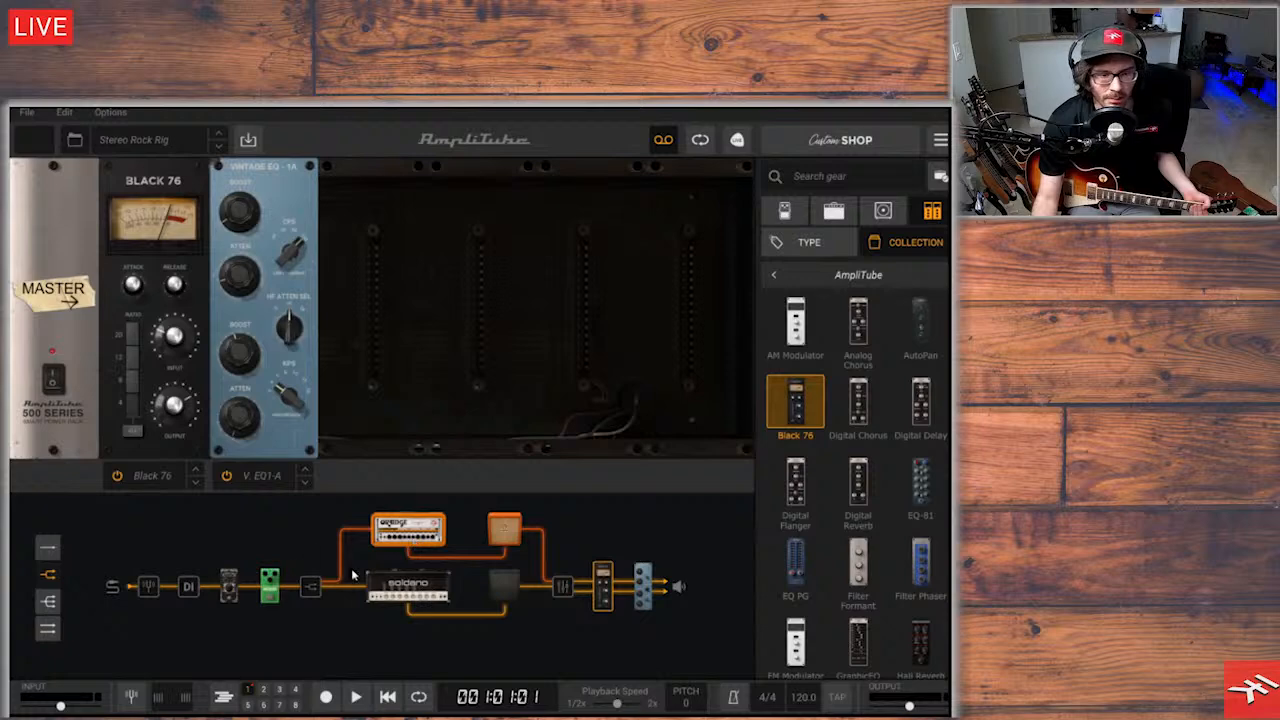
Try an additional OverScream pedal in the Orange amp's effects loop, and empty its slot again
mouse_move(270, 594)
left_mouse_down()
mouse_move(324, 590)
mouse_move(306, 586)
mouse_move(346, 535)
mouse_move(338, 590)
mouse_move(343, 535)
mouse_move(270, 588)
left_mouse_up()
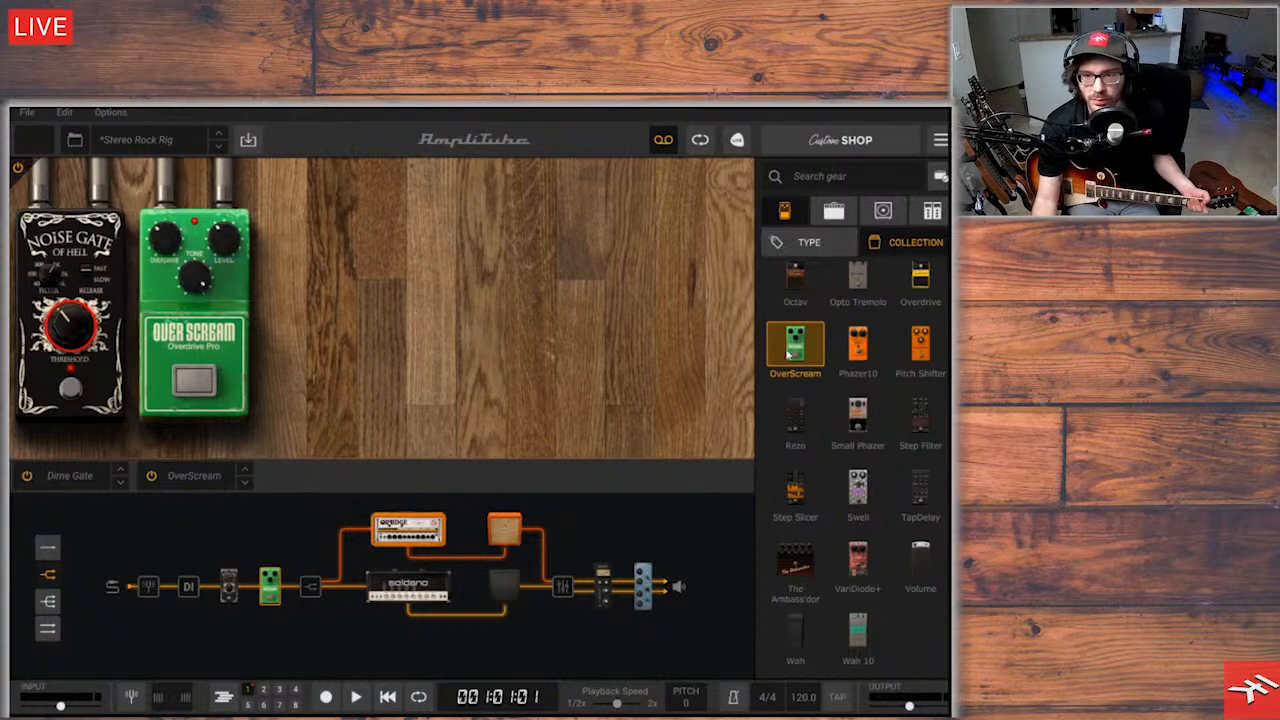
left_click_drag(790, 352, 452, 521)
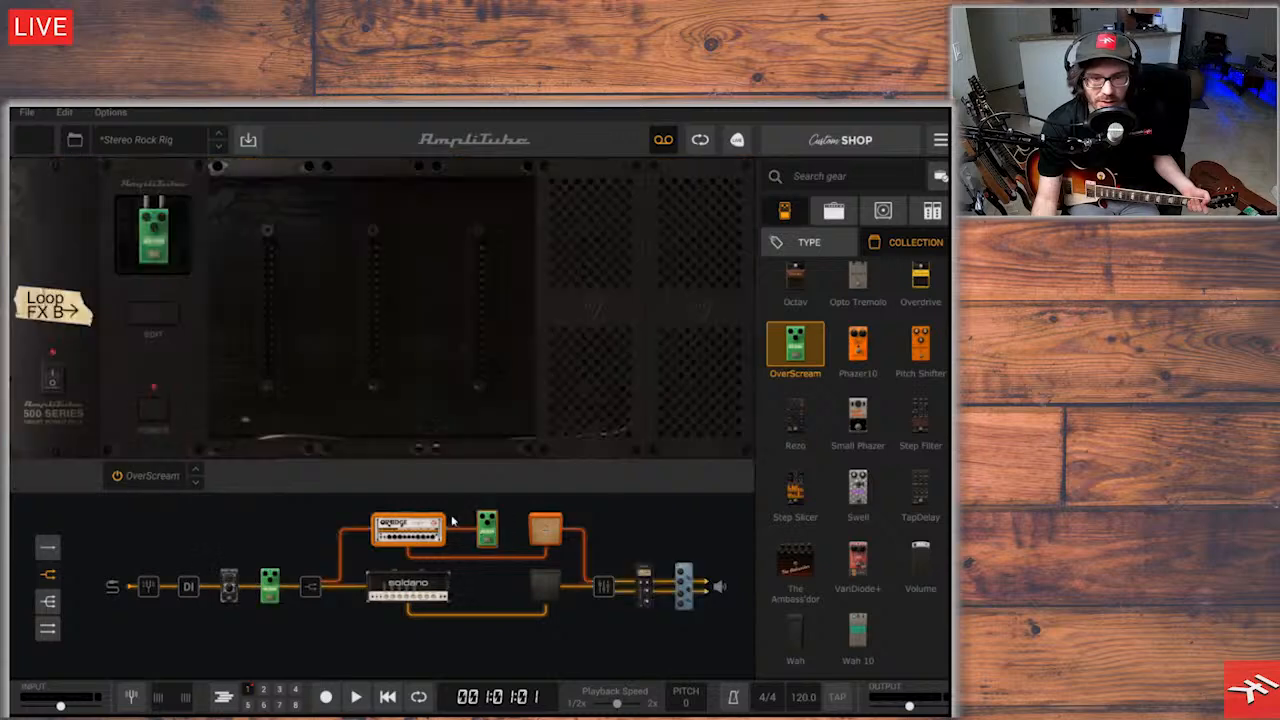
left_click(150, 475)
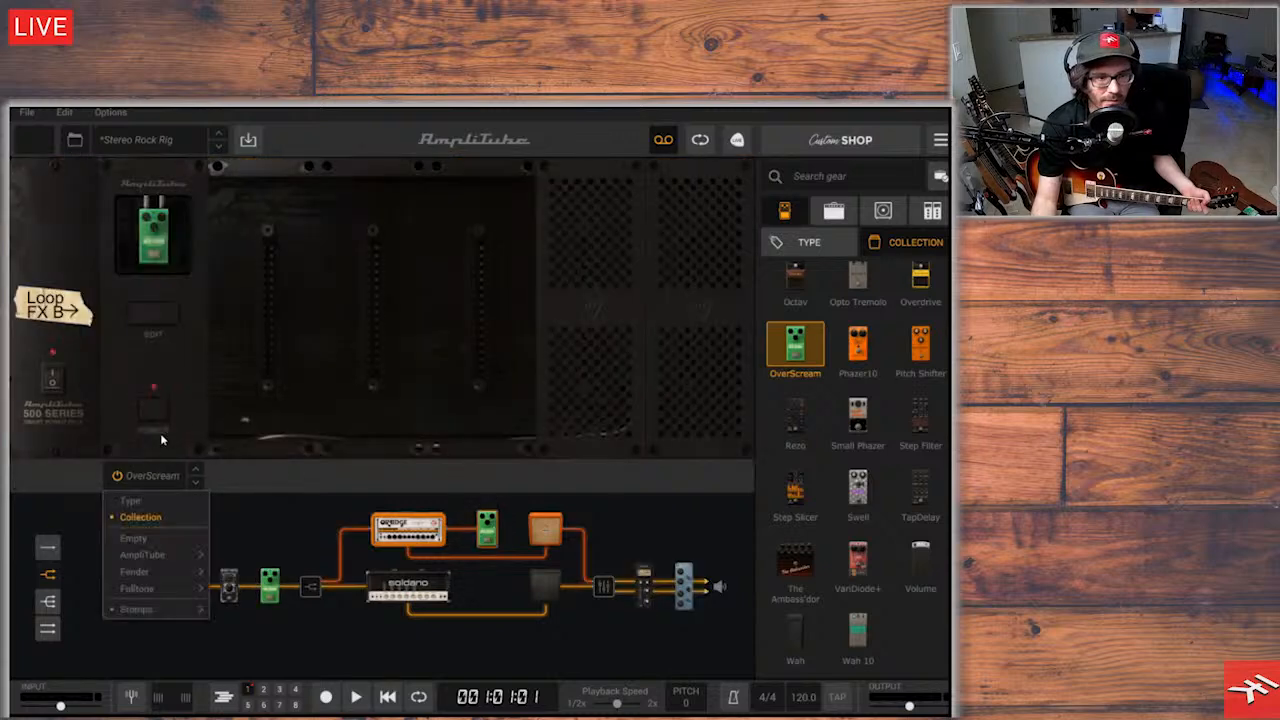
left_click(169, 540)
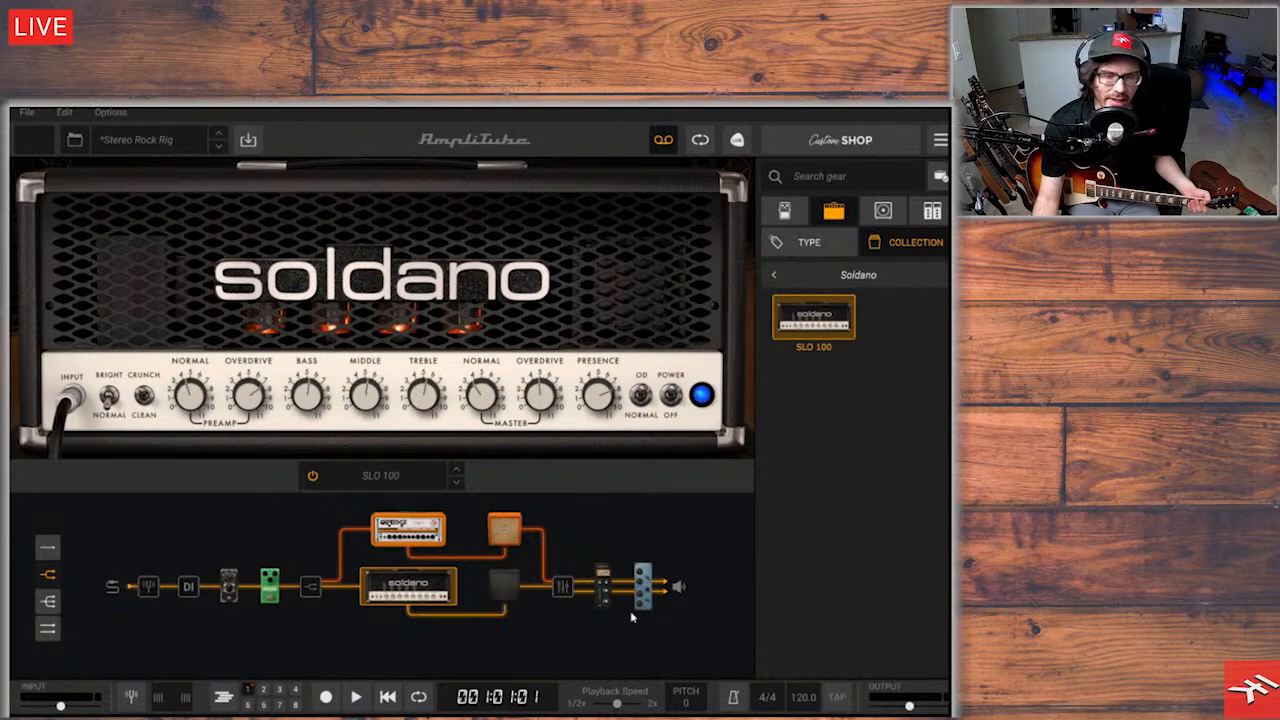
Move the Black 76 compressor from the master rack to the Orange path's rack and back again
mouse_move(598, 578)
left_mouse_down()
mouse_move(562, 530)
mouse_move(588, 580)
left_mouse_up()
left_click(562, 530)
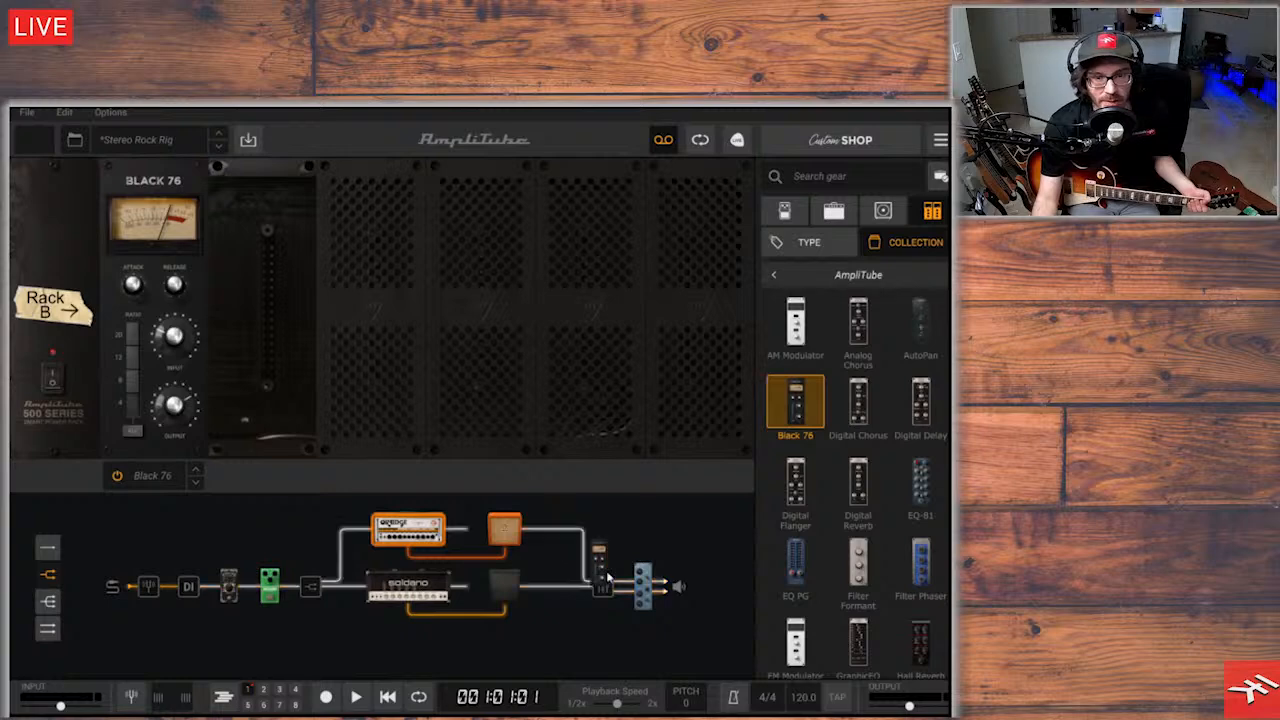
left_click(588, 588)
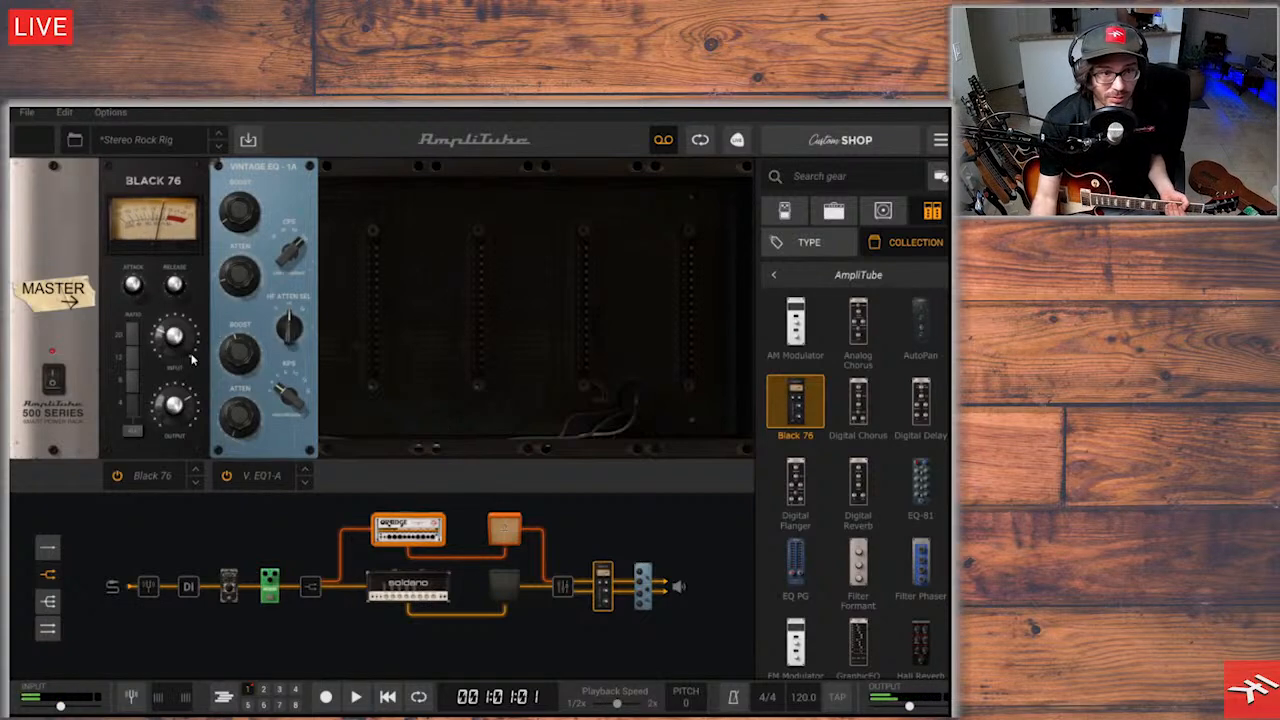
left_click_drag(177, 345, 182, 406)
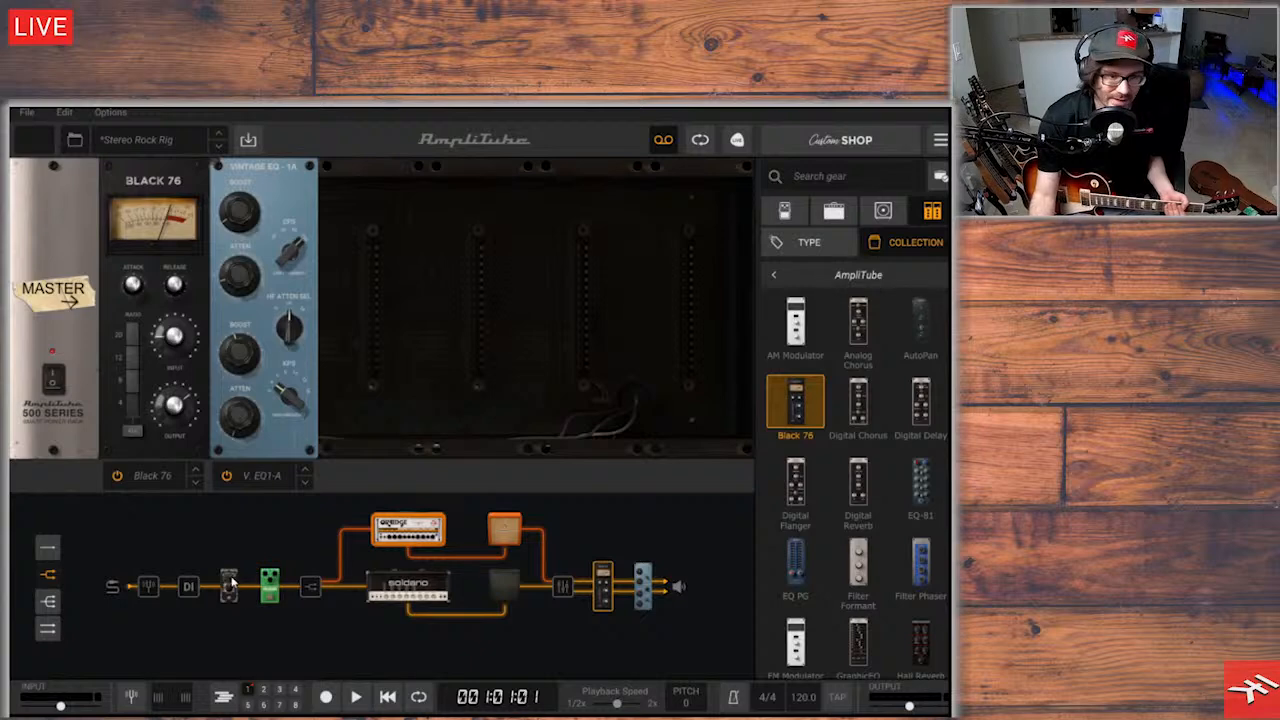
Sweep the Dime Noise Gate's threshold down to 0.0 and back up, finishing at 6.5
left_click(230, 584)
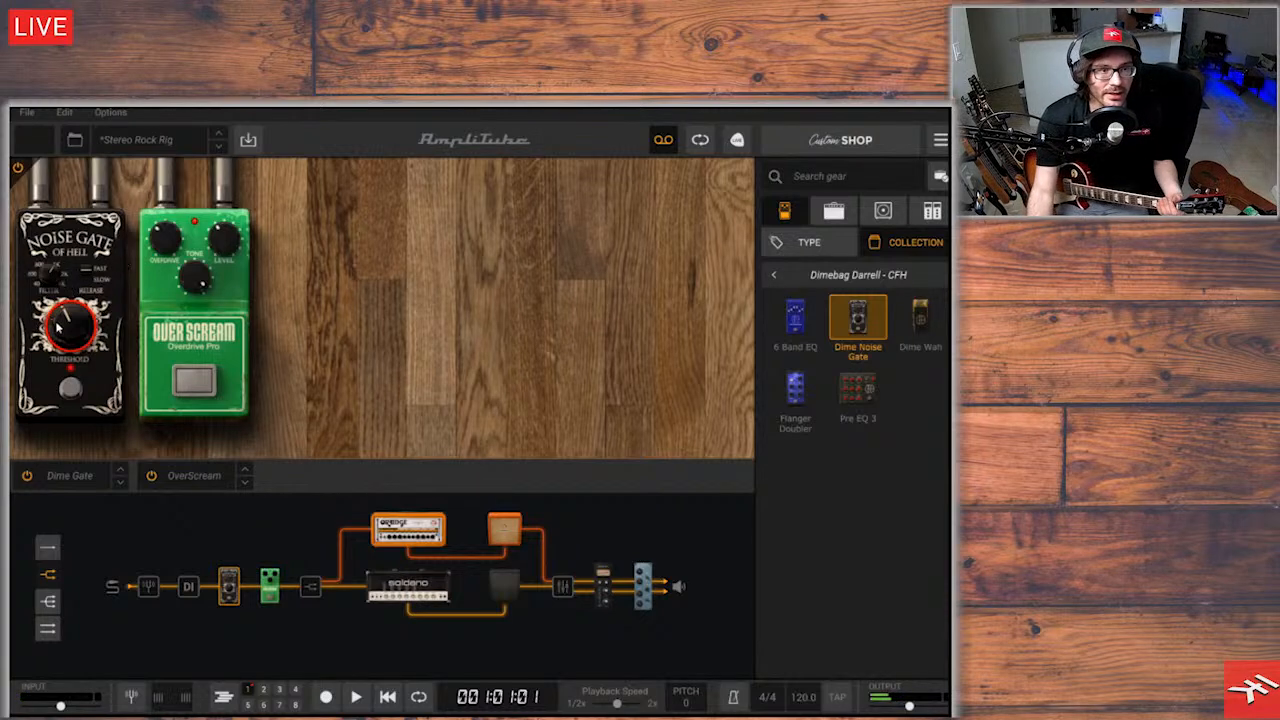
left_click_drag(65, 328, 97, 442)
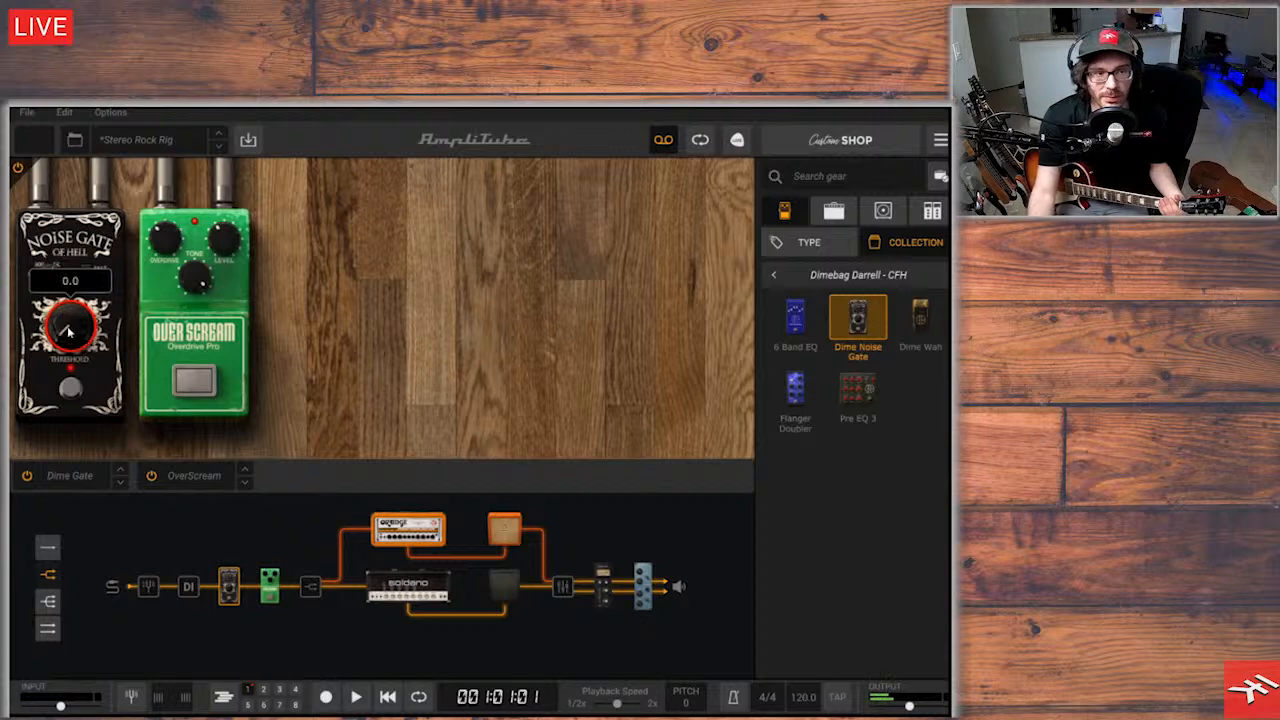
left_click_drag(71, 333, 40, 150)
left_click_drag(57, 277, 62, 356)
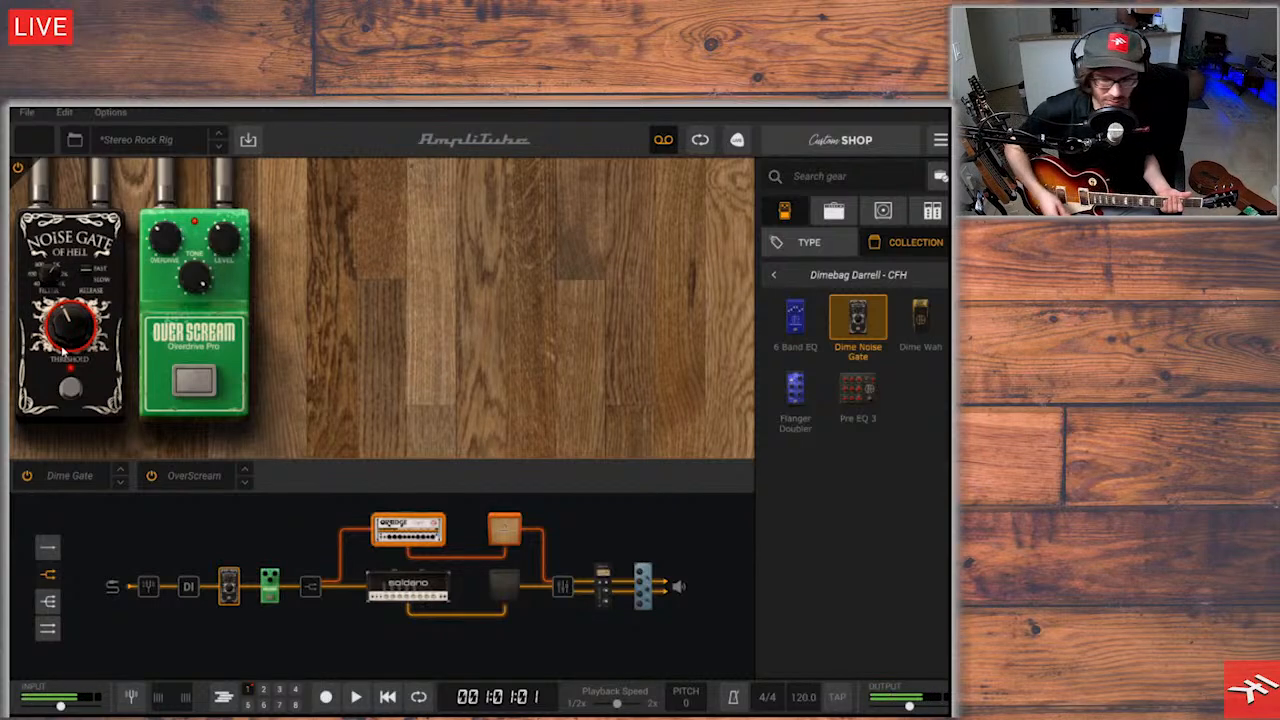
left_click_drag(70, 335, 67, 319)
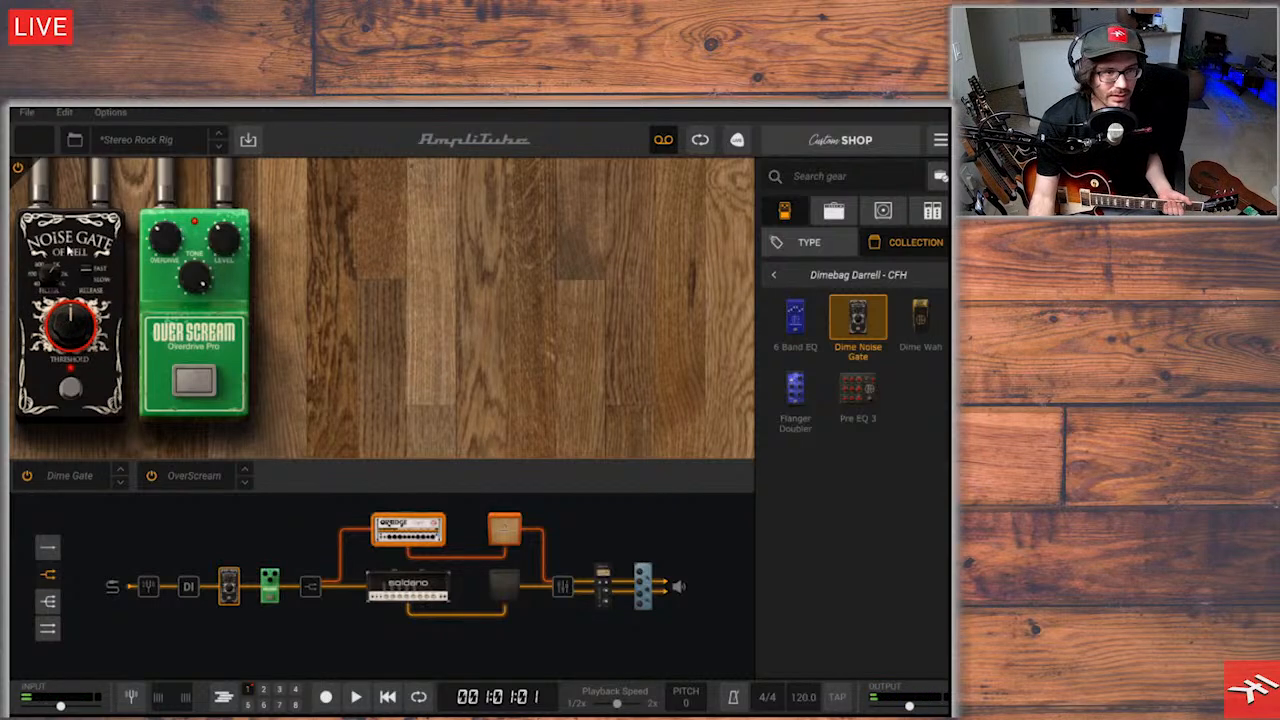
left_click_drag(50, 273, 80, 278)
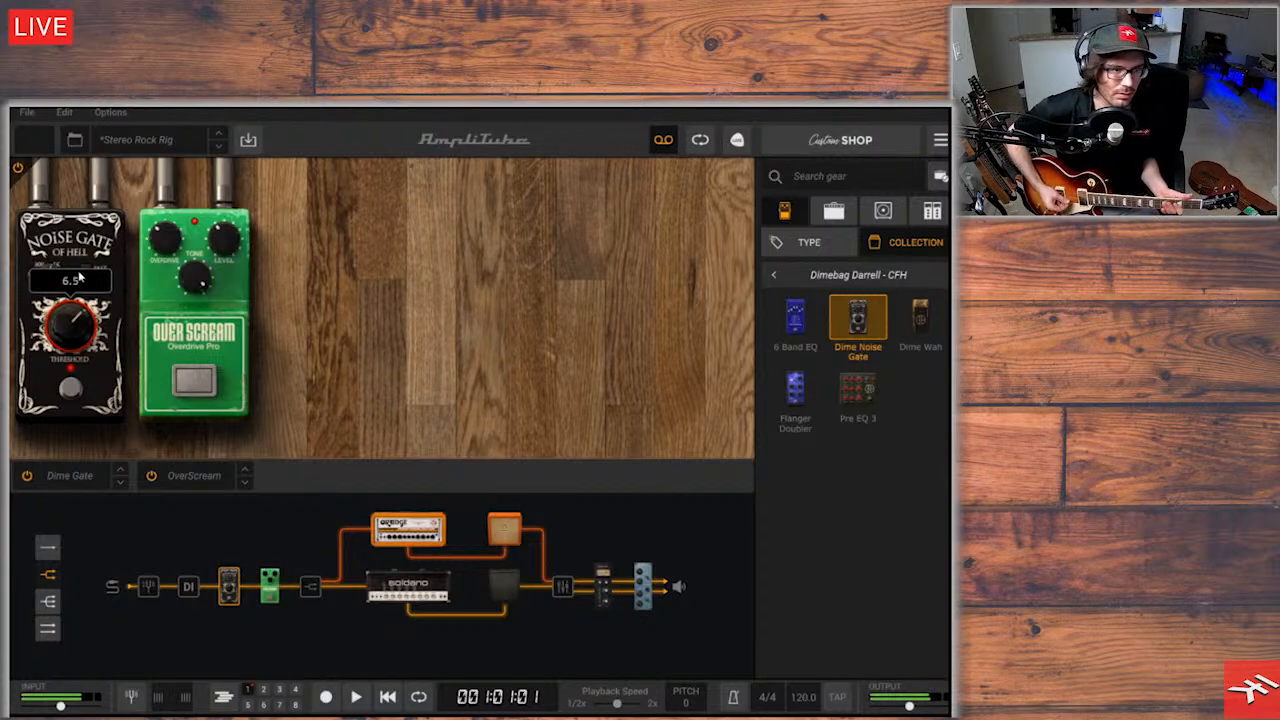
In the master rack, bypass the Vintage EQ-1A, the Black 76 and the whole rack for comparison, restoring power to everything
left_click(602, 588)
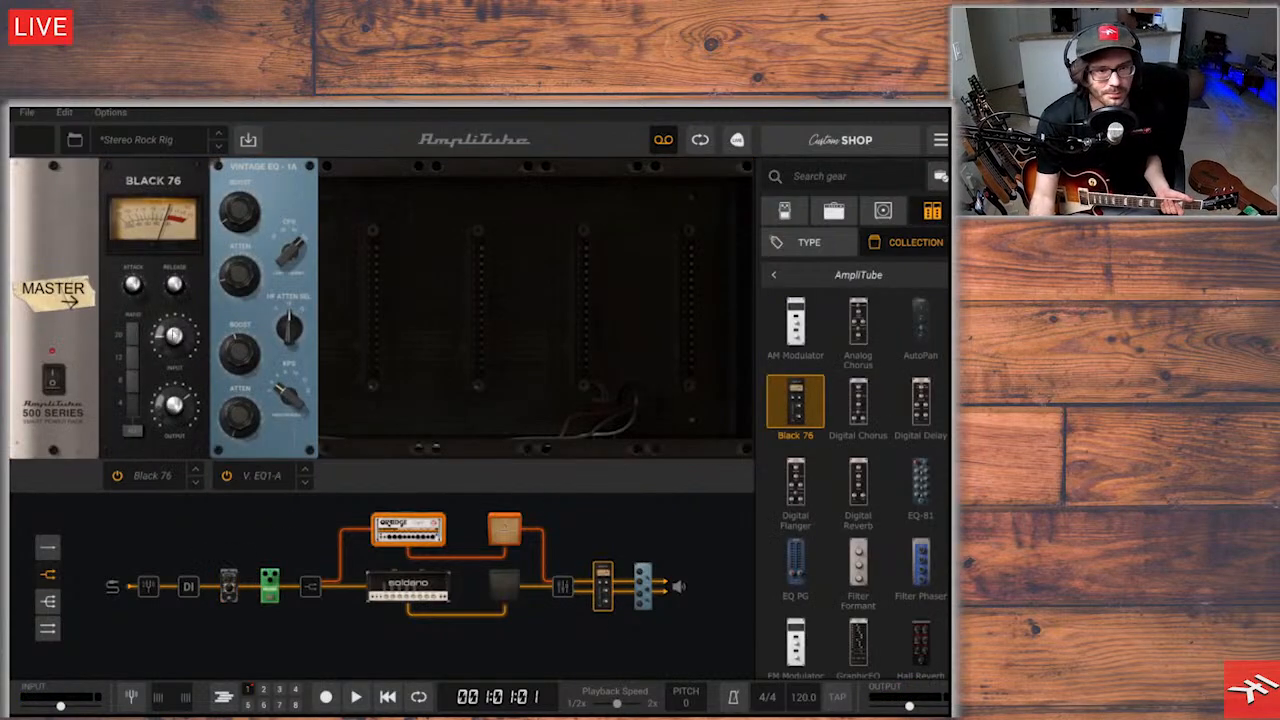
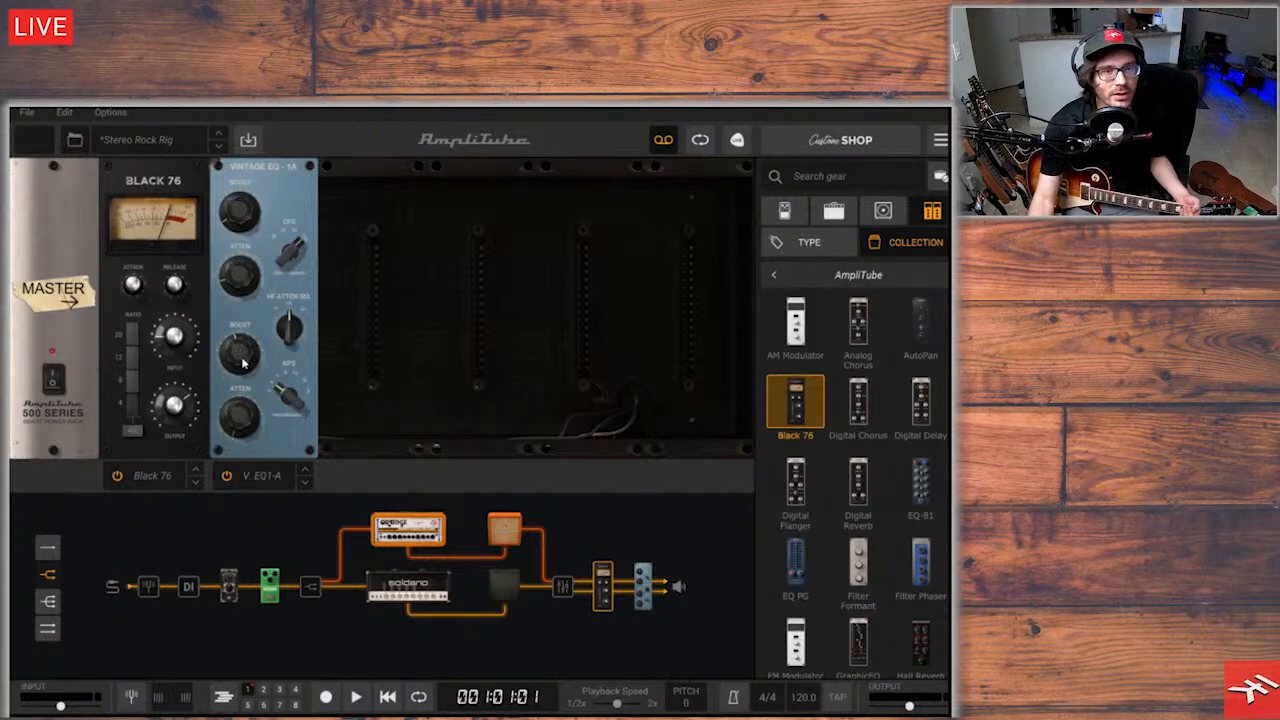
left_click(227, 476)
left_click(117, 478)
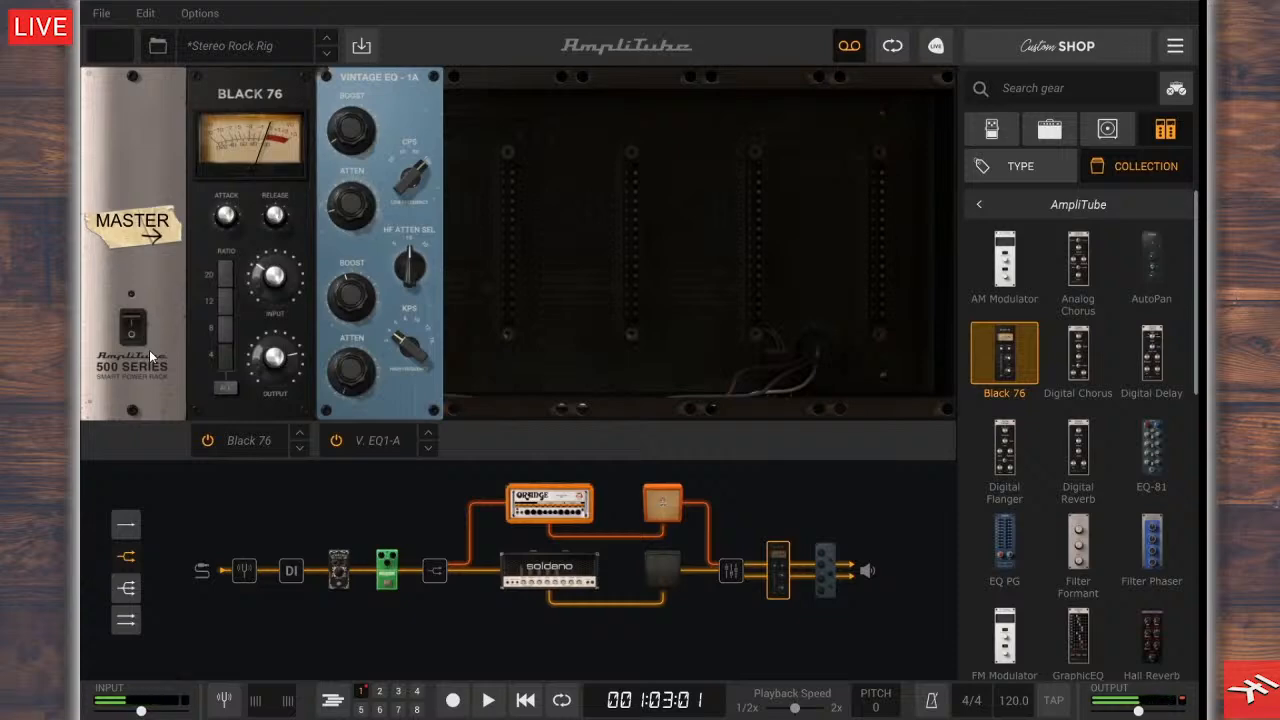
left_click(137, 335)
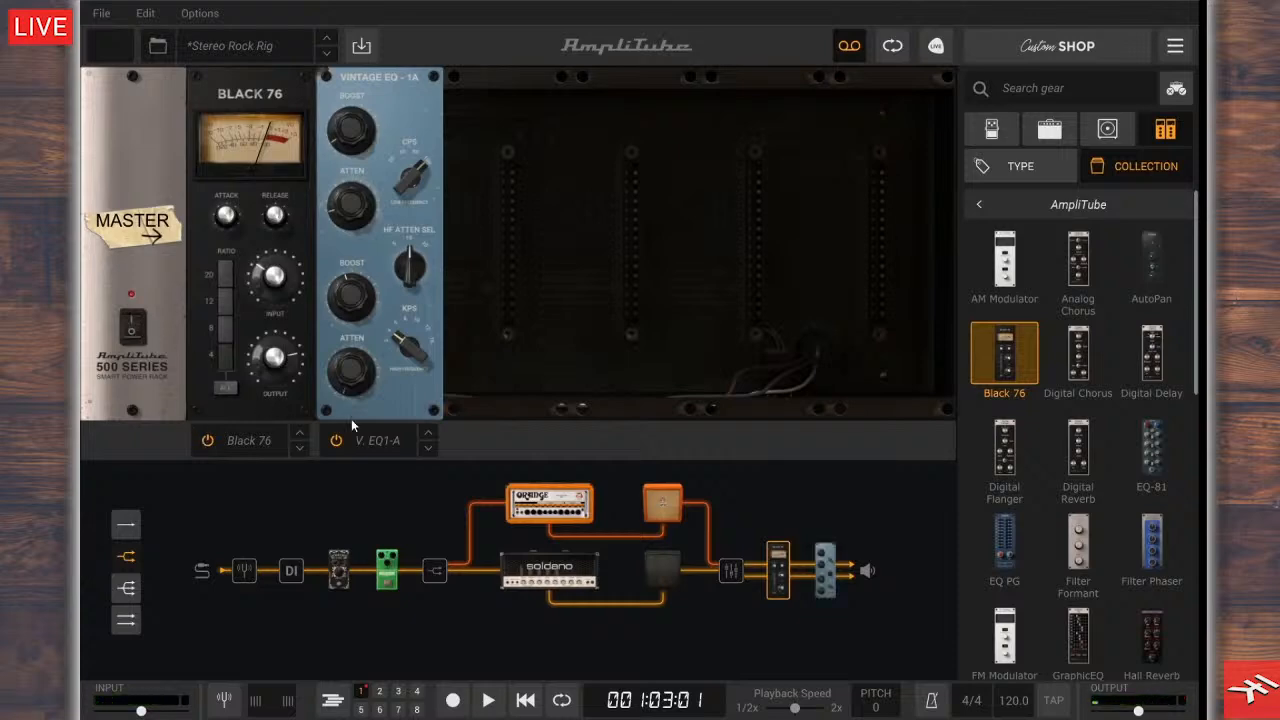
Switch the master rack's Vintage EQ-1A off and on twice to compare the tone with and without it
left_click(337, 441)
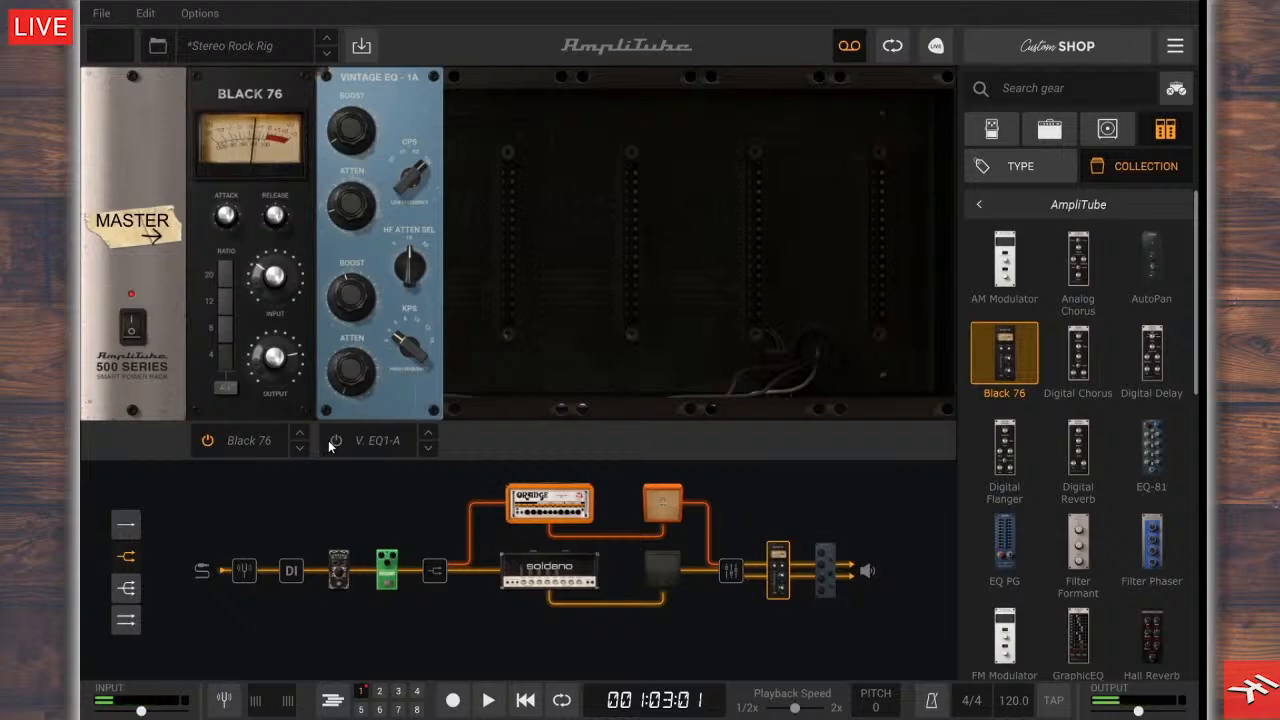
left_click(334, 440)
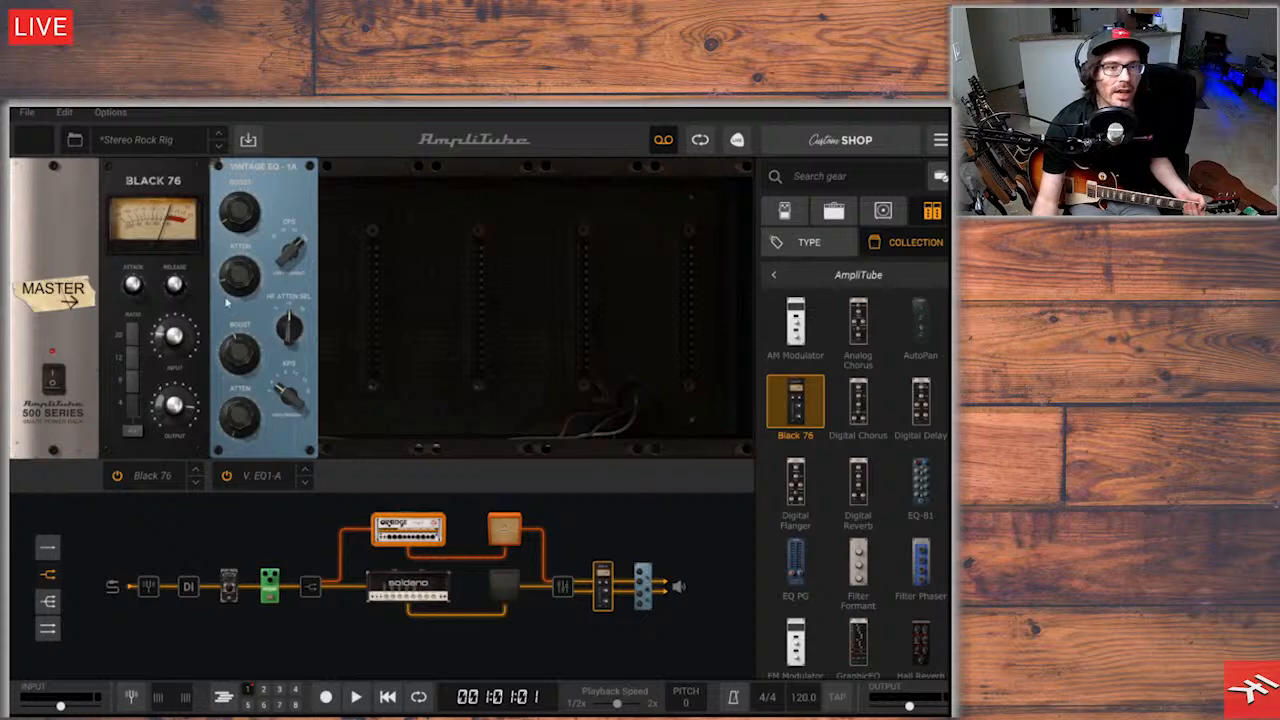
left_click(227, 477)
left_click(227, 477)
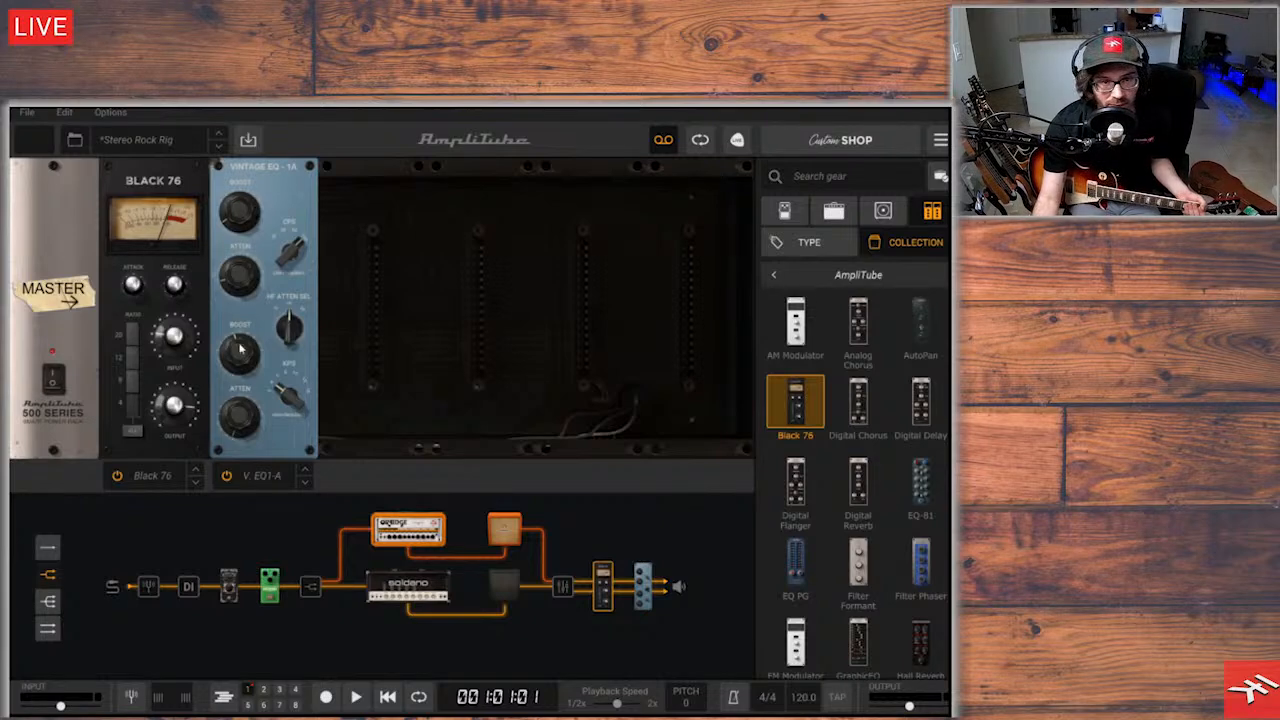
Try a White 2A compressor in the master rack after the Vintage EQ-1A, and empty its slot again
left_click(288, 393)
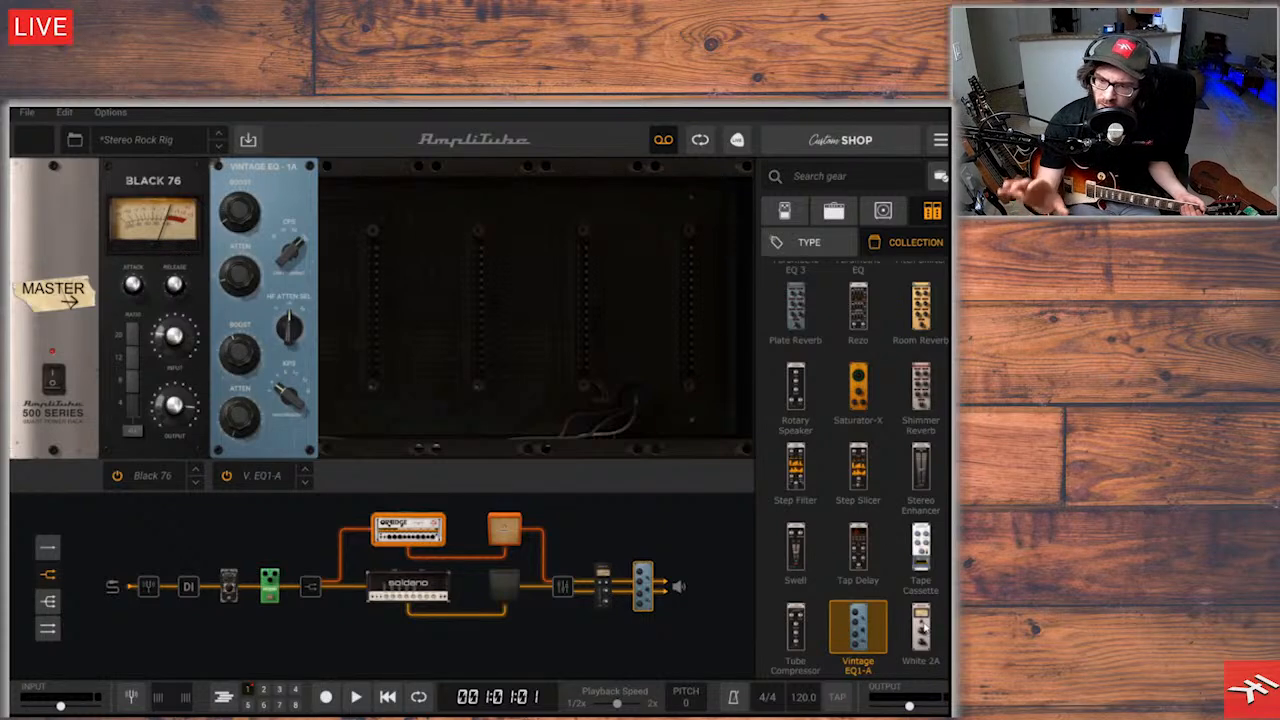
left_click_drag(921, 625, 514, 371)
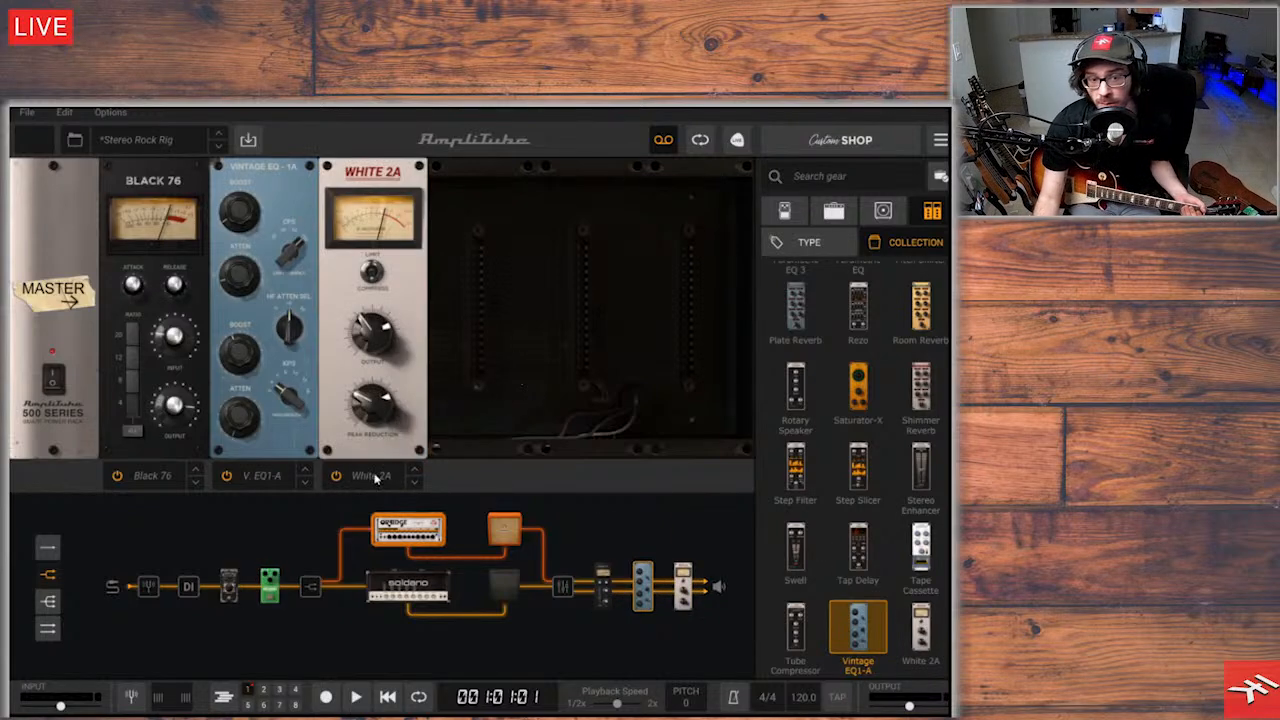
left_click(376, 477)
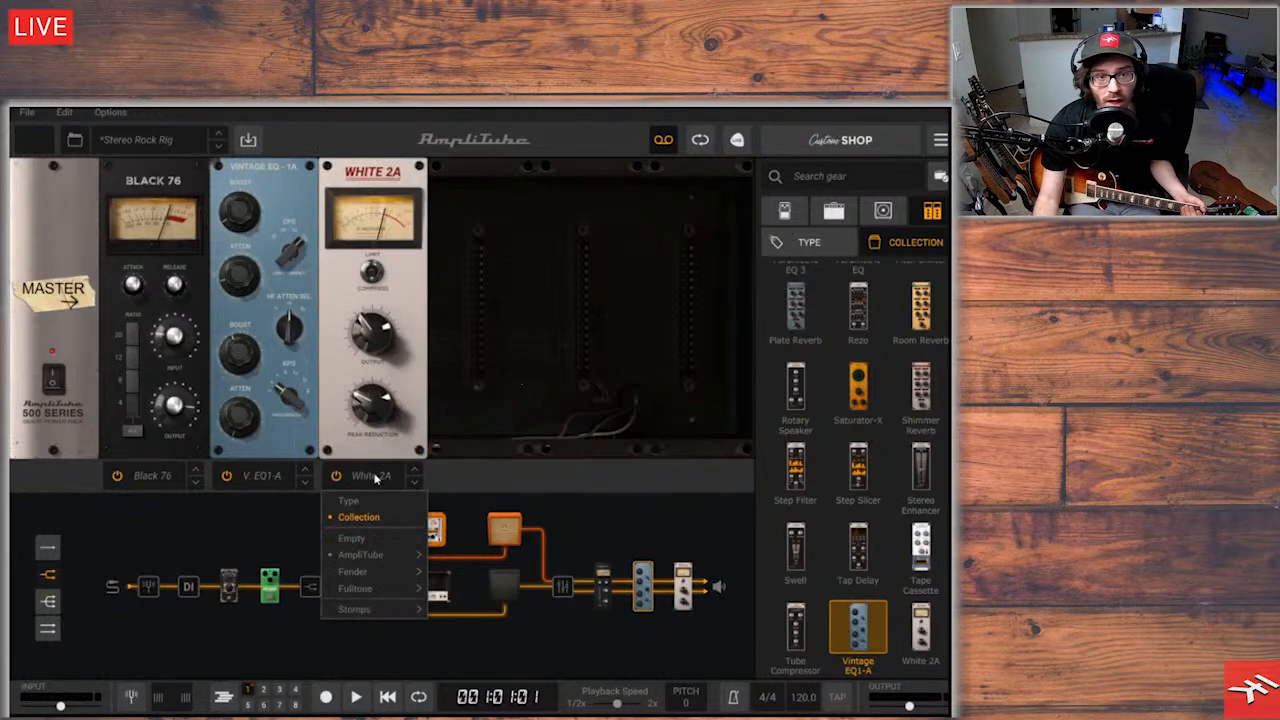
left_click(374, 539)
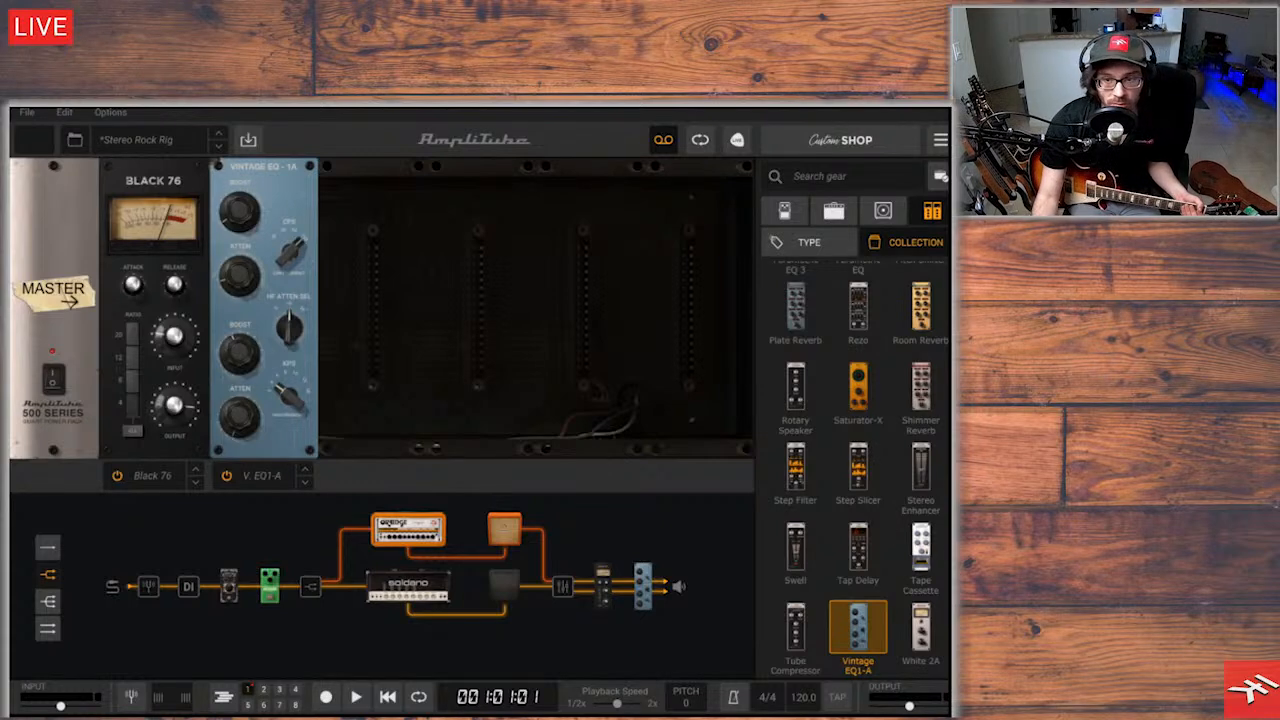
Add the Filter Formant module to the master rack after the Vintage EQ-1A
scroll(942, 450, "up", 3)
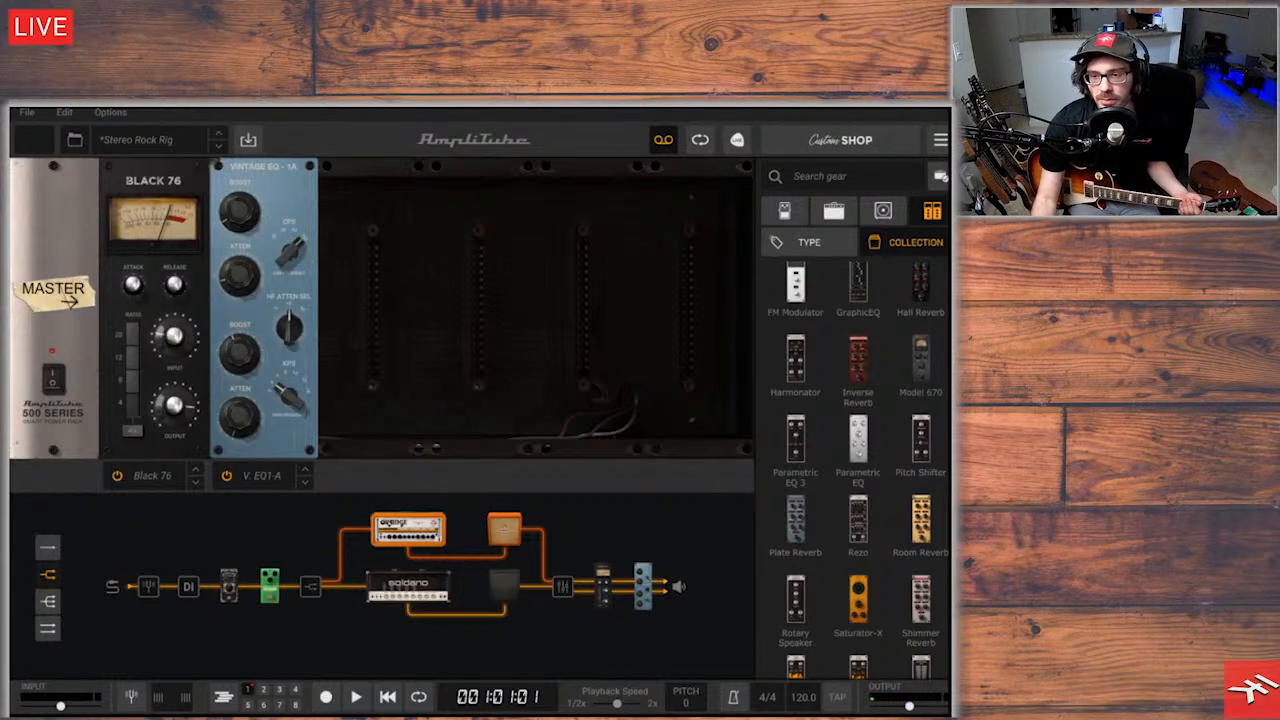
scroll(859, 470, "up", 3)
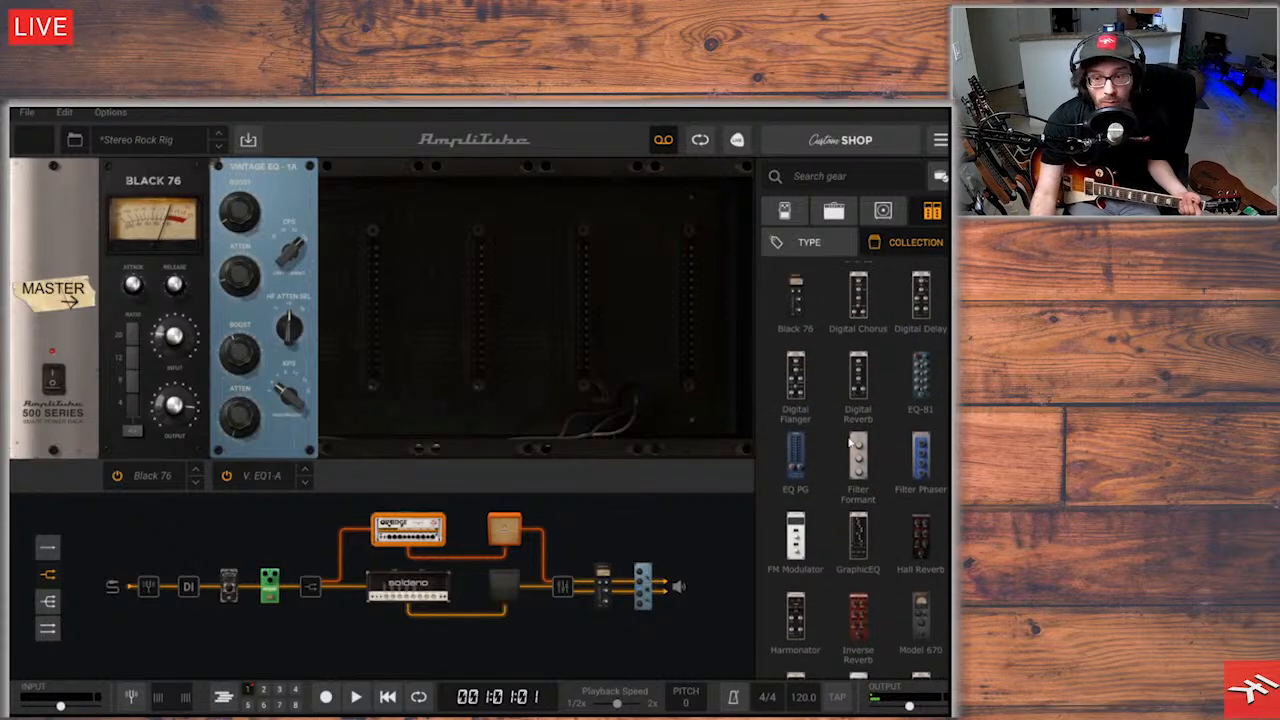
left_click_drag(856, 457, 440, 352)
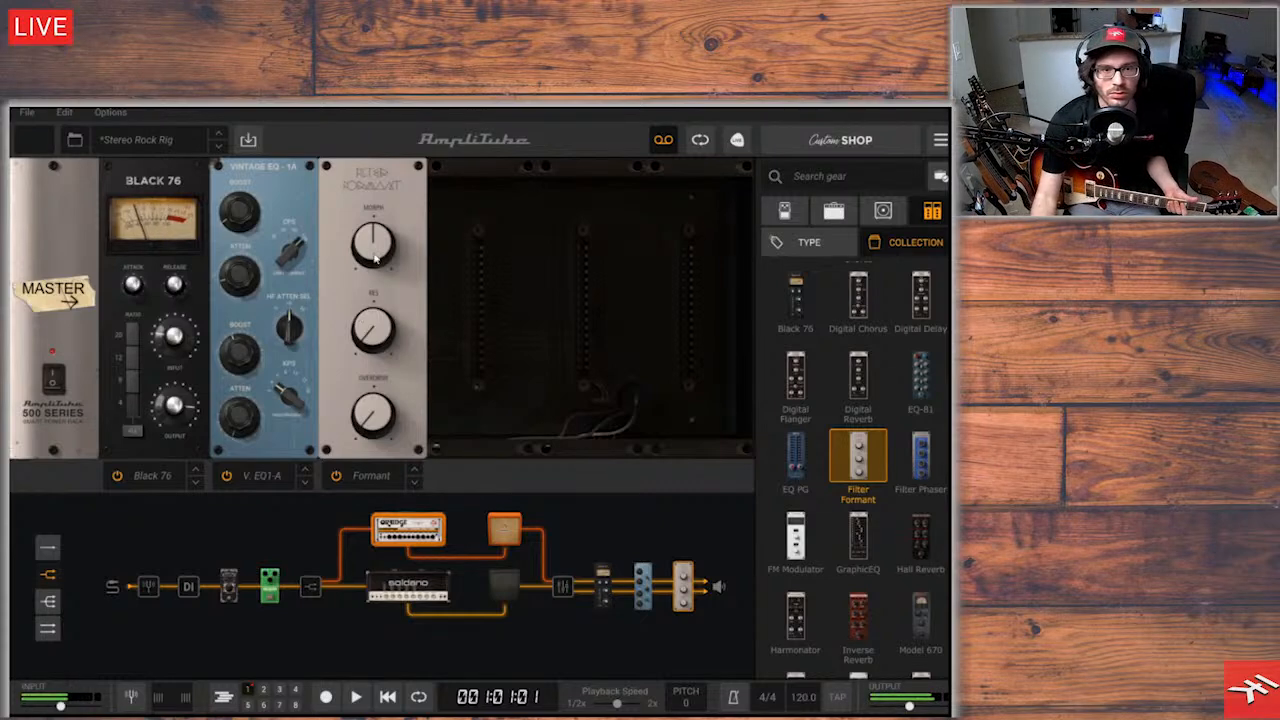
Try the Filter Formant's Morph control at 0.0, and remove the module from the master rack
left_click_drag(373, 243, 699, 580)
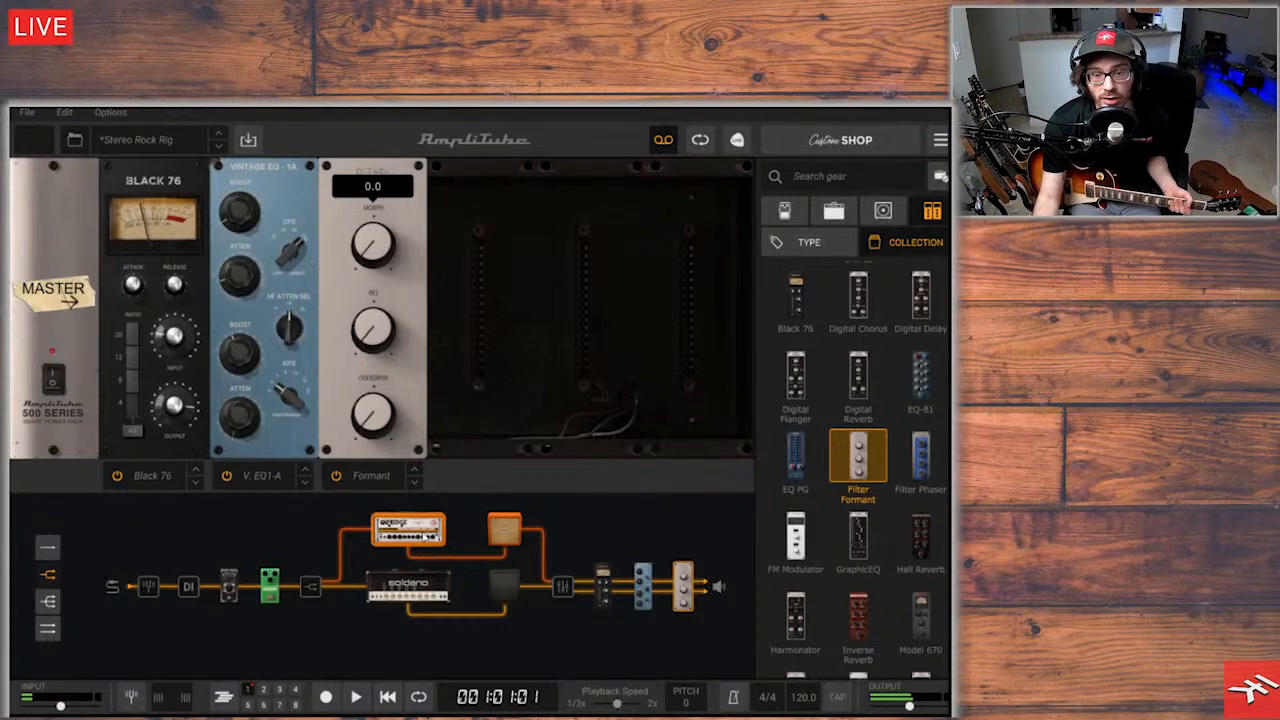
left_click(371, 476)
left_click(365, 538)
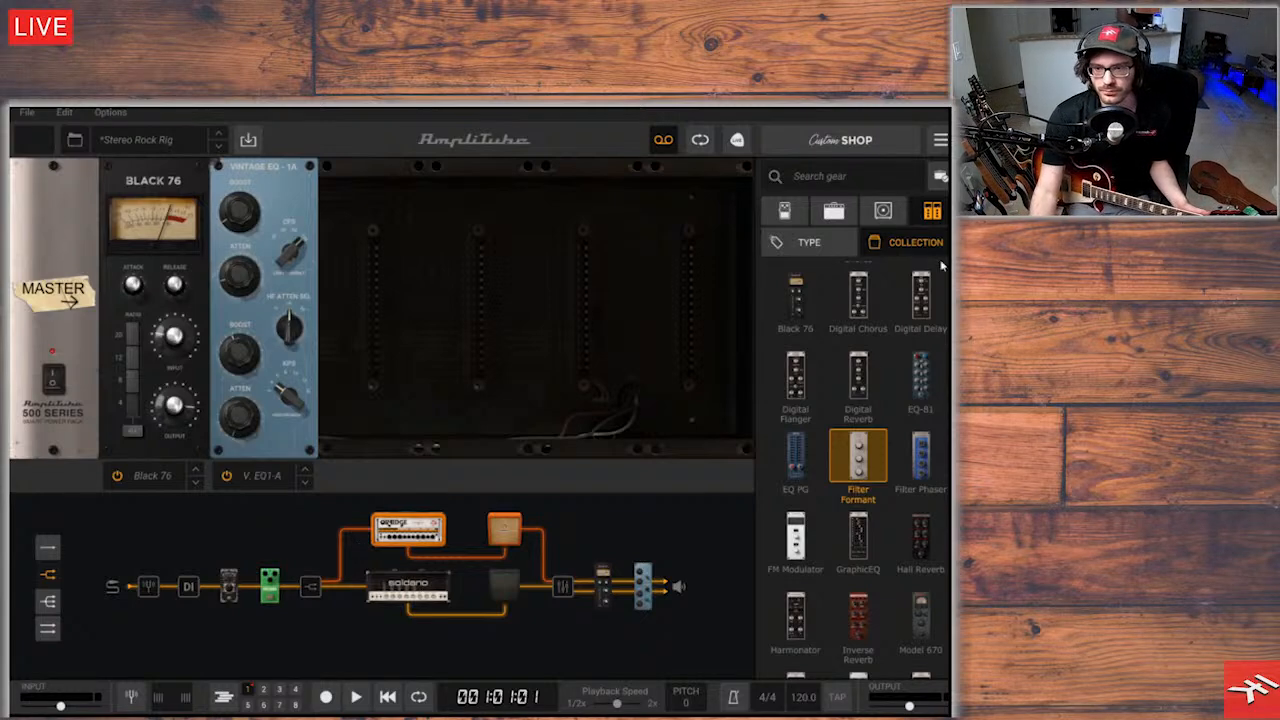
Toggle the gear browser's filter back and forth, ending on the AmpliTube collection of rack modules
left_click(940, 178)
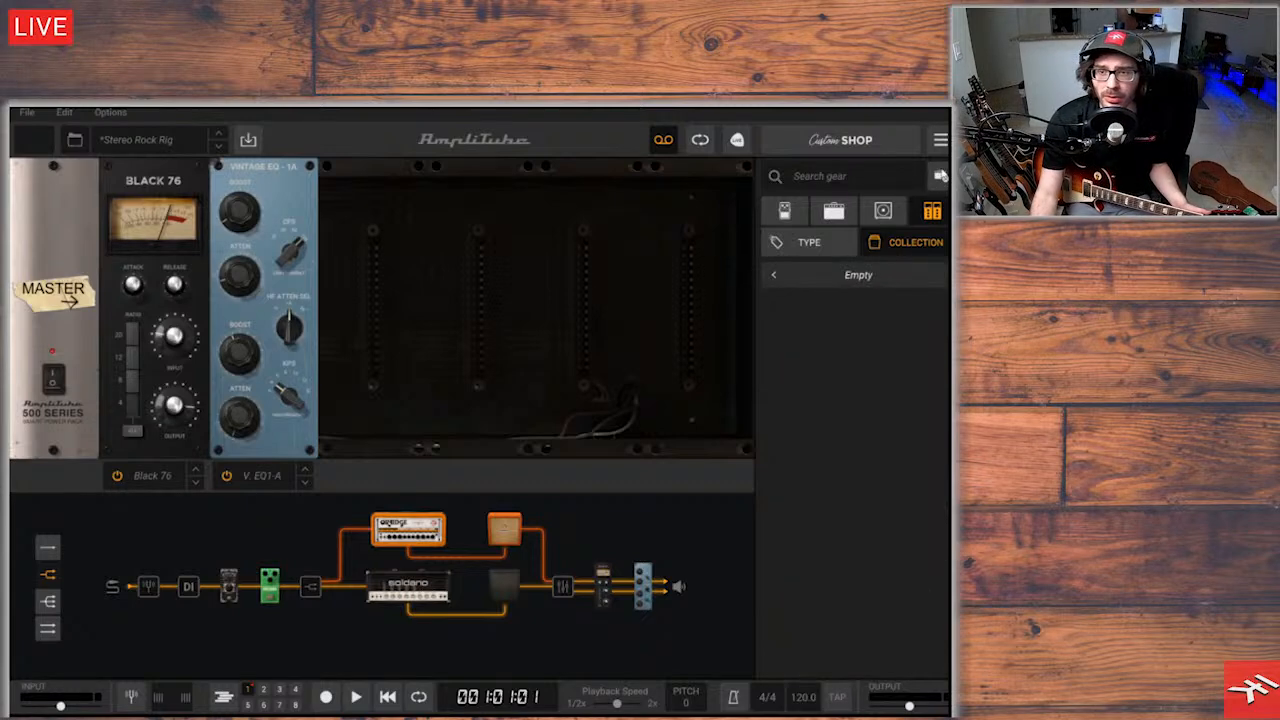
left_click(942, 186)
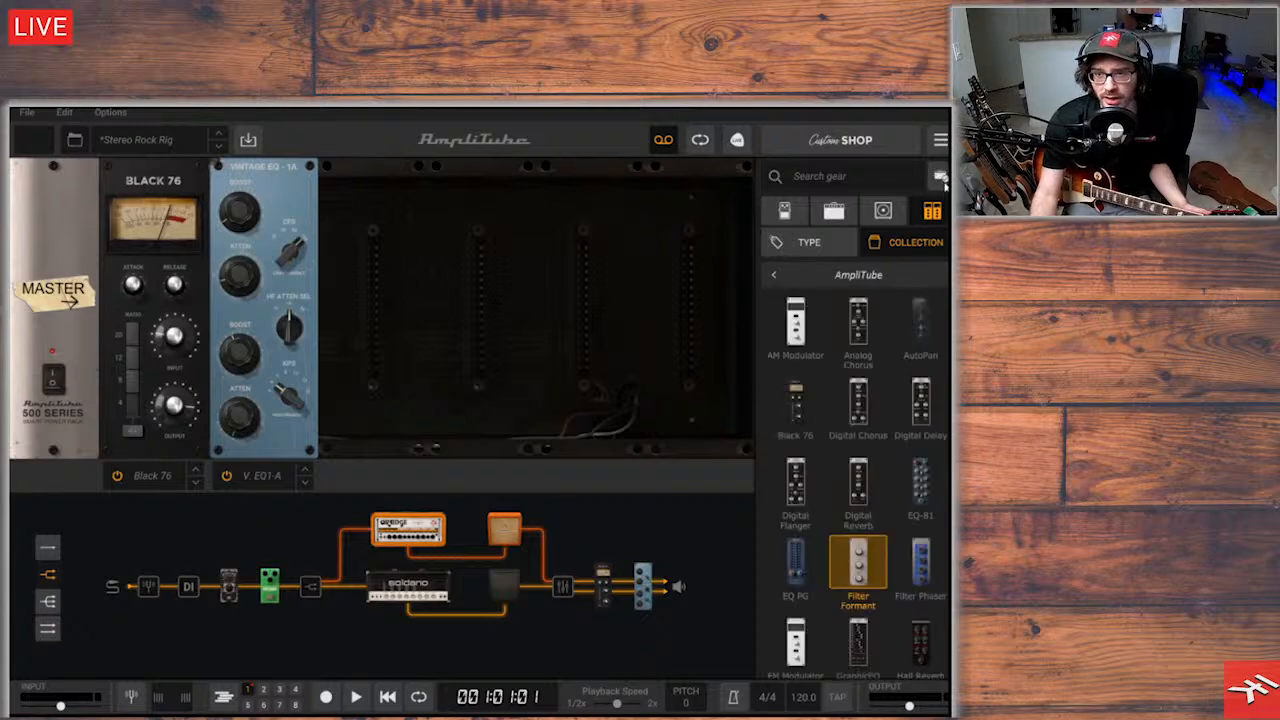
left_click(942, 186)
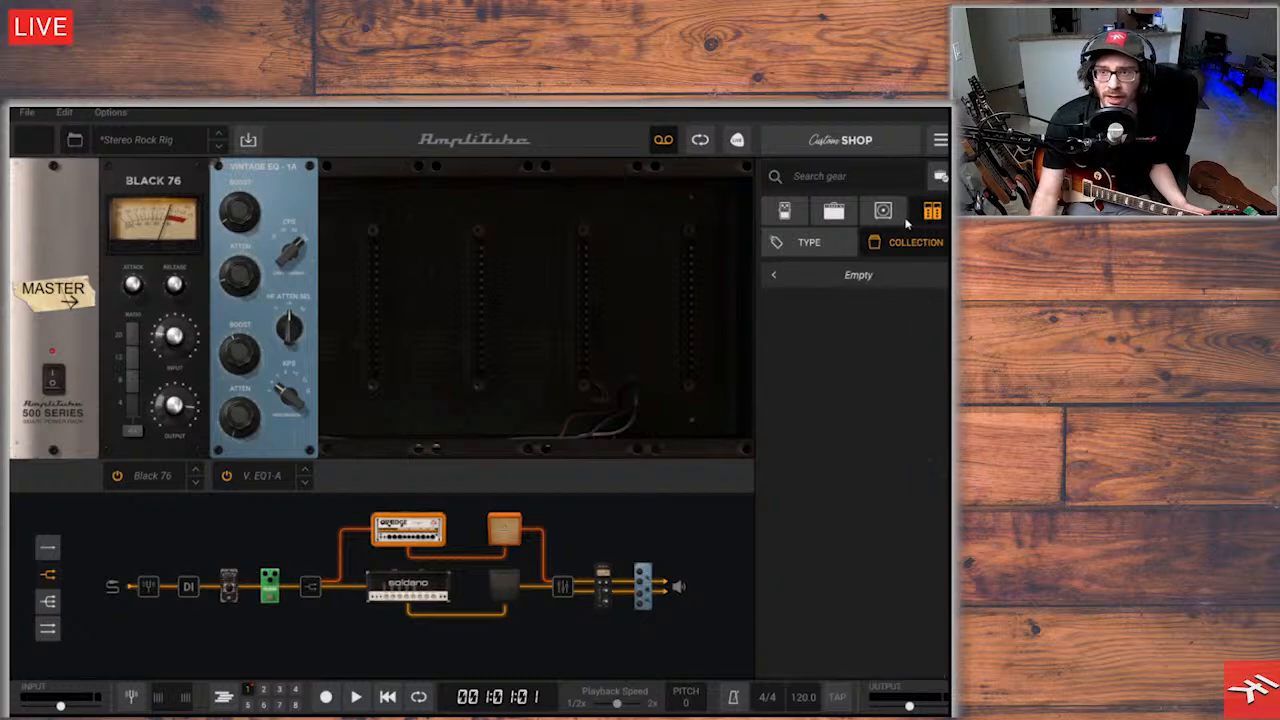
left_click(941, 177)
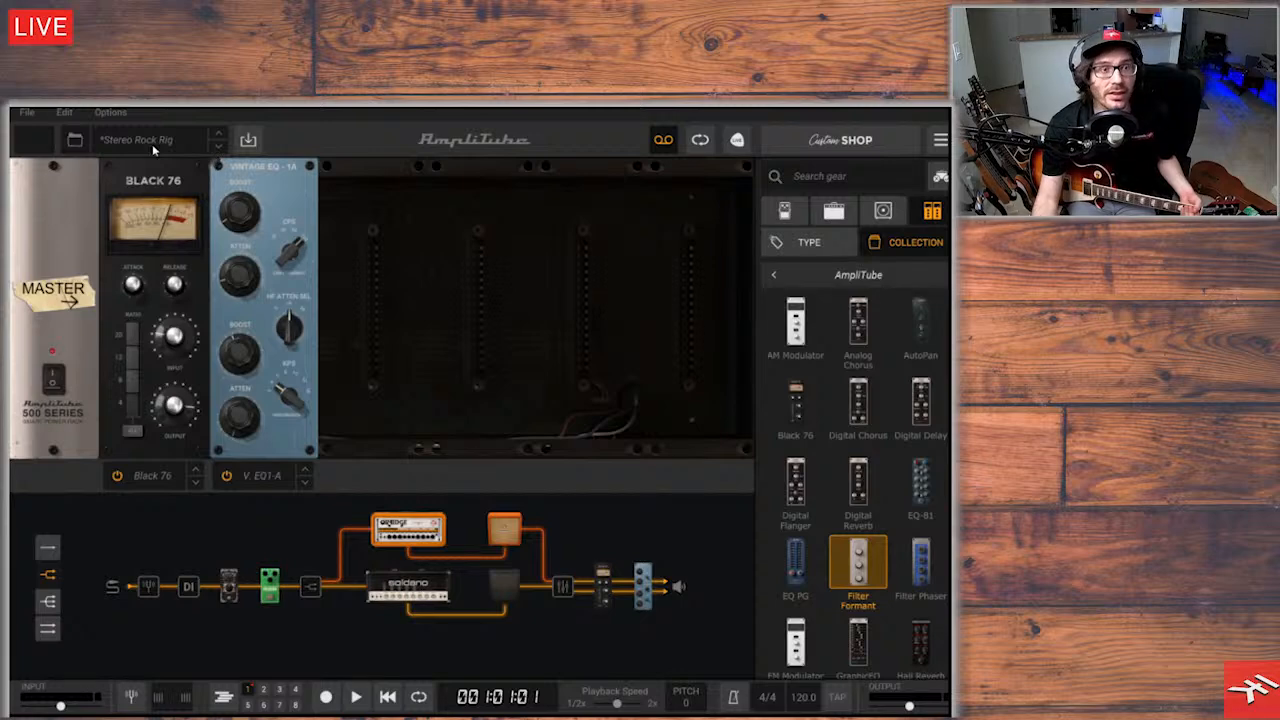
Load the Seven Seas Of Rhye - DK Intro Harmony preset from the AmpliTube Brian May collection
left_click(158, 142)
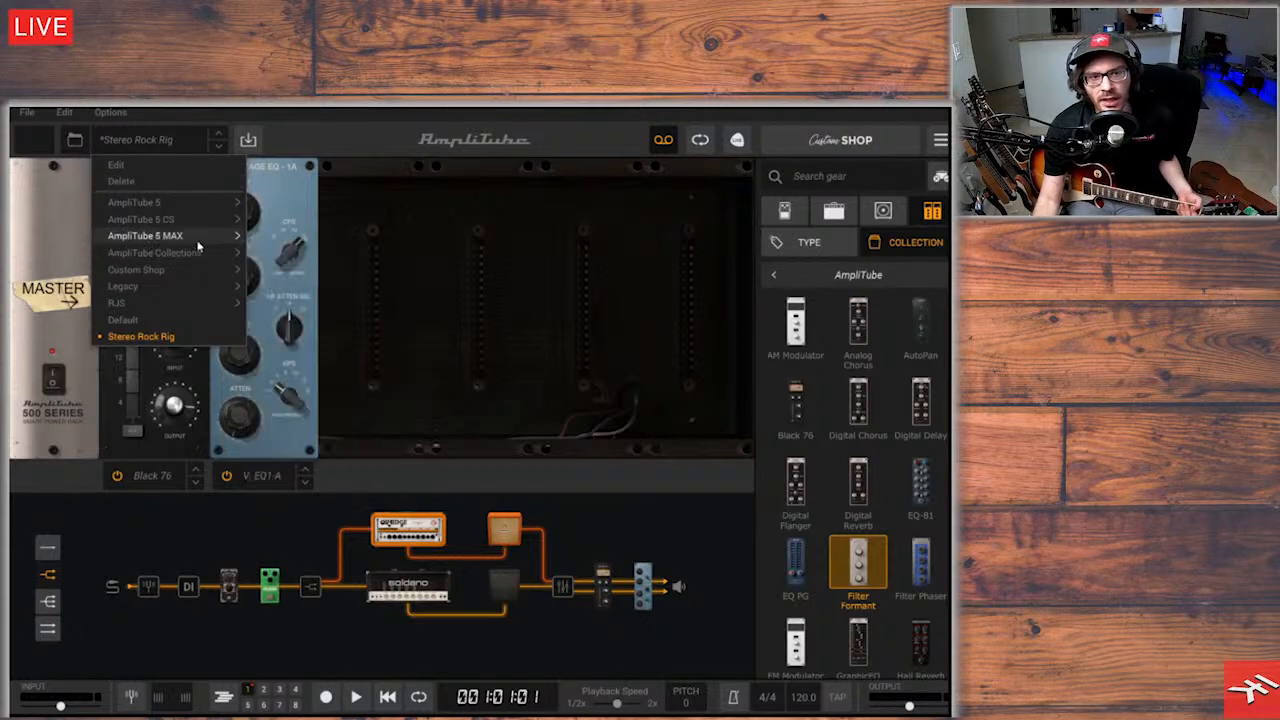
mouse_move(197, 259)
mouse_move(300, 254)
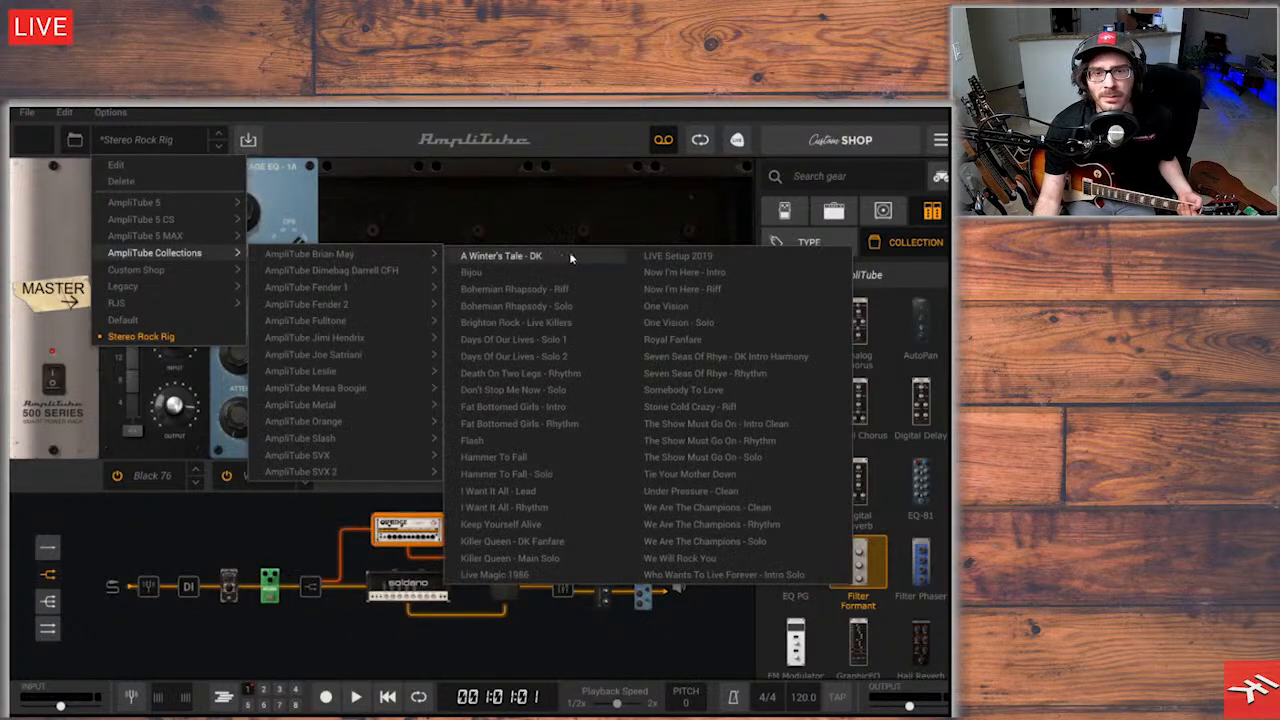
left_click(783, 356)
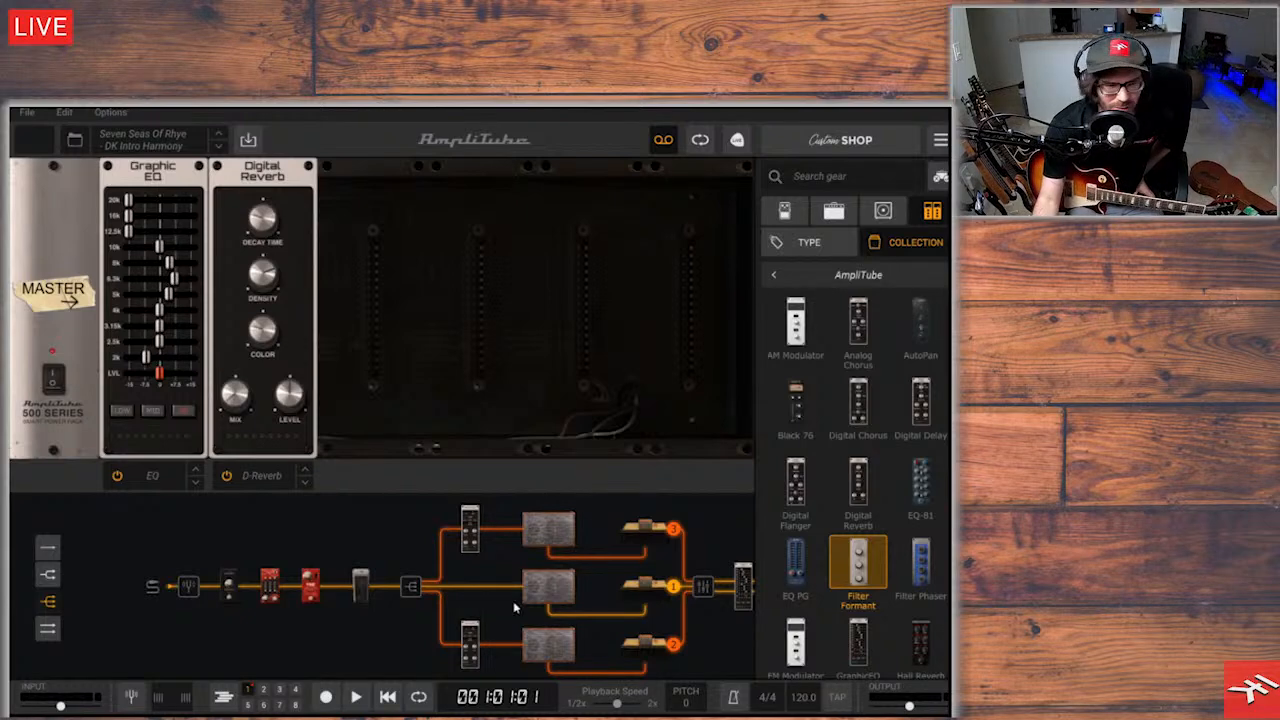
View the BM DK amp on each of the three parallel signal paths in turn
left_click(552, 535)
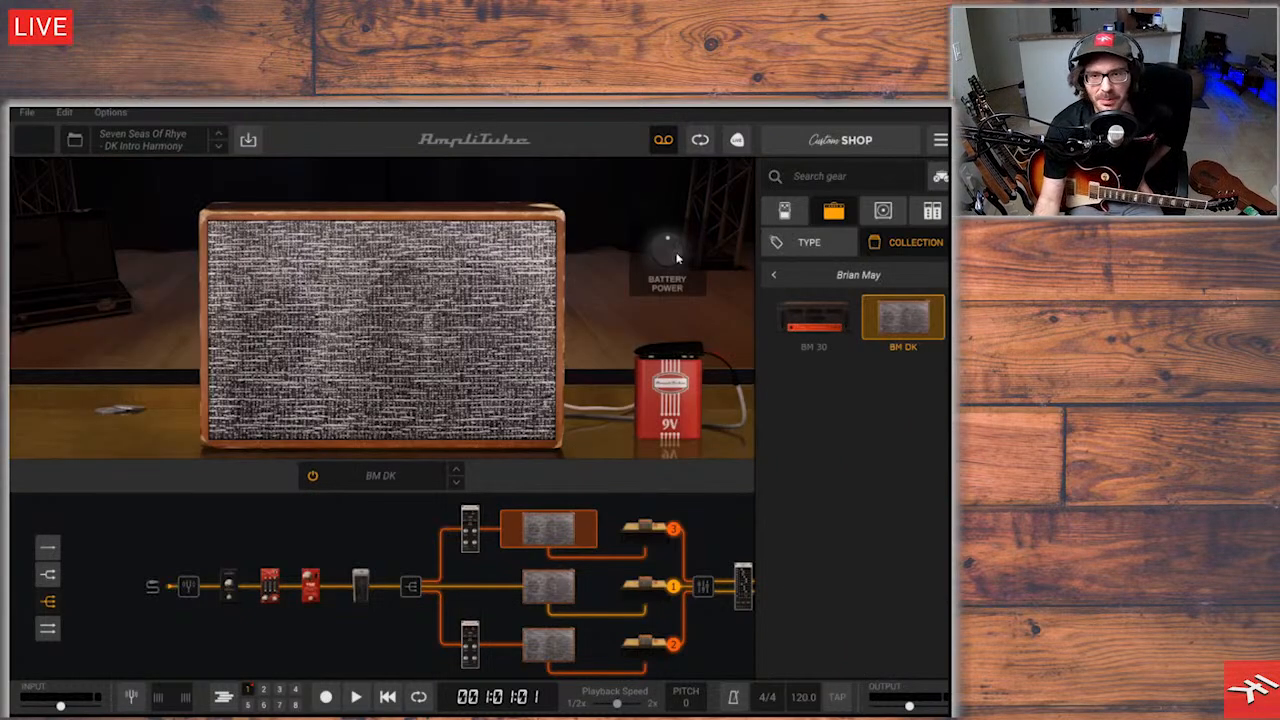
left_click(550, 583)
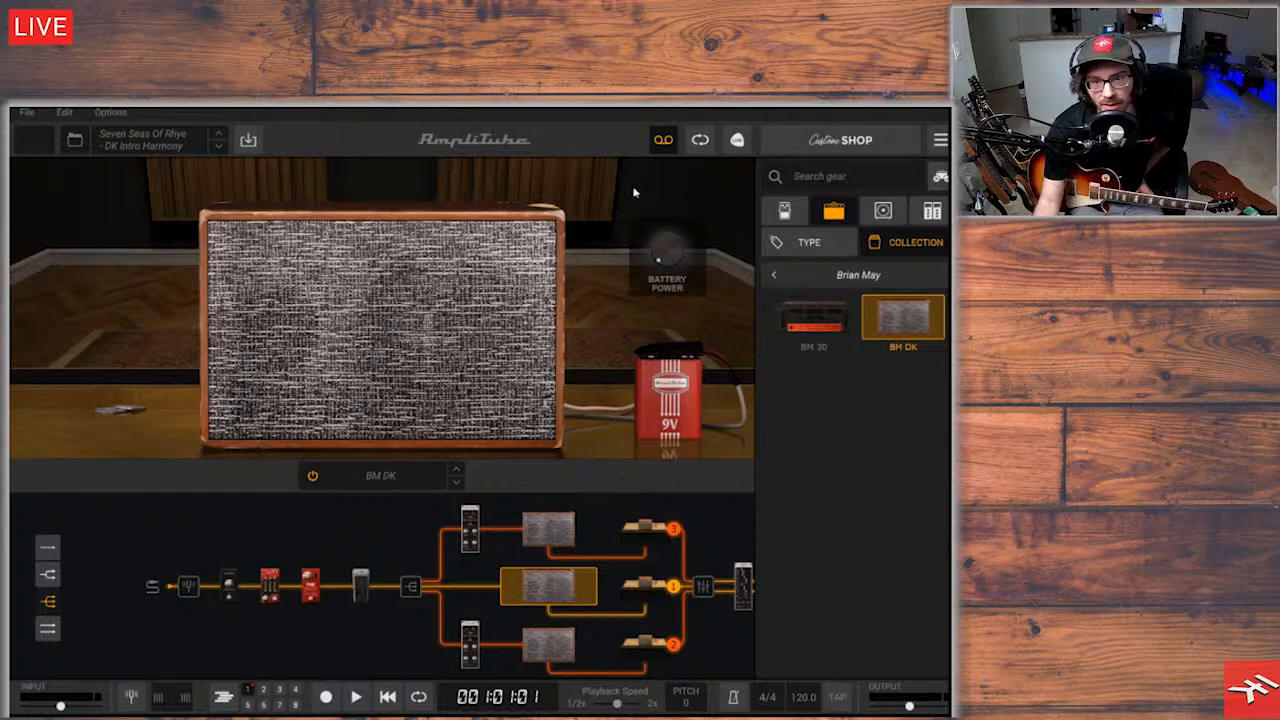
left_click(570, 655)
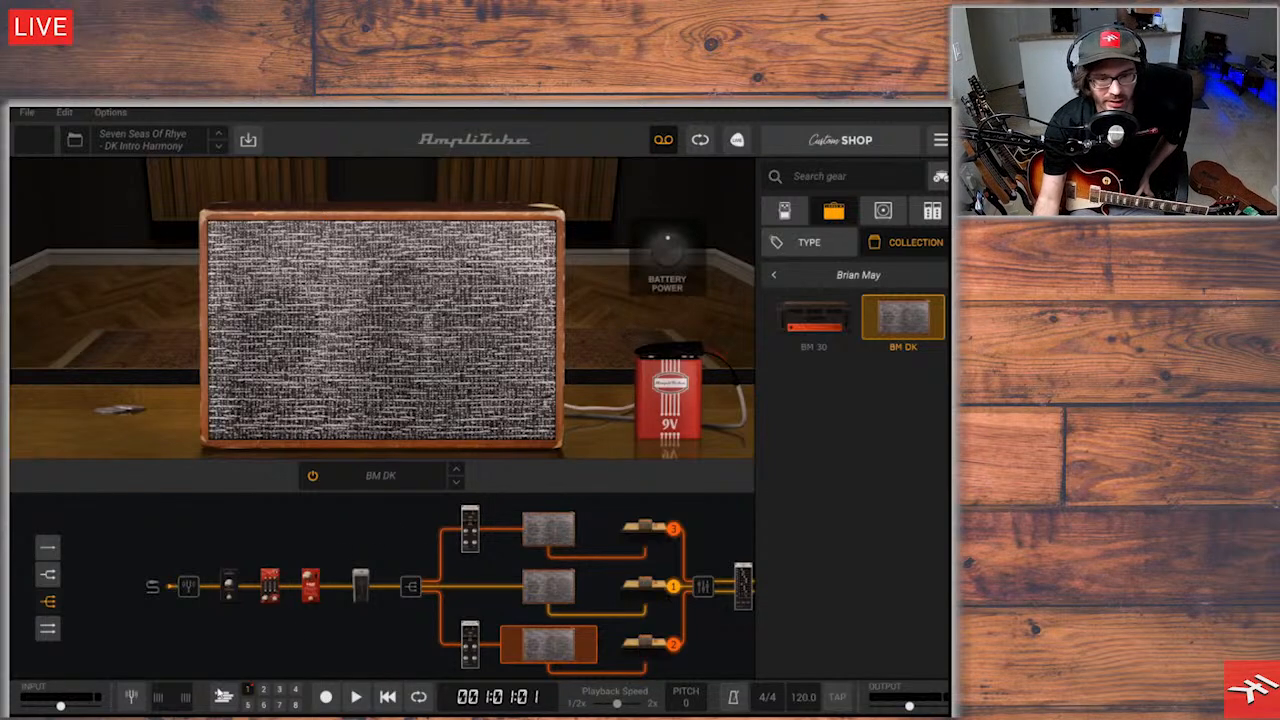
Switch back and forth between the rig view and the eight-track recorder, ending on the recorder
left_click(223, 697)
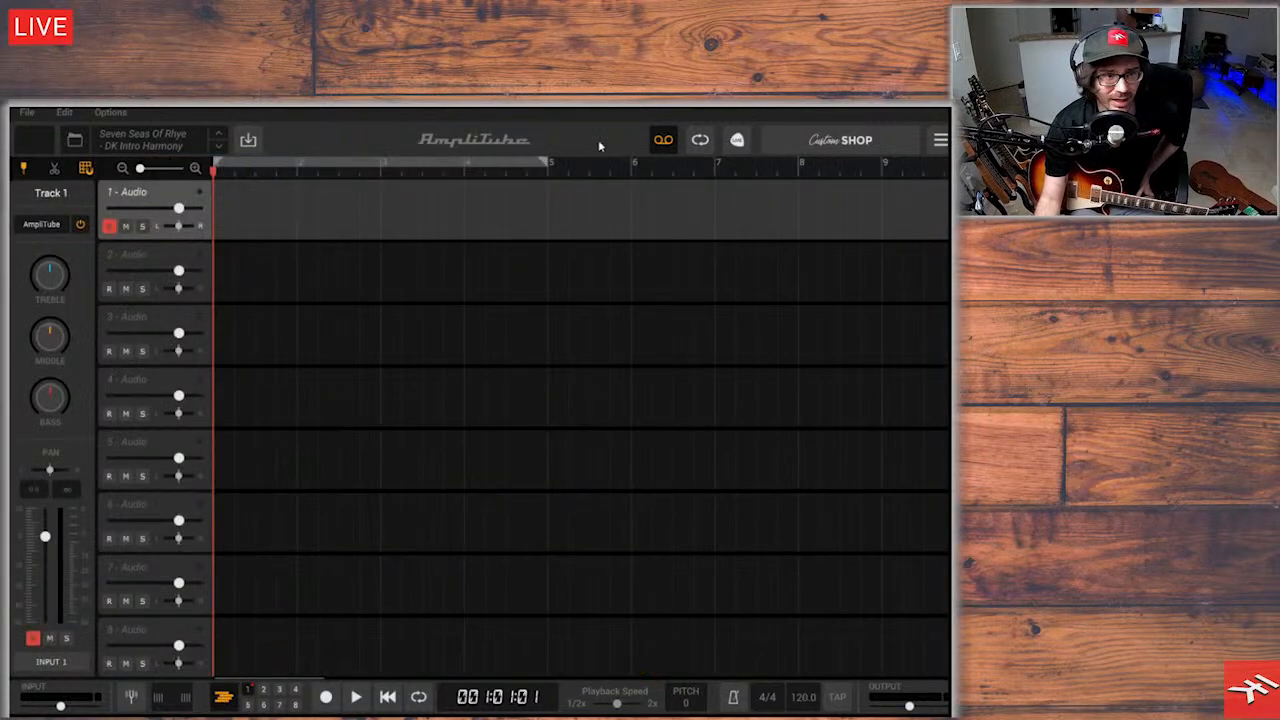
left_click(226, 699)
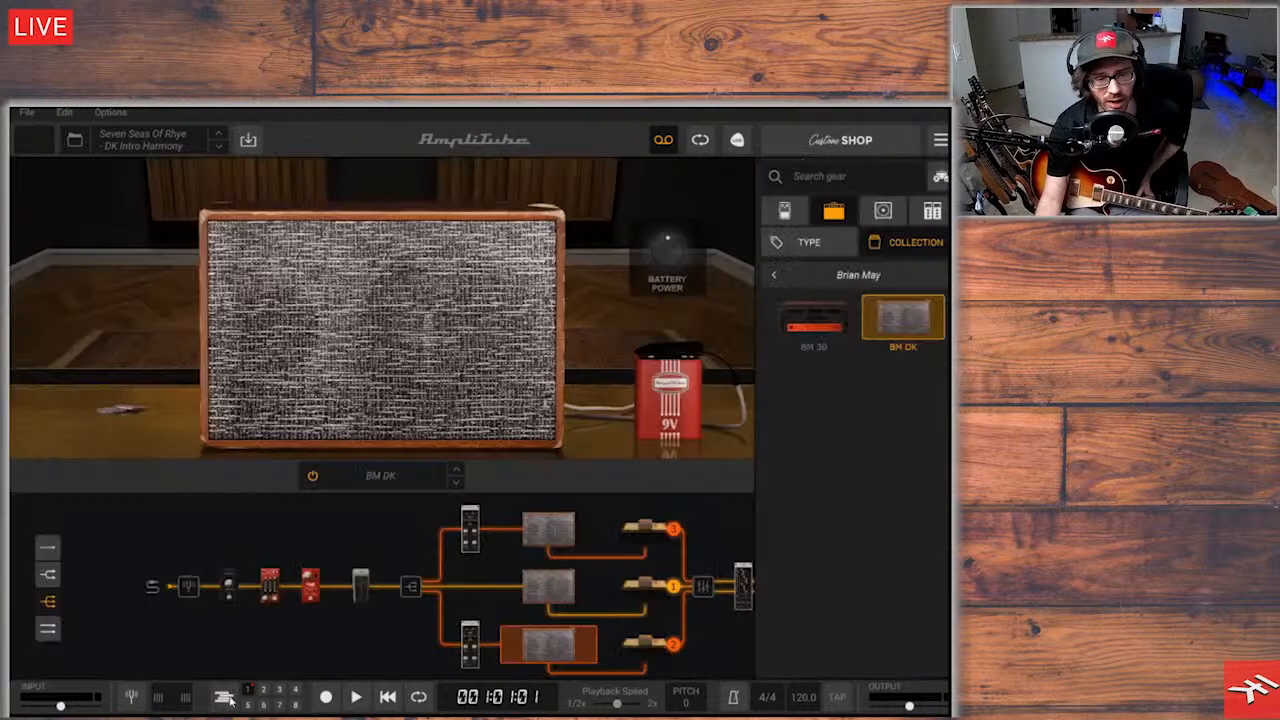
left_click(224, 698)
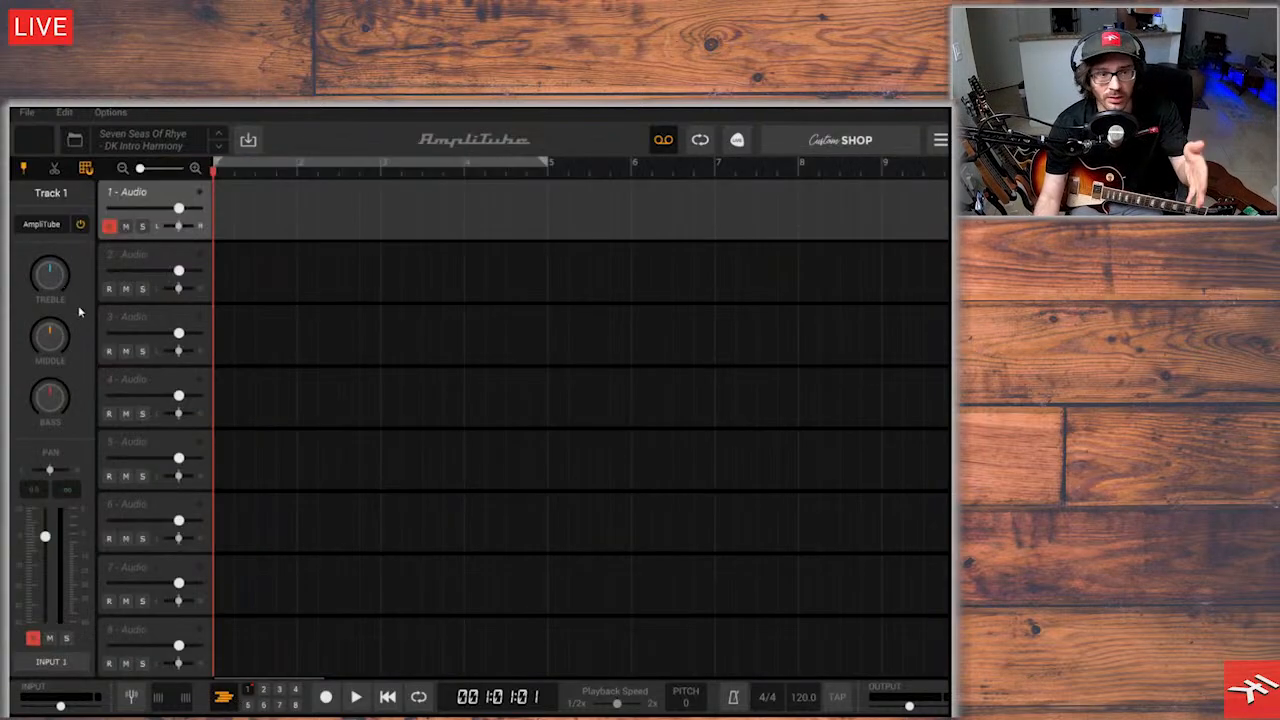
left_click(46, 226)
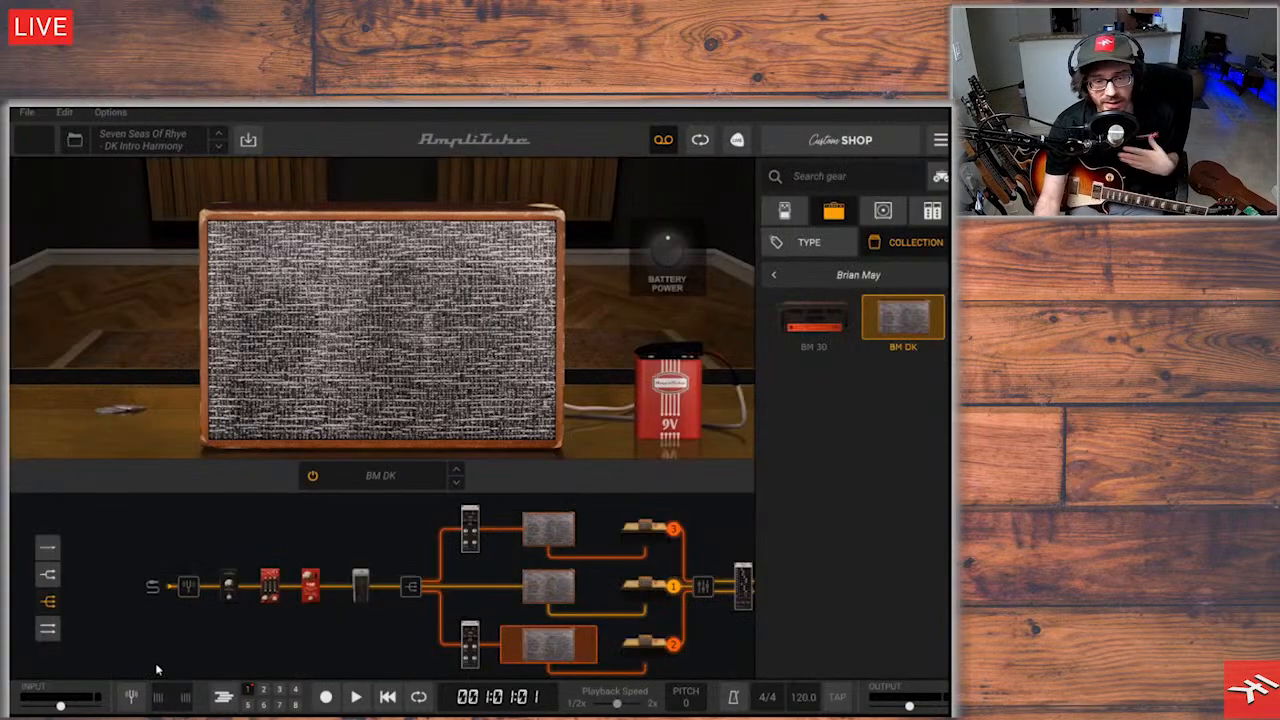
left_click(224, 698)
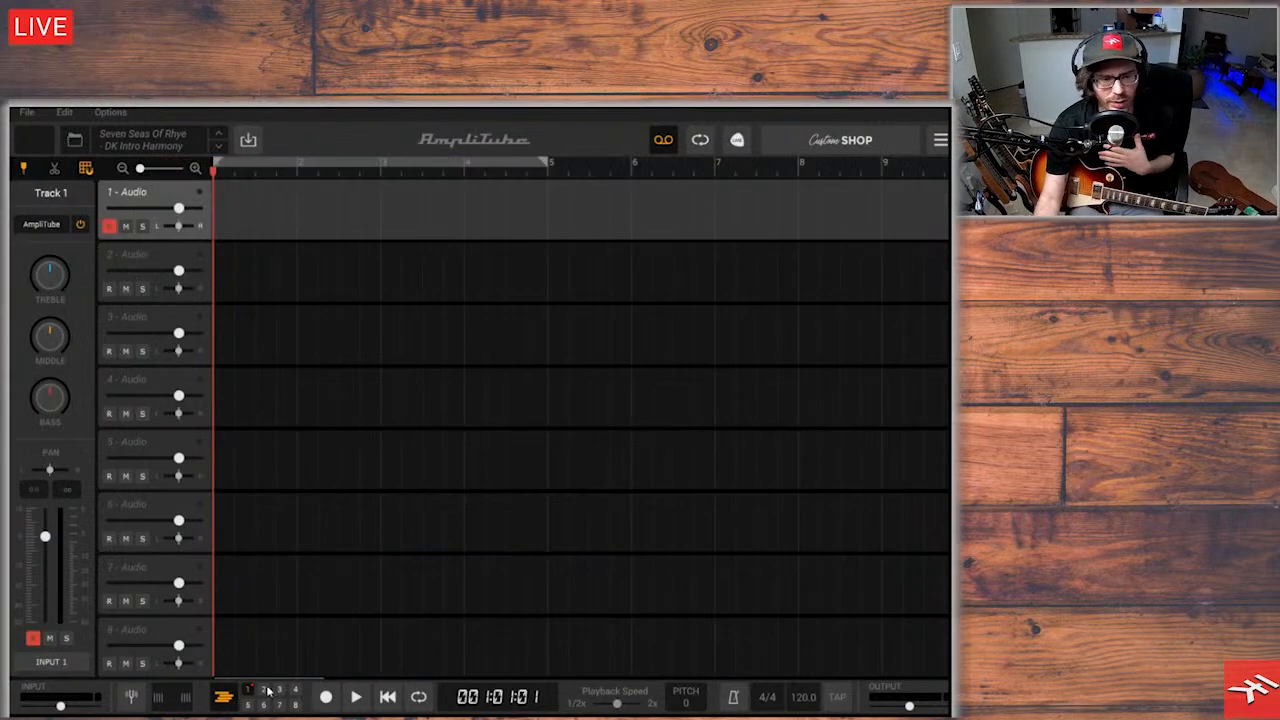
Cycle the selection through tracks 2 to 8 of the recorder and return to track 1
left_click(263, 691)
left_click(279, 691)
left_click(295, 691)
left_click(295, 705)
left_click(279, 705)
left_click(263, 705)
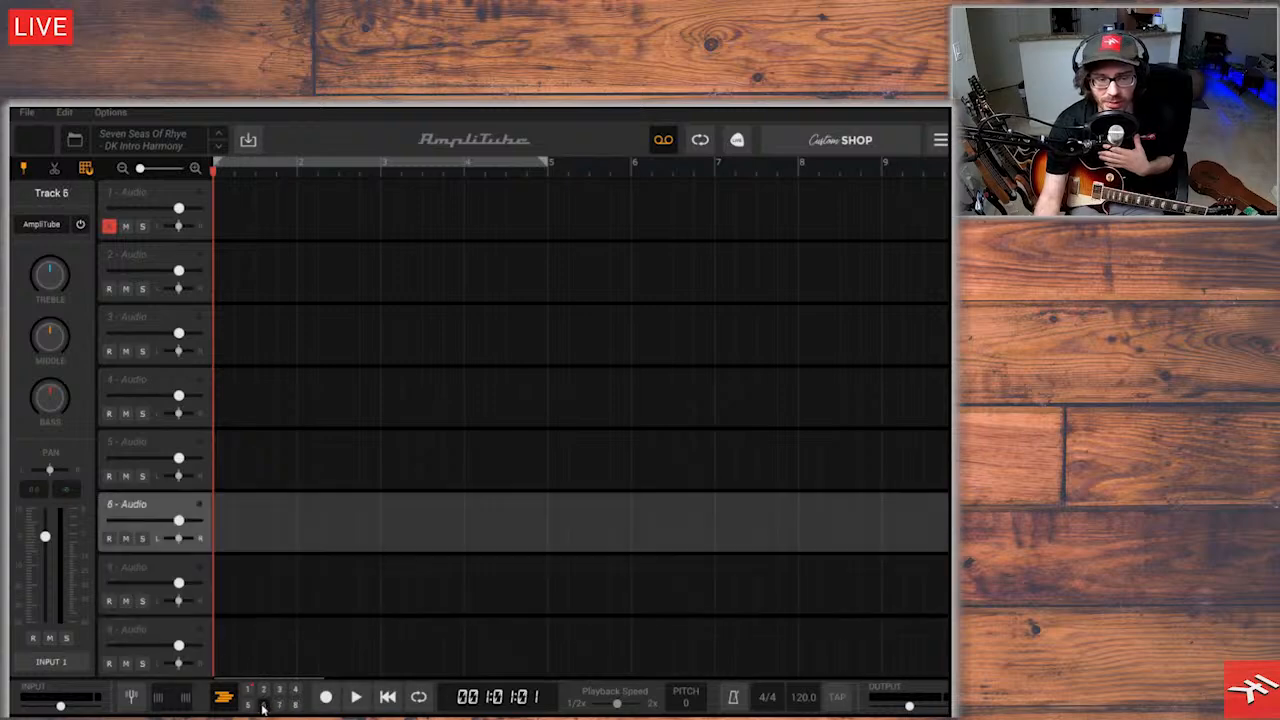
left_click(247, 705)
left_click(247, 691)
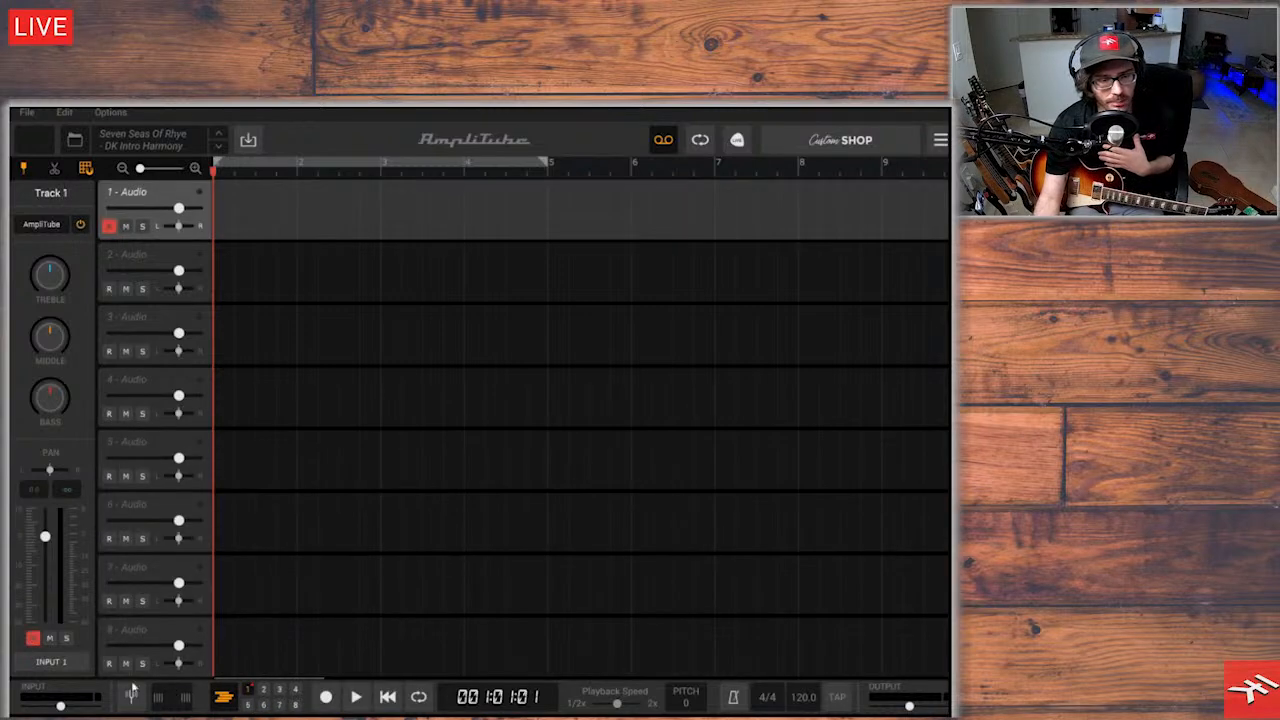
Look at the tuner and the time signature choices, leaving the project at 4/4
left_click(131, 698)
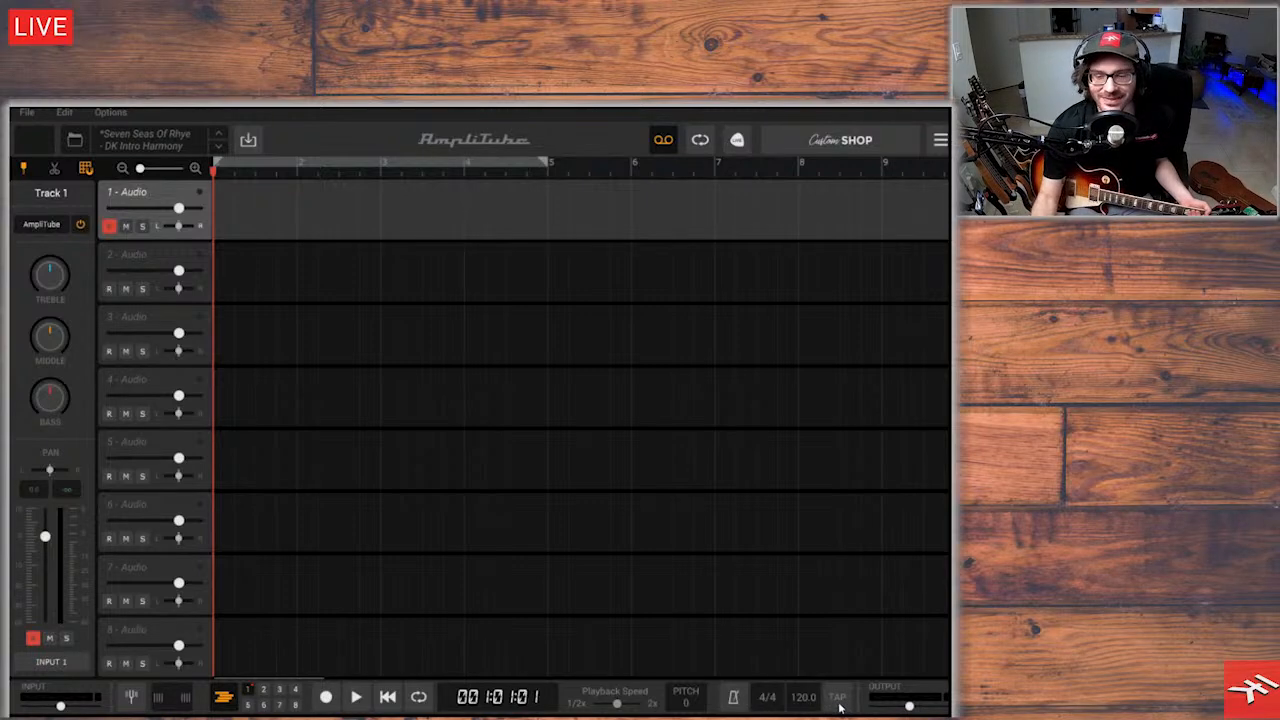
left_click(768, 697)
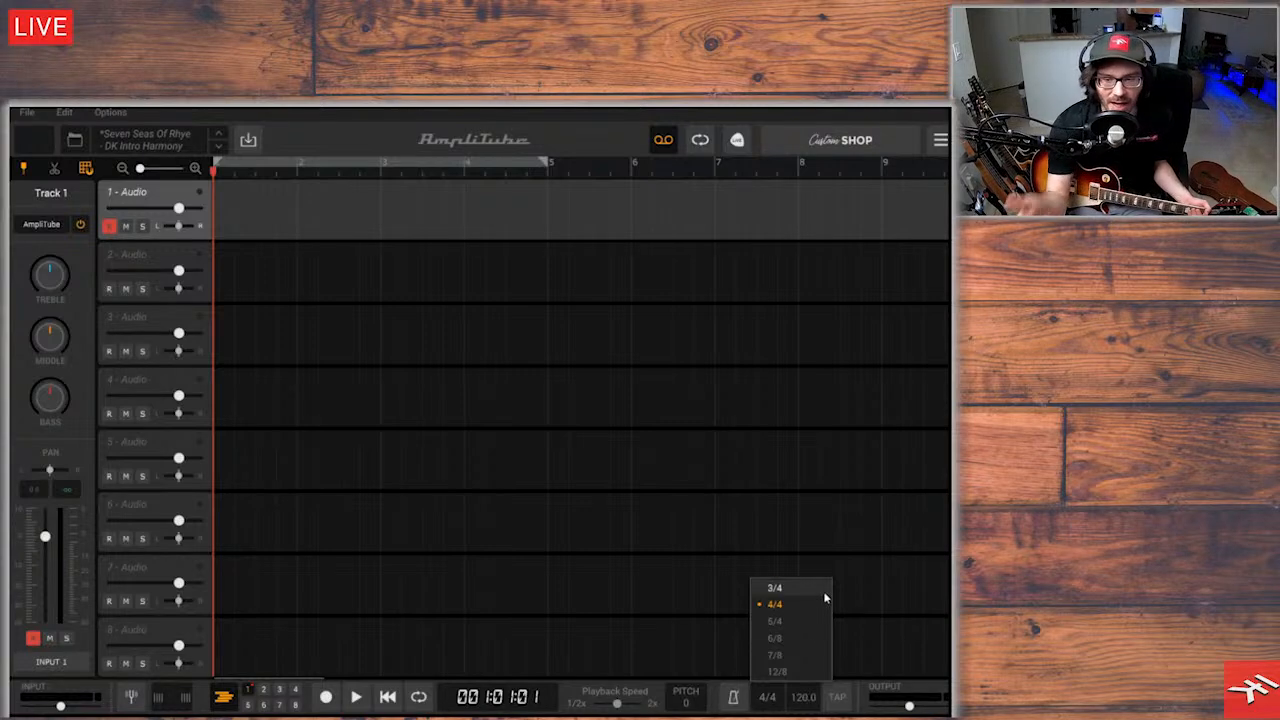
left_click(714, 710)
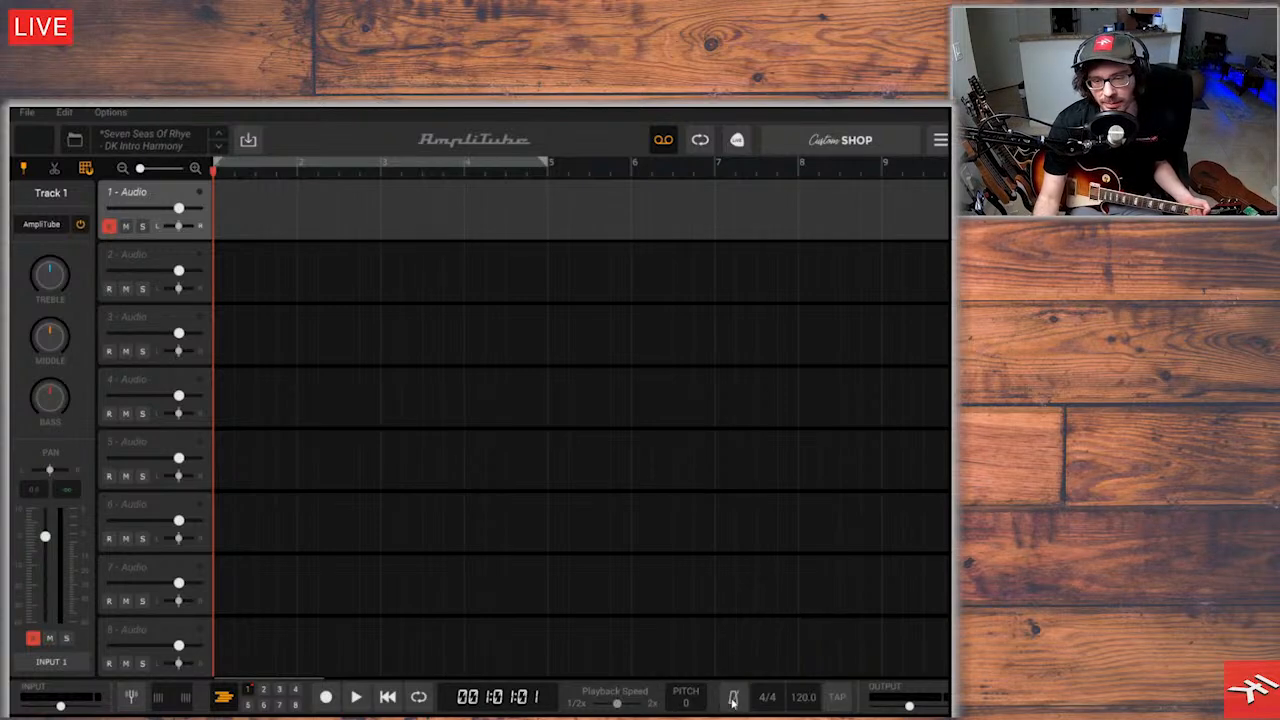
Toggle loop mode for the recorder's timeline, leaving it enabled
left_click(412, 166)
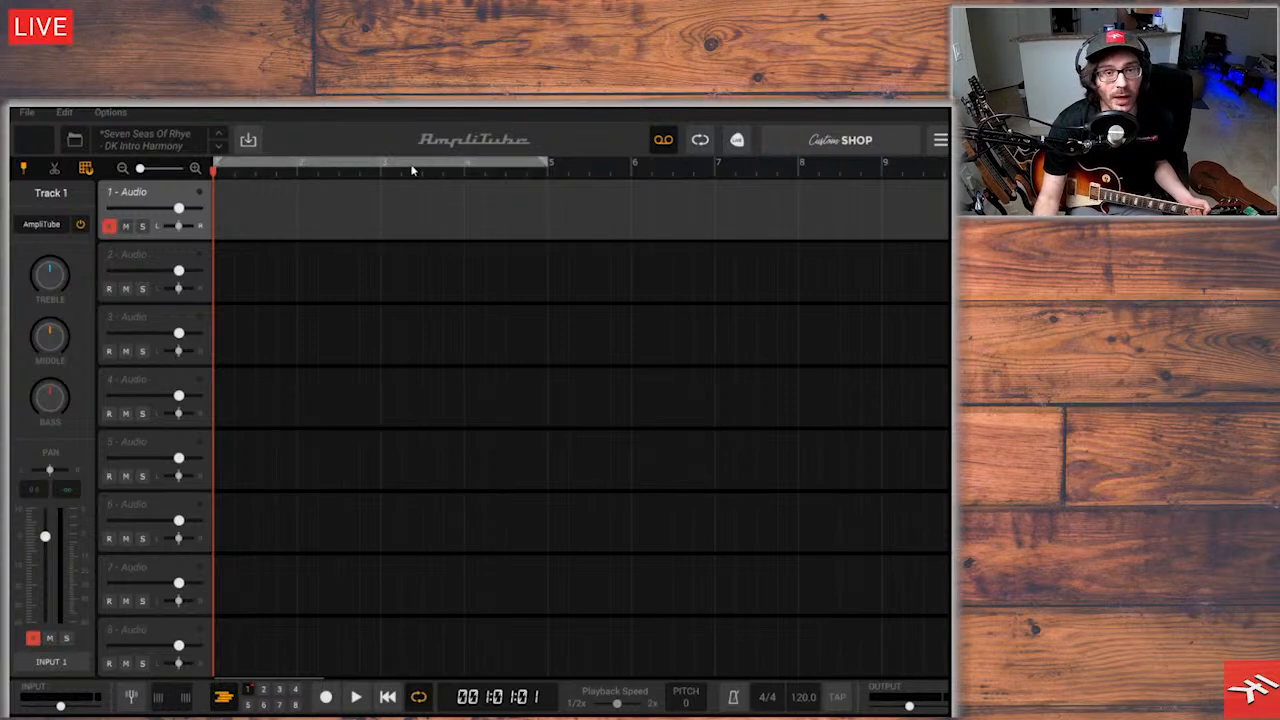
left_click(429, 705)
left_click(429, 704)
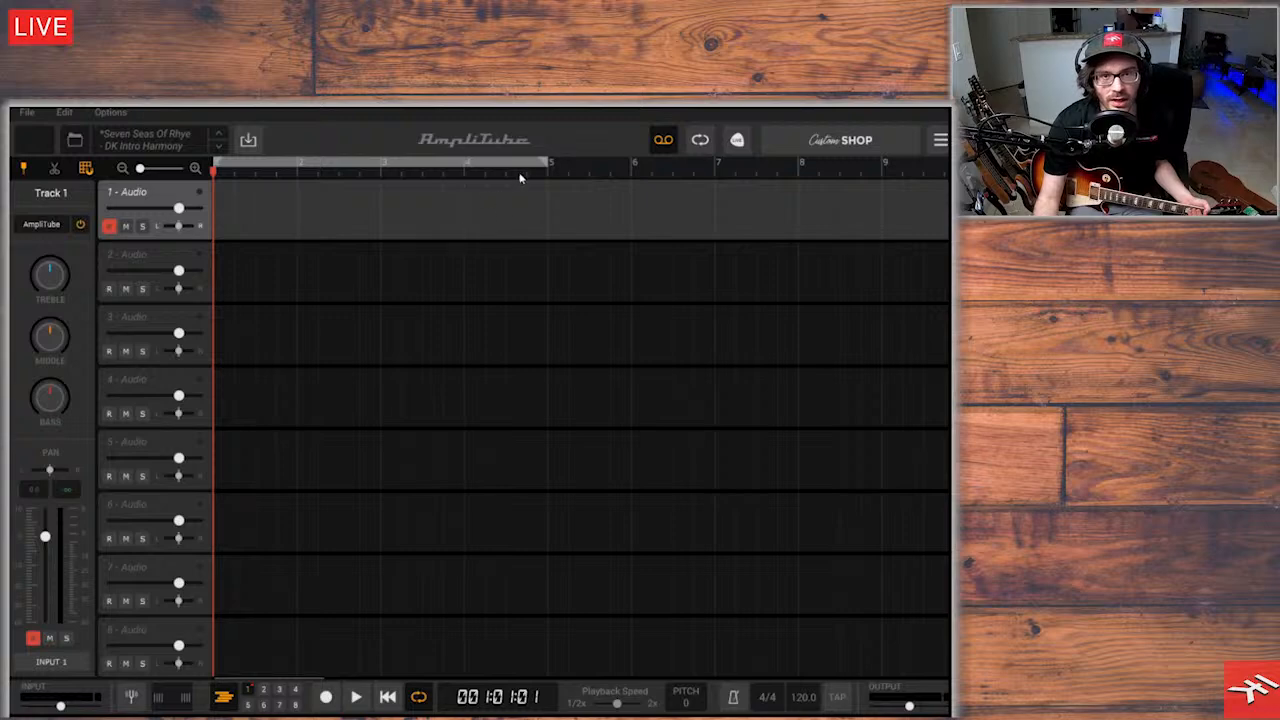
Set a punch-in region from bar 2 to bar 3 and record a take on track 1 through it
left_click_drag(508, 166, 335, 172)
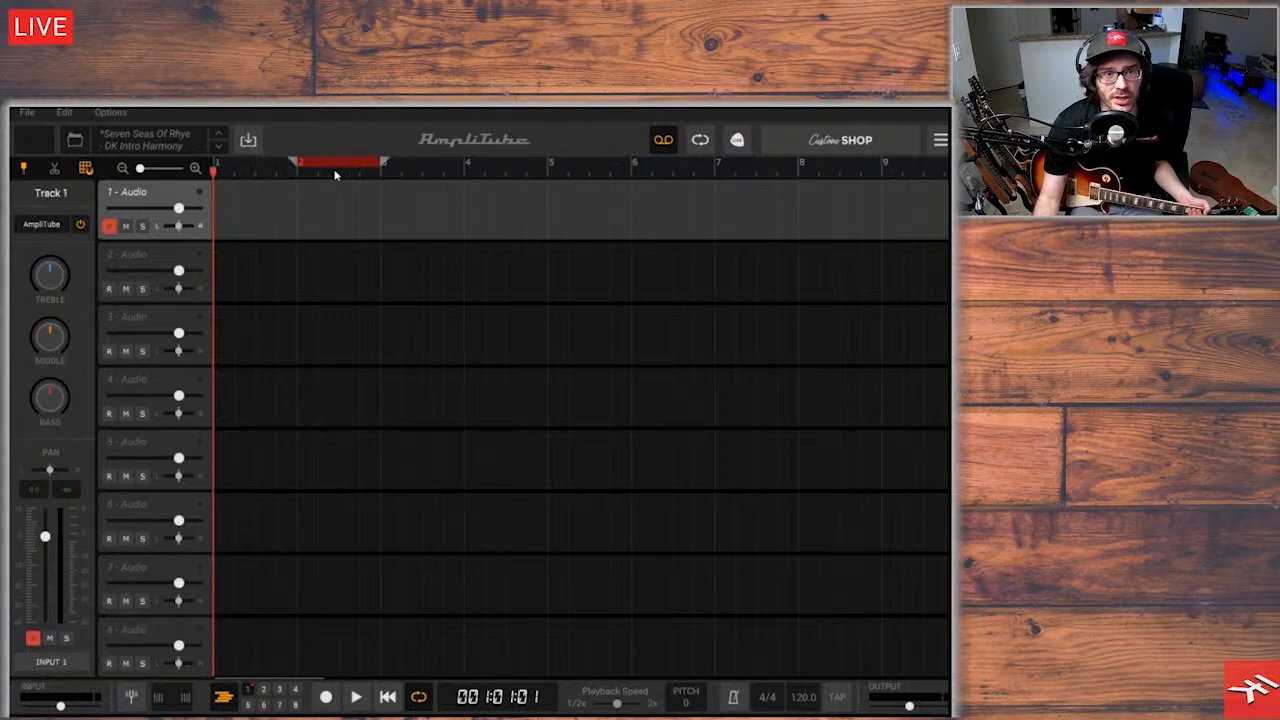
left_click(328, 708)
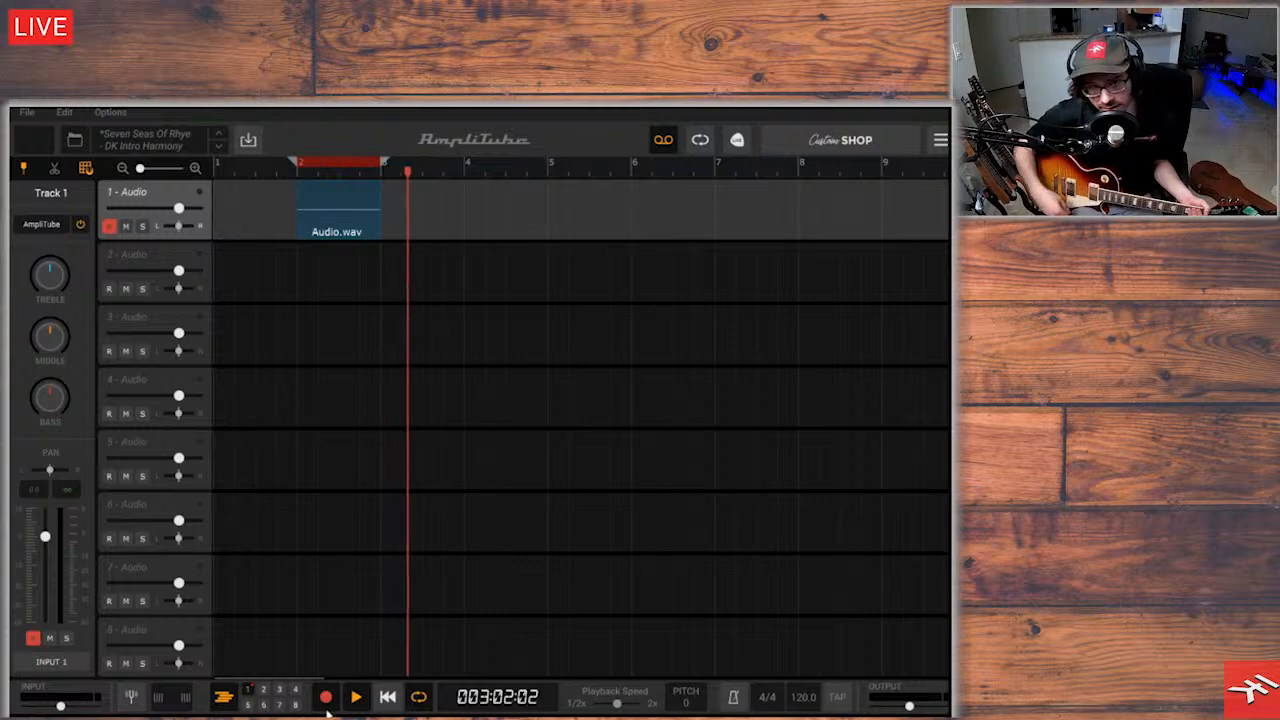
left_click(327, 709)
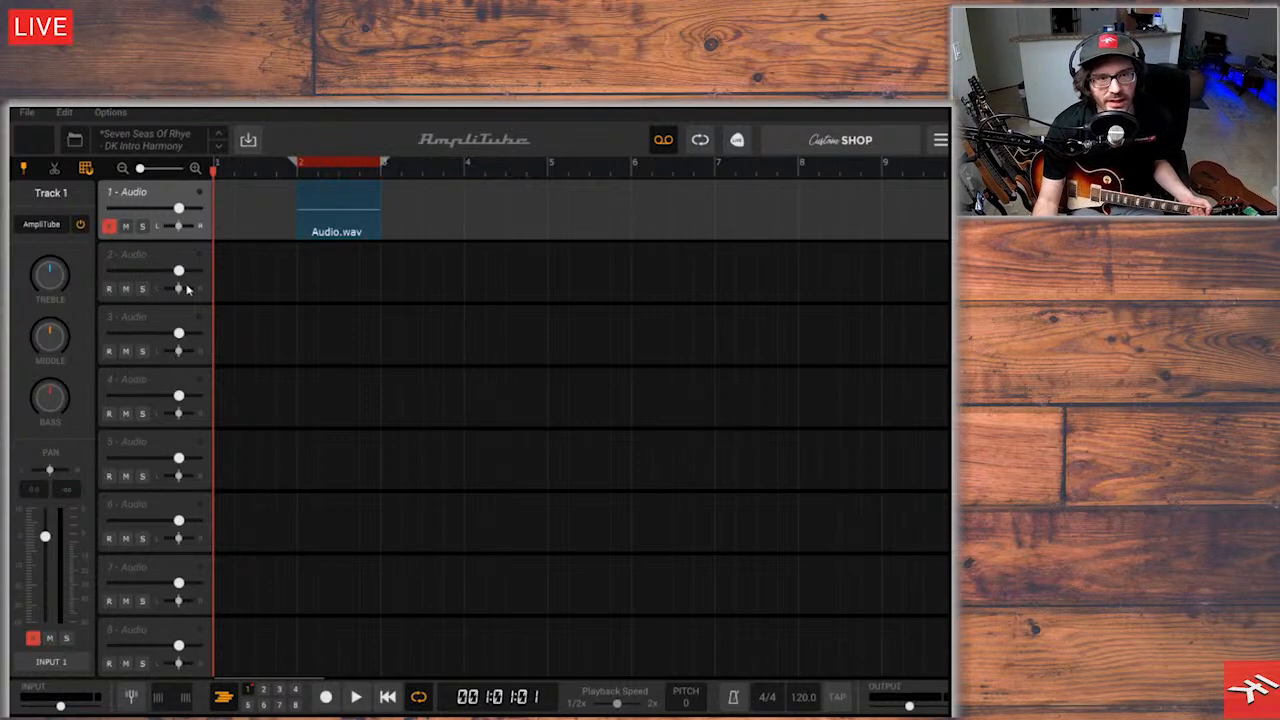
Toggle track 1's record arm off and on, leaving the track armed
left_click(110, 227)
left_click(110, 227)
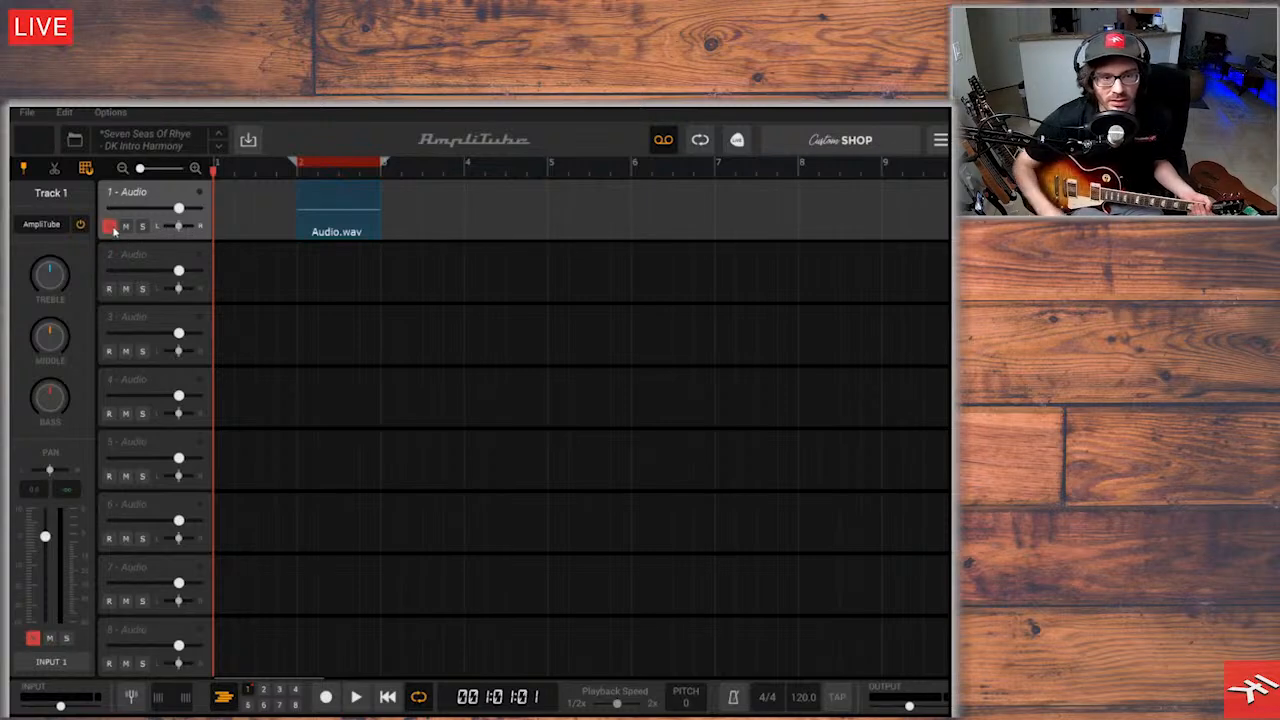
left_click(107, 227)
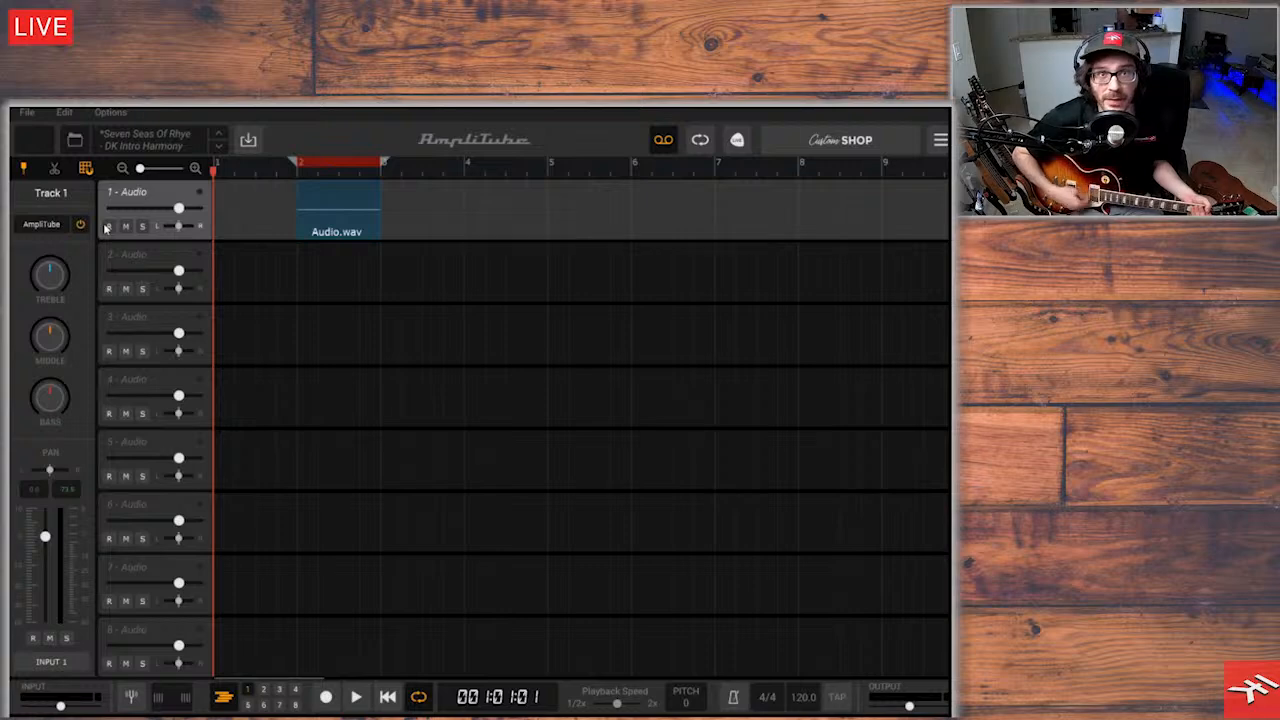
left_click(110, 227)
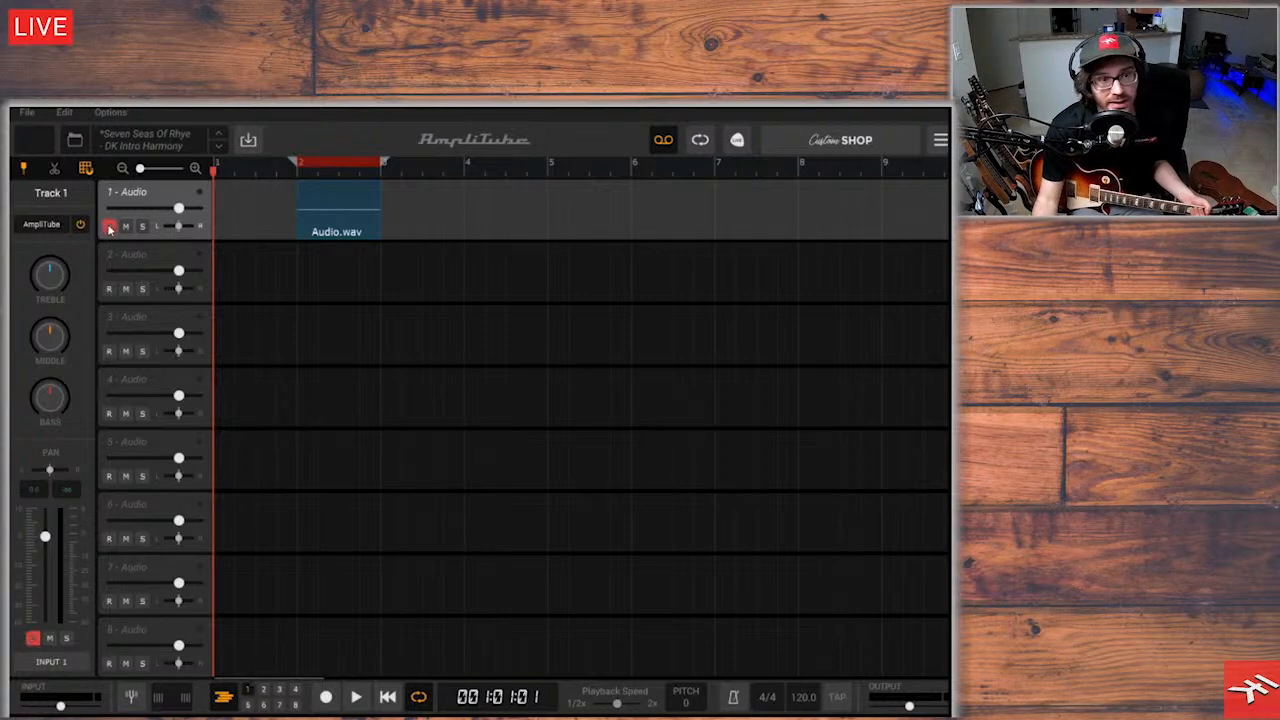
Mute and unmute track 1, and solo and unsolo track 2
left_click(124, 227)
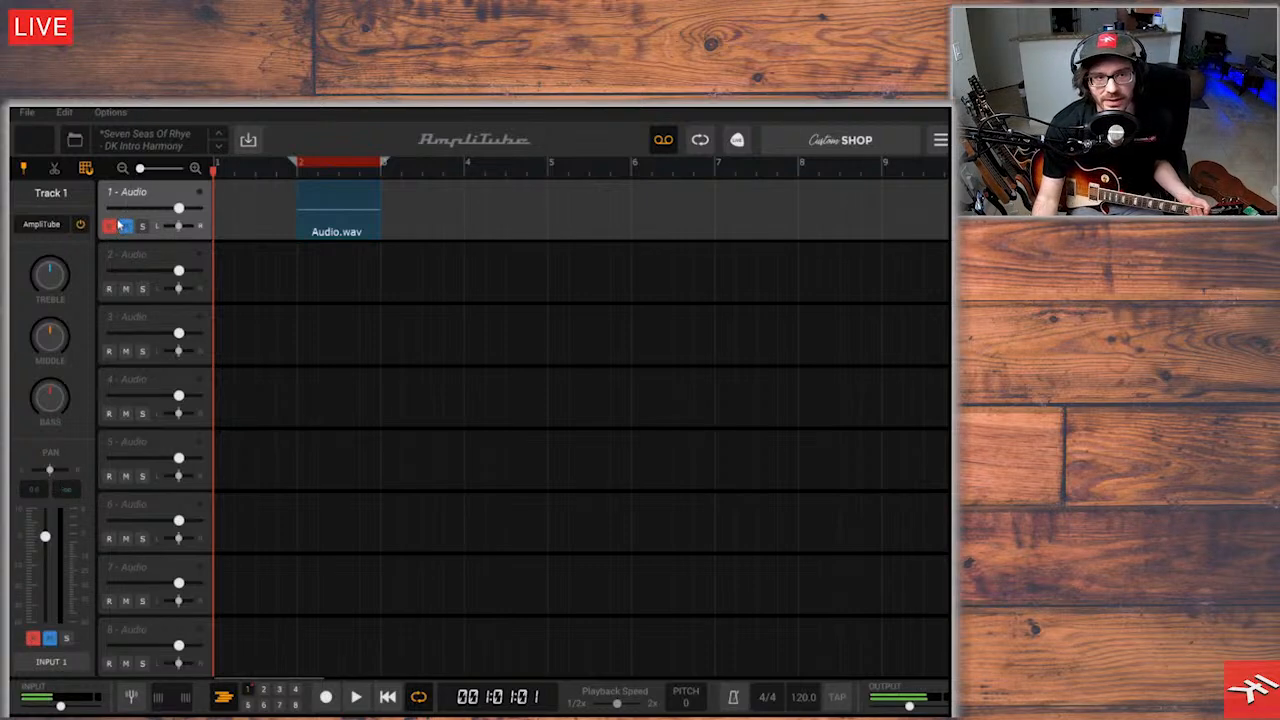
left_click(125, 227)
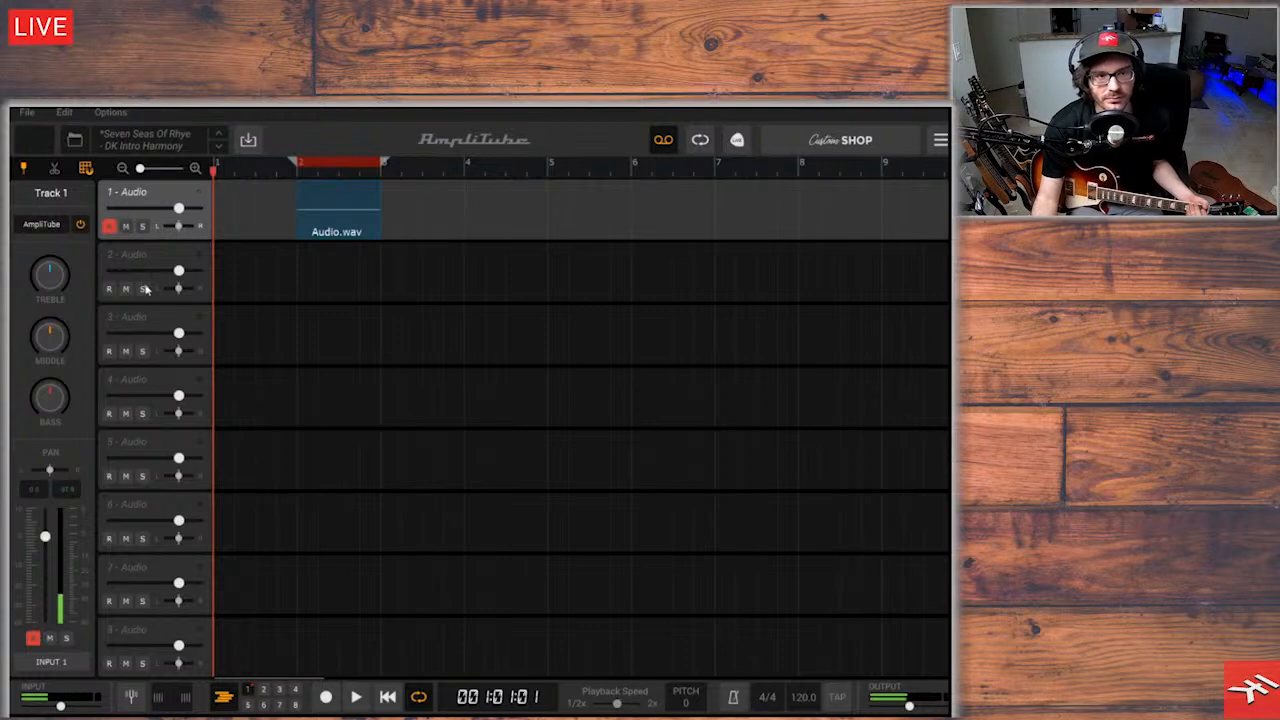
left_click(143, 289)
left_click(143, 289)
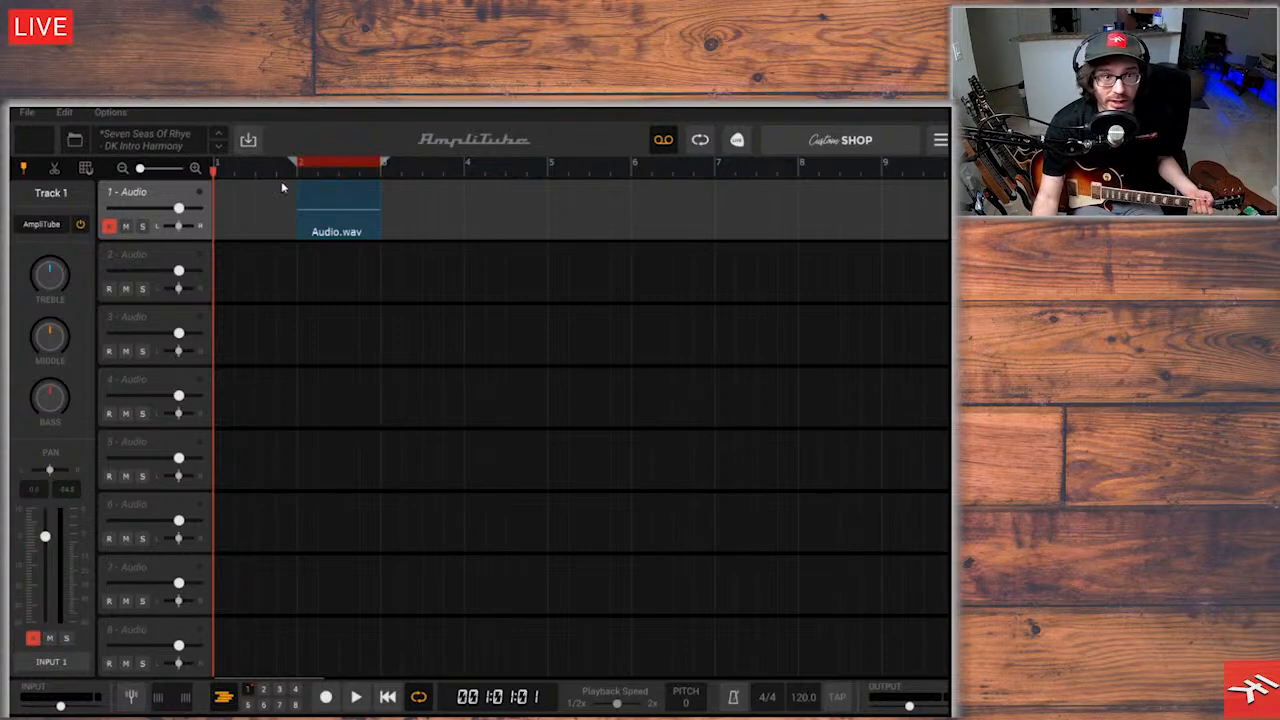
Move the Audio.wav clip freely without grid snapping, and turn snapping back on to return the clip to bar 2
left_click_drag(309, 218, 364, 196)
left_click(84, 171)
left_click_drag(357, 200, 275, 210)
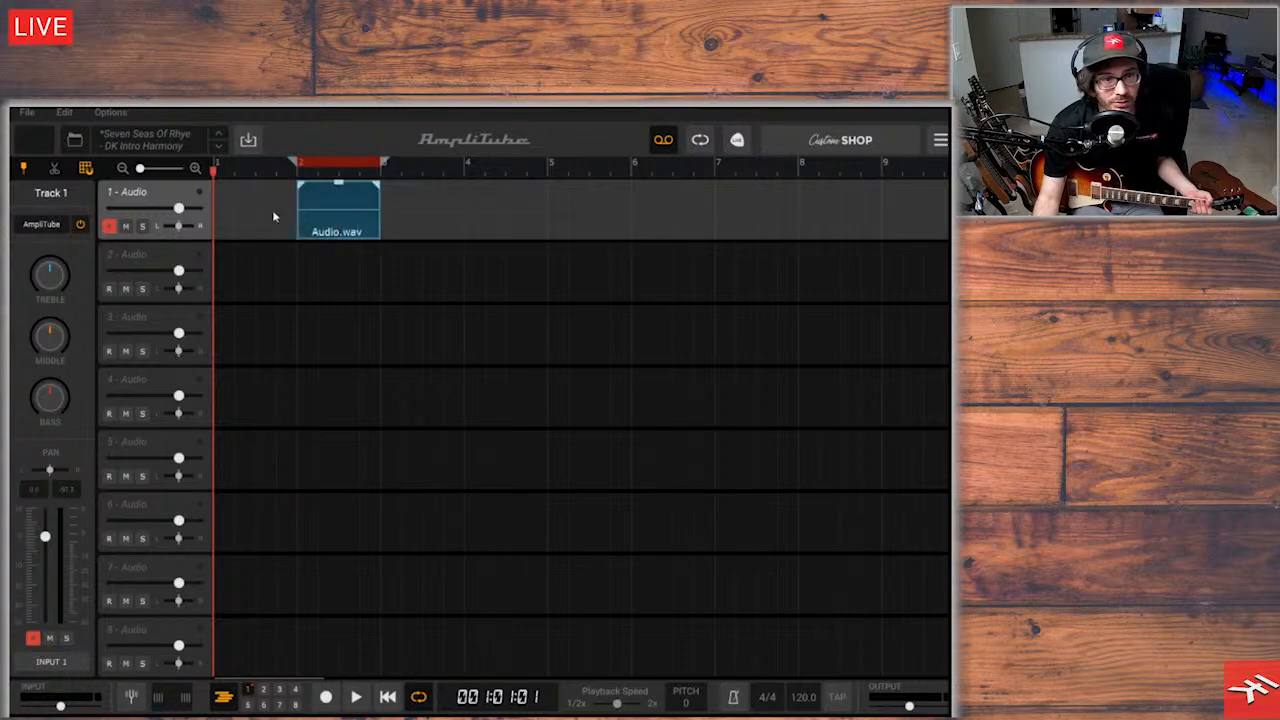
Split the Audio.wav clip on track 1 at its midpoint with the Cut tool
left_click(58, 169)
left_click(339, 208)
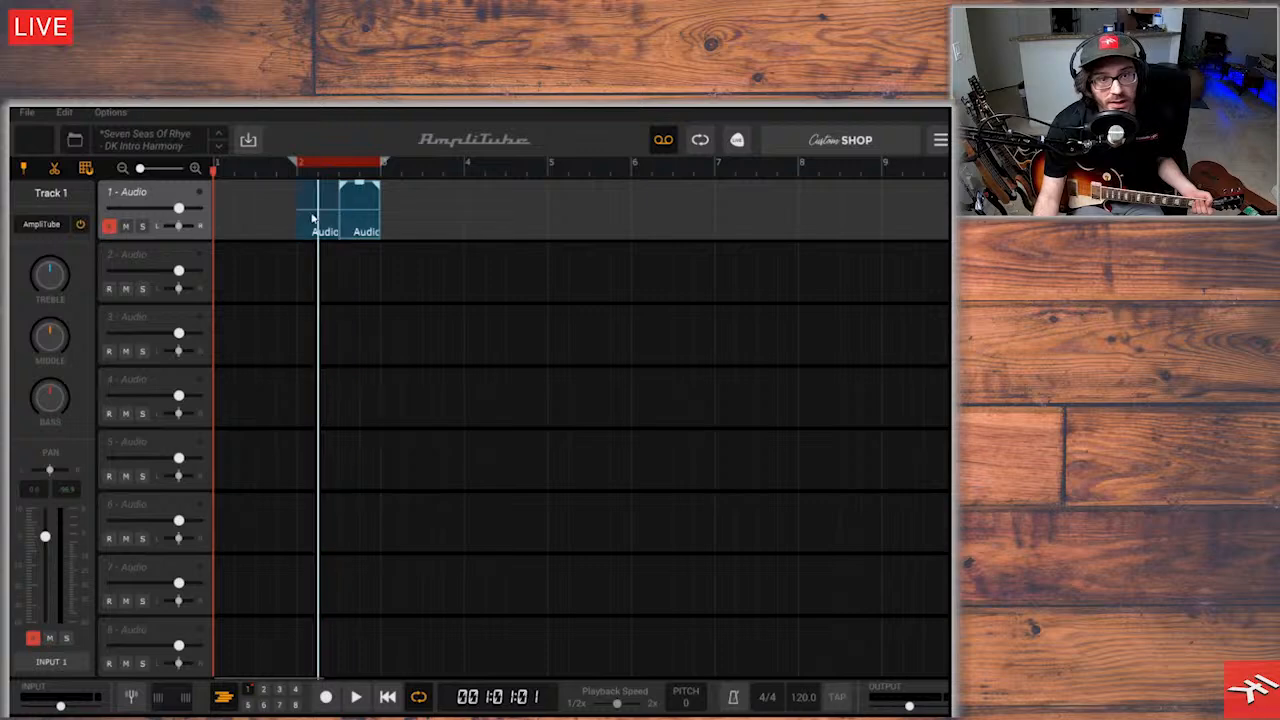
Split both halves of the Audio.wav clip on track 1 at their midpoints
left_click(318, 208)
left_click(360, 208)
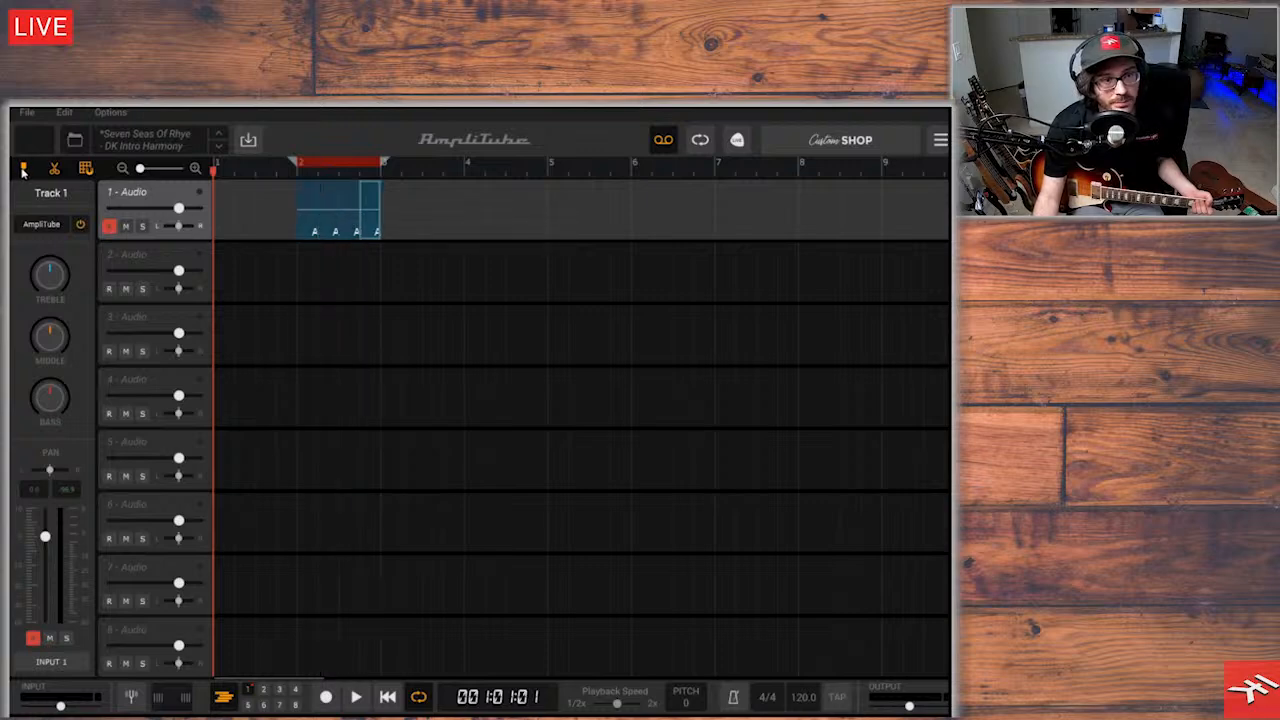
Replace the loop region with a start point midway through bar 1, and play the split clips twice from there
left_click(250, 164)
left_click(276, 171)
key("space")
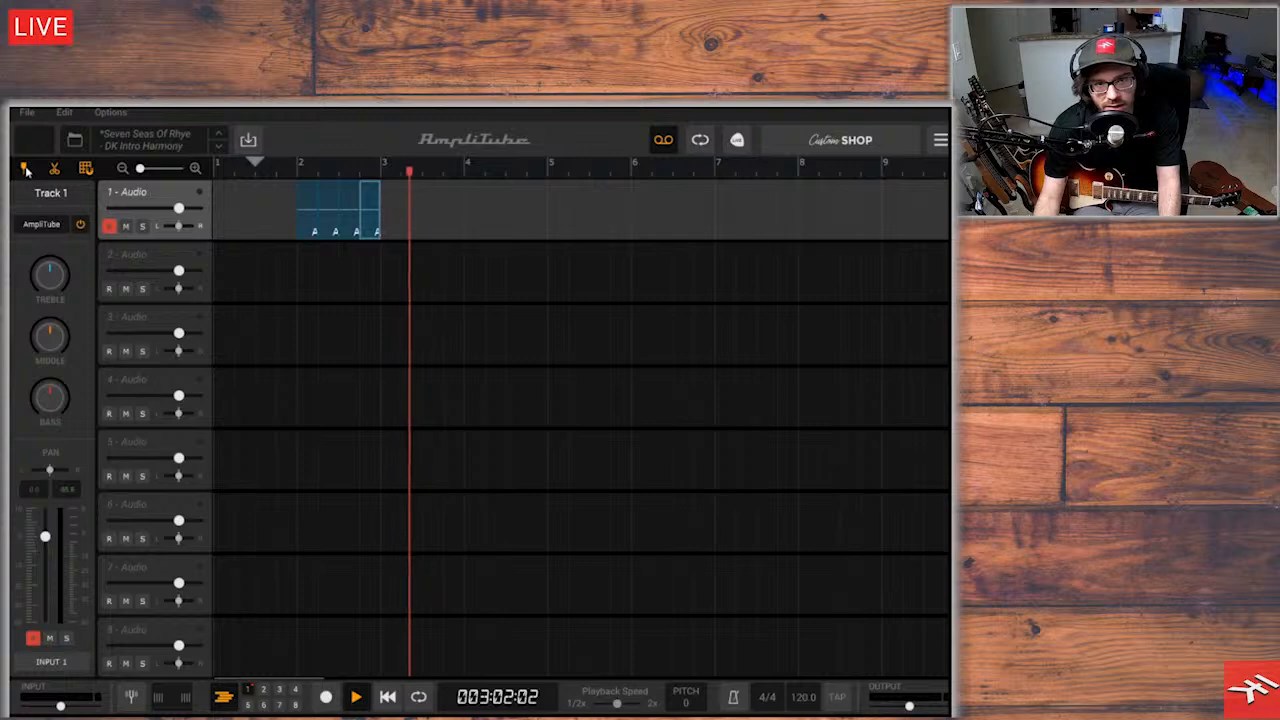
key("space")
key("space")
key("space")
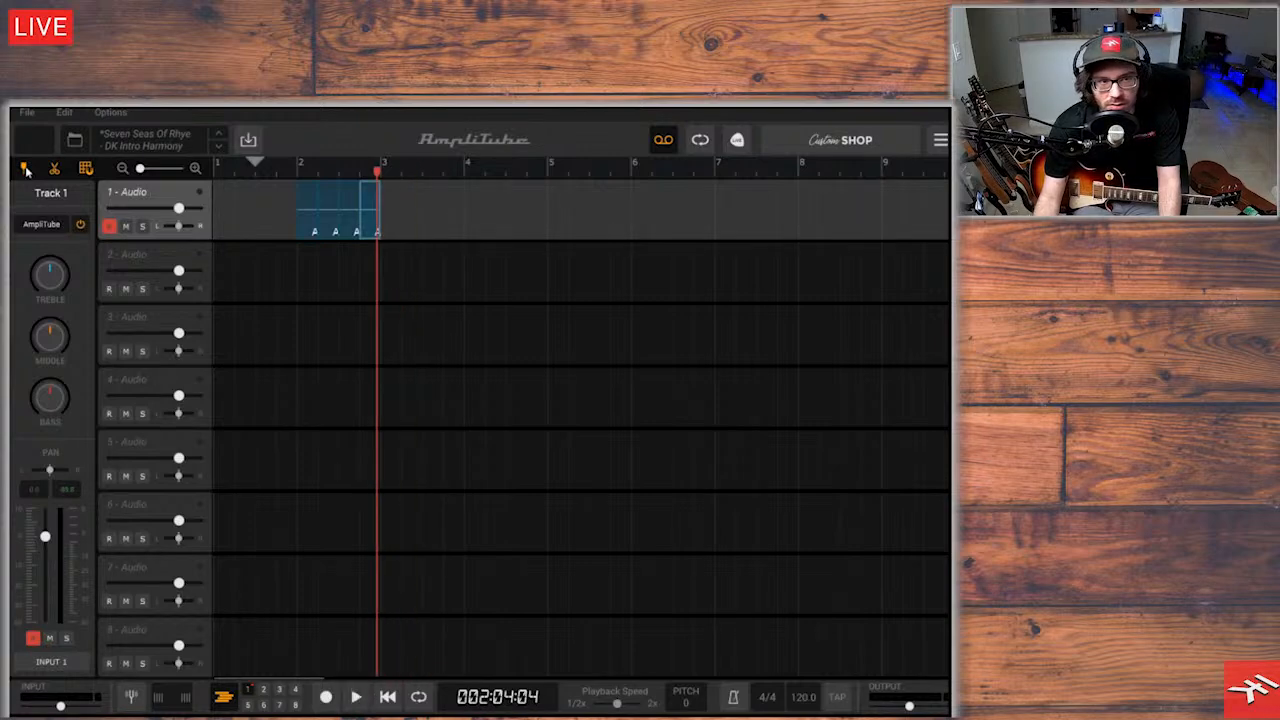
Turn off snap to grid, and play the timeline from a start point midway through bar 9
left_click(110, 112)
left_click(181, 141)
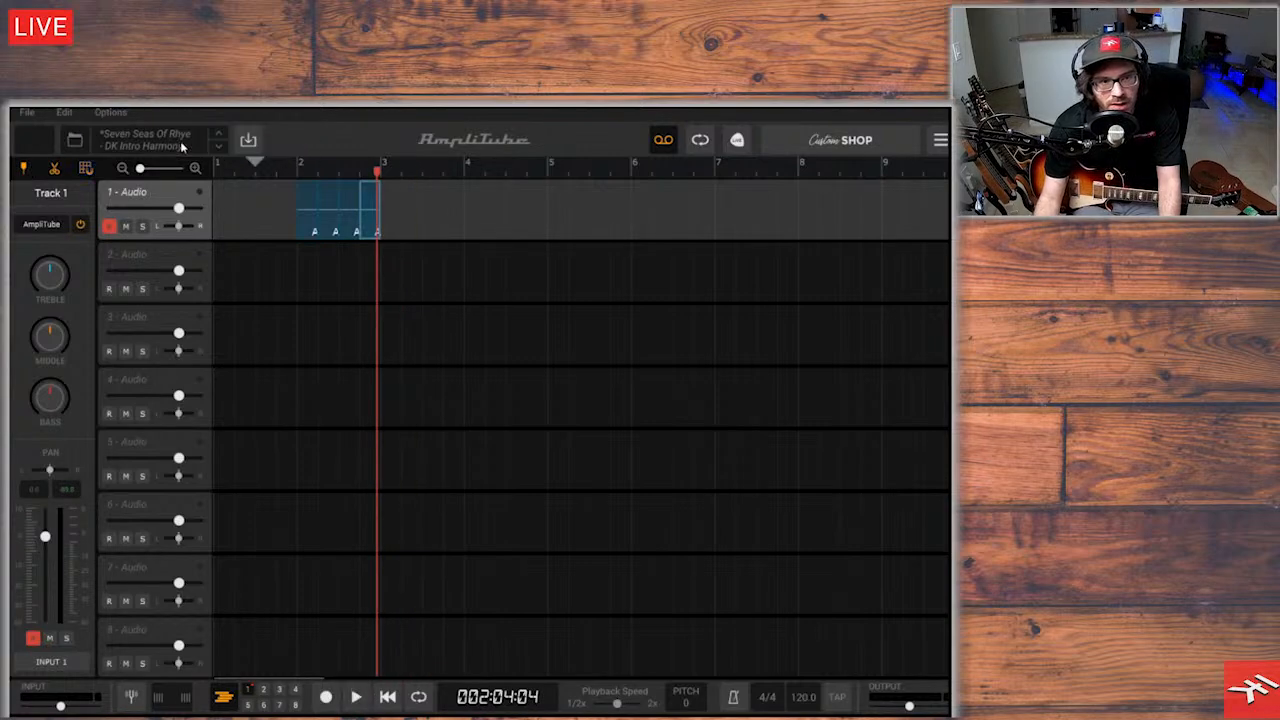
left_click(934, 168)
key("space")
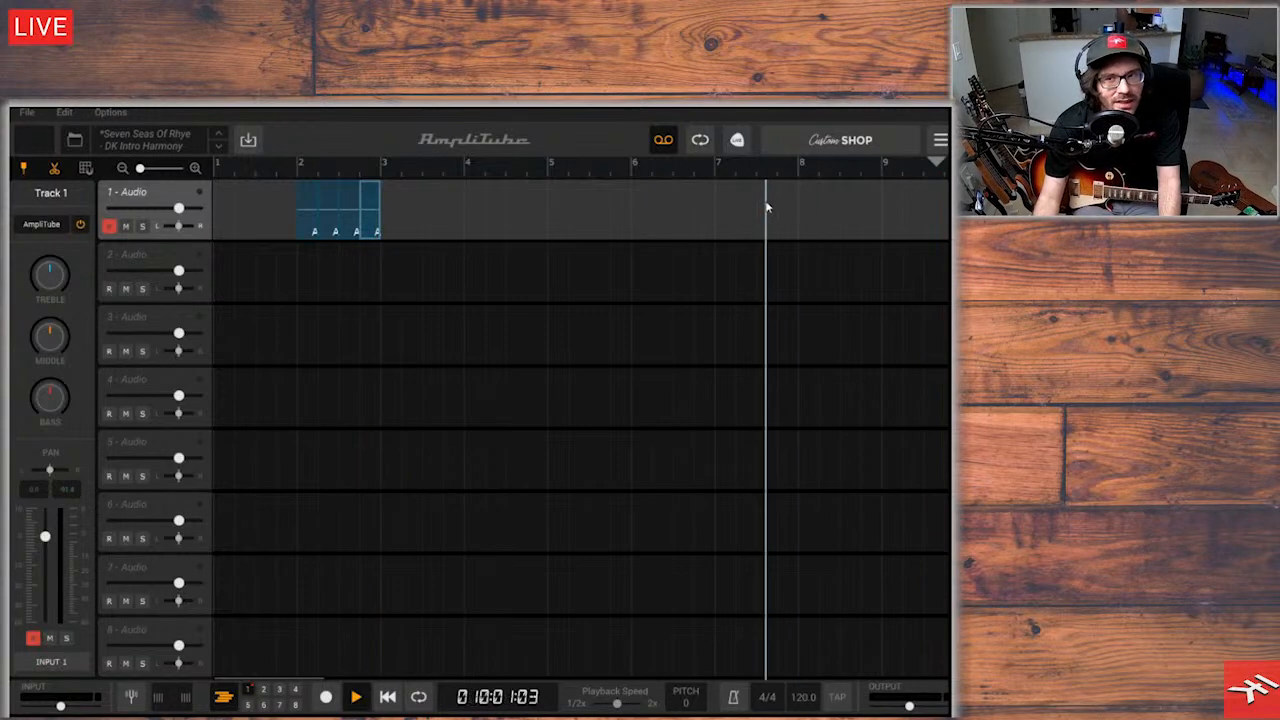
key("space")
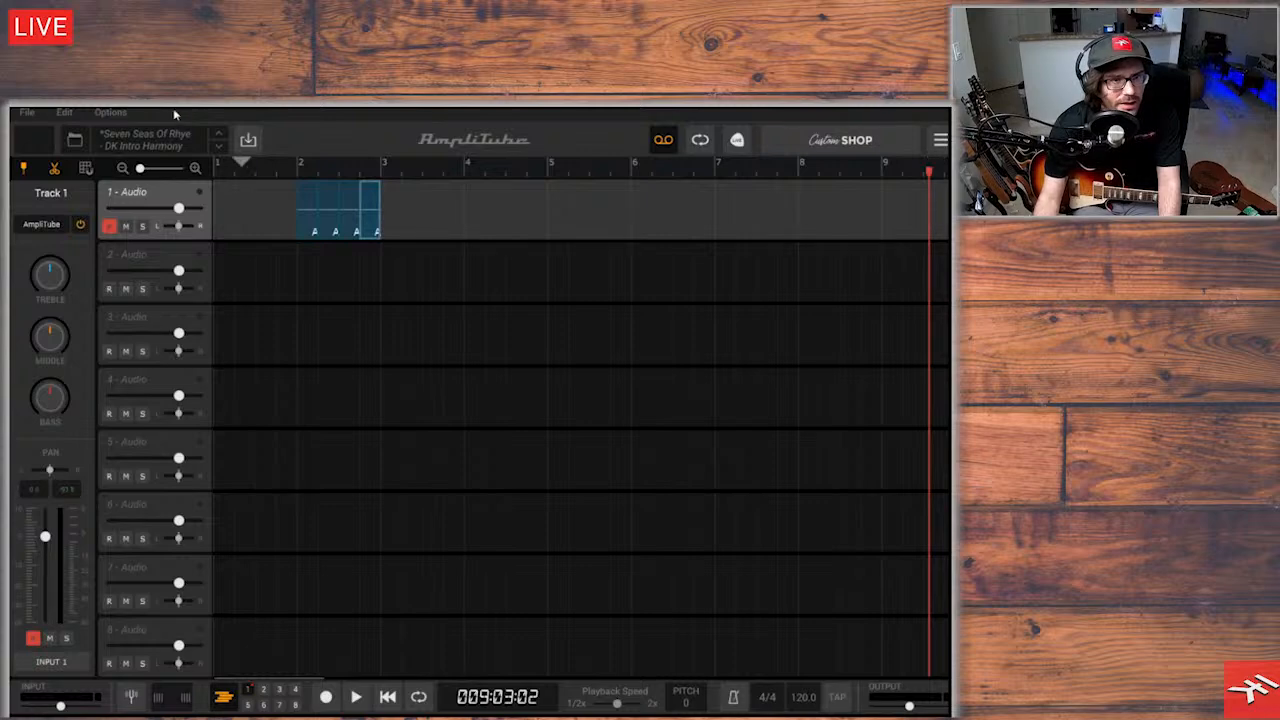
Return the playhead to 001:03:01 and toggle the Timeline Follows Playhead option
left_click(258, 170)
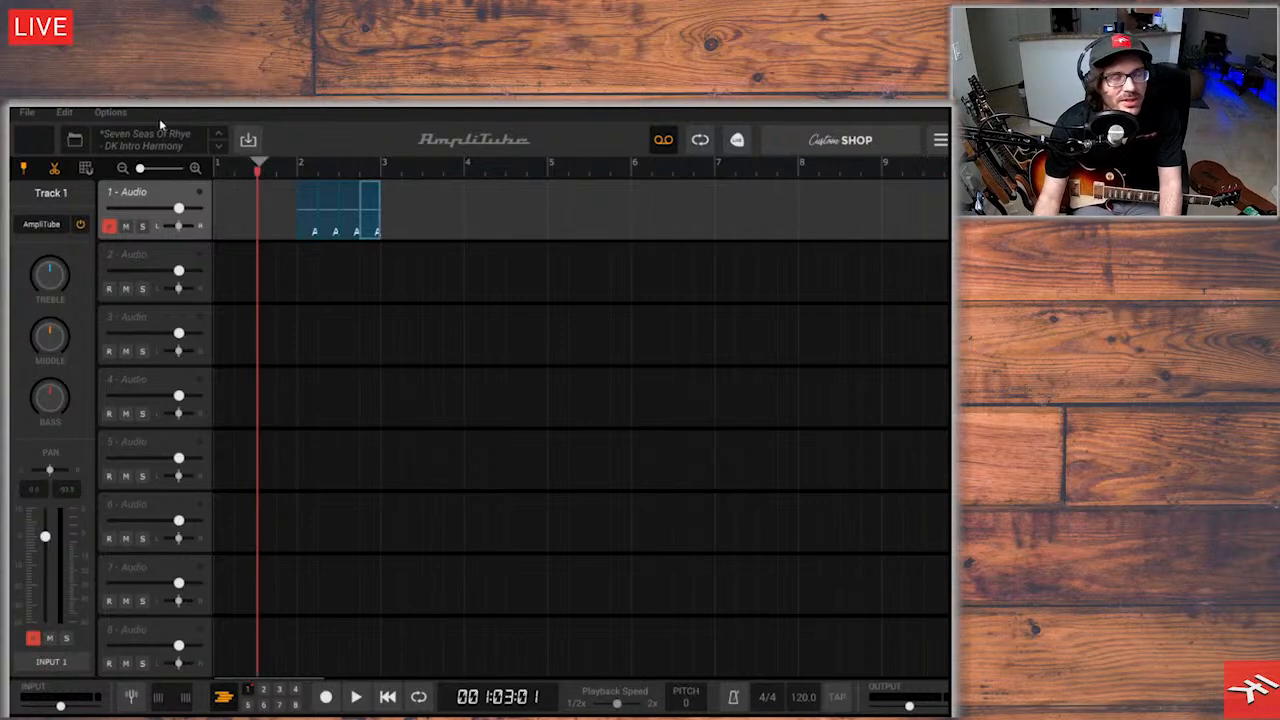
left_click(127, 112)
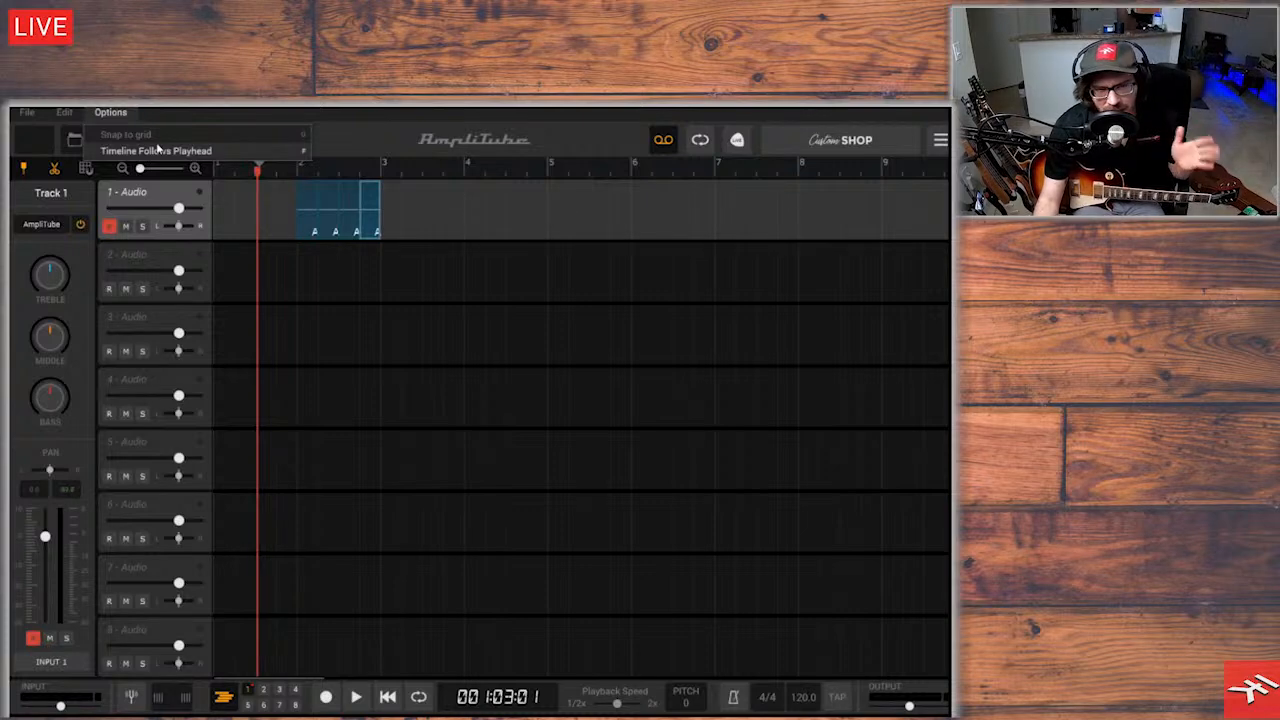
left_click(157, 150)
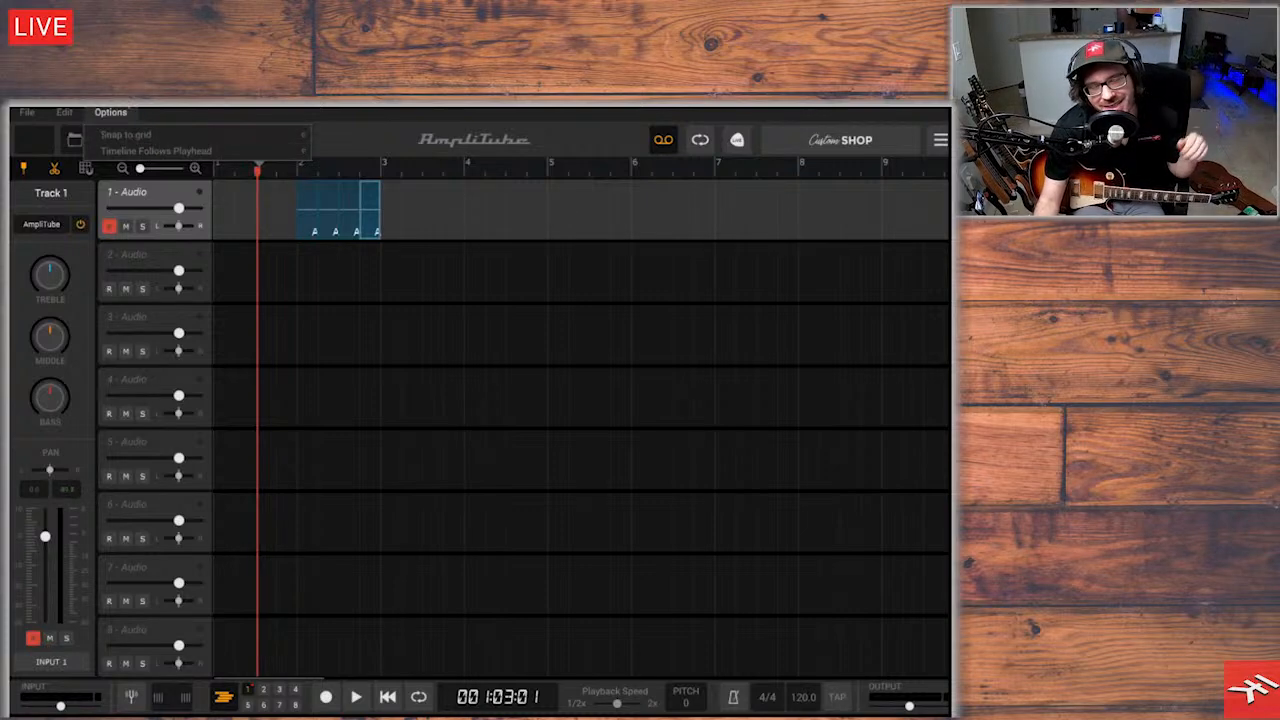
Review the recorder's editing and file commands, and open and close the project settings
left_click(64, 113)
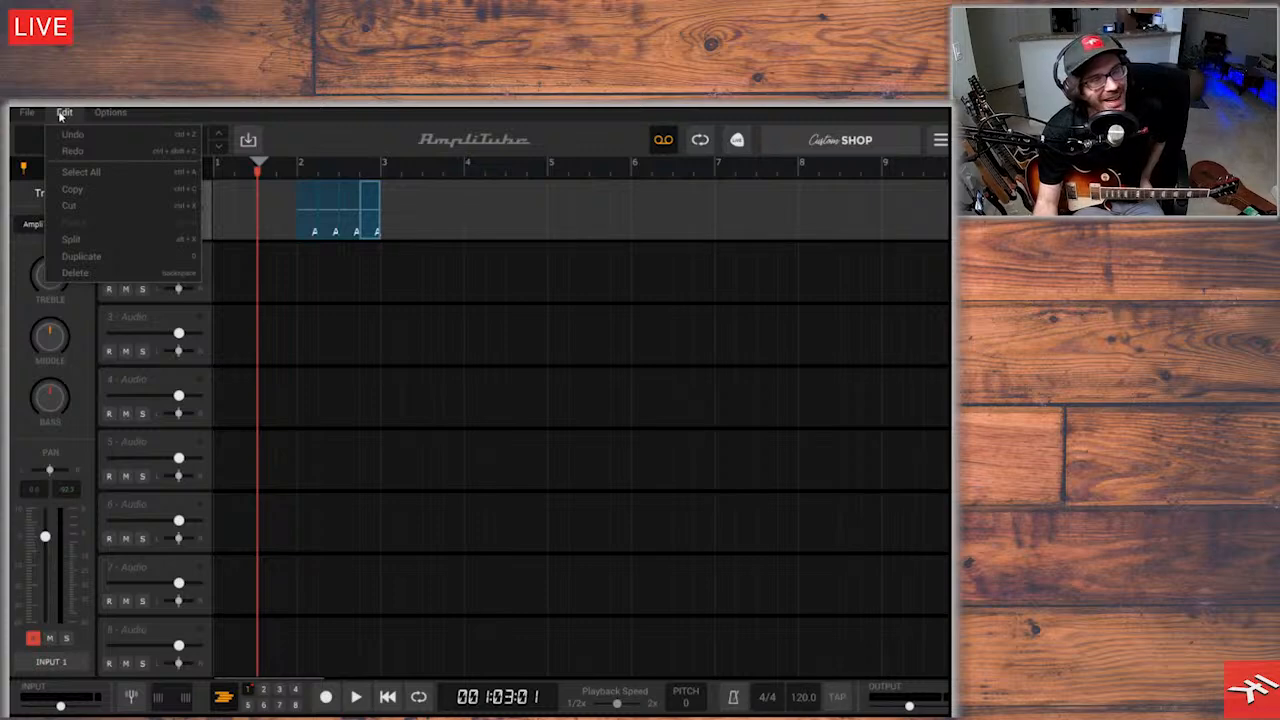
left_click(60, 115)
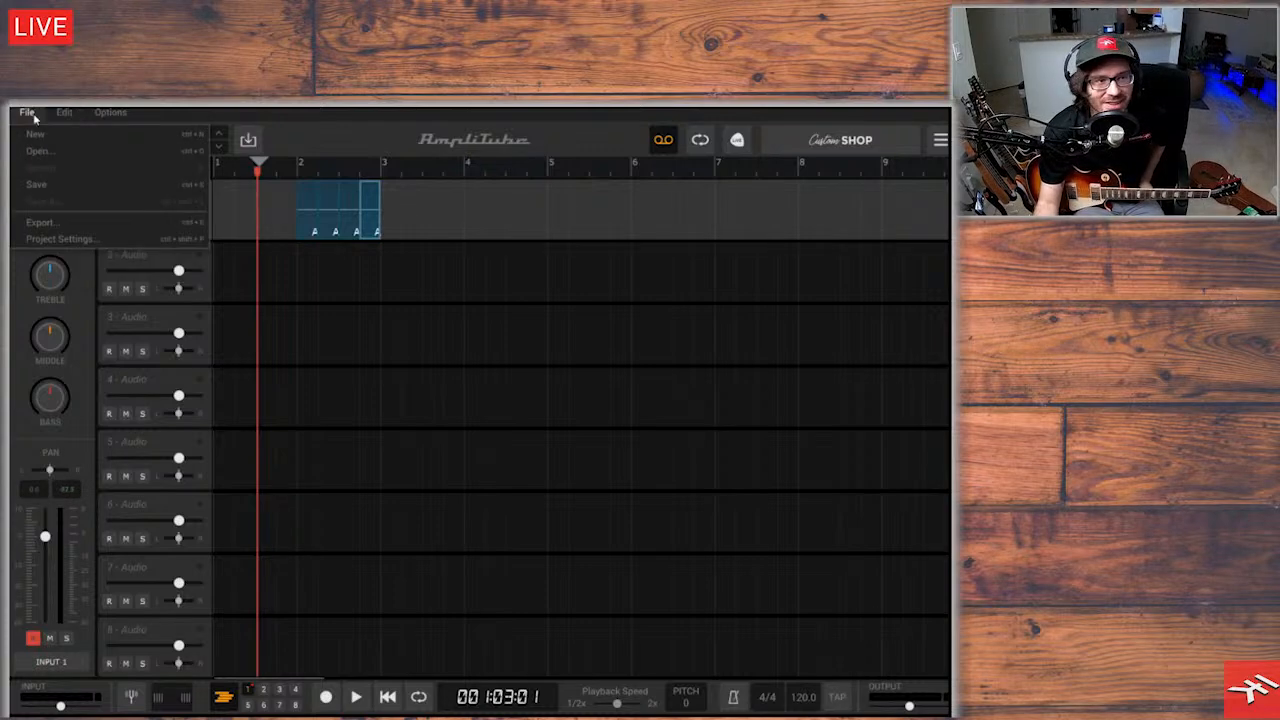
left_click(27, 112)
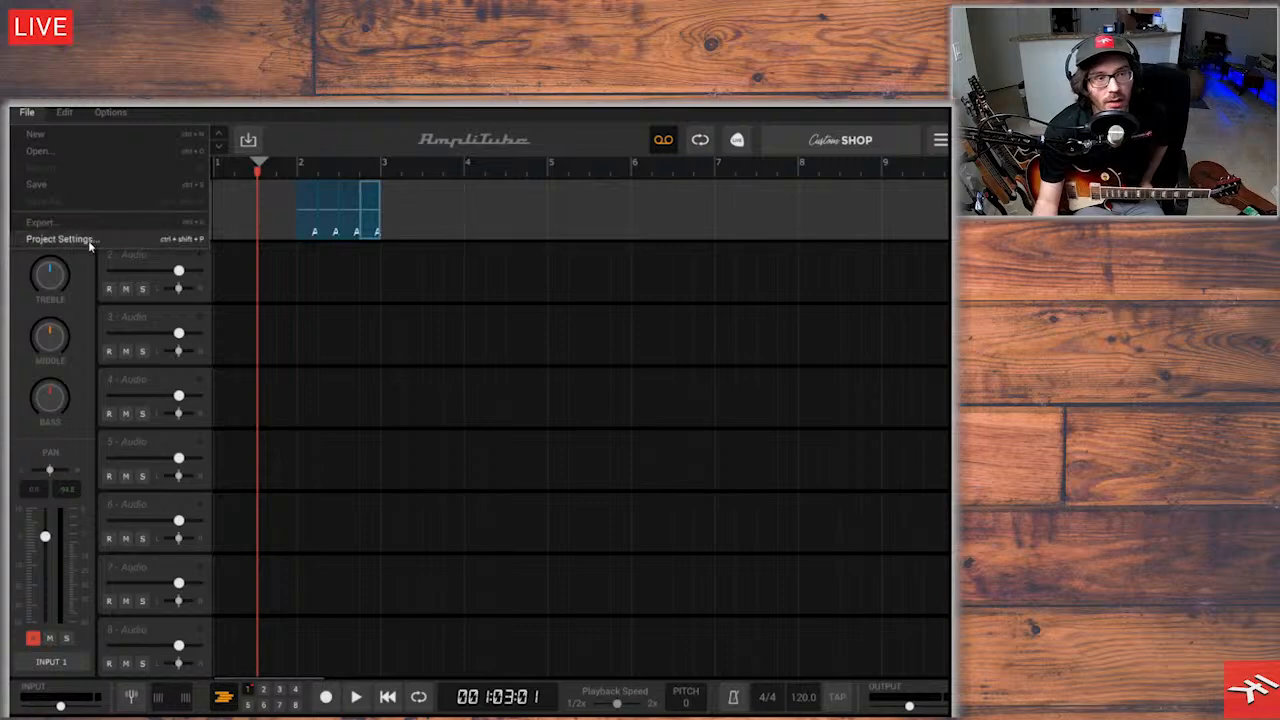
left_click(55, 240)
left_click(482, 478)
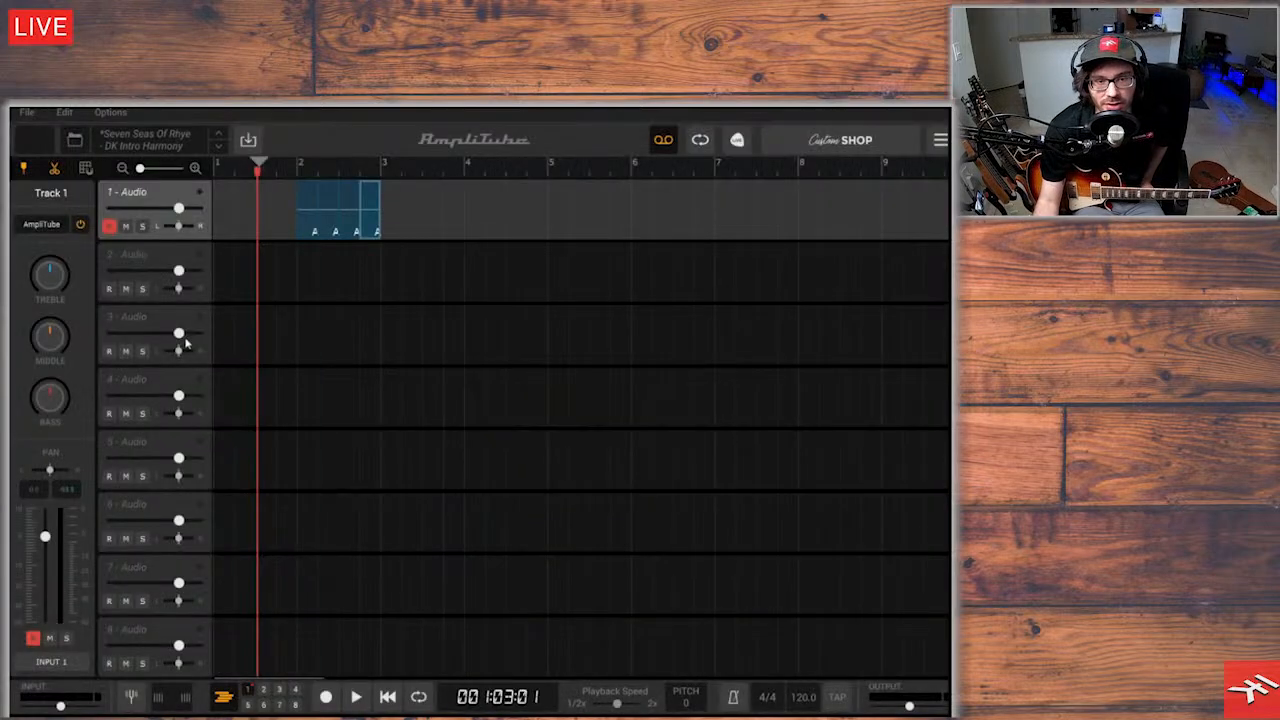
left_click(29, 112)
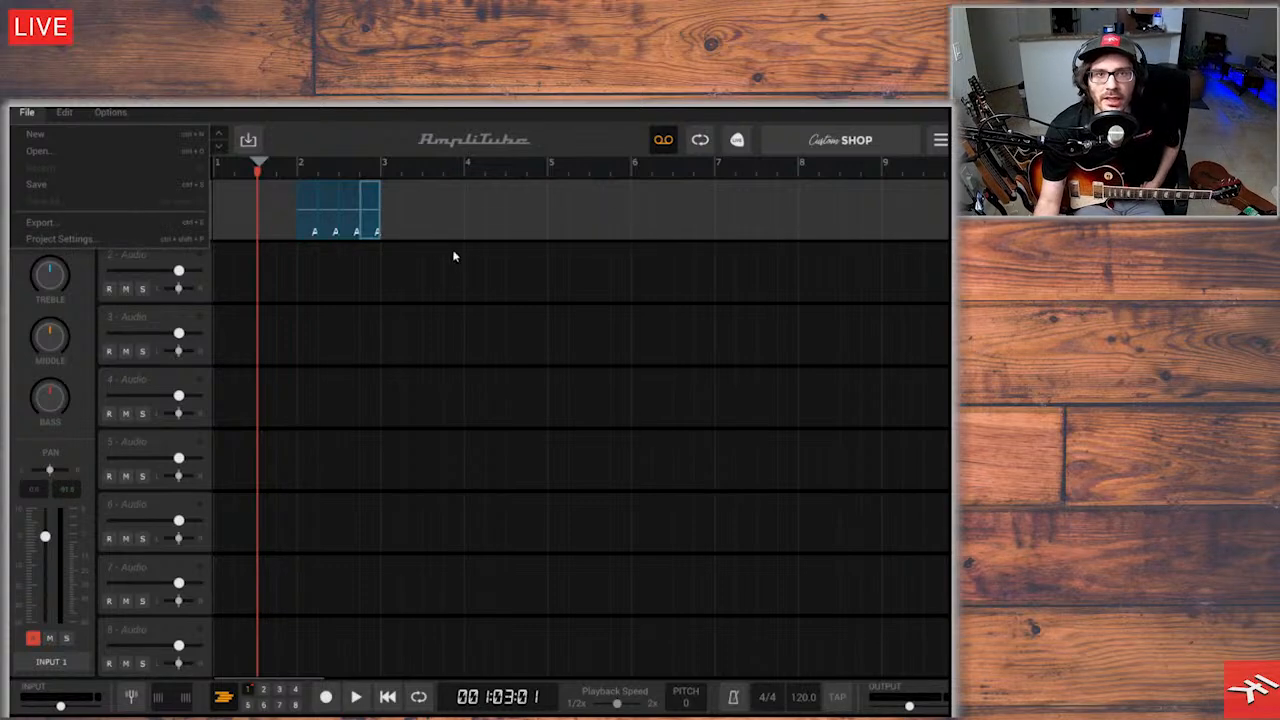
left_click(648, 255)
left_click(649, 261)
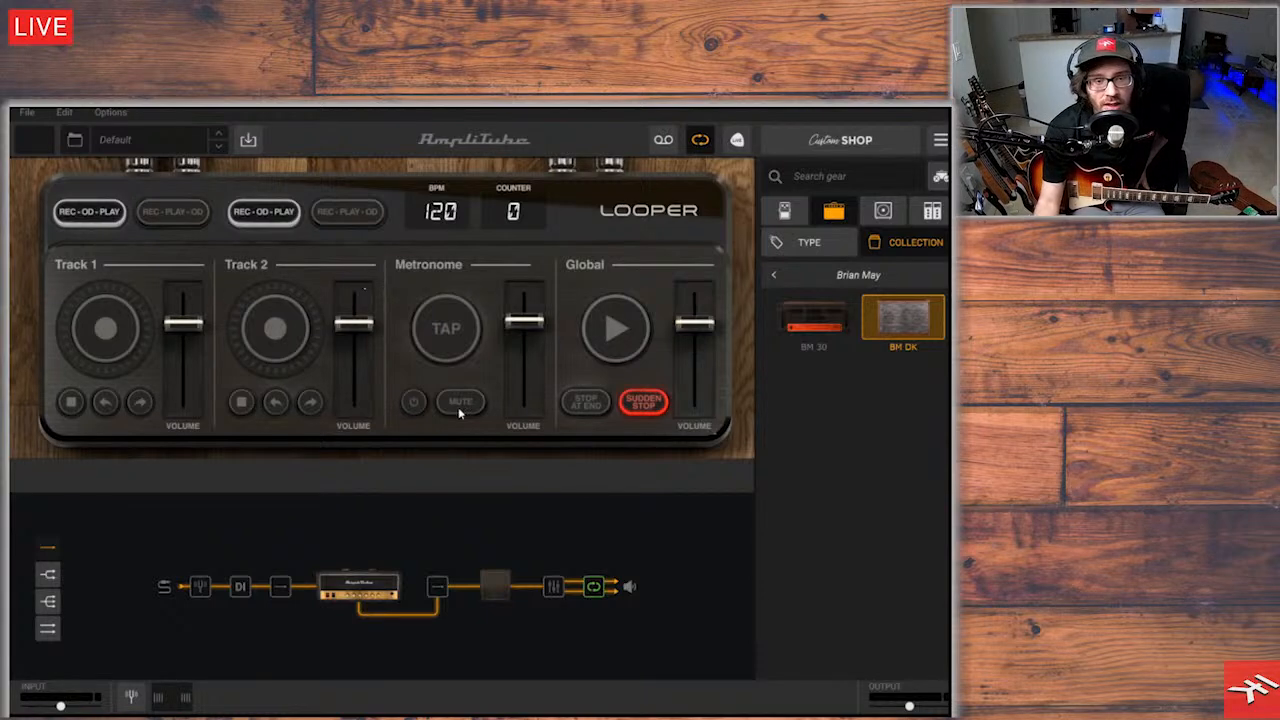
Record a short loop on looper track 1 with the metronome enabled, and clear the track
left_click(414, 402)
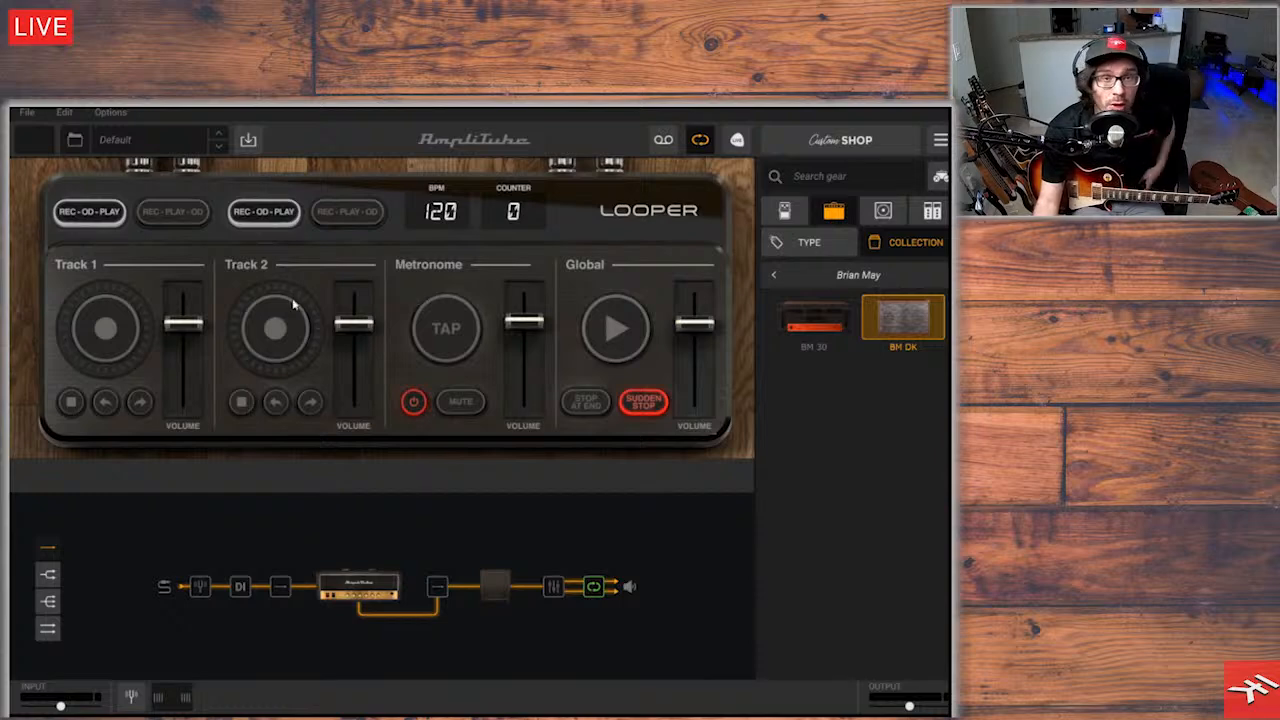
left_click(135, 318)
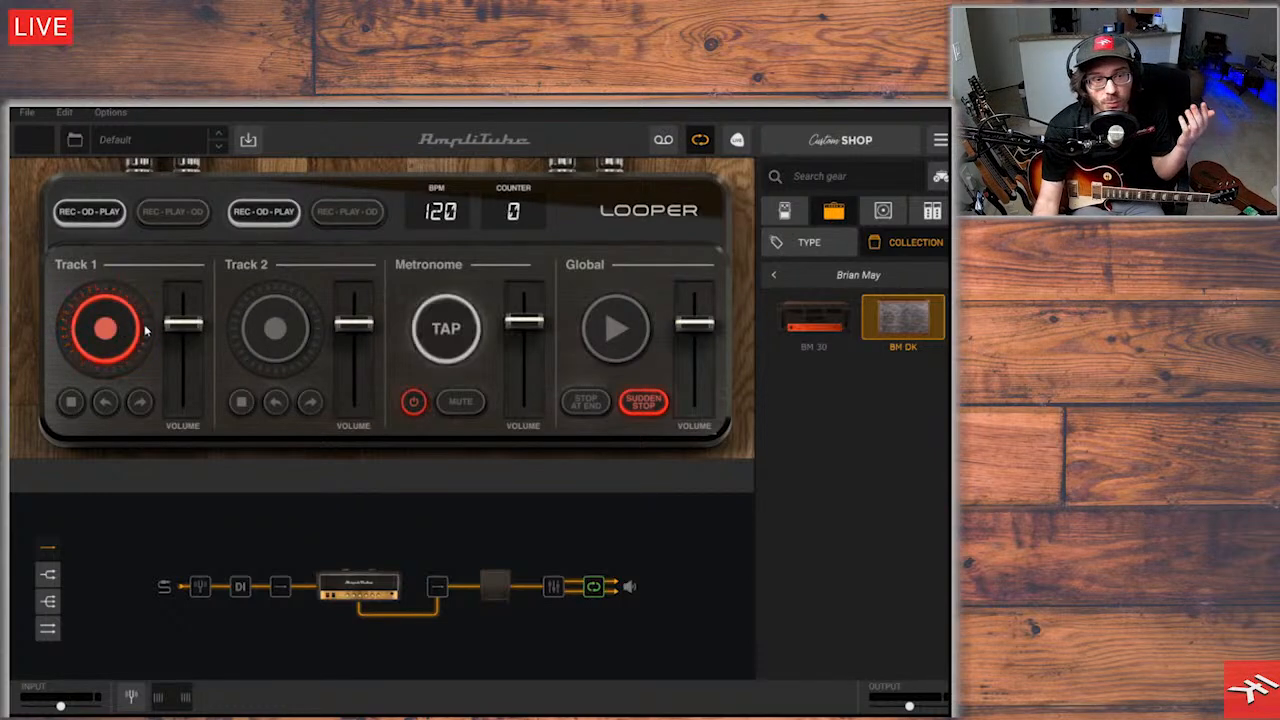
left_click(115, 349)
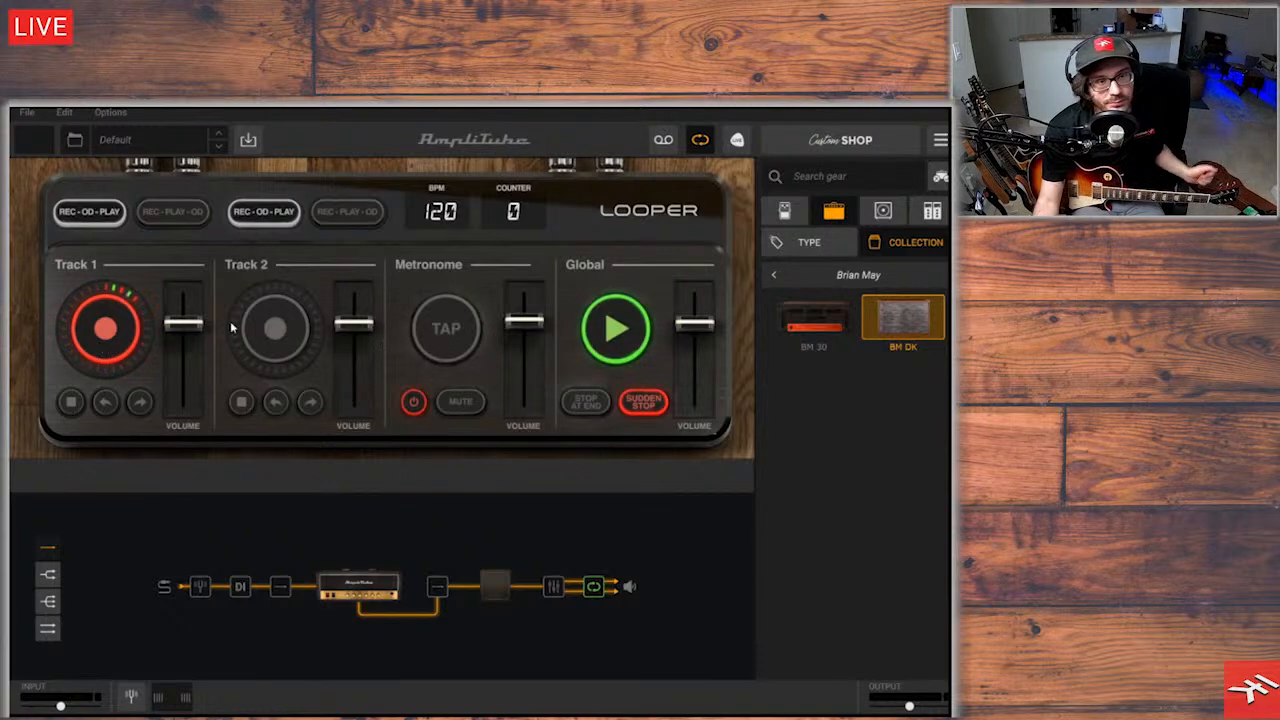
left_click(633, 332)
right_click(115, 343)
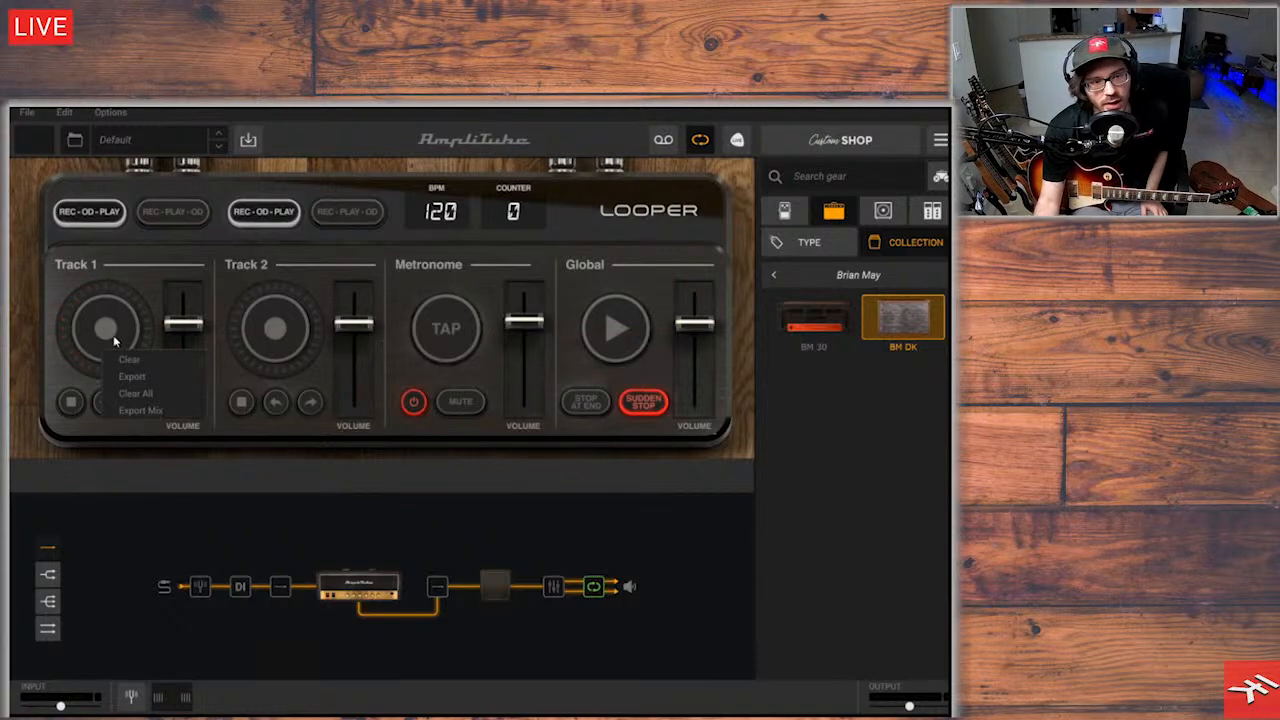
left_click(148, 355)
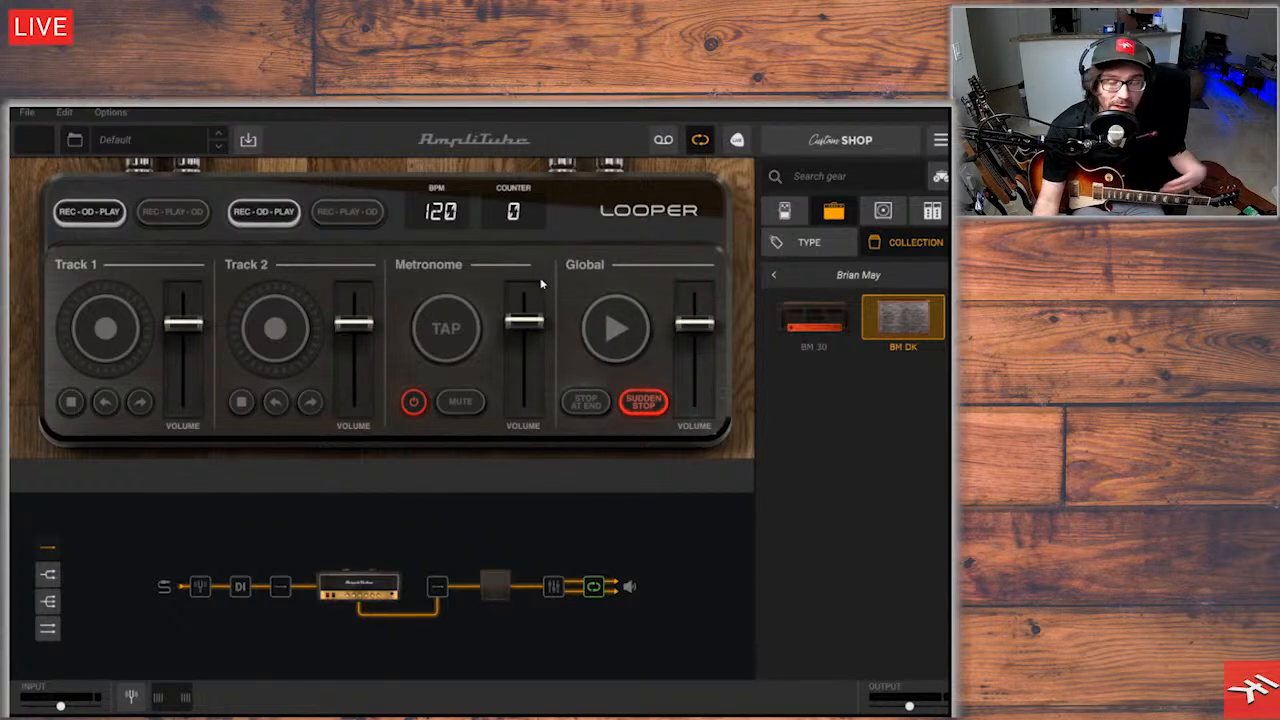
Compare the mixer and looper views at the end of the signal chain
left_click(557, 589)
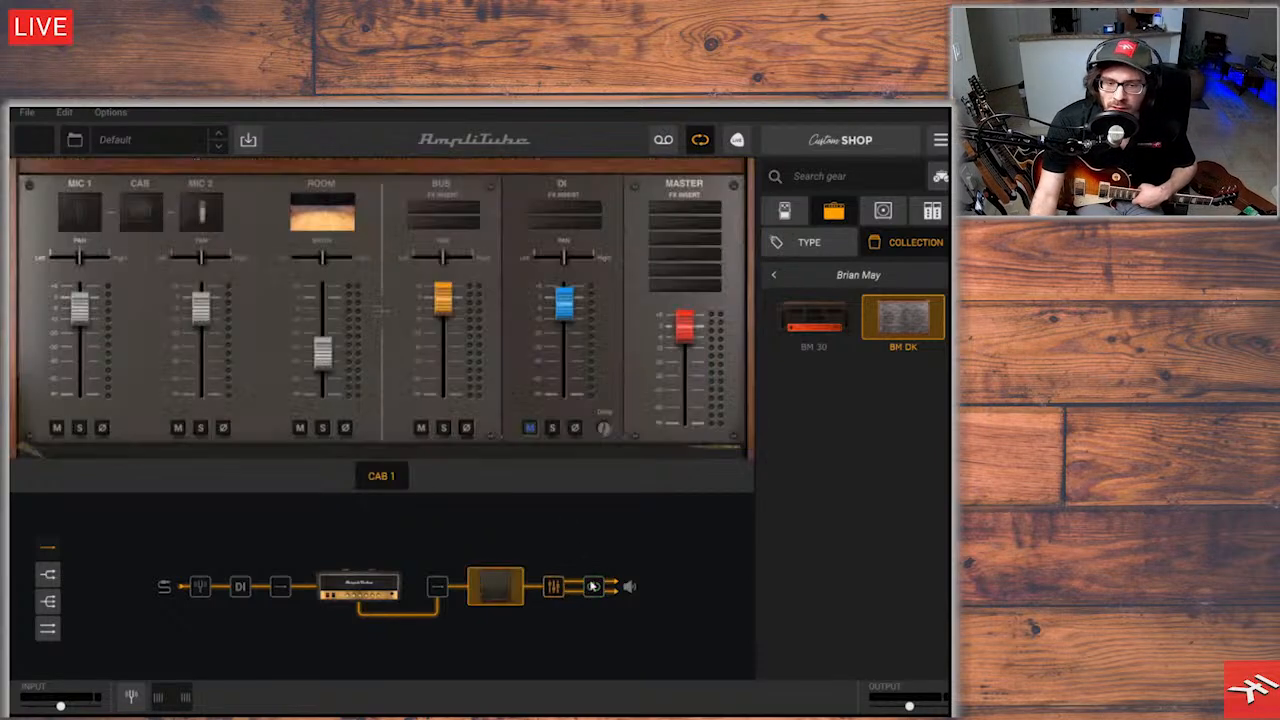
left_click(593, 587)
left_click(556, 588)
left_click(593, 587)
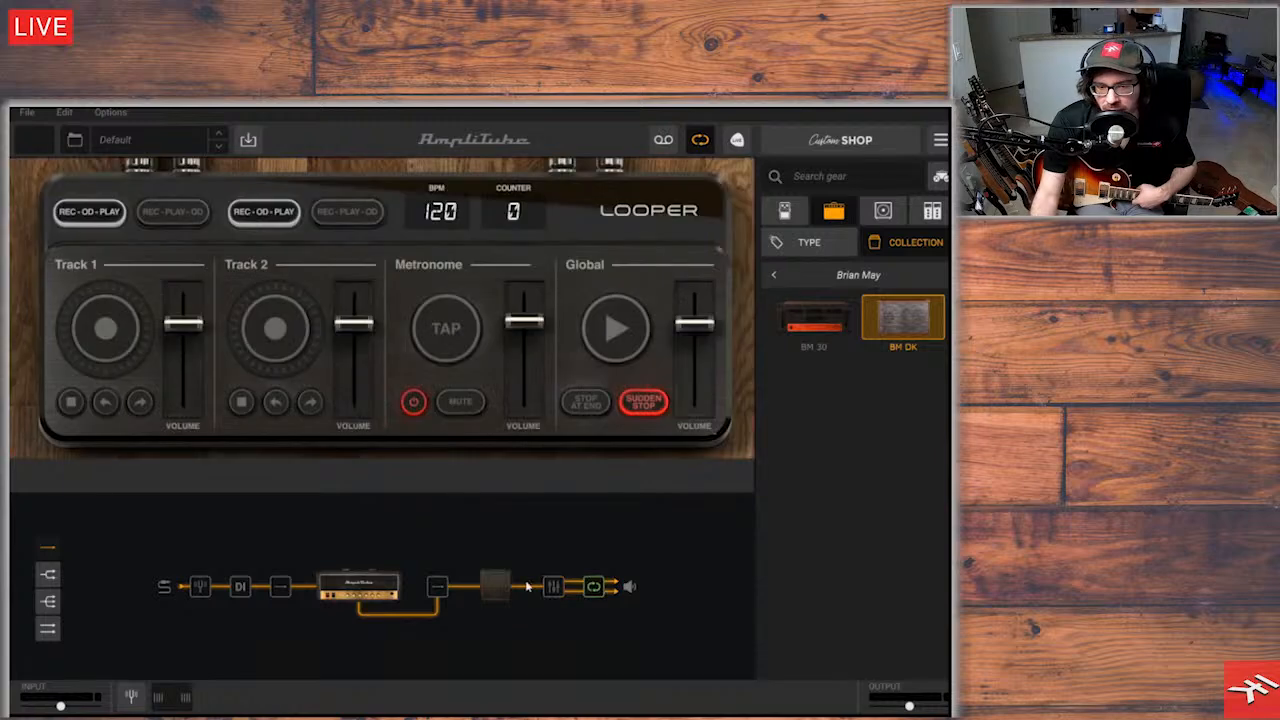
left_click(557, 589)
Switch from the looper to Live mode, leaf through its preset slots, and load preset 001 Appetite
left_click(736, 140)
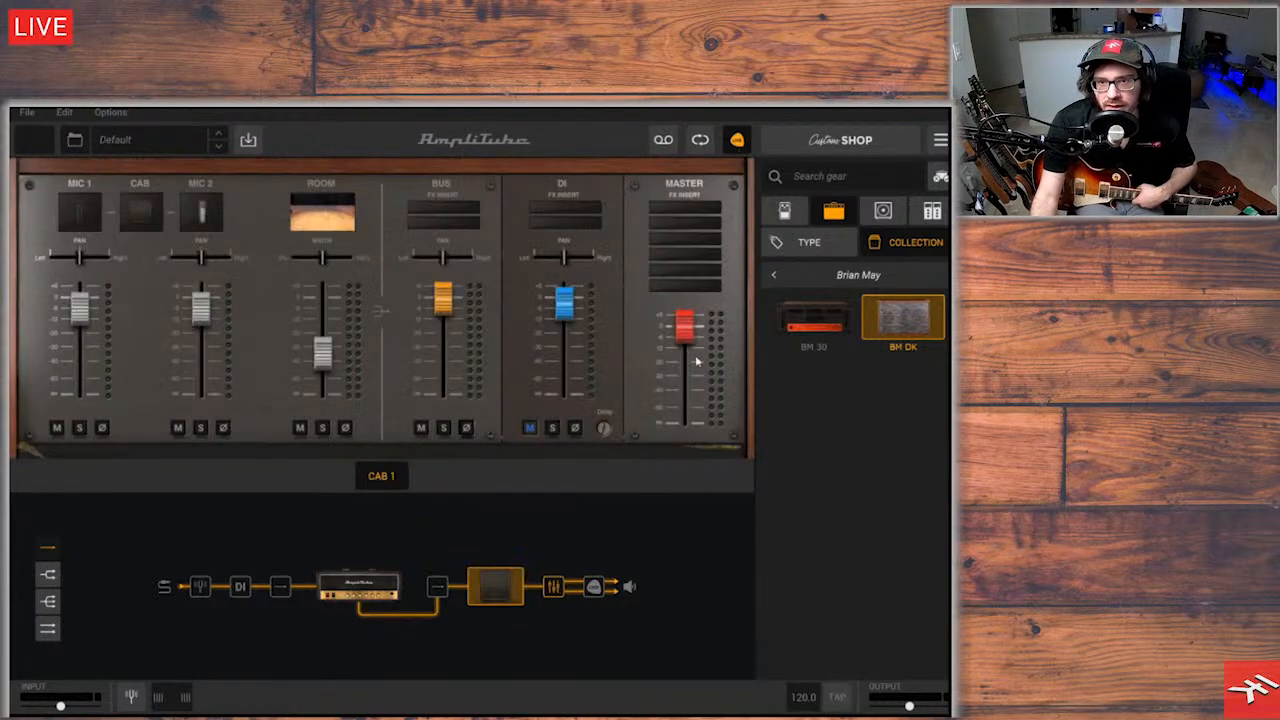
left_click(593, 588)
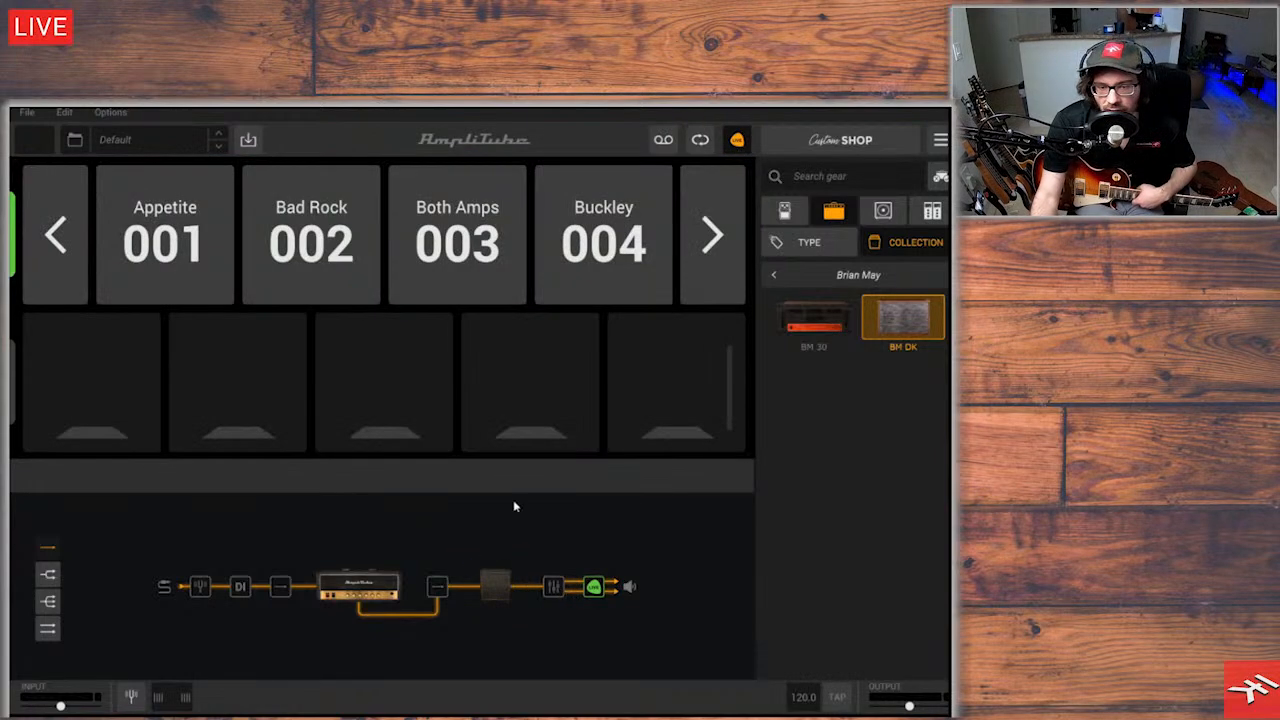
left_click(712, 238)
left_click(43, 234)
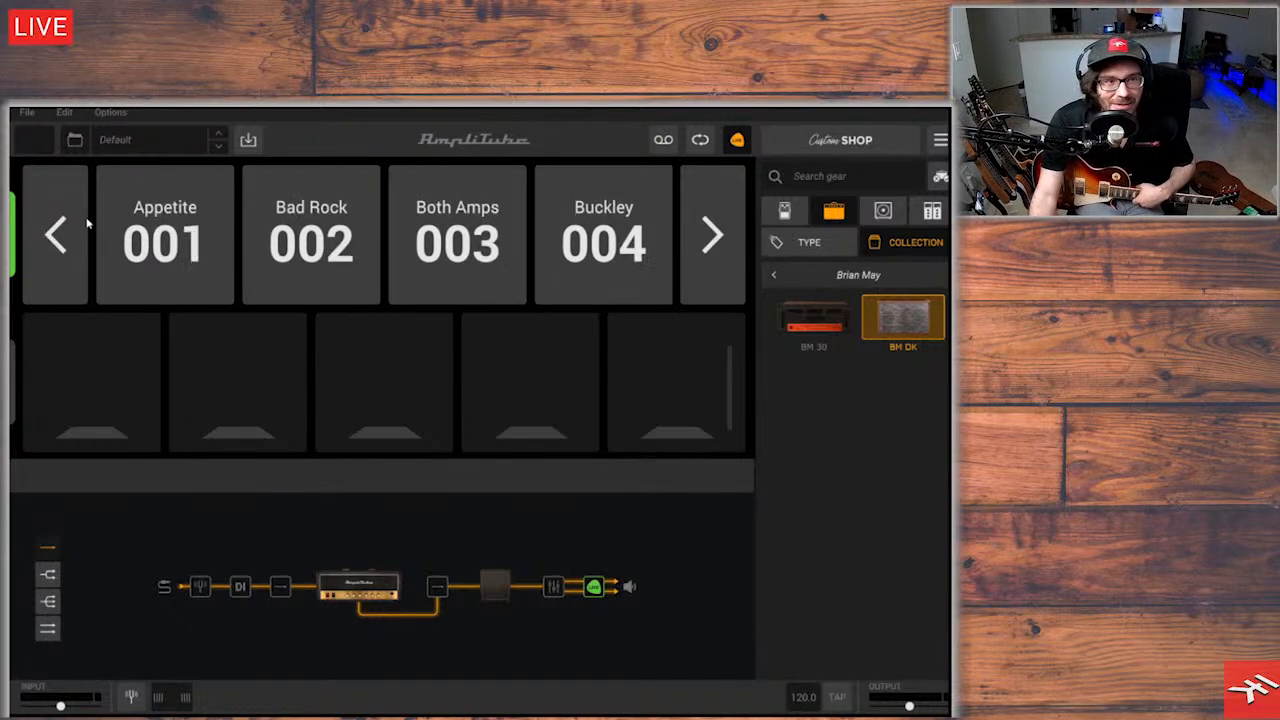
left_click(155, 228)
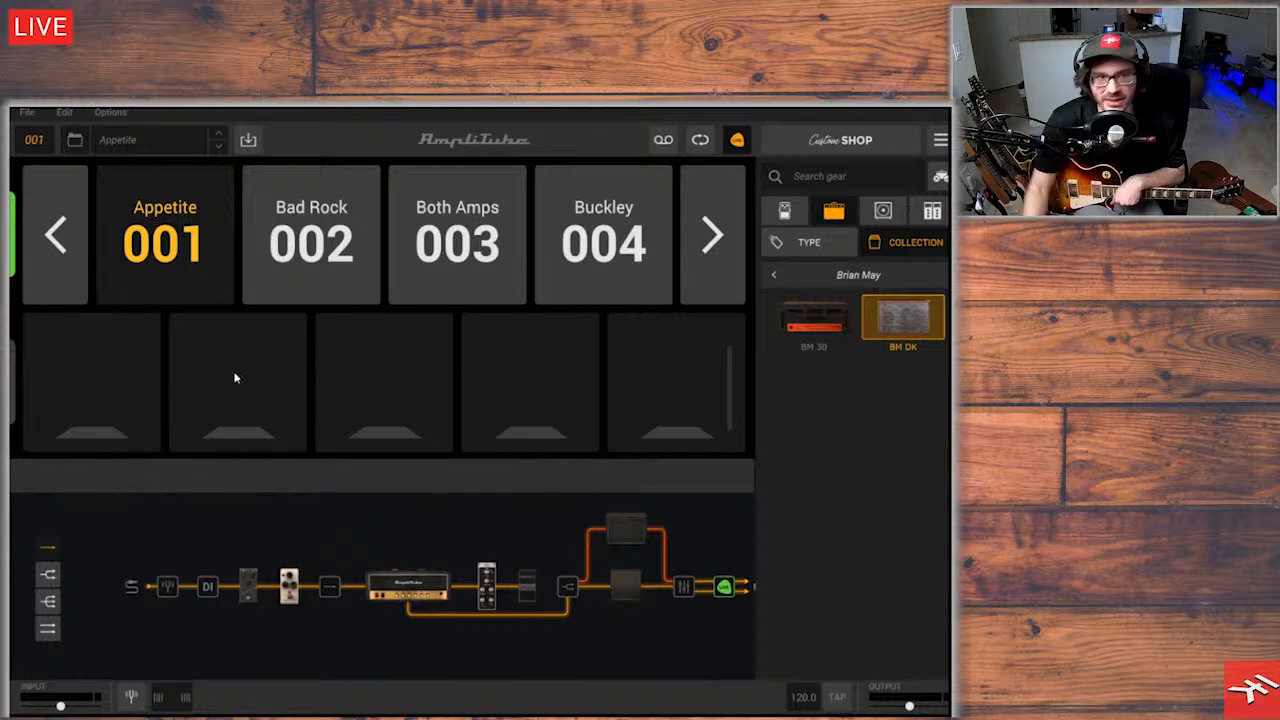
Review the Program Change and Control Change assignments in the Control settings, and cancel the dialog
left_click(941, 140)
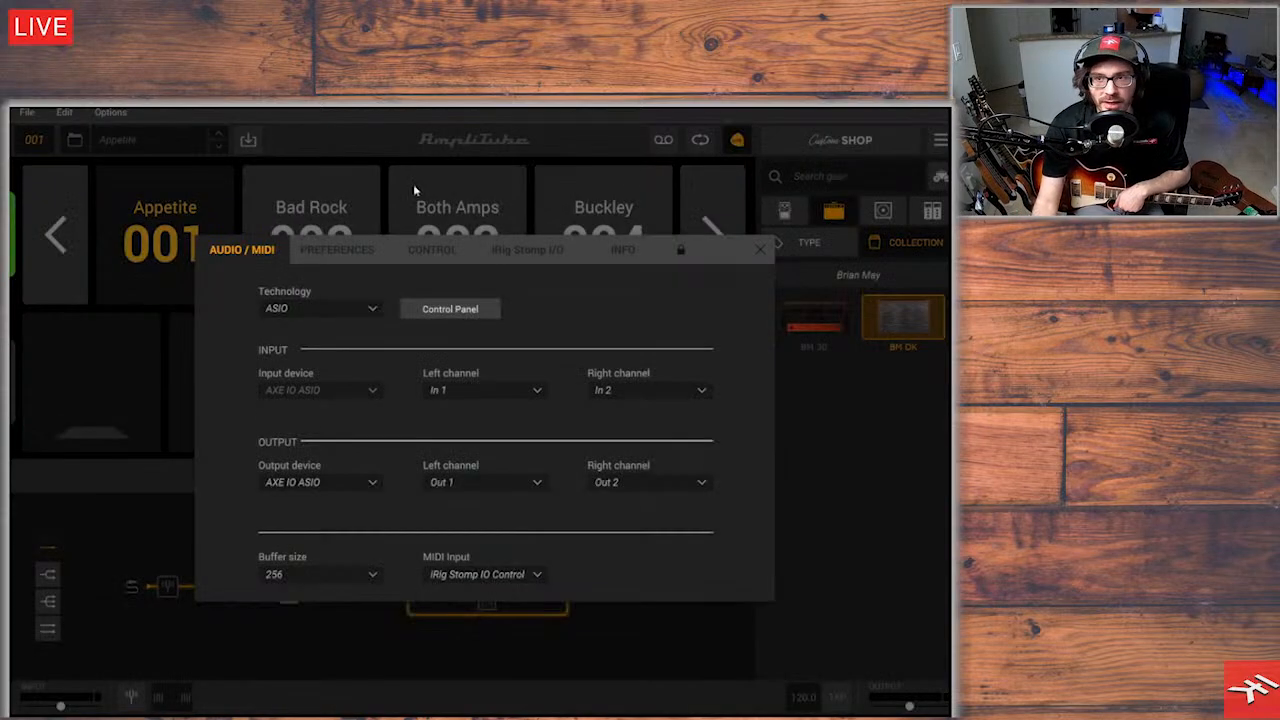
left_click(430, 251)
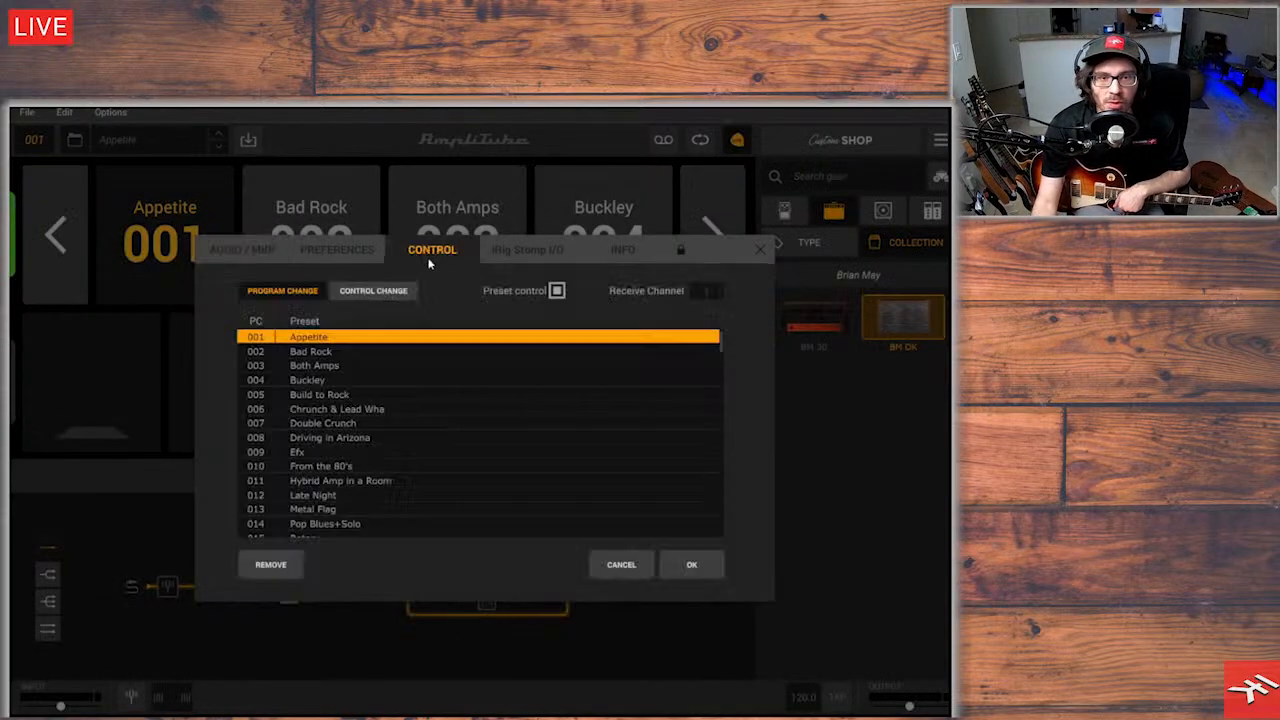
left_click(376, 291)
left_click(634, 566)
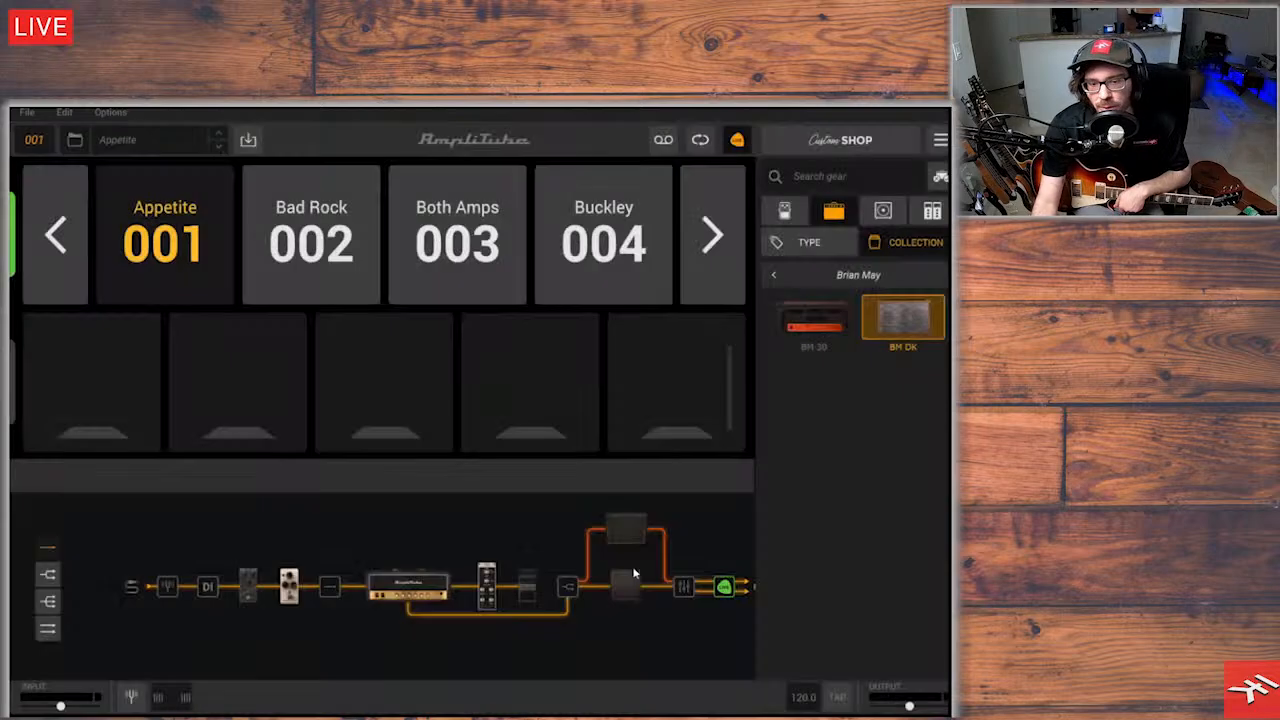